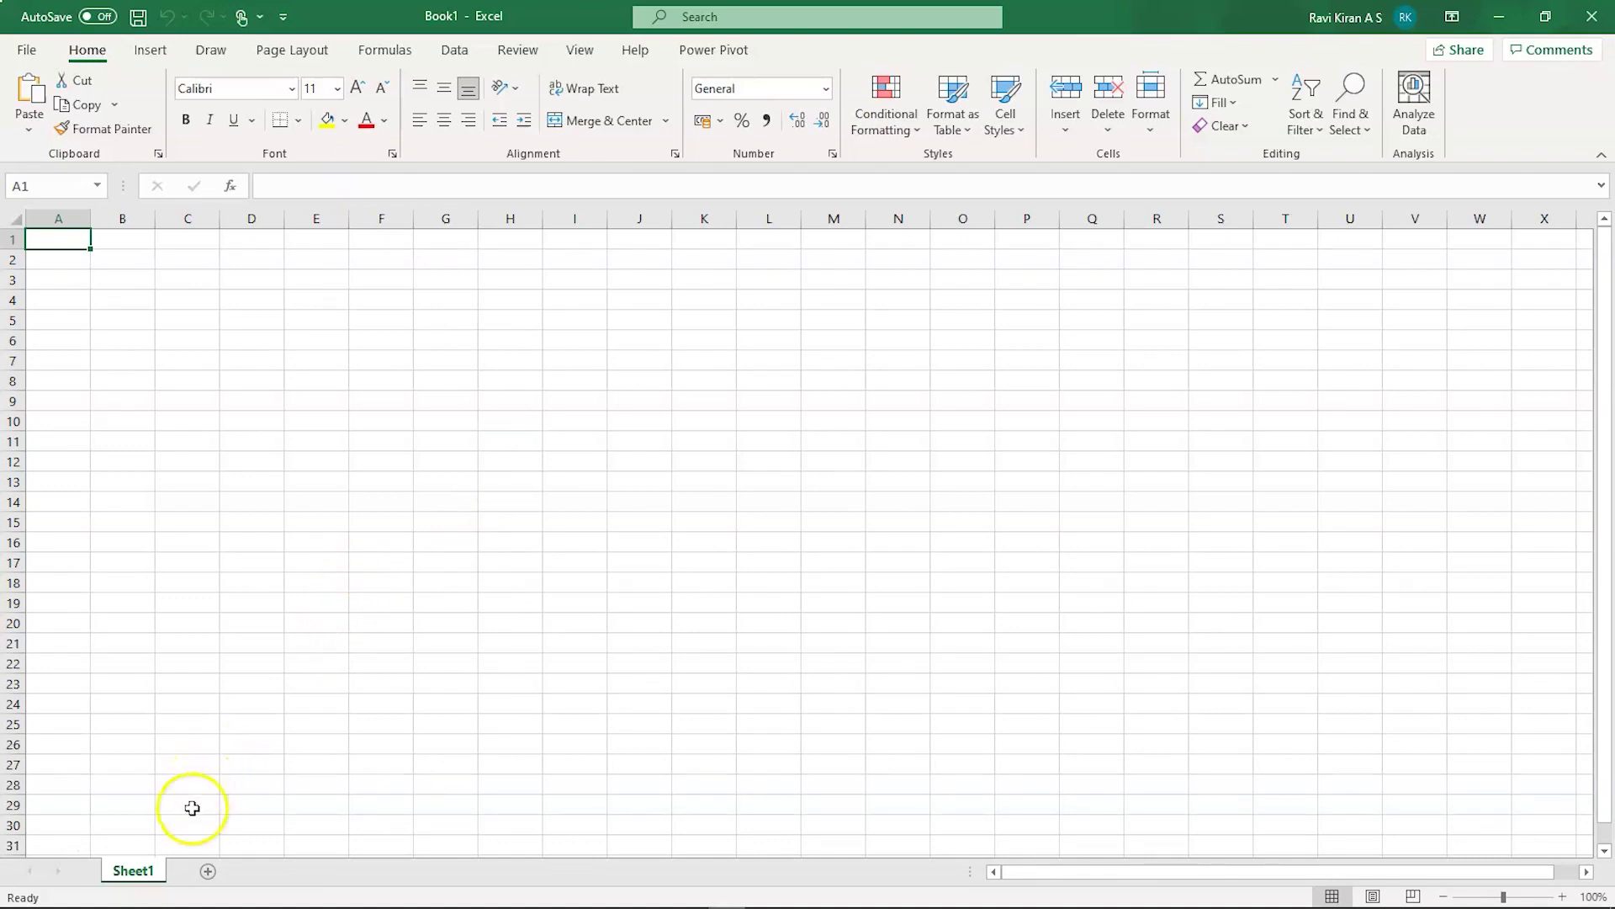
Review the Sheet1 tab menu: Insert, Delete, Rename, Protect Sheet, Tab Color, Hide
left_click(136, 881)
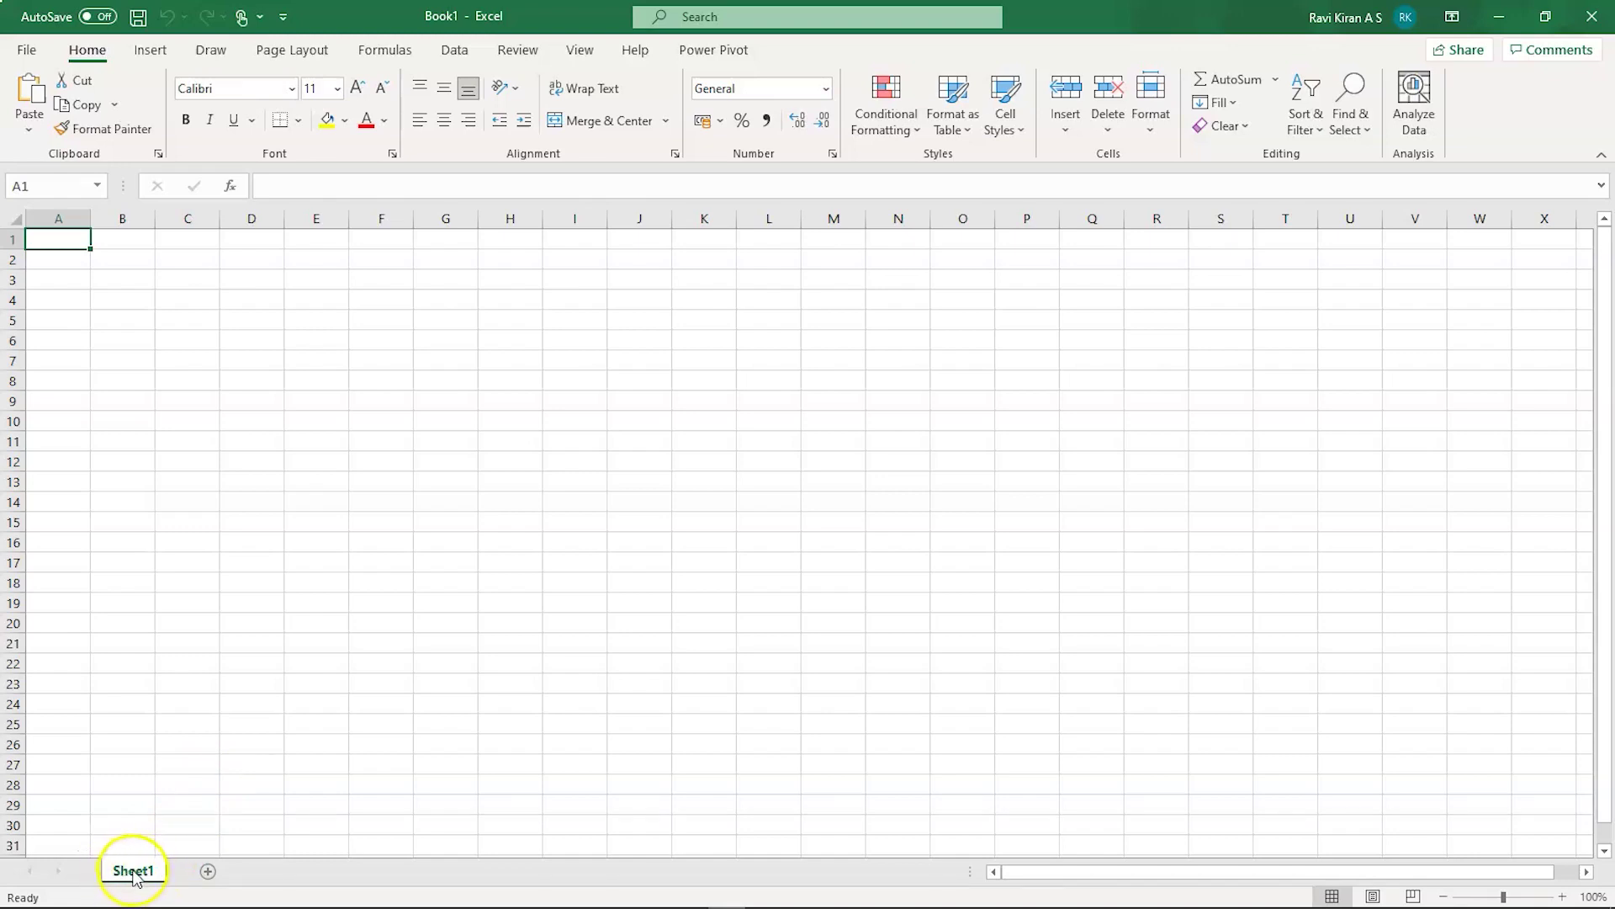
right_click(134, 877)
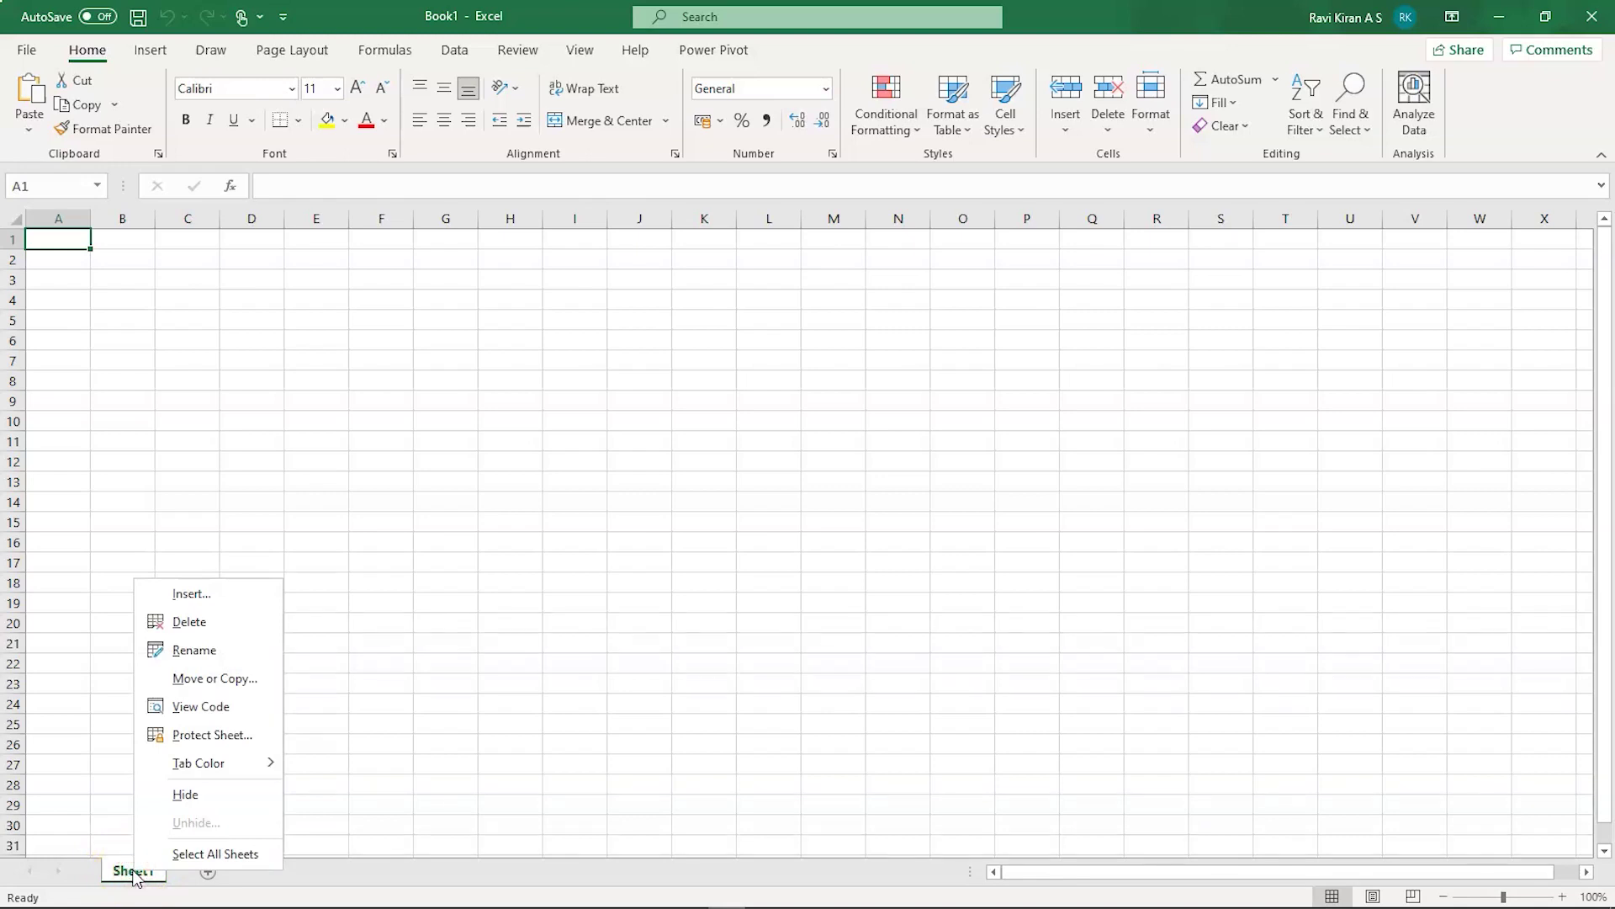
left_click(179, 867)
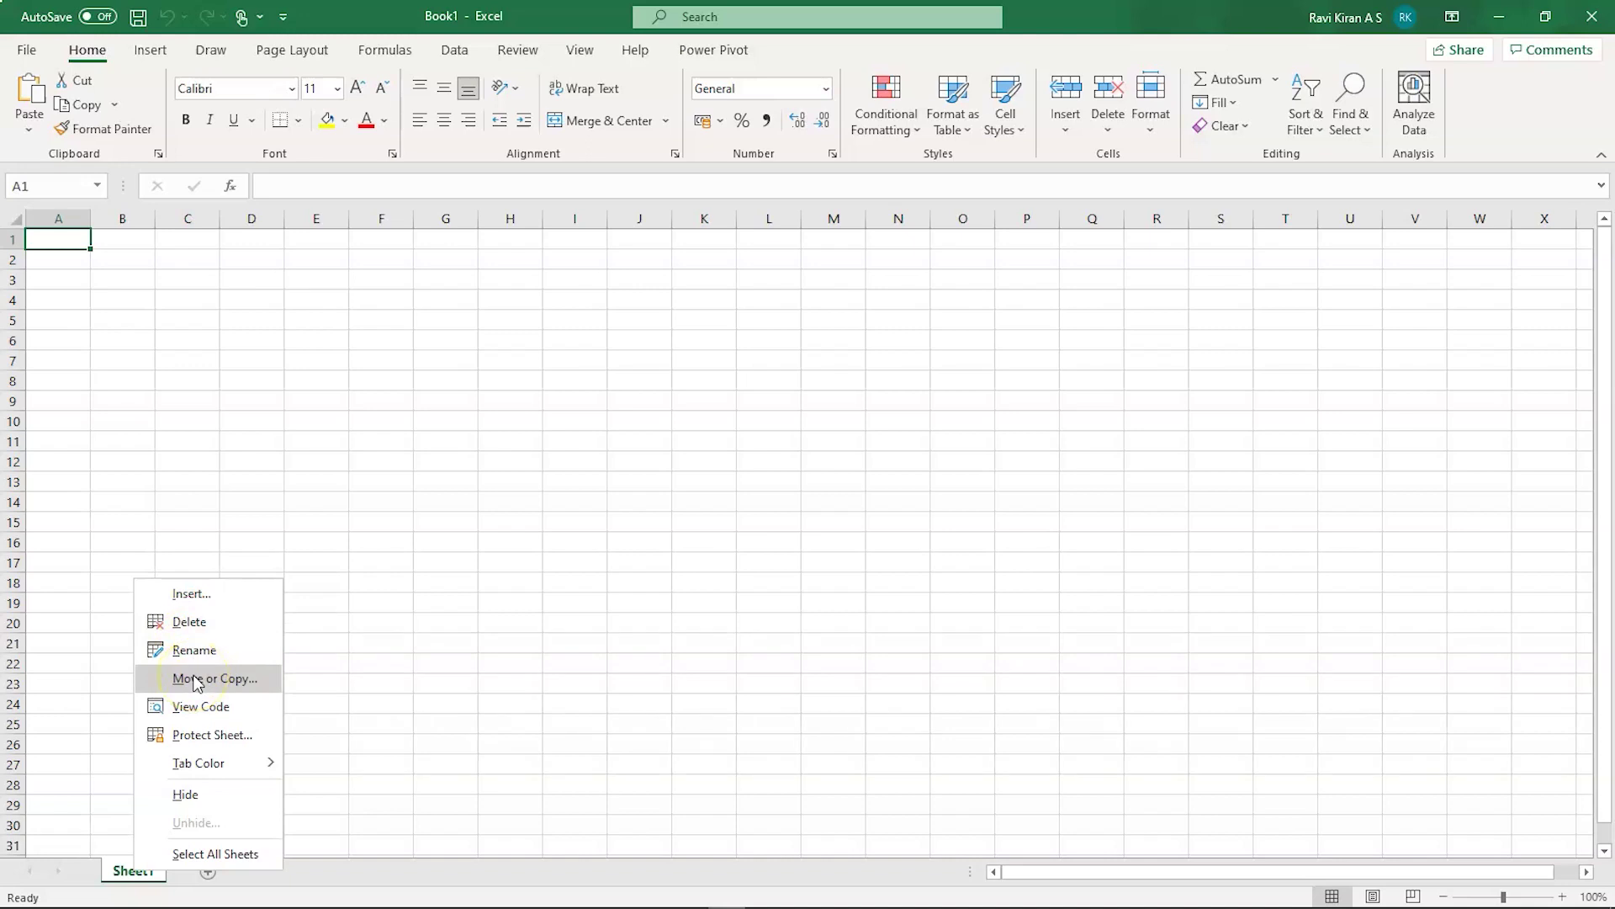
left_click(196, 737)
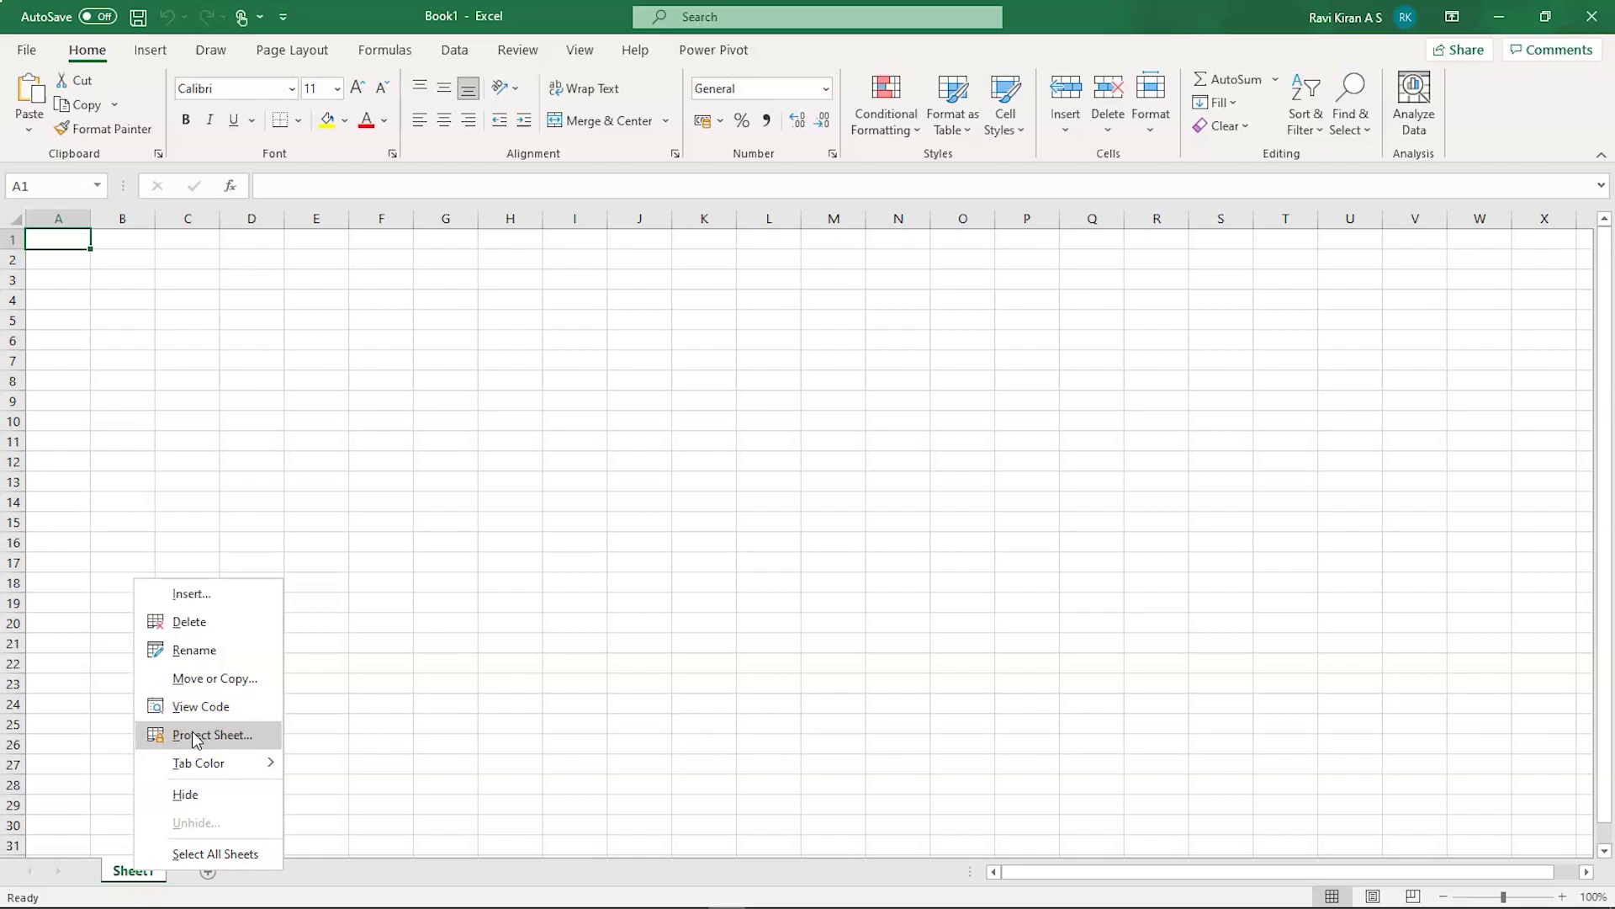
mouse_move(196, 766)
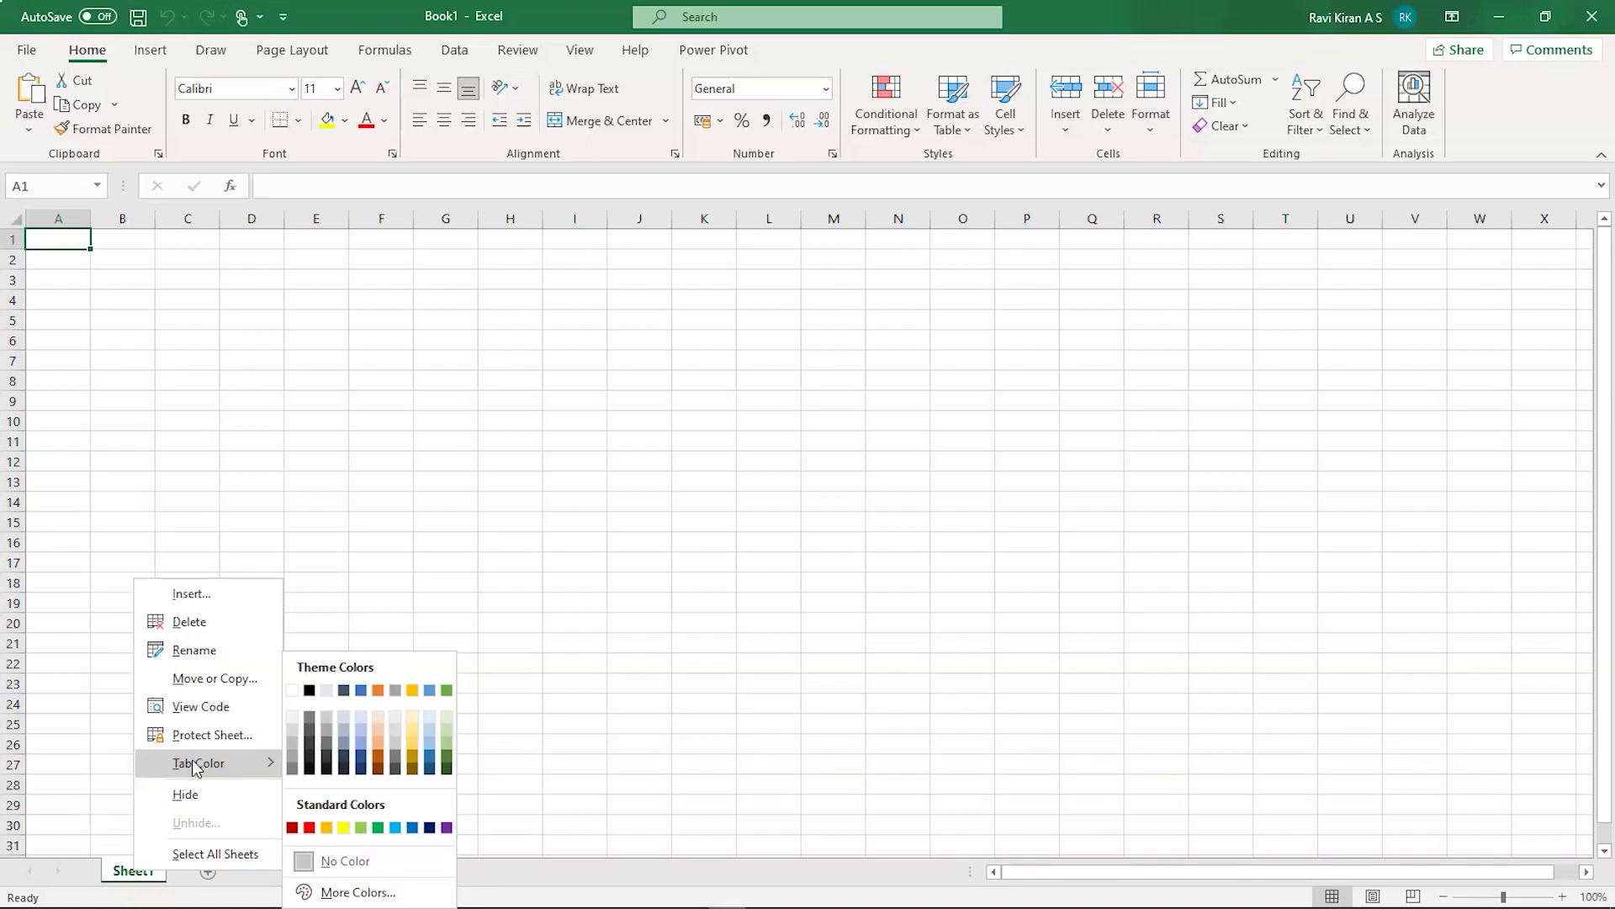
left_click(193, 797)
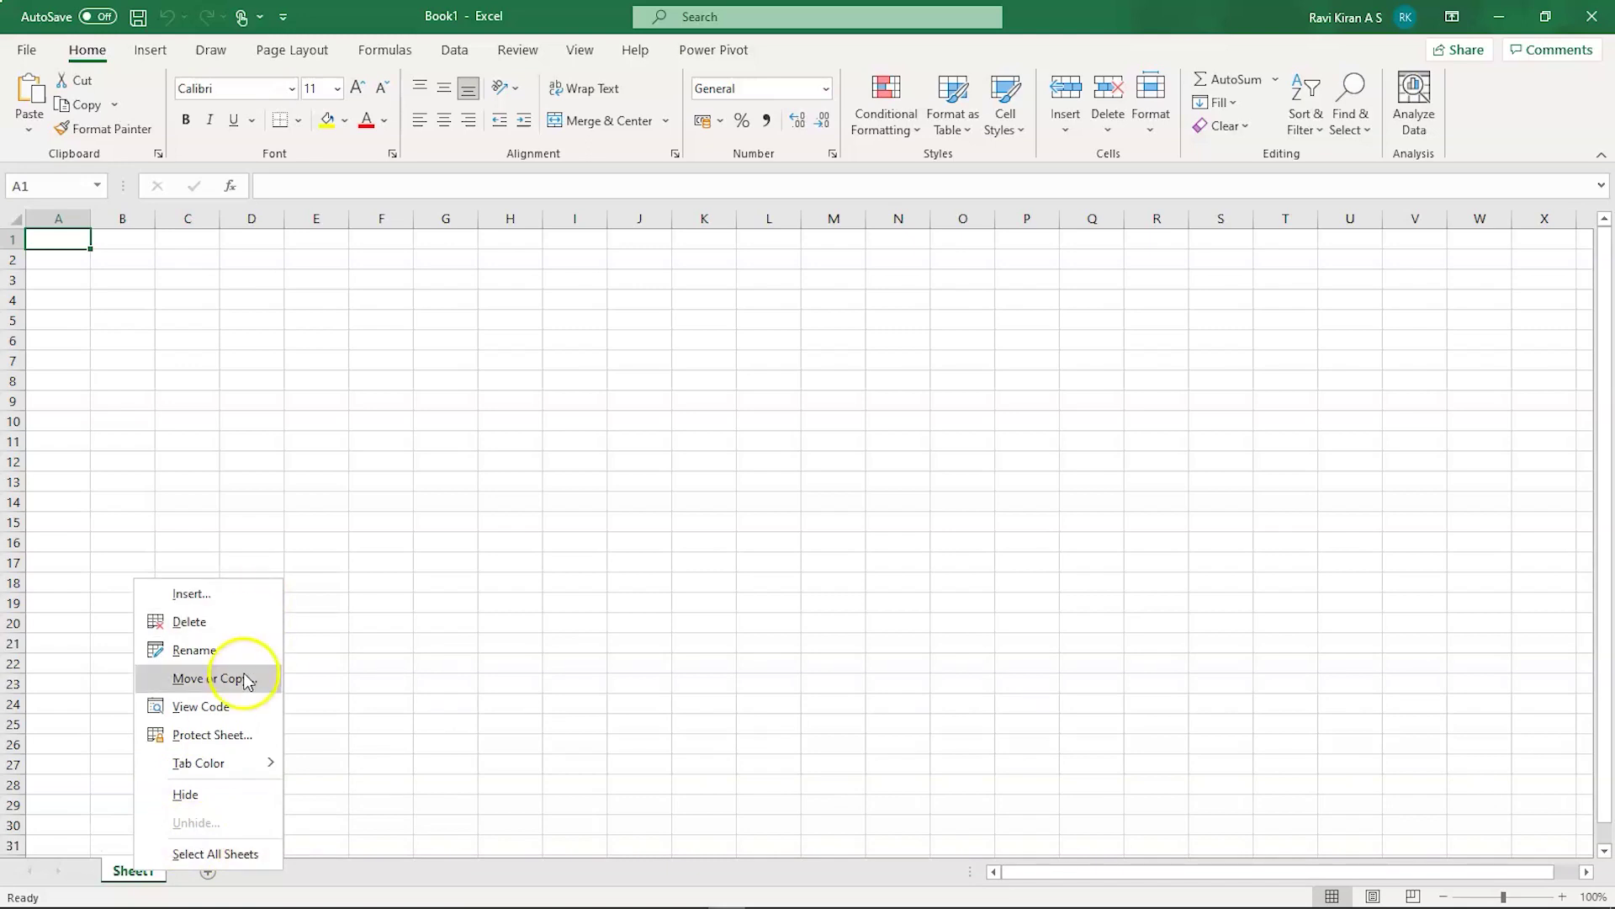
Insert a blank worksheet, Sheet2, in front of Sheet1
left_click(271, 598)
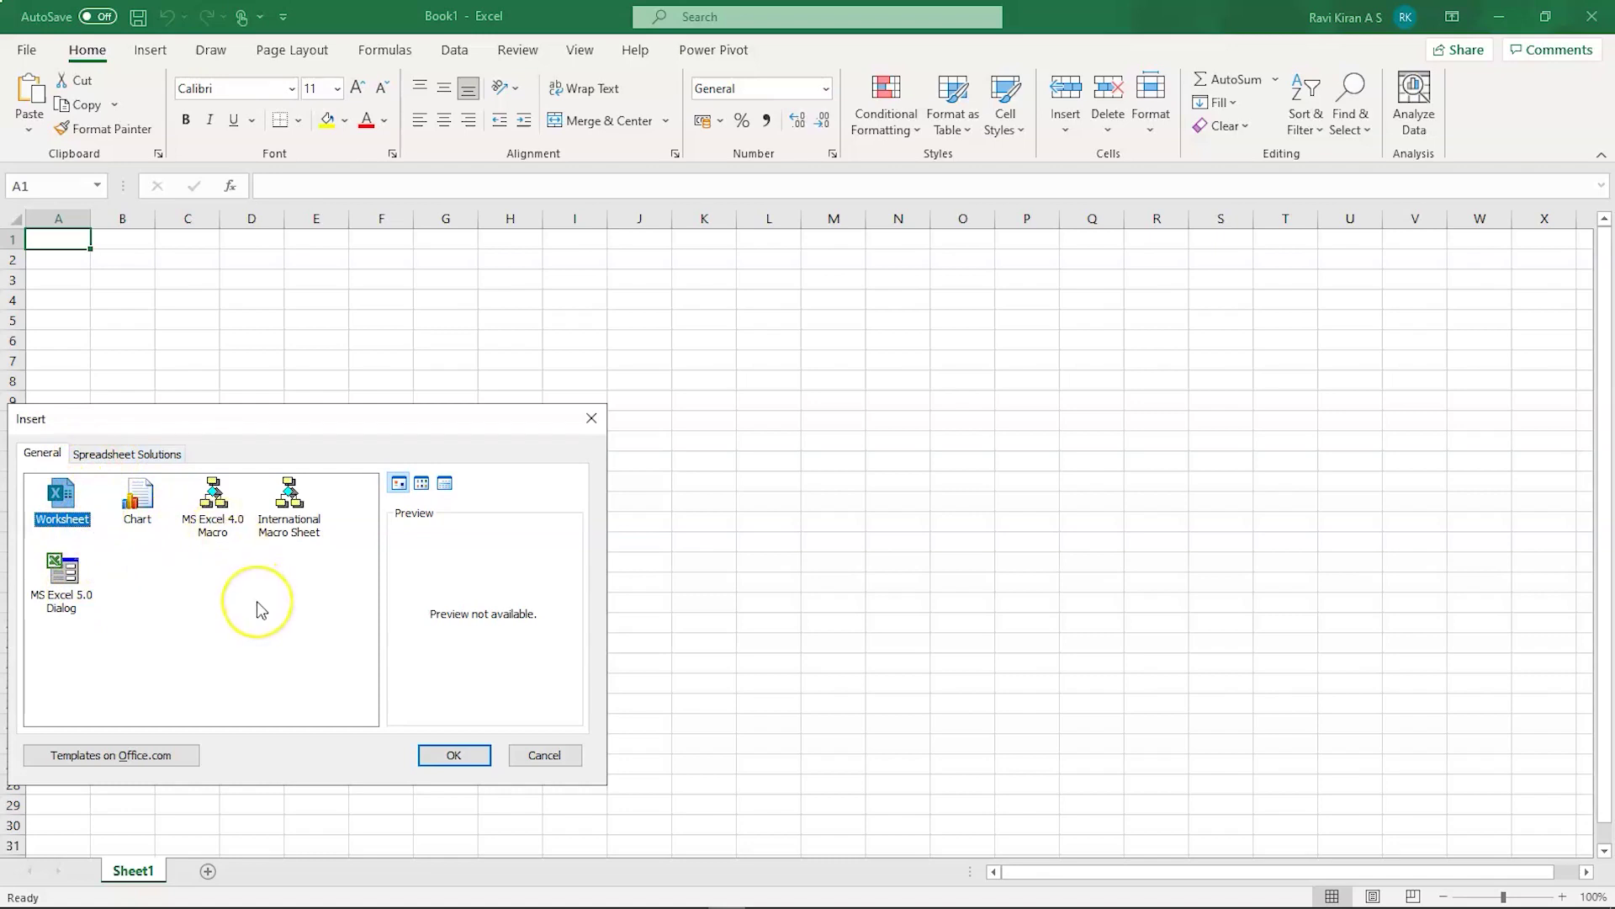
left_click(74, 510)
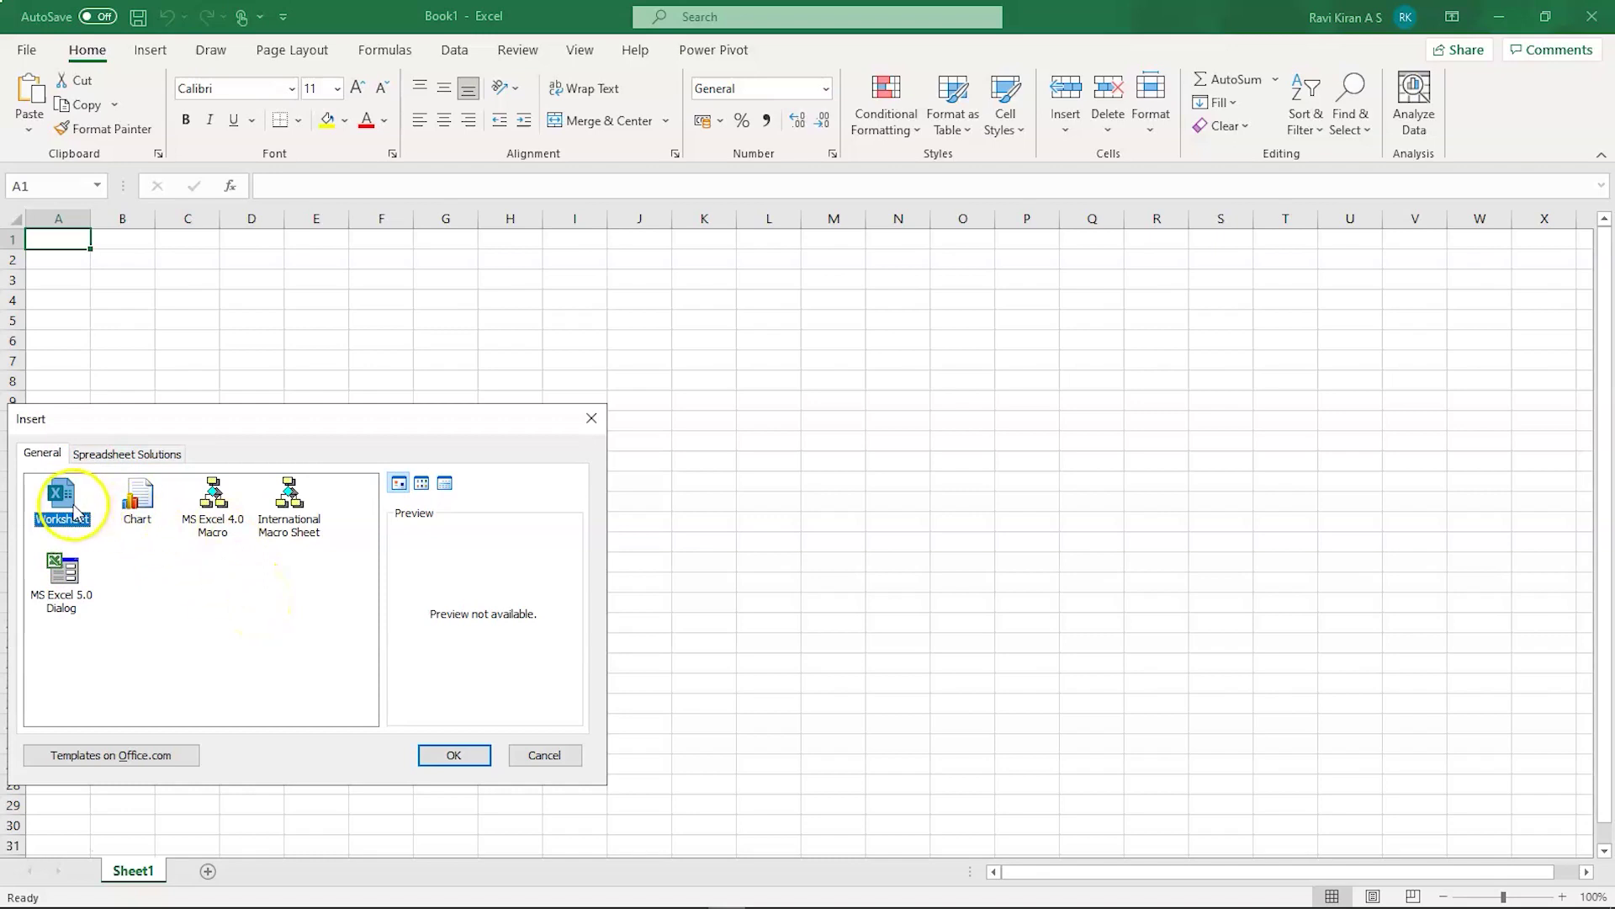
left_click(452, 753)
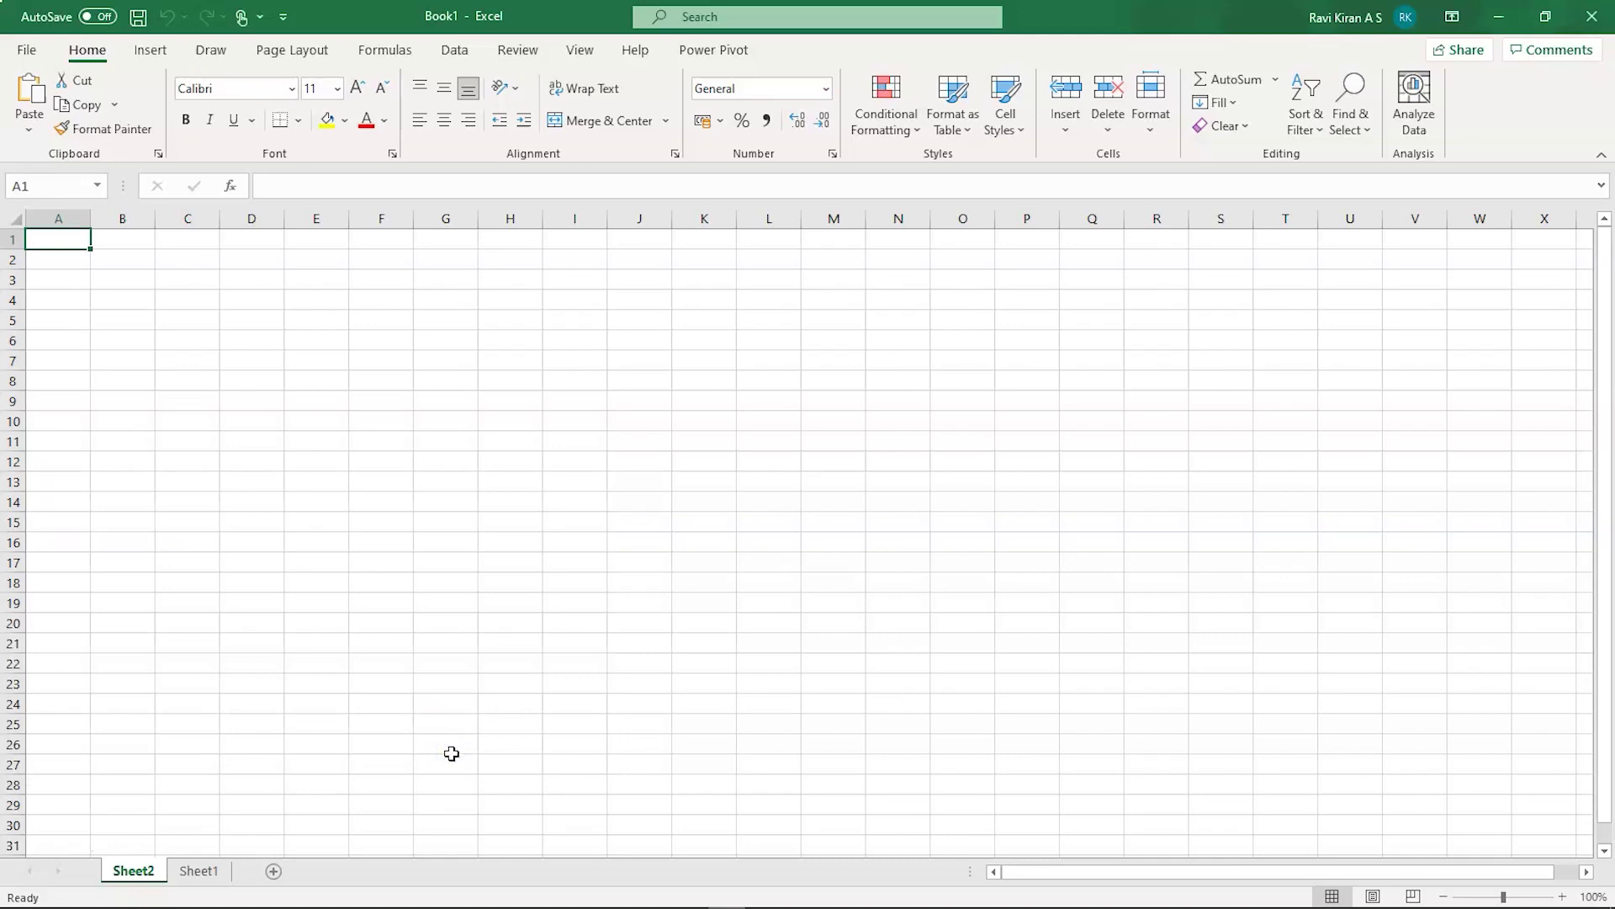
Group Sheet1 with Sheet2, then ungroup them, leaving Sheet1 active
left_click(202, 871)
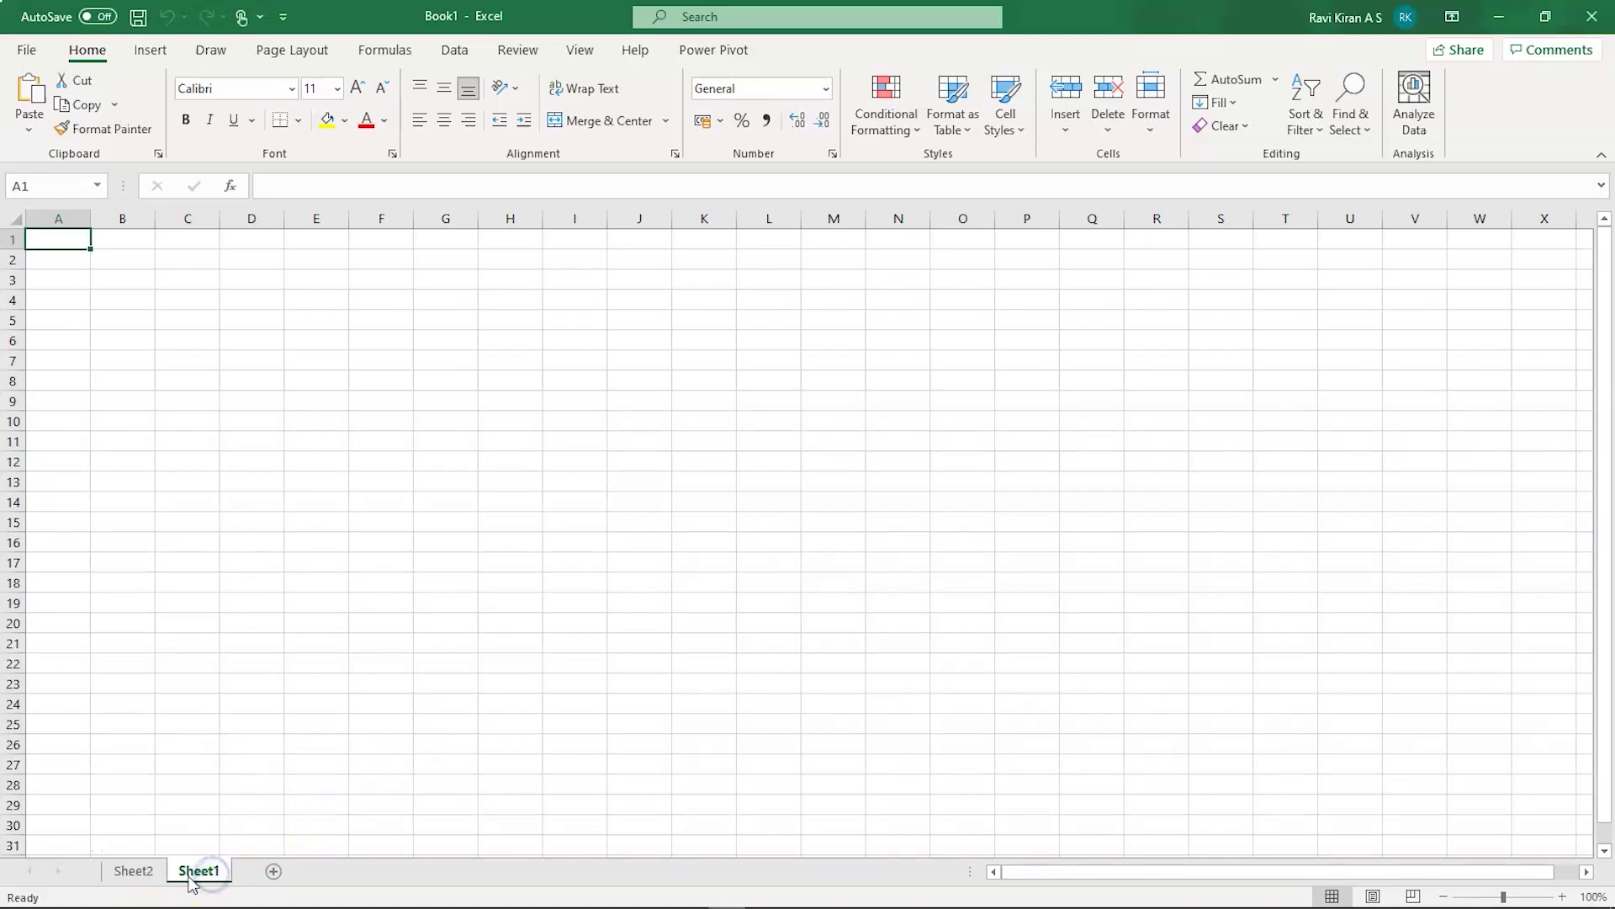
left_click(154, 873, "ctrl")
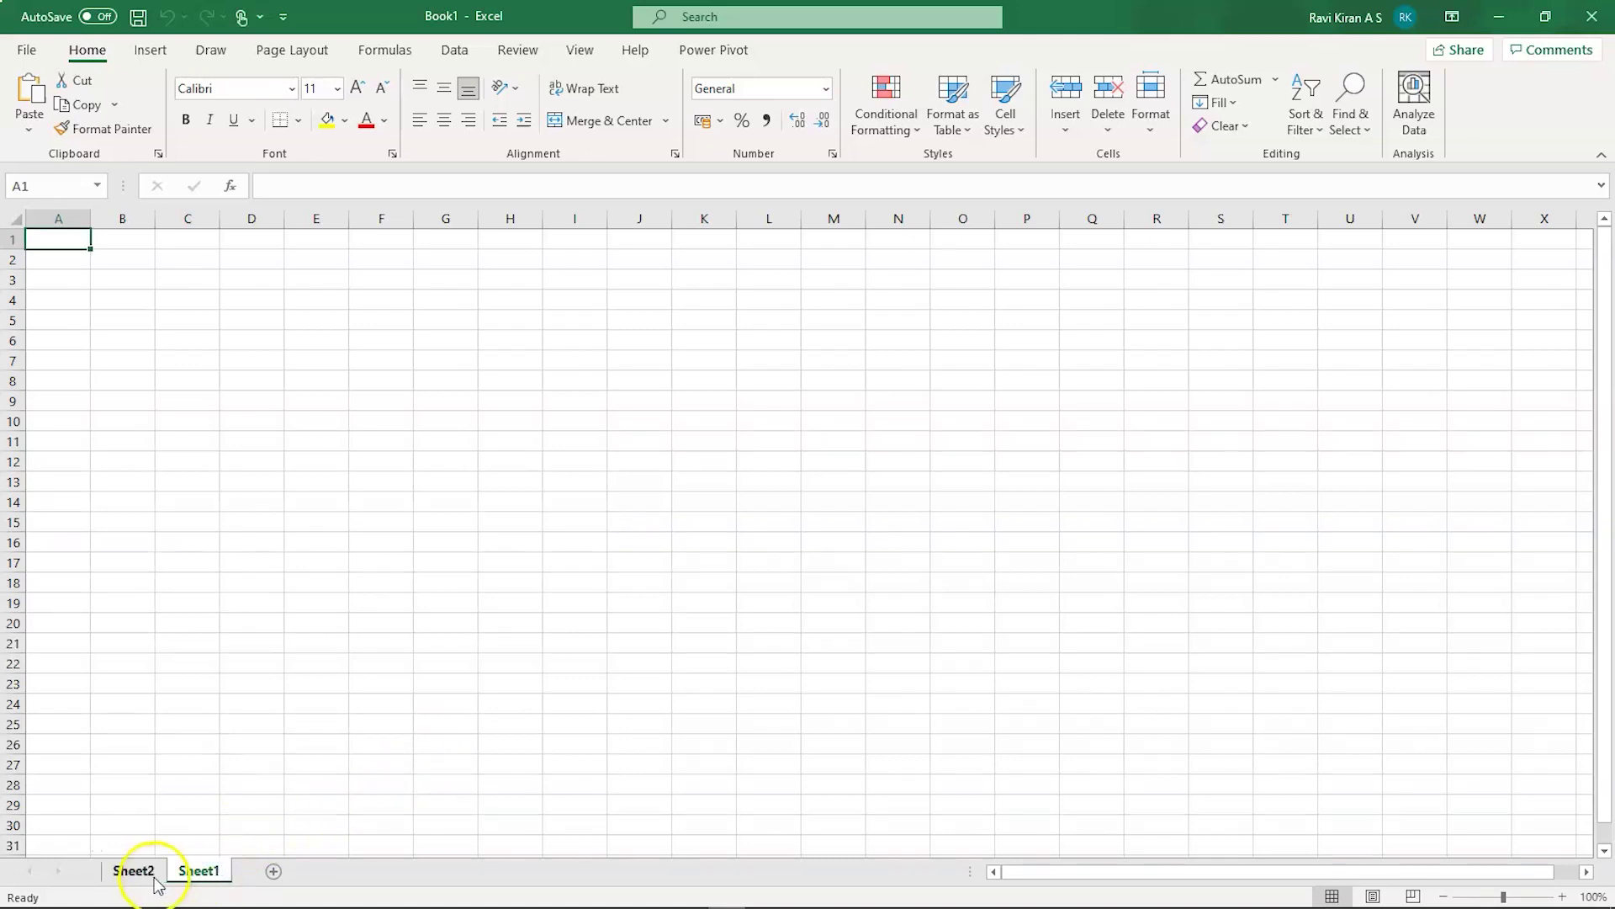
left_click(204, 874)
Delete the Sheet2 worksheet from its tab menu
left_click(148, 874)
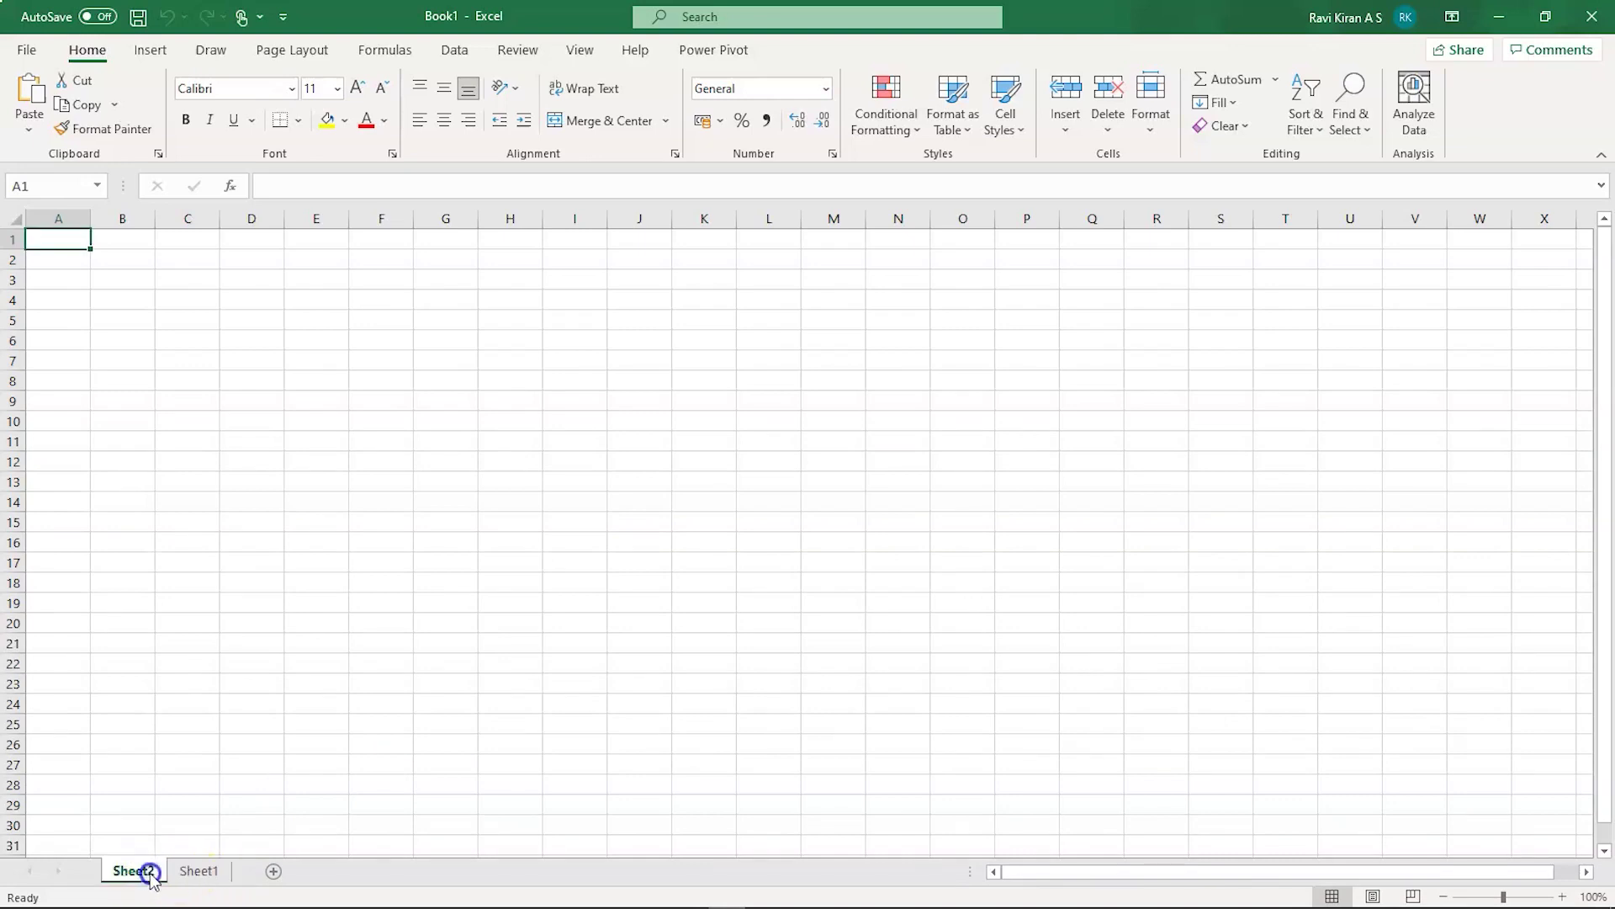
right_click(152, 875)
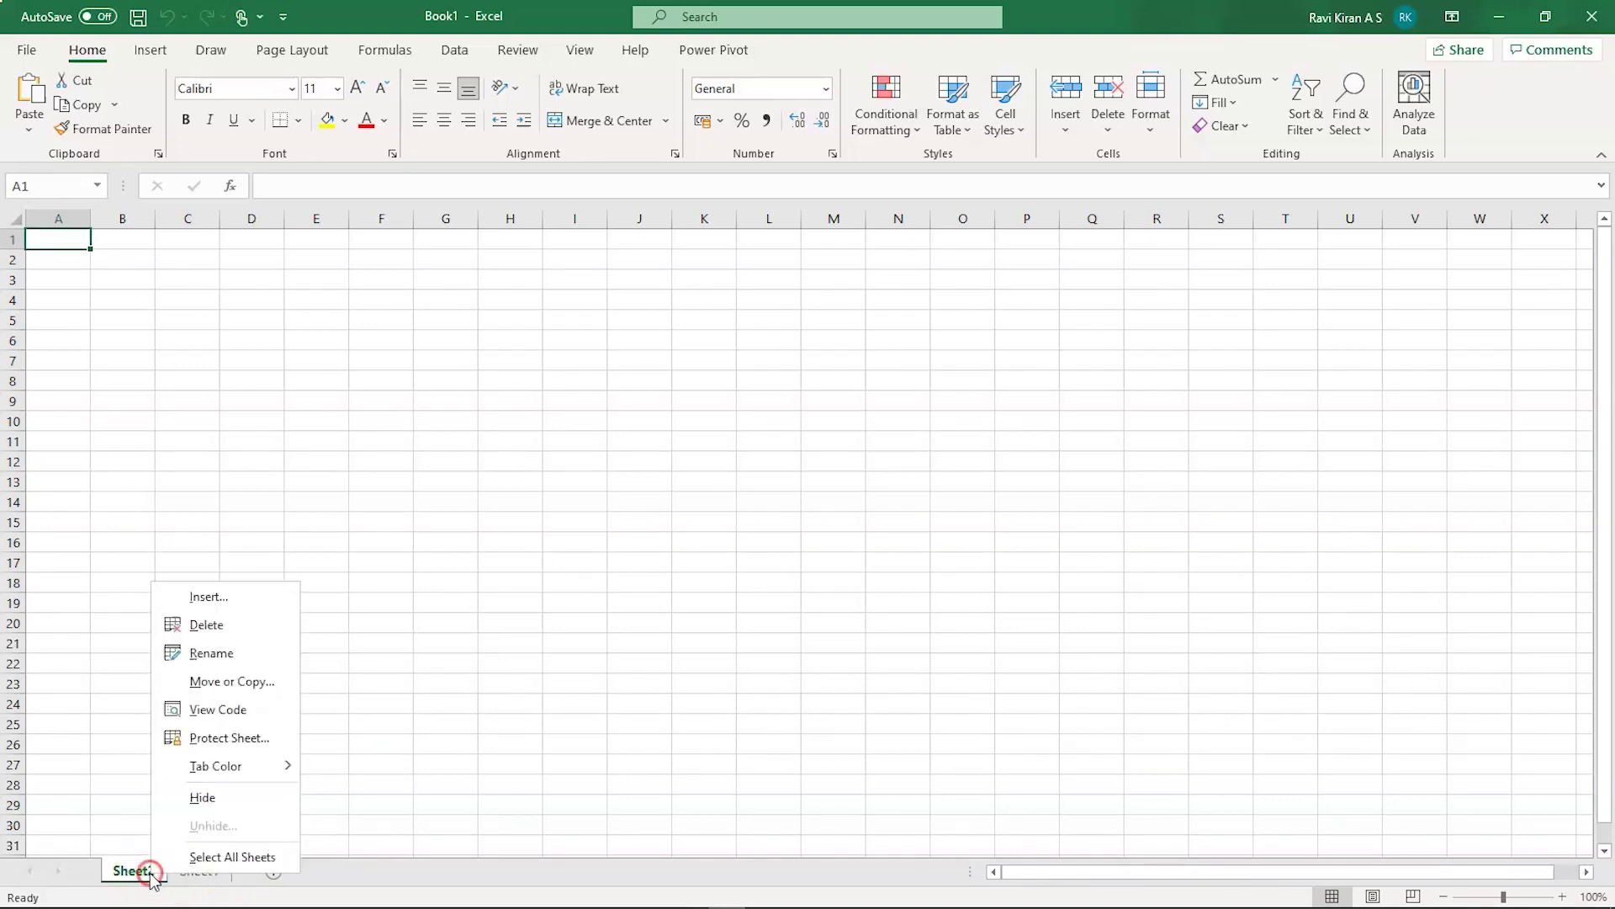
left_click(200, 631)
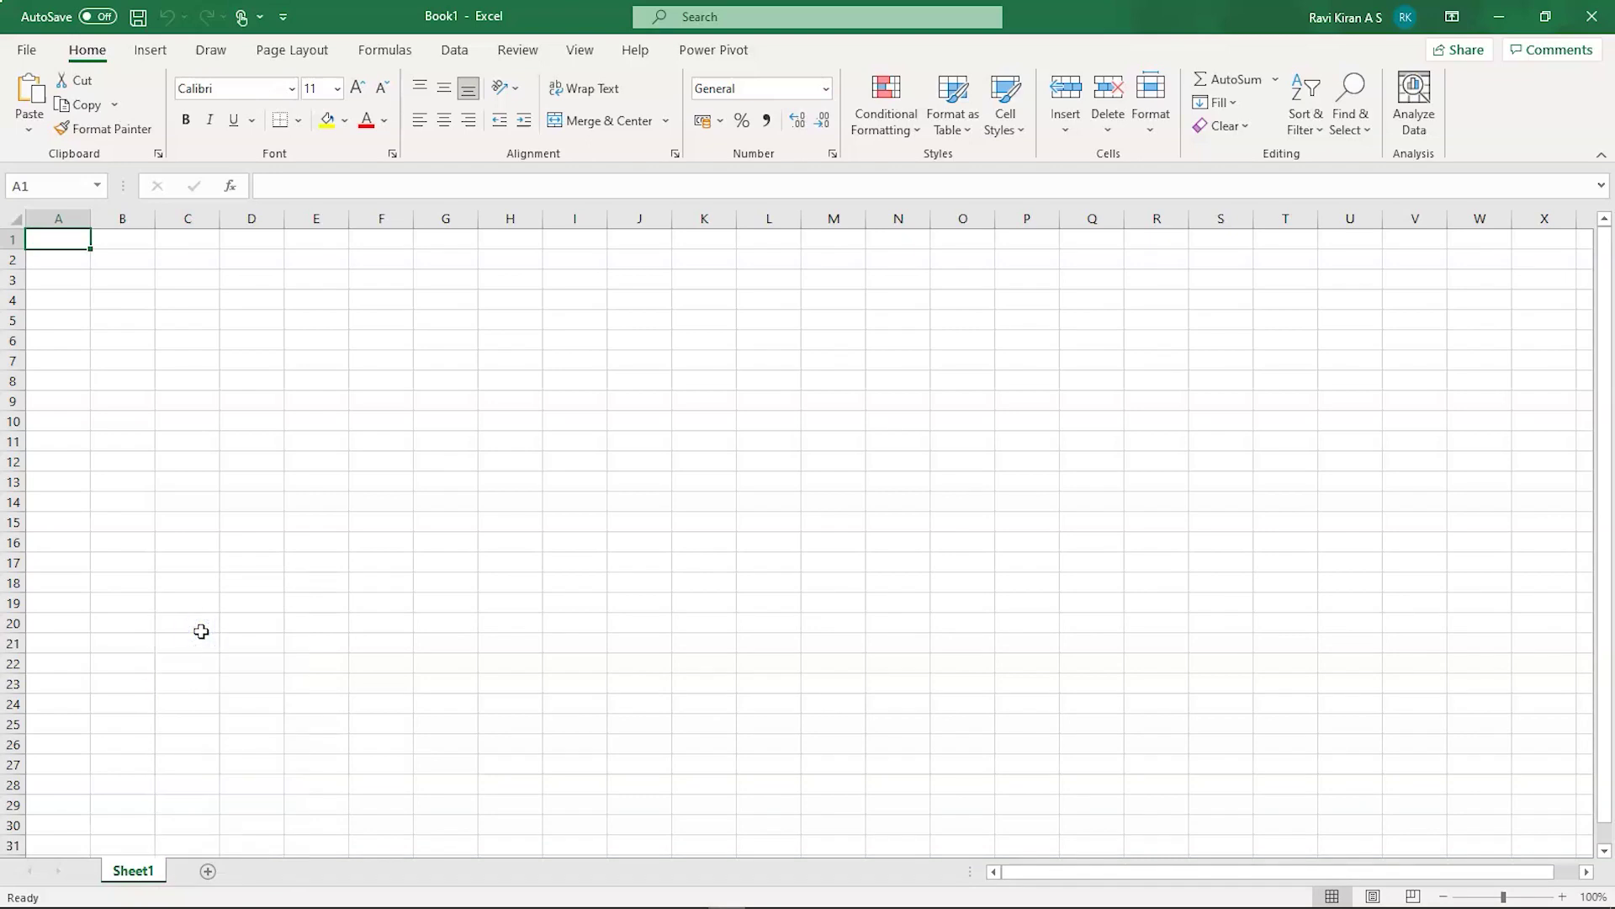
Rename the Sheet1 tab to 'Excel Sheet 1'
right_click(143, 875)
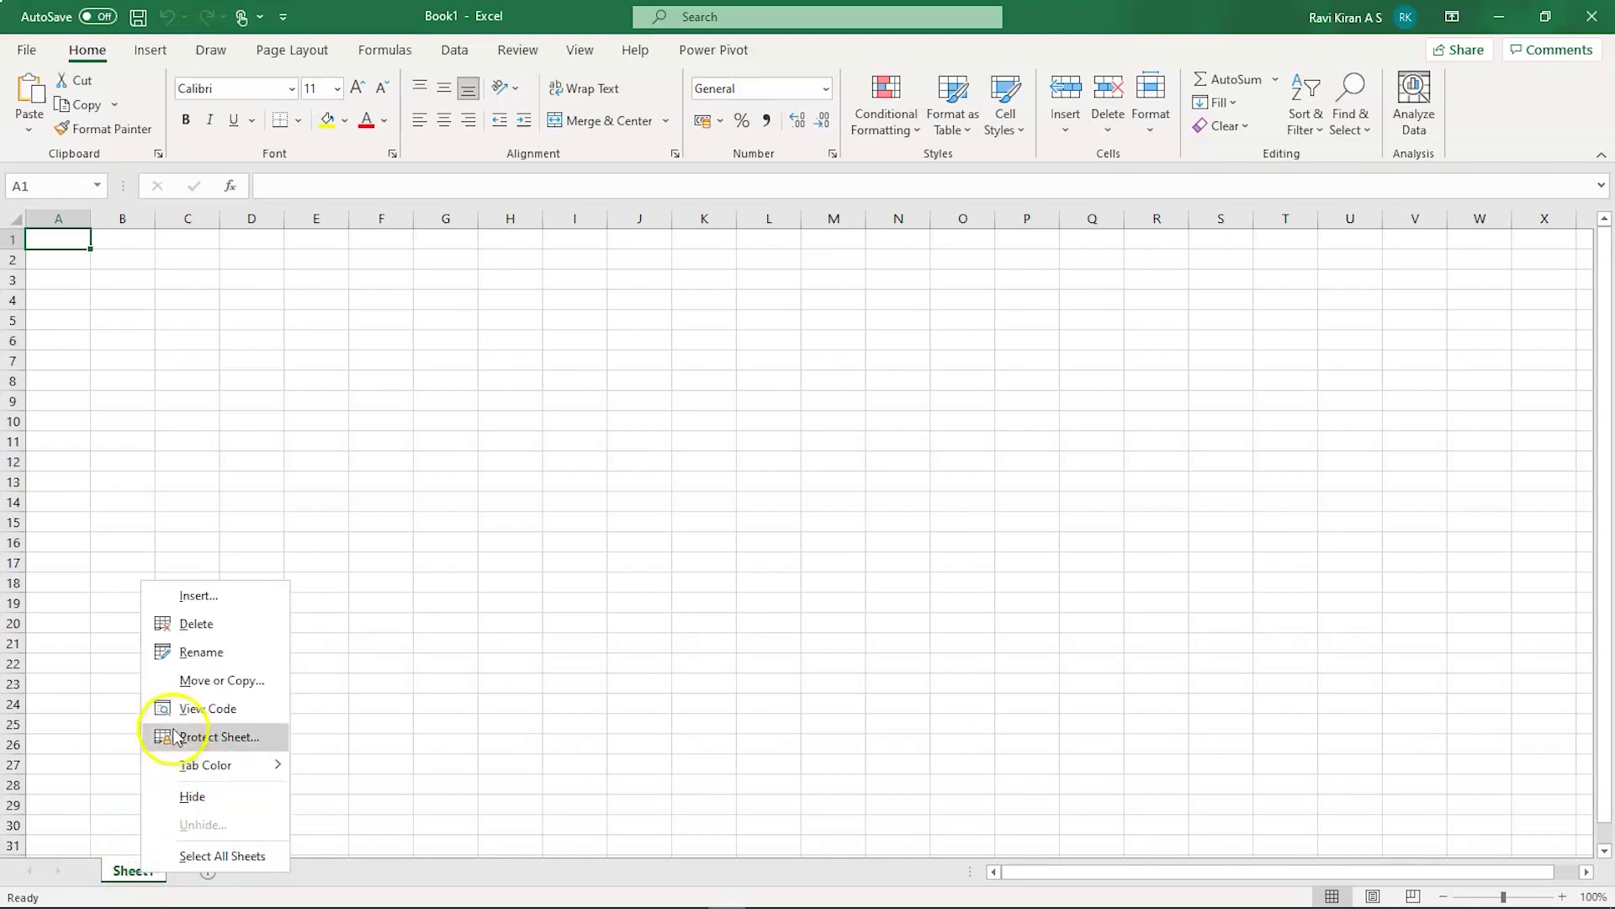
left_click(201, 653)
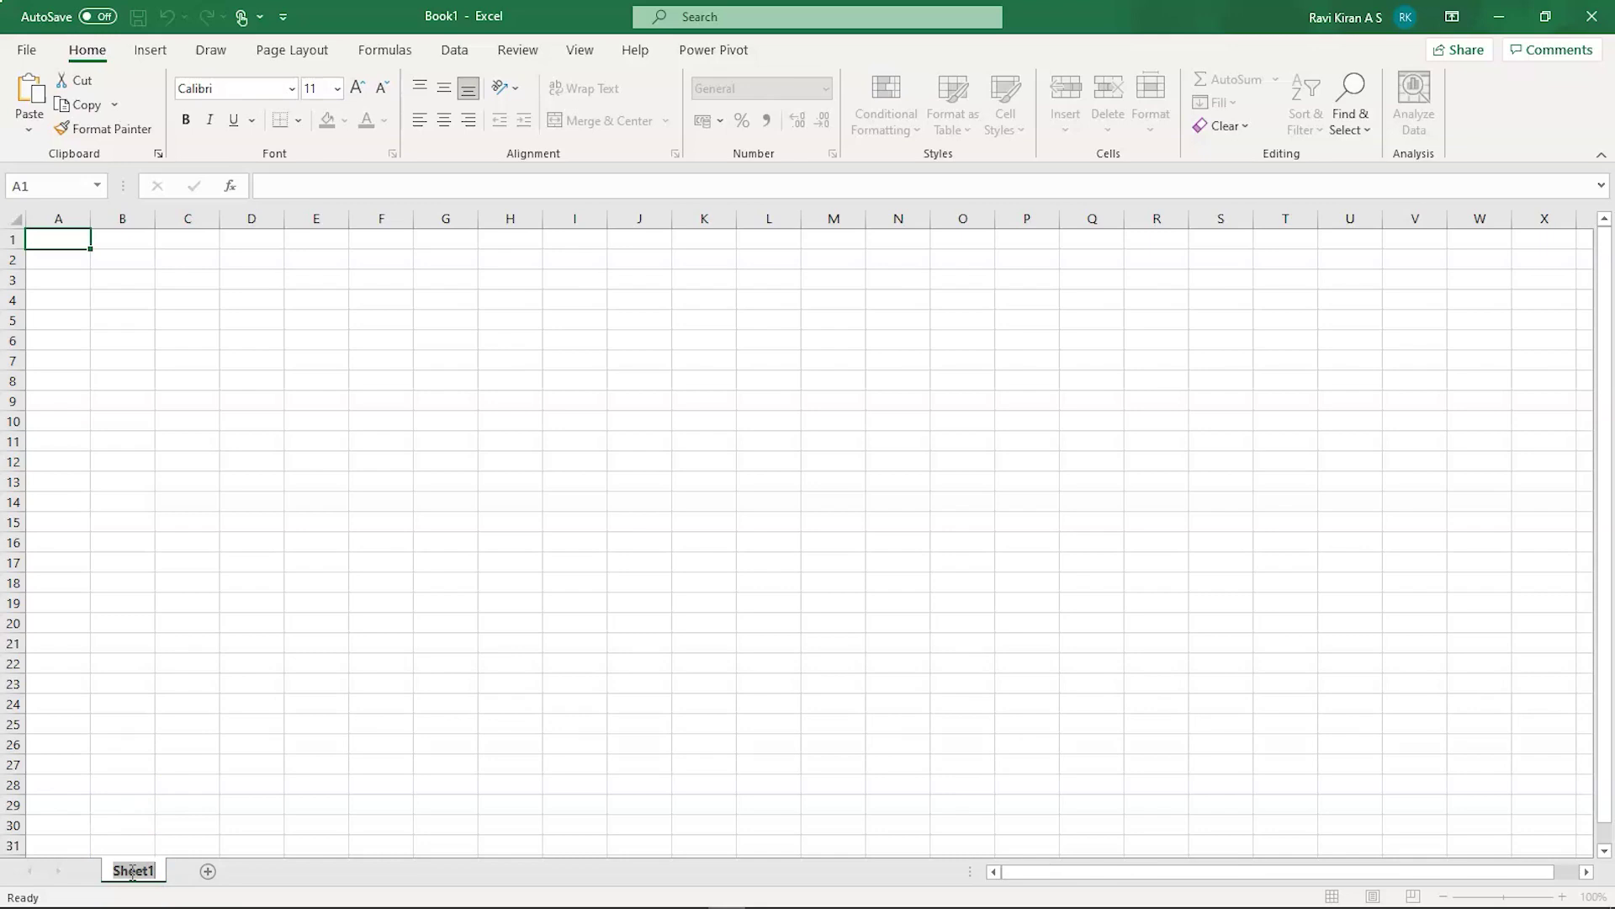
type("Excel Sheet")
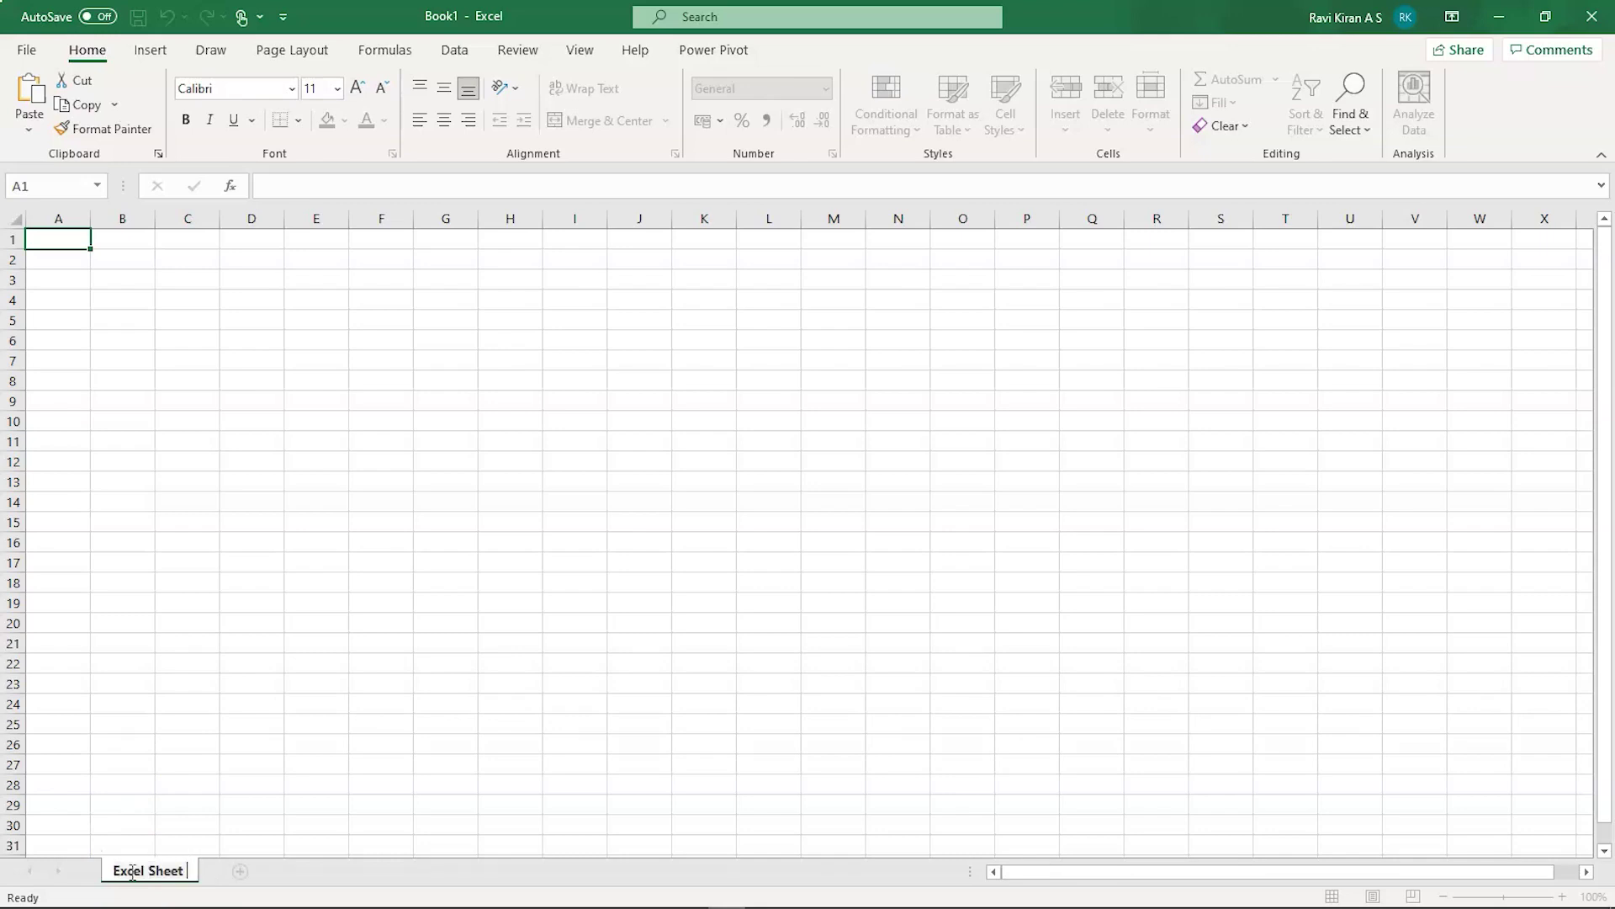
type(" 1")
key("Return")
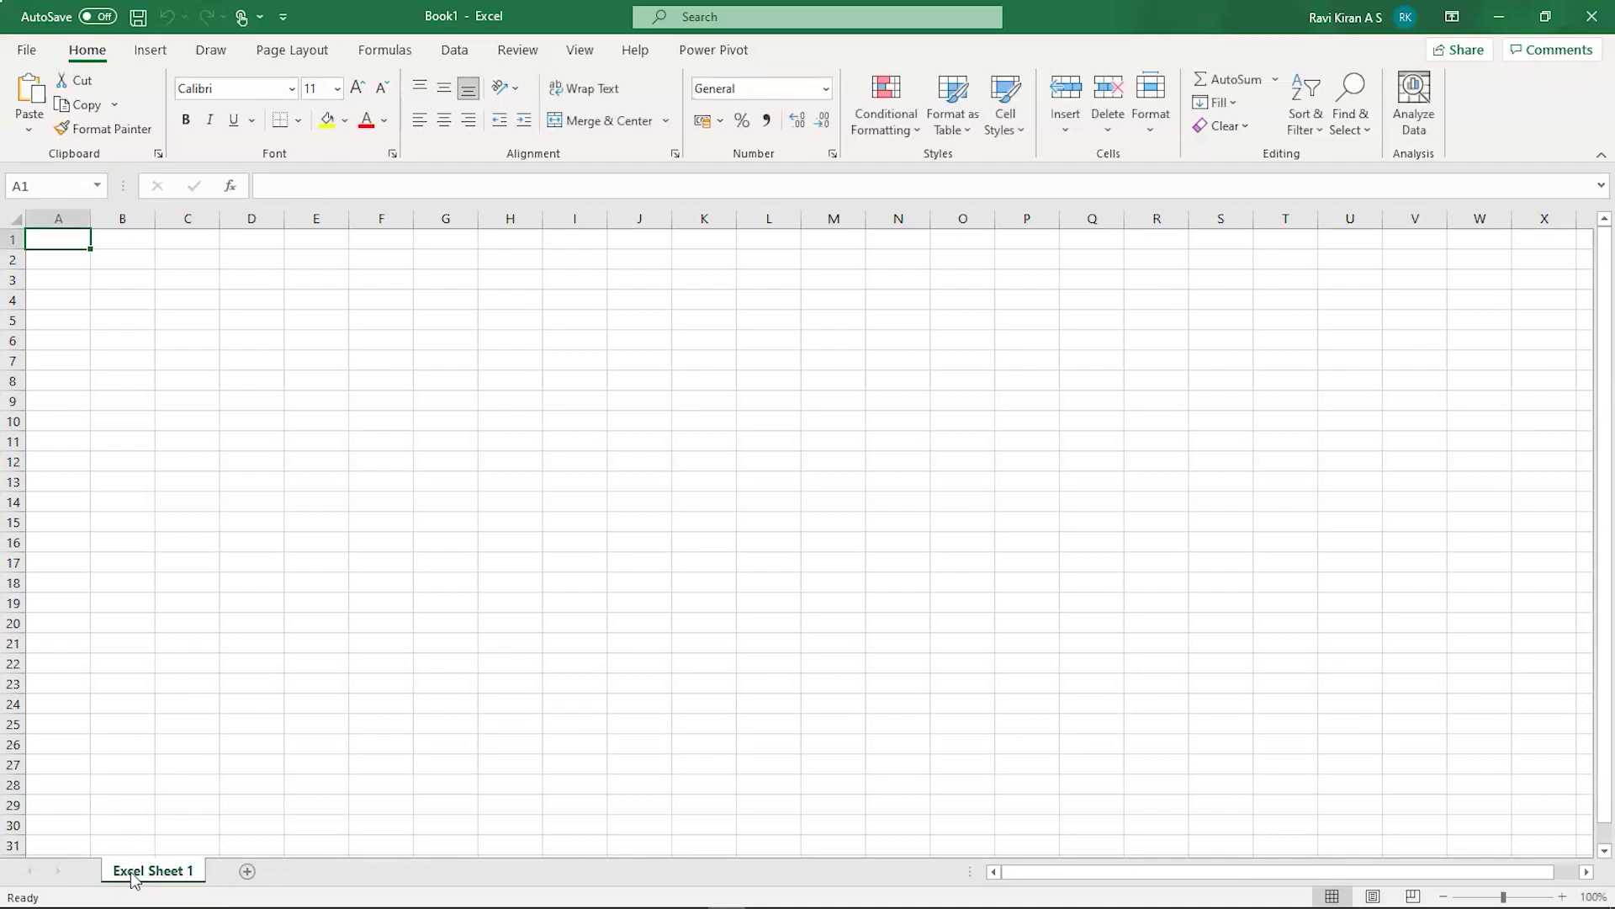
Add a new sheet, Sheet3, after Excel Sheet 1 and rename it 'Excel Sheet 2'
left_click(247, 872)
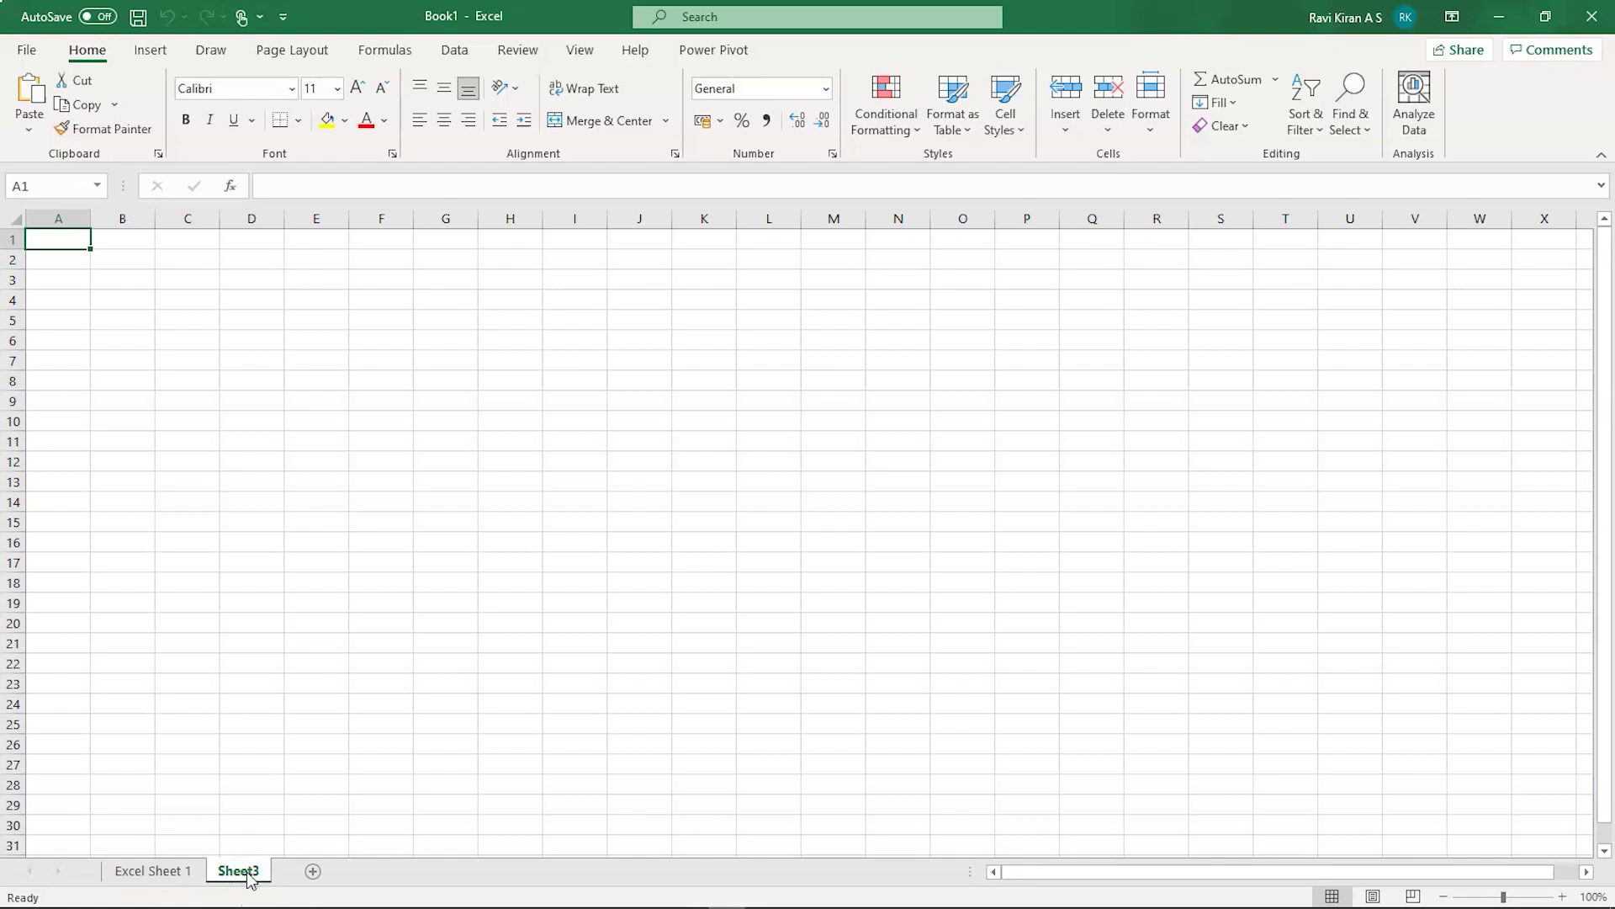
right_click(248, 875)
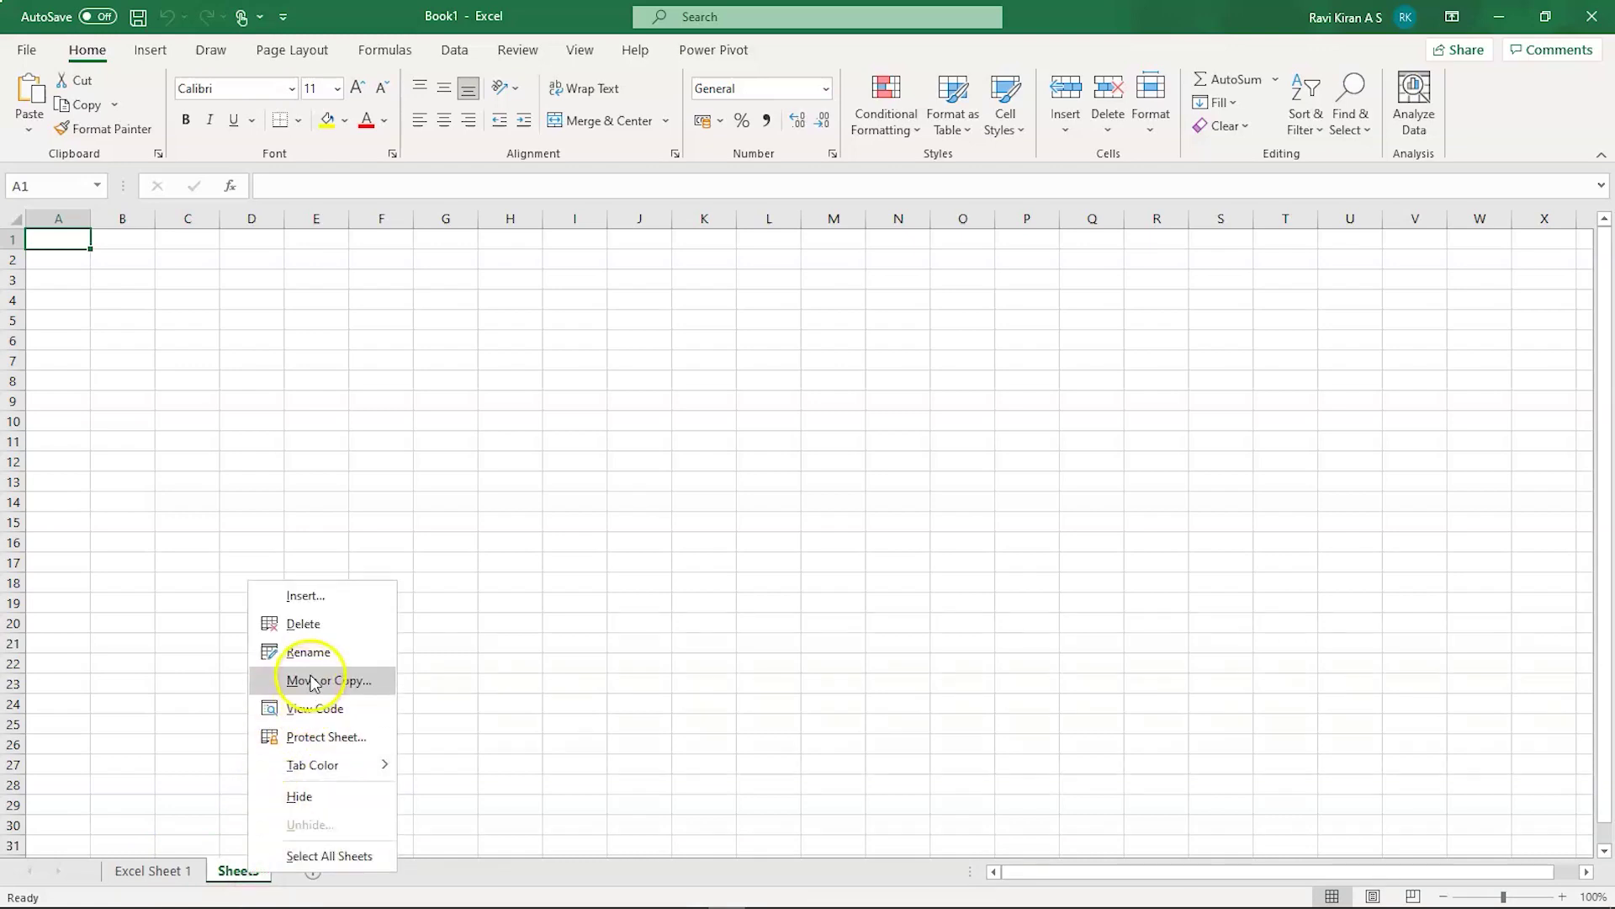
left_click(212, 877)
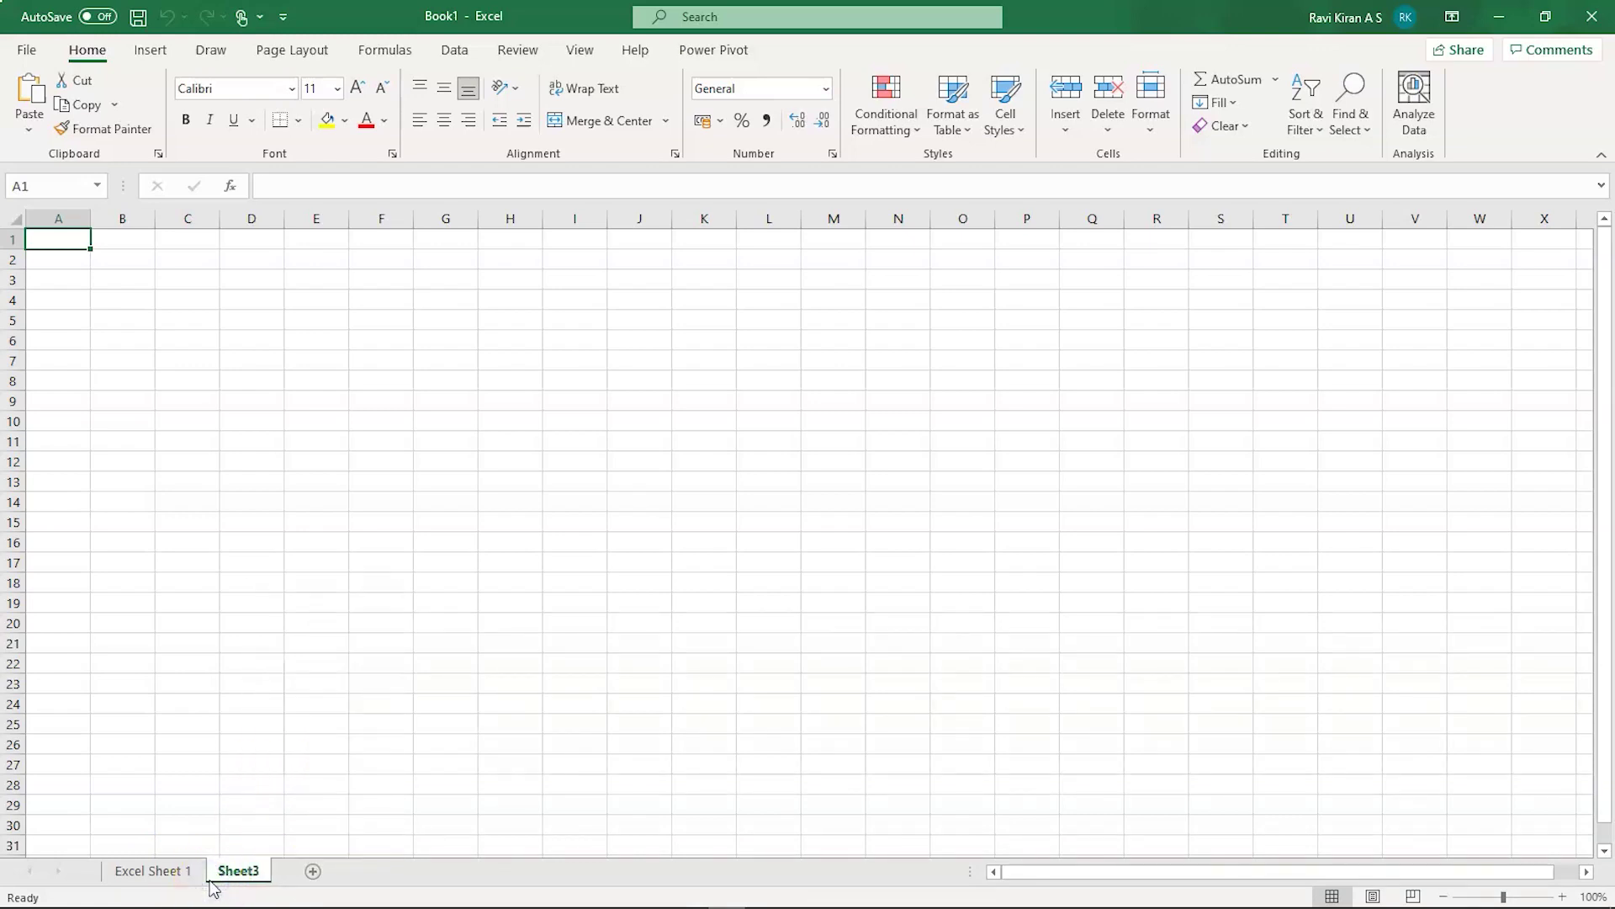
double_click(235, 872)
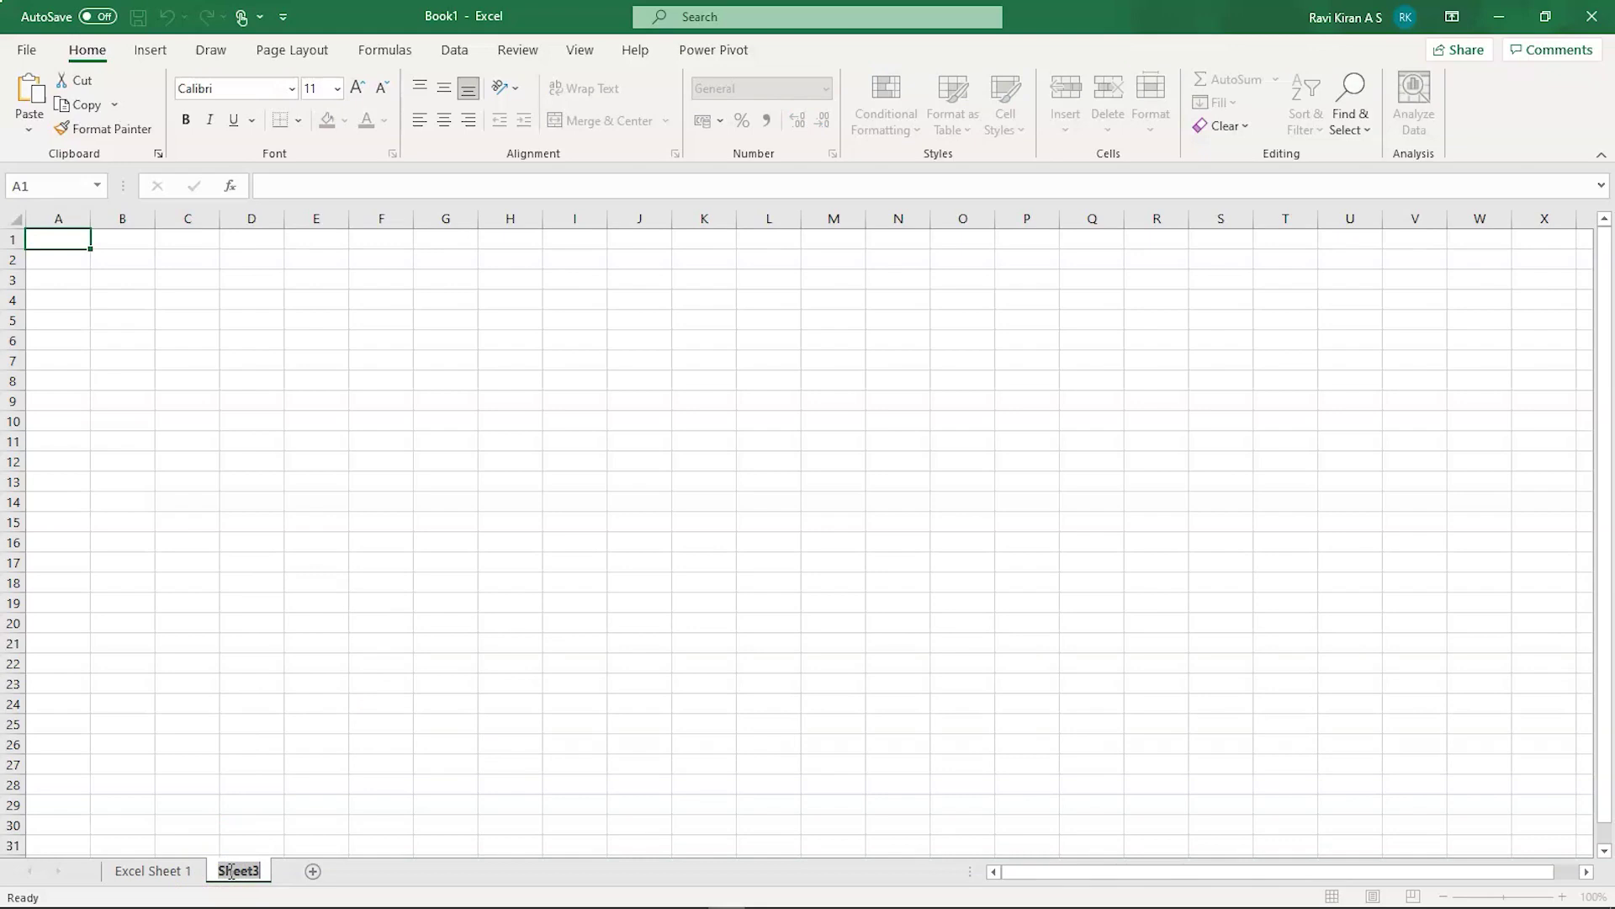
type("E")
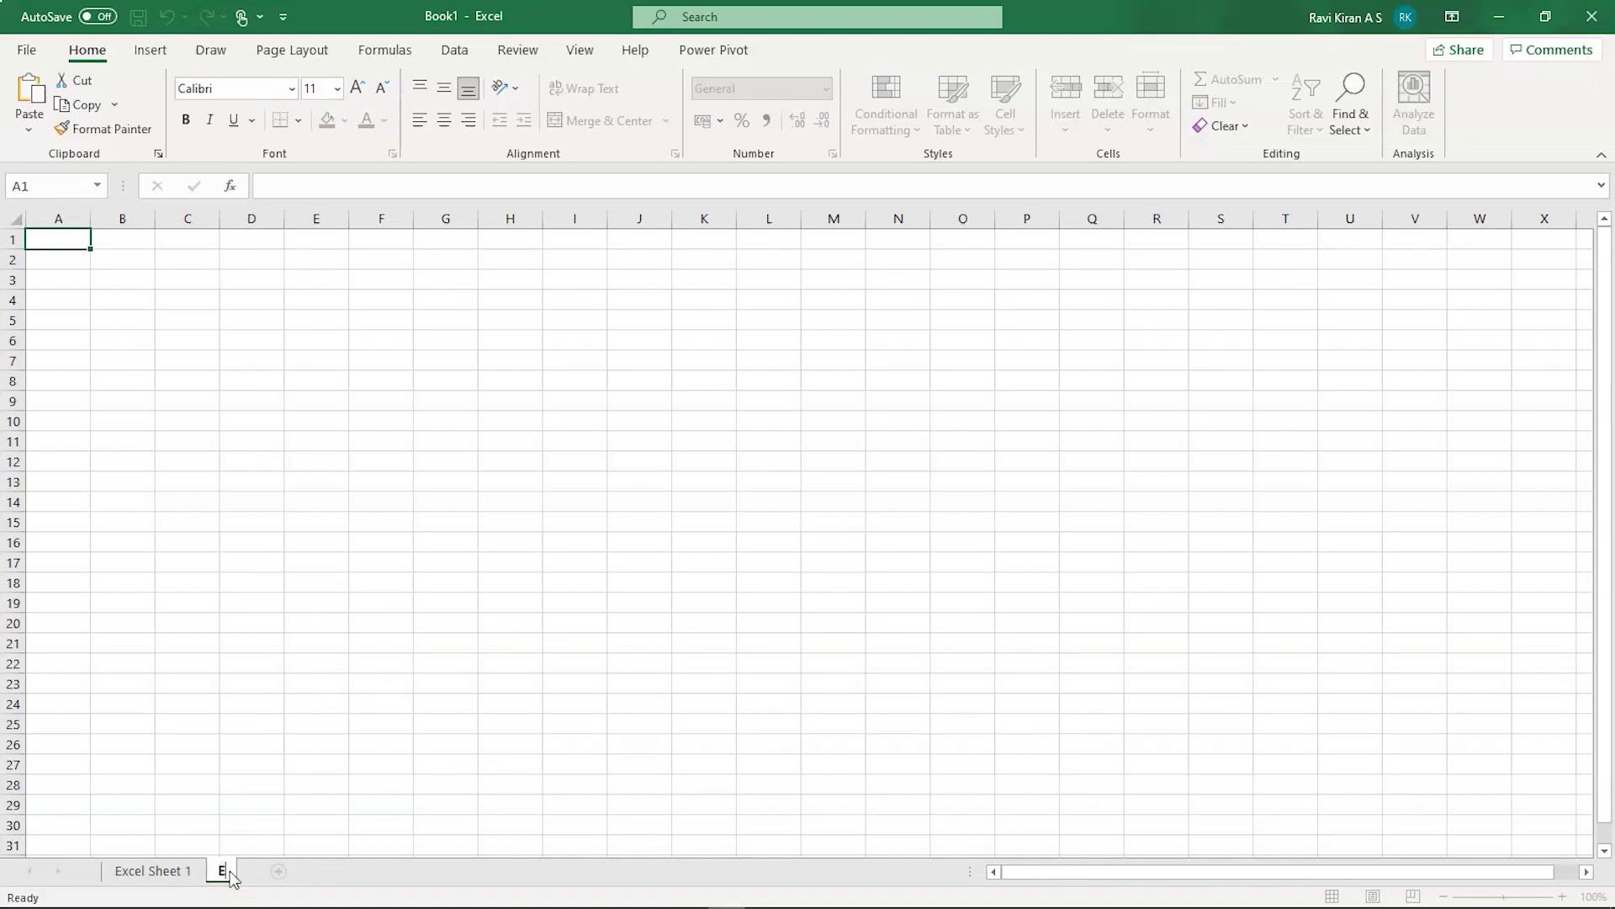
type("xcel Sheet 2")
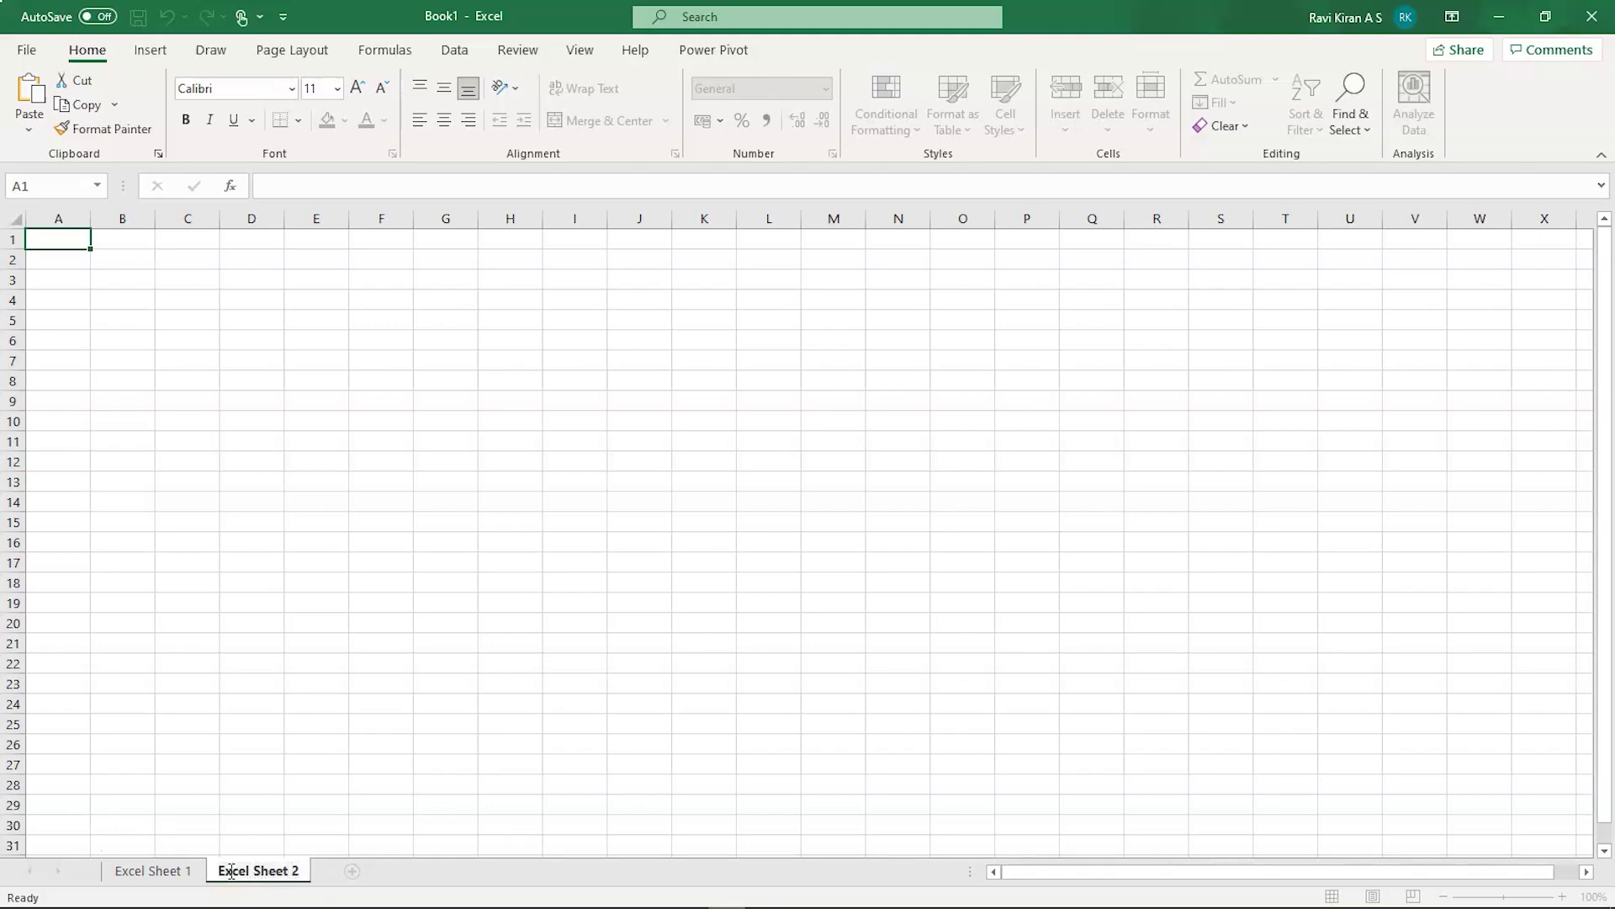
key("Return")
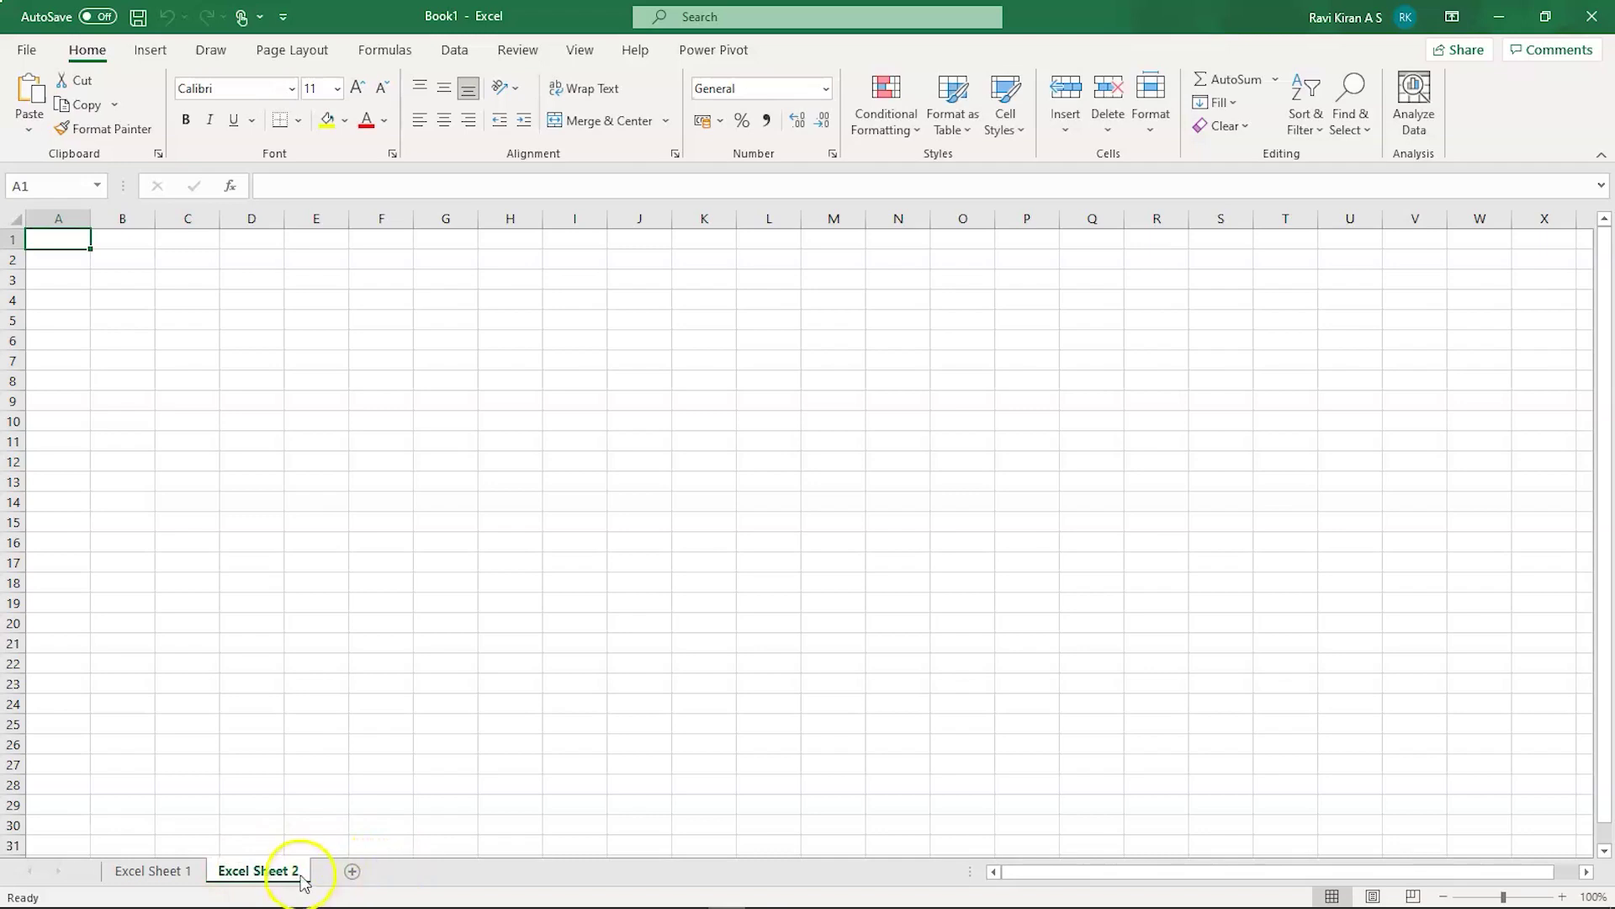
Add a sheet named 'Excel Sheet 3' and rename Sheet5 to 'Excel Sheet 4'
left_click(353, 872)
double_click(353, 871)
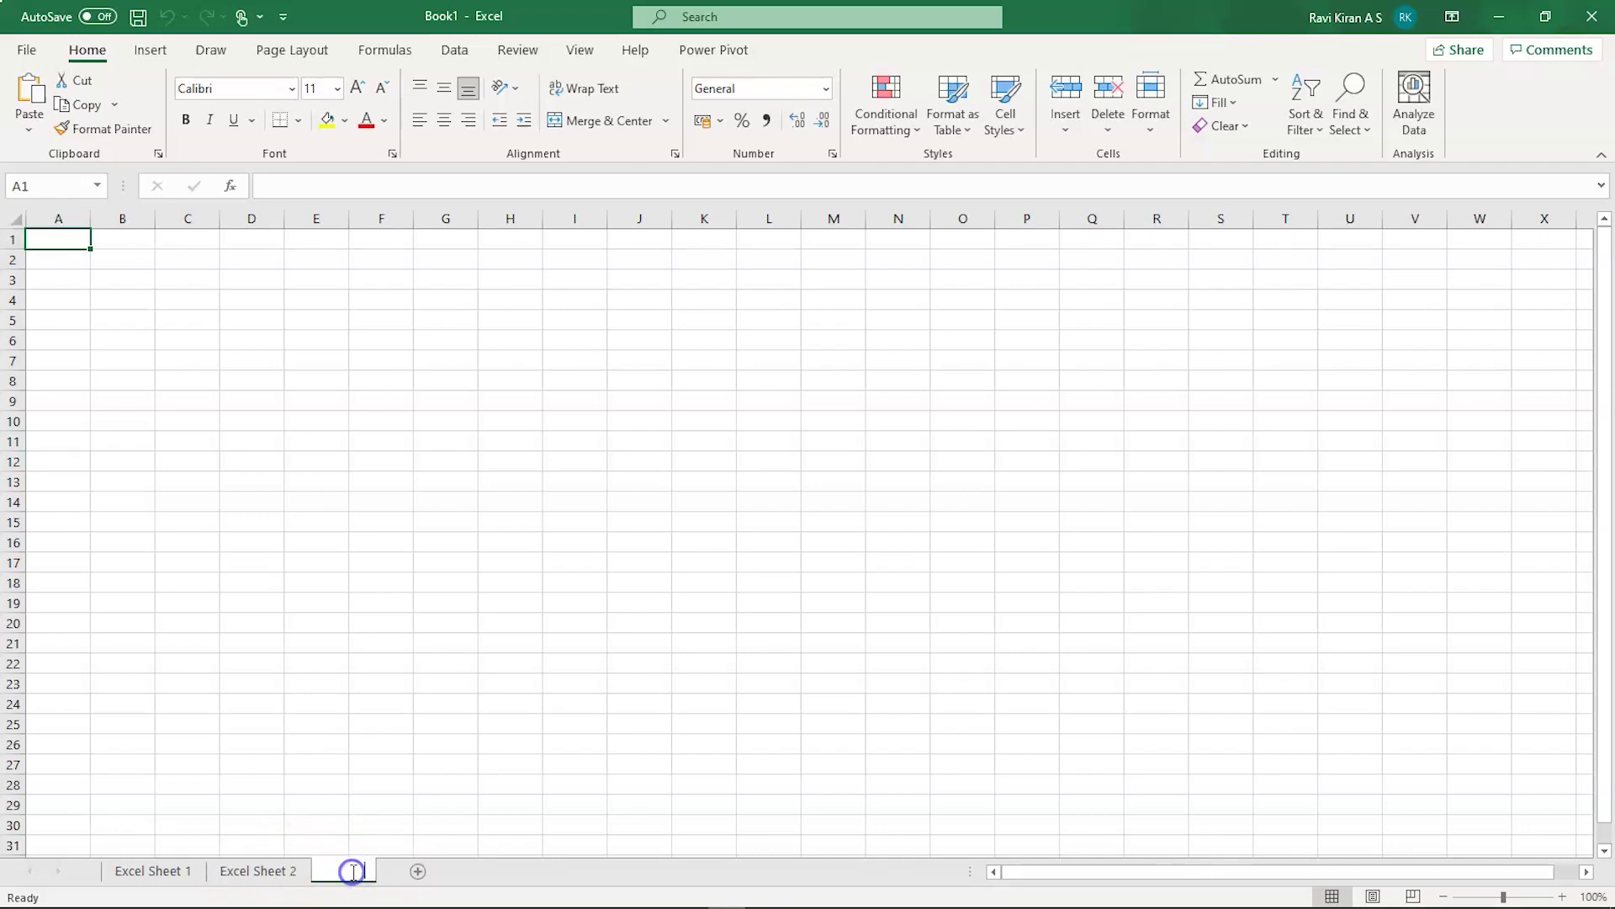
type("Excel")
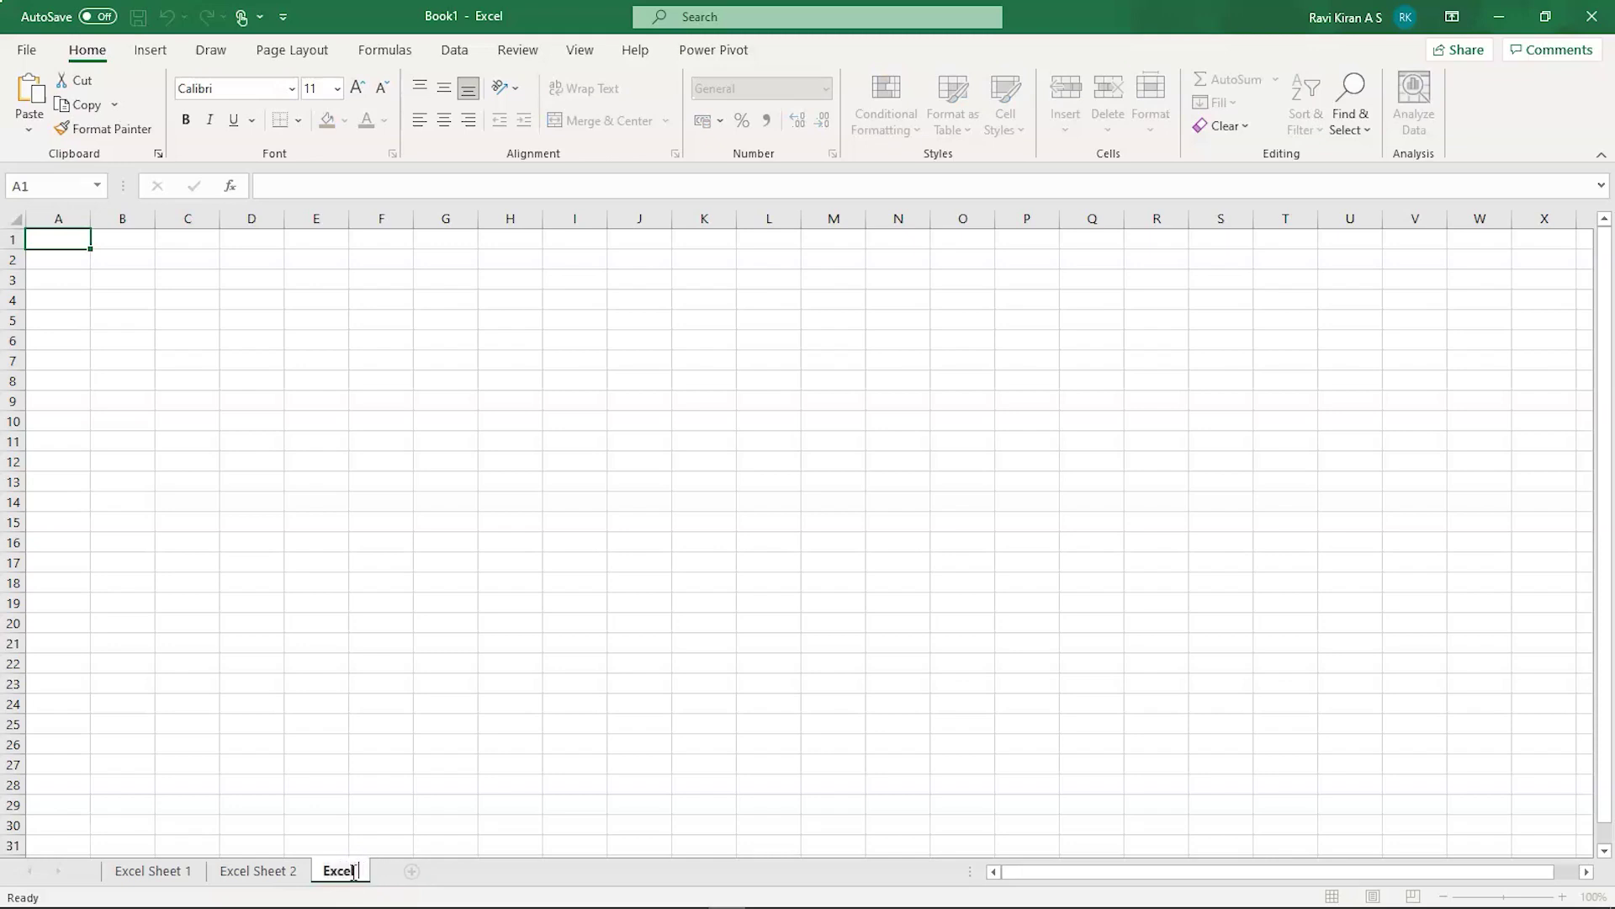
type(" Sheet 3")
key("Return")
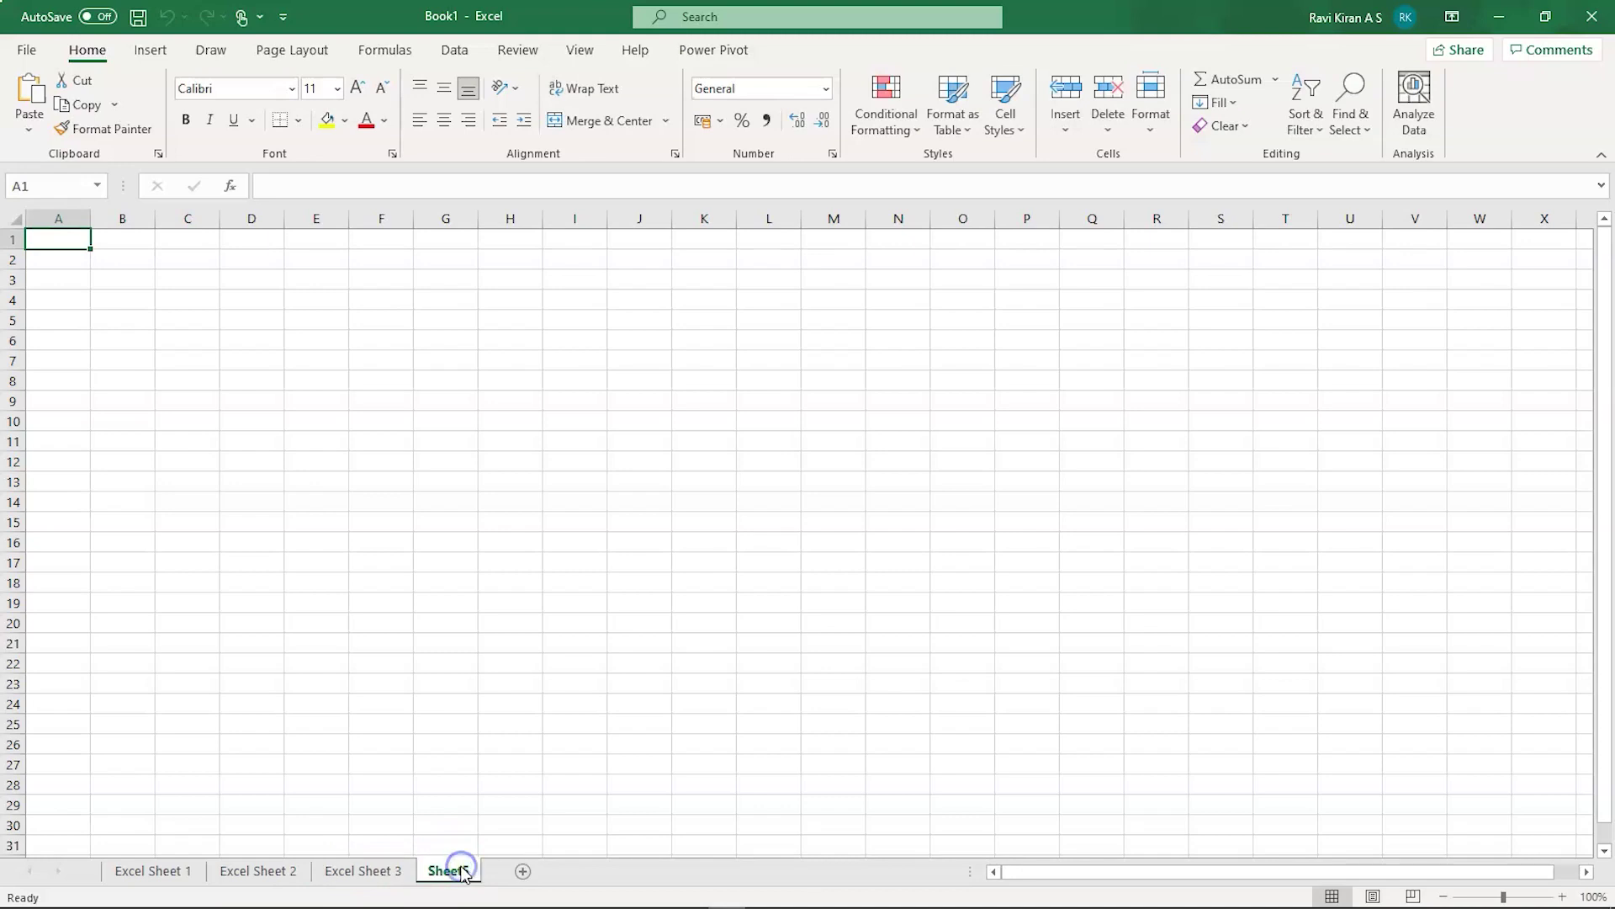
double_click(439, 875)
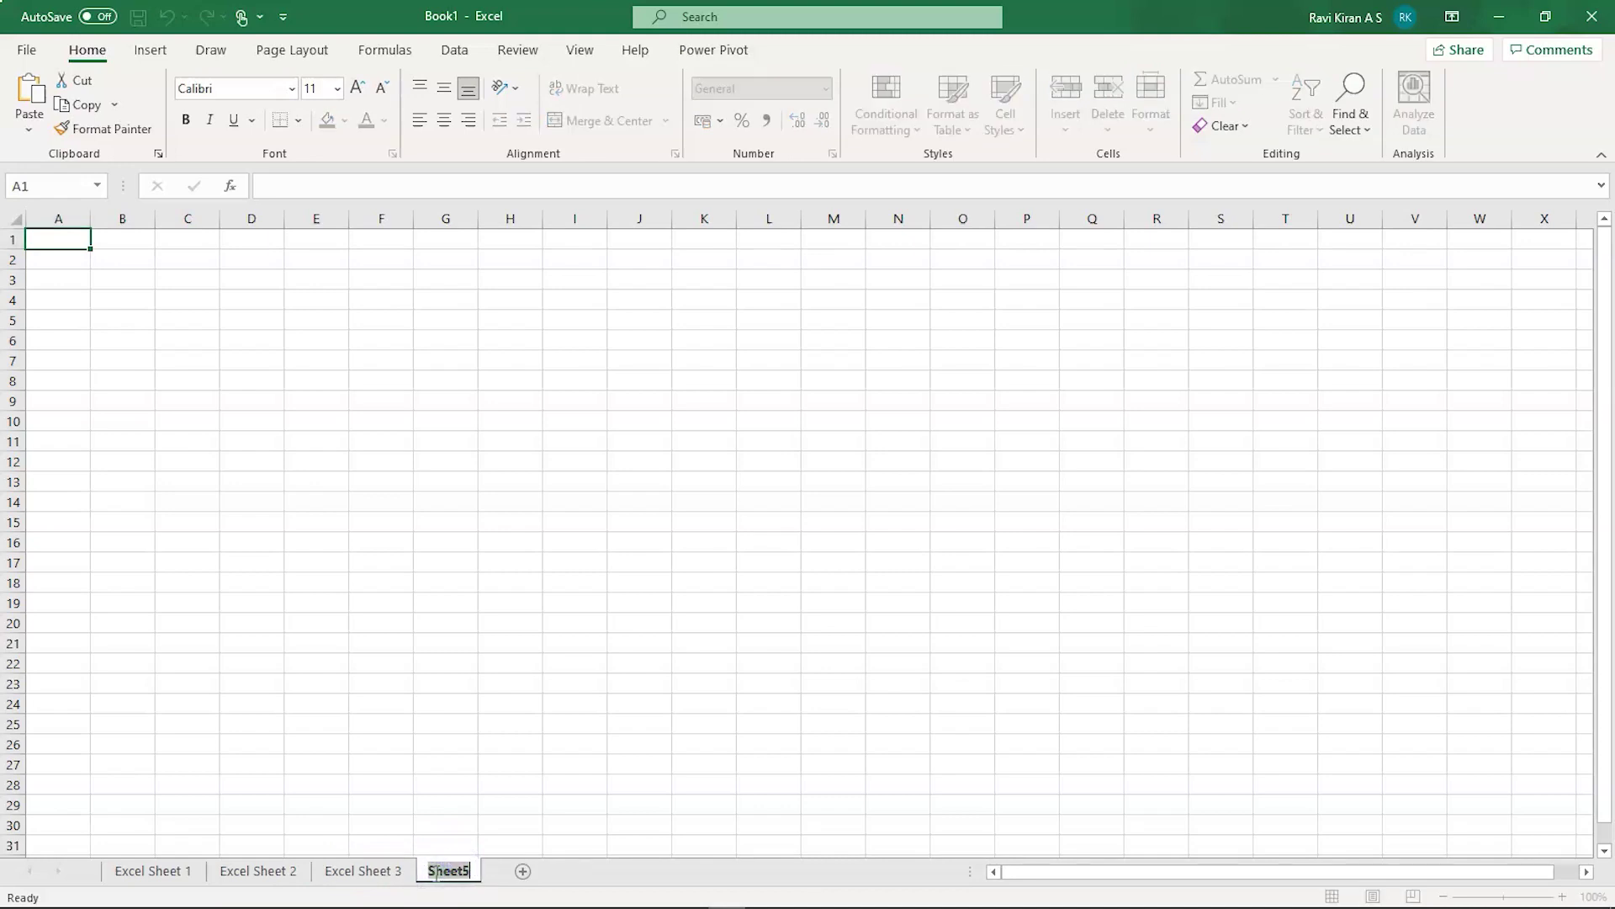
type("Excel She")
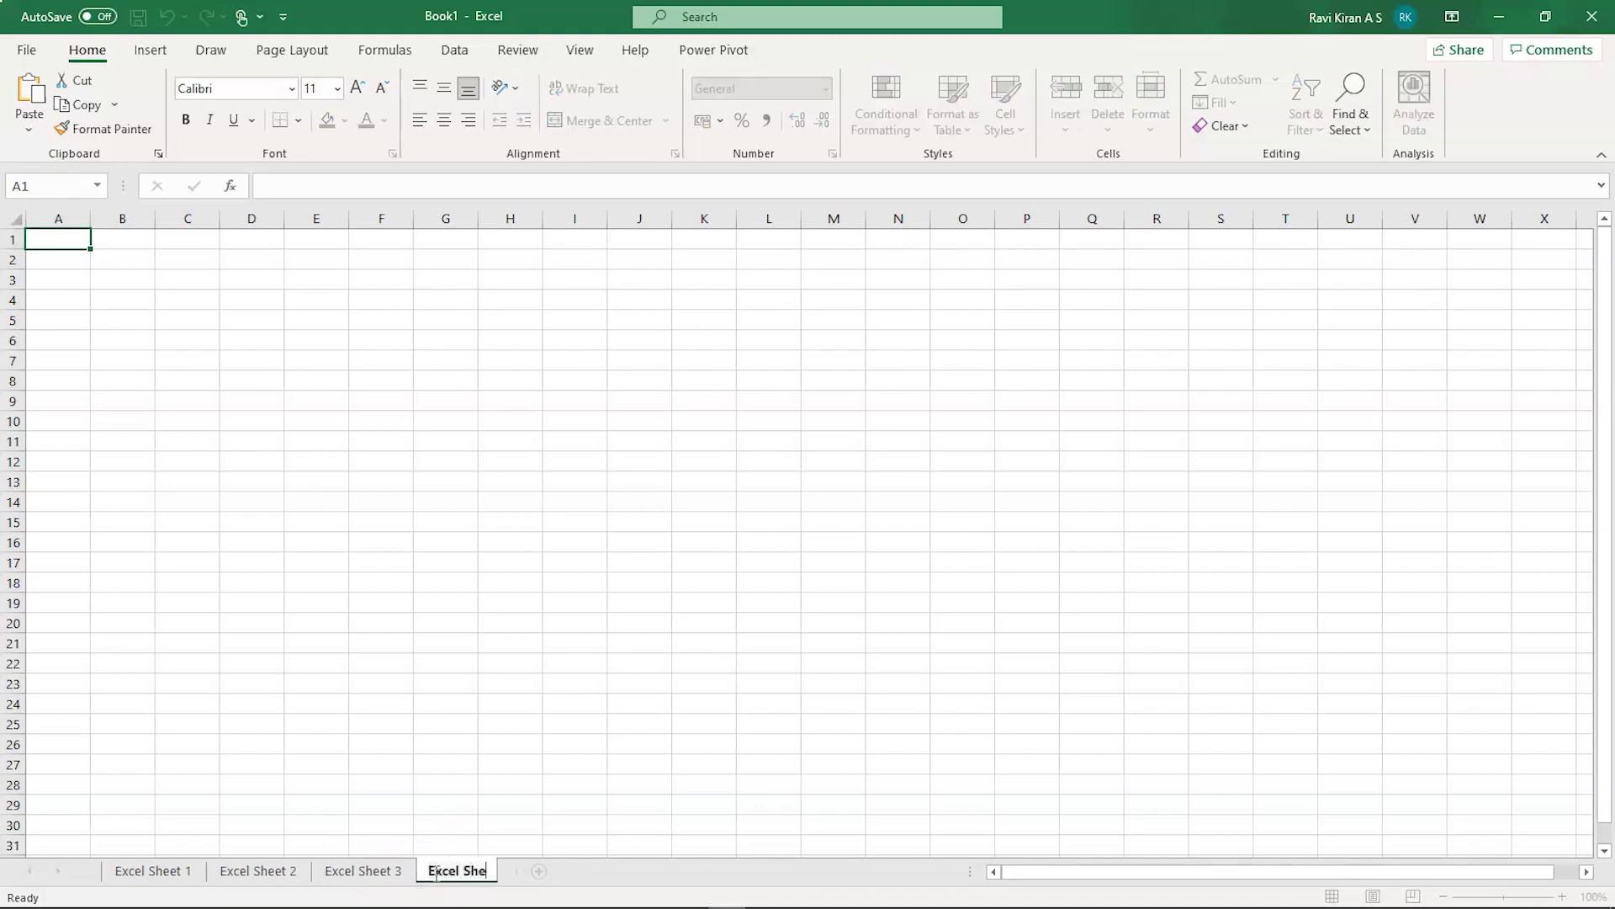
type("et 4")
key("Return")
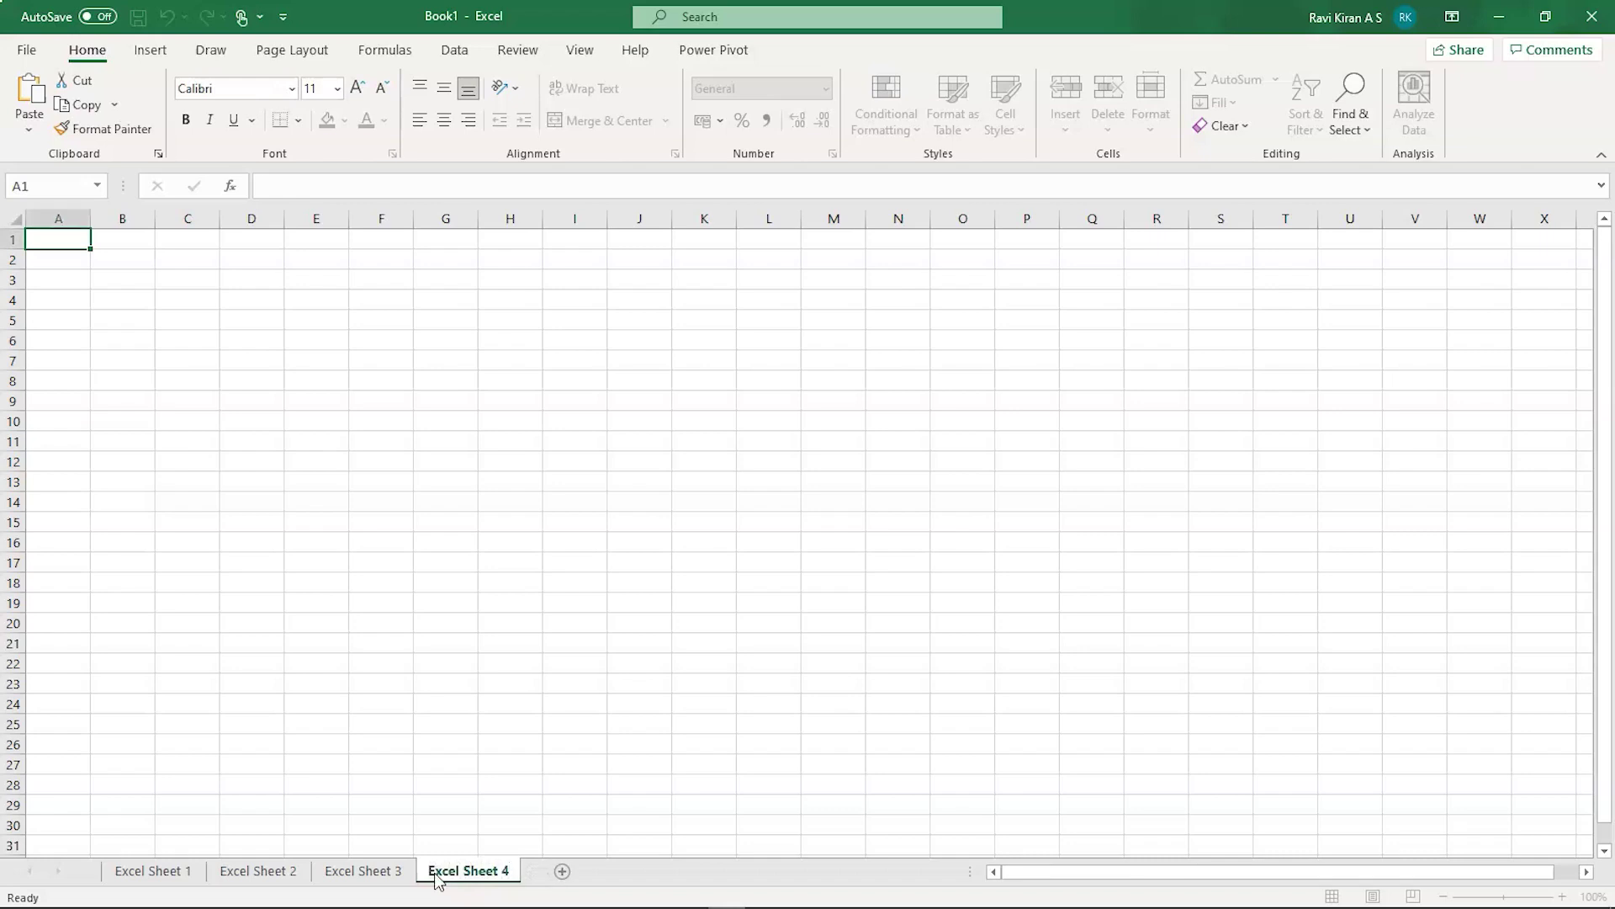
Add another sheet after Excel Sheet 4 and name it 'Excel Sheet 5'
left_click(561, 871)
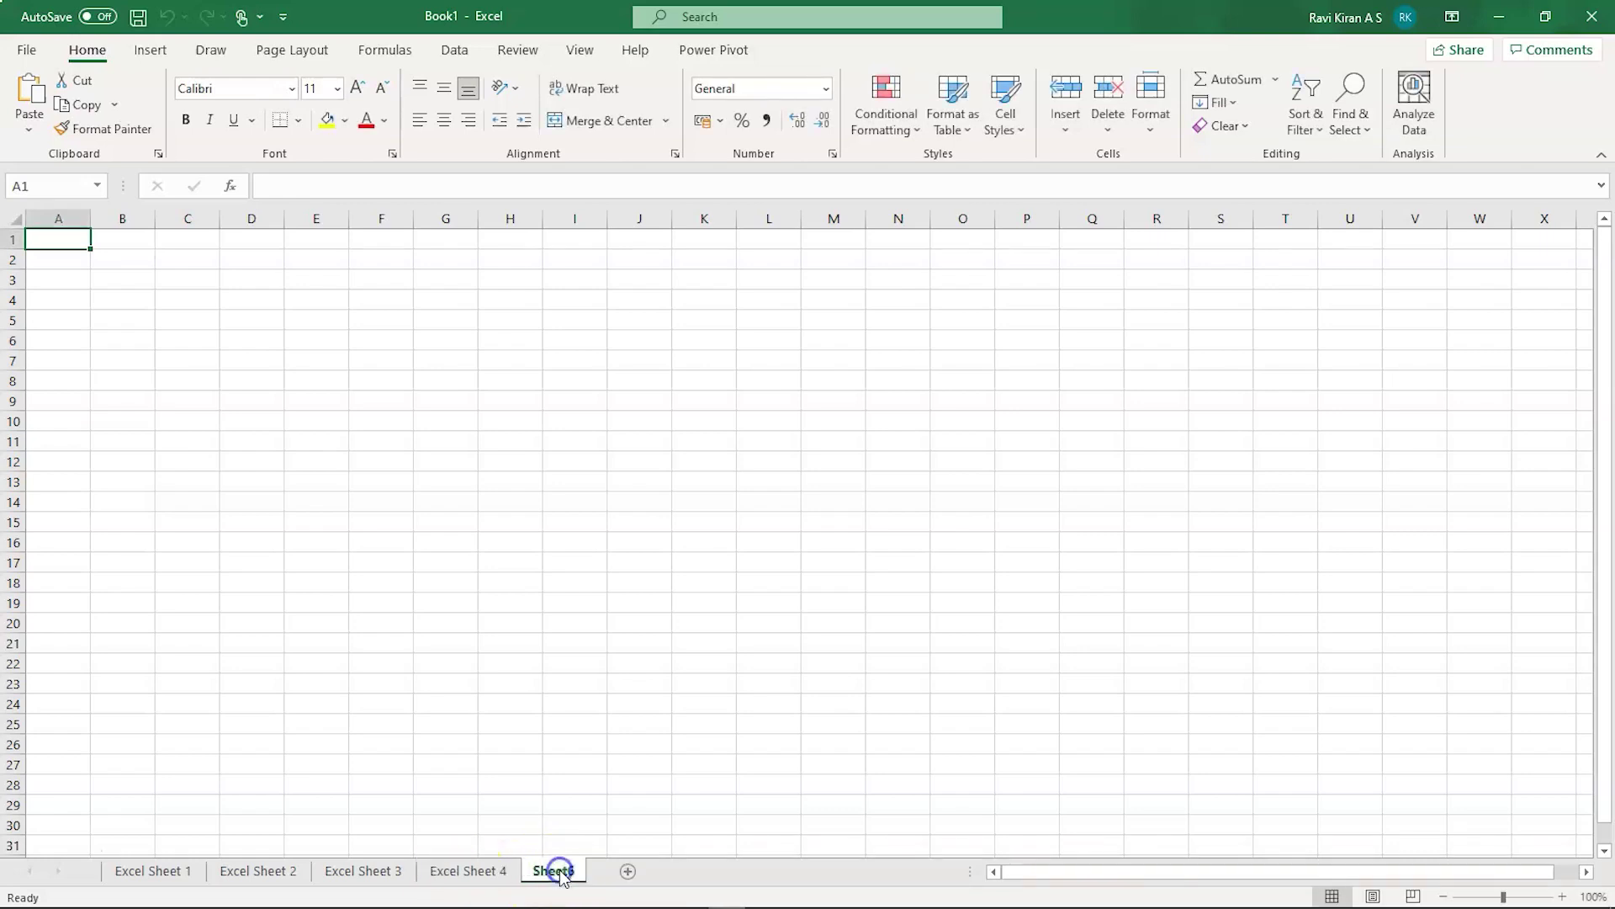
double_click(560, 872)
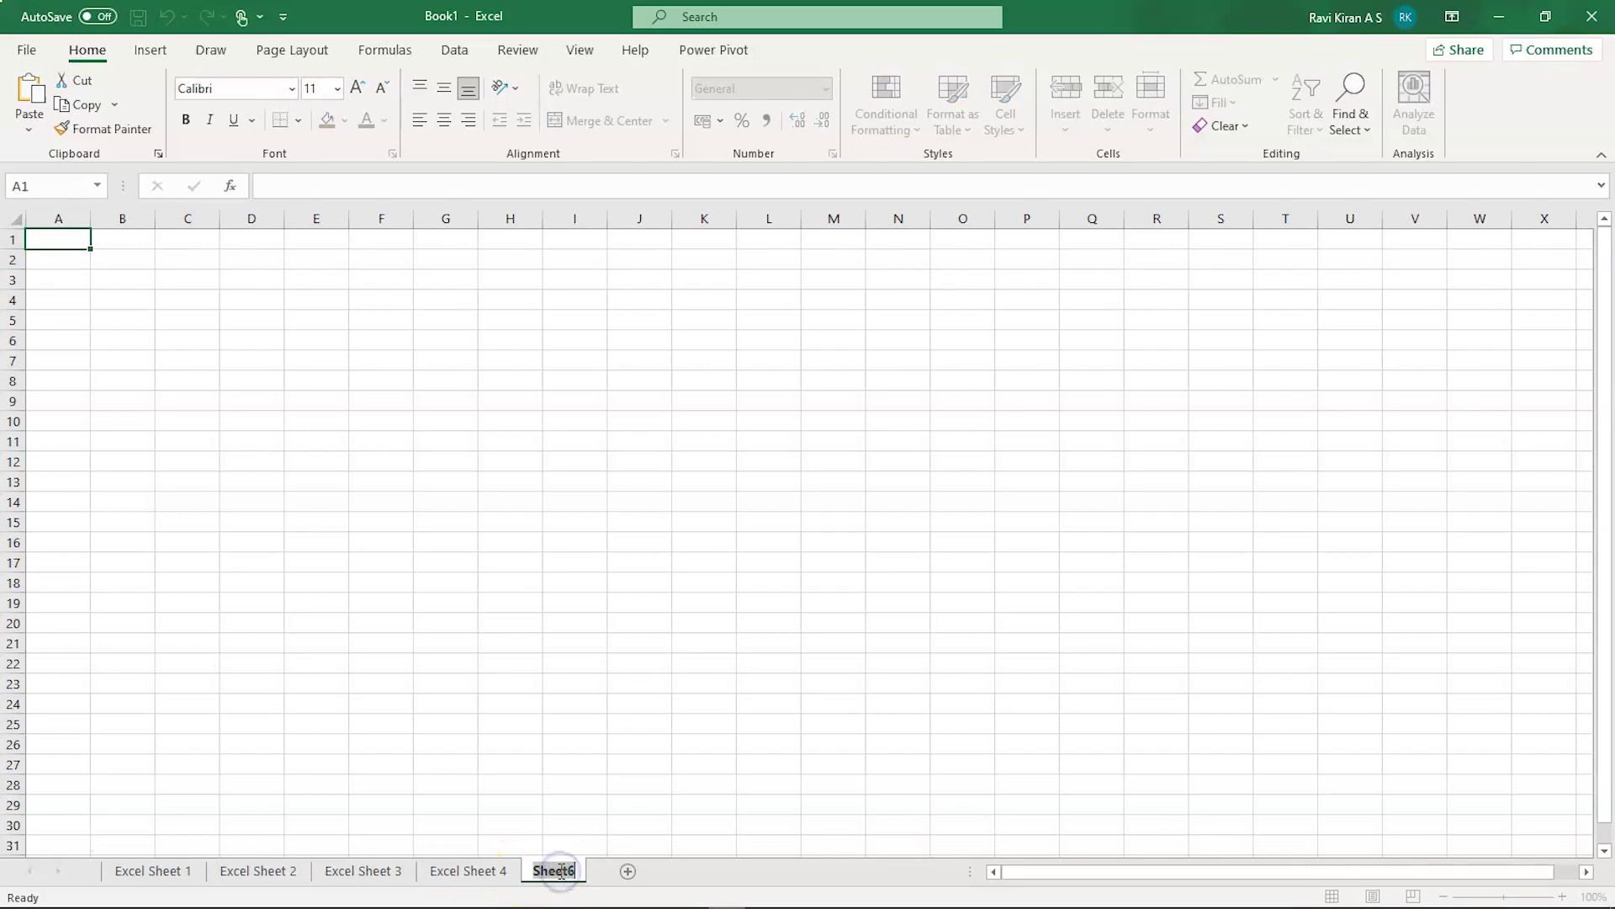
type("Excel")
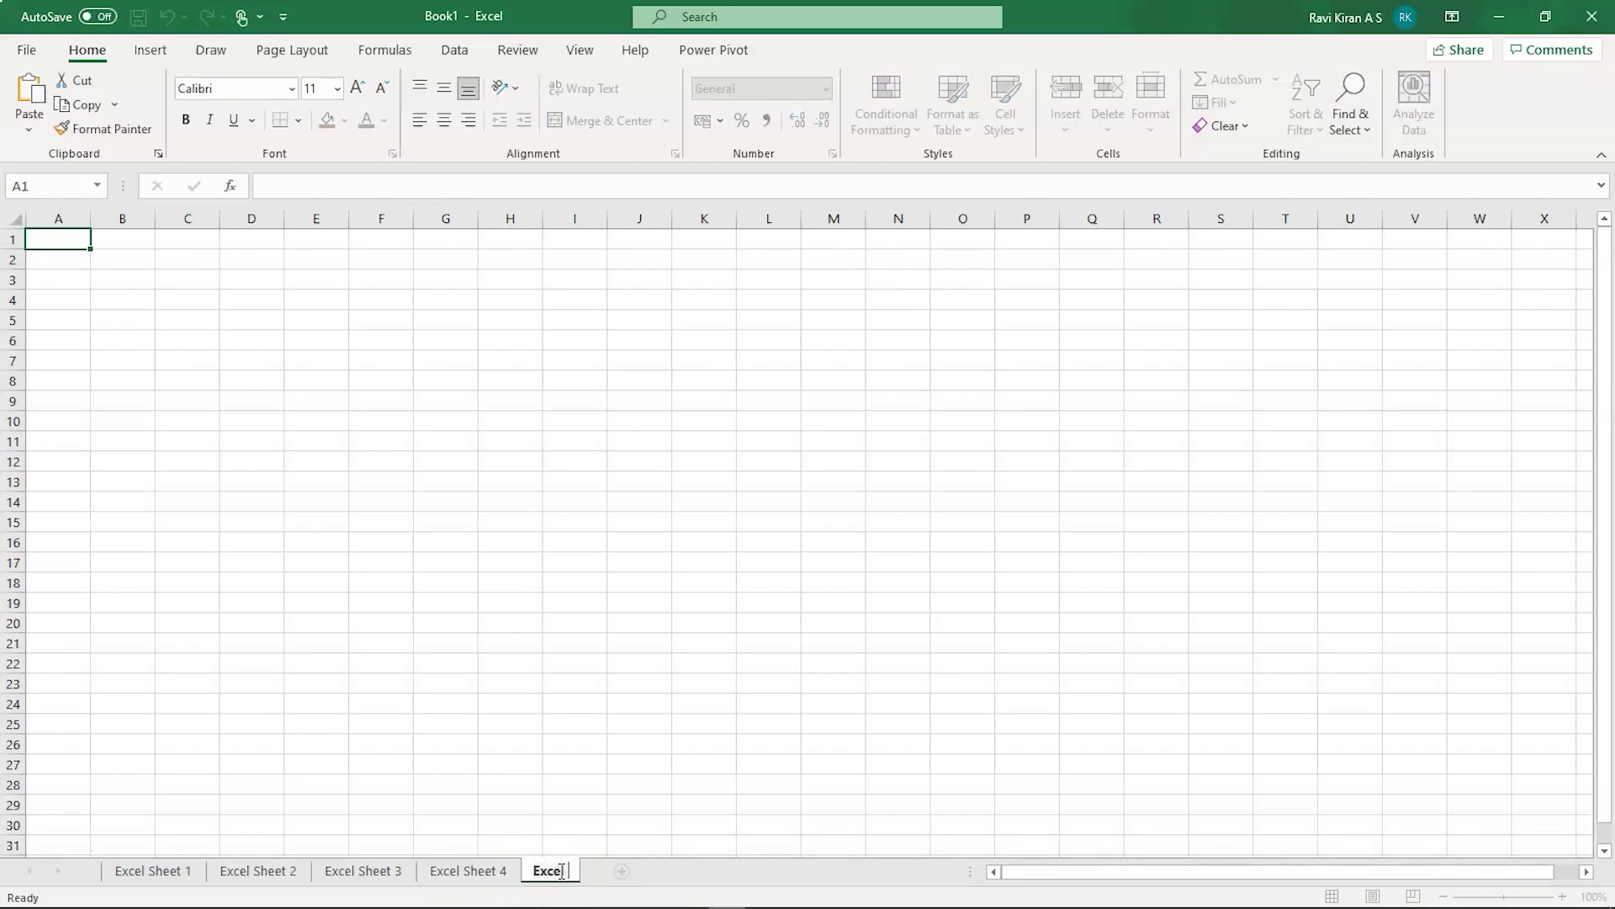
type(" Sheet 5")
key("Return")
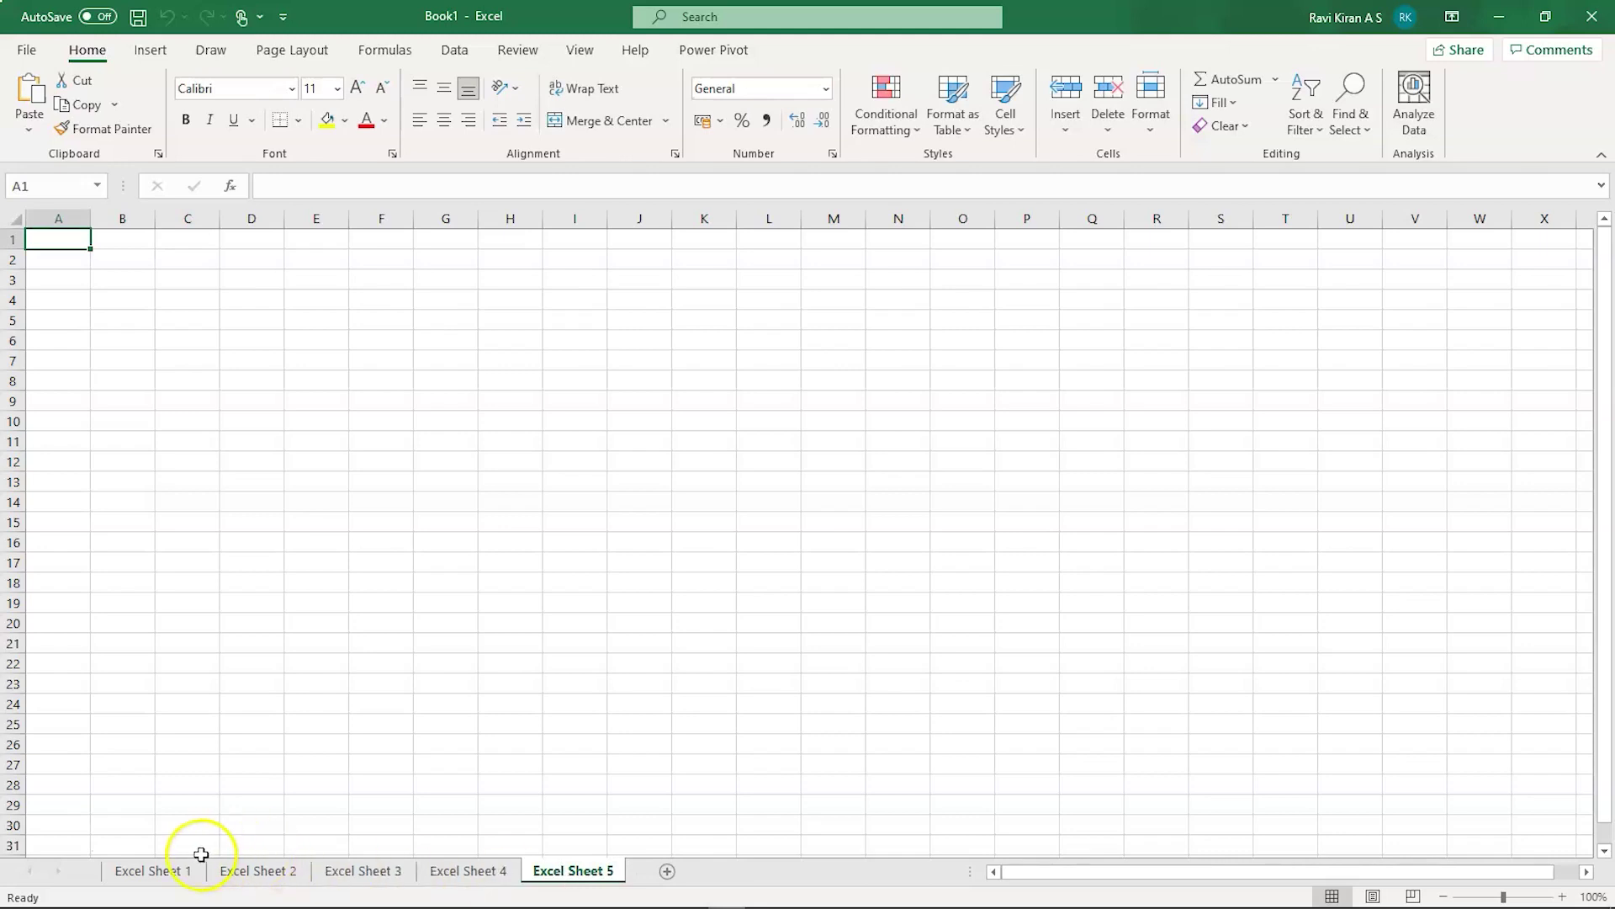
Copy Excel Sheet 1 to (new book) with Create a copy ticked, keeping the original
right_click(171, 876)
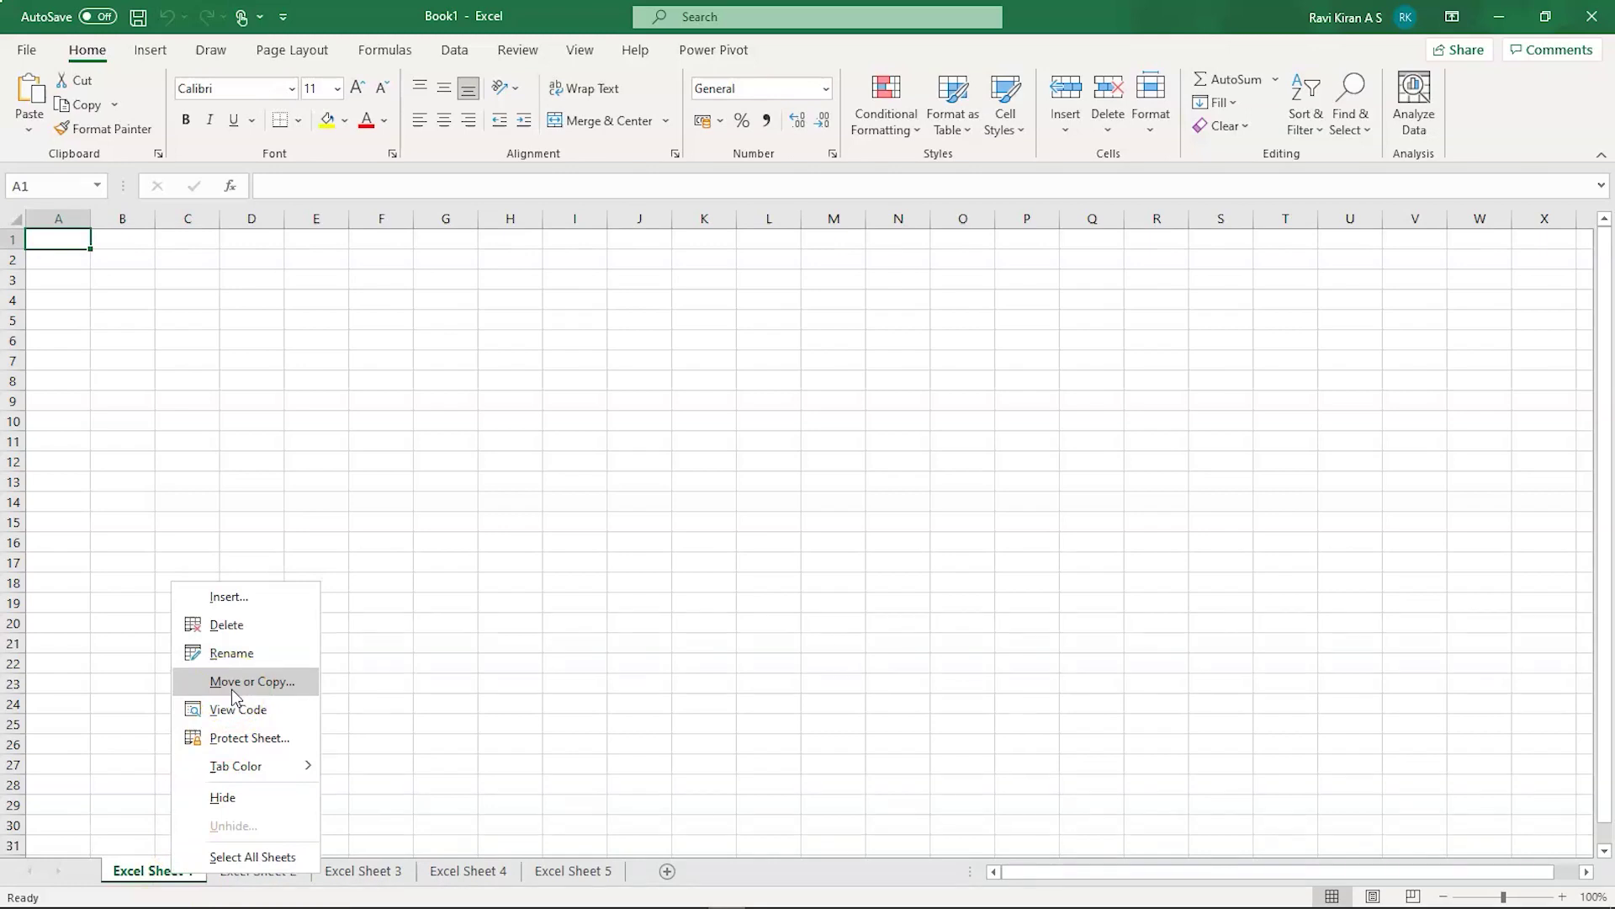
left_click(333, 729)
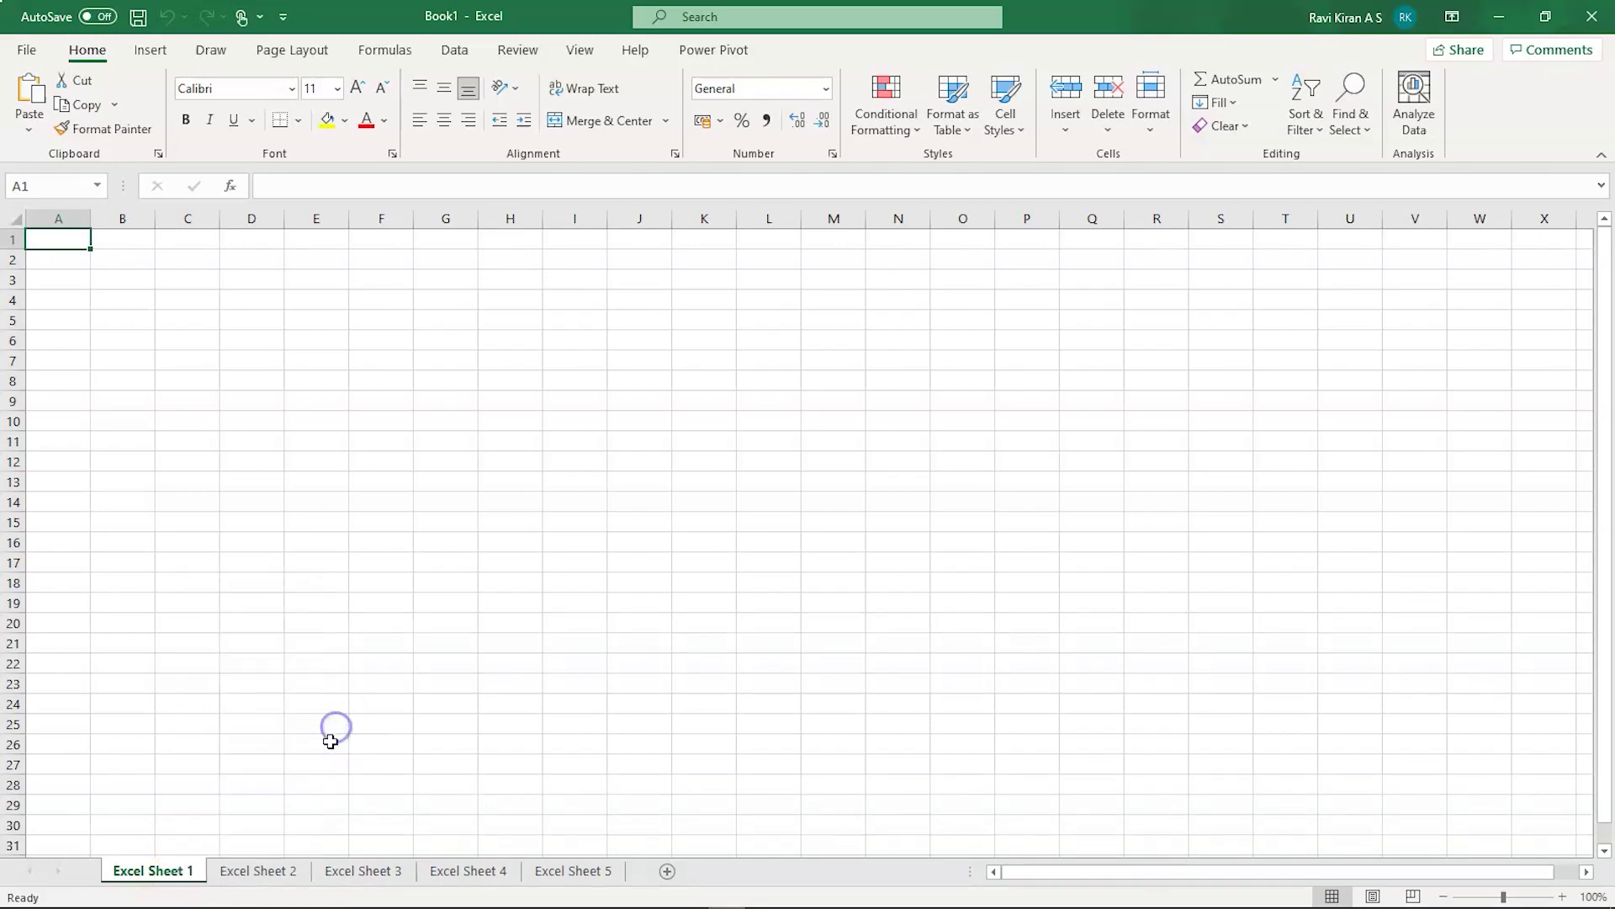
right_click(166, 877)
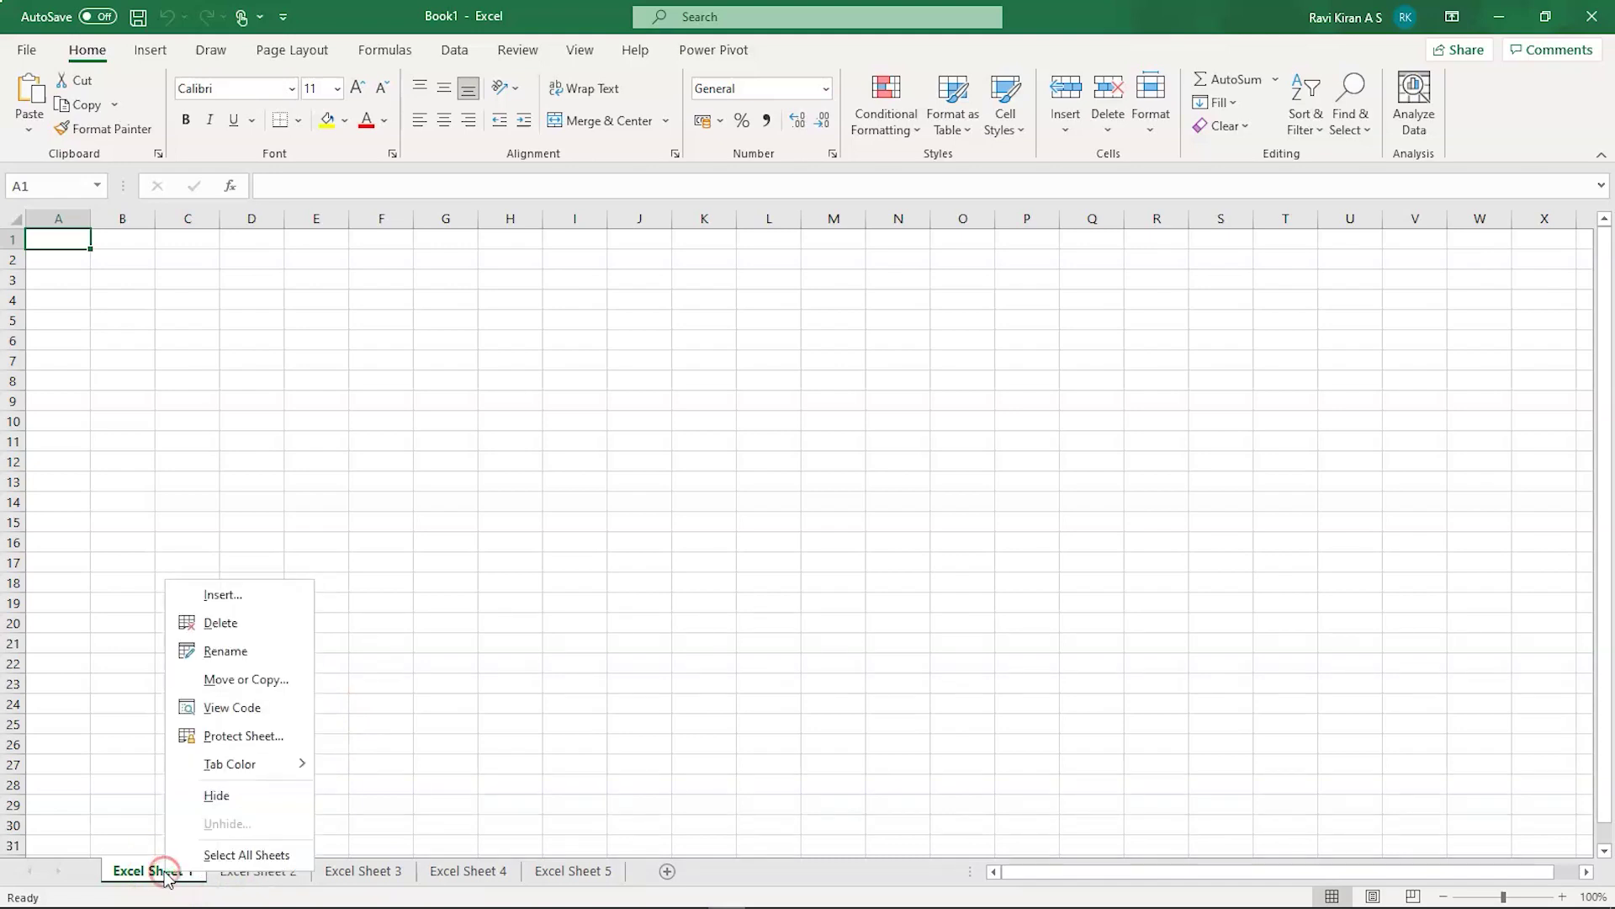
left_click(236, 684)
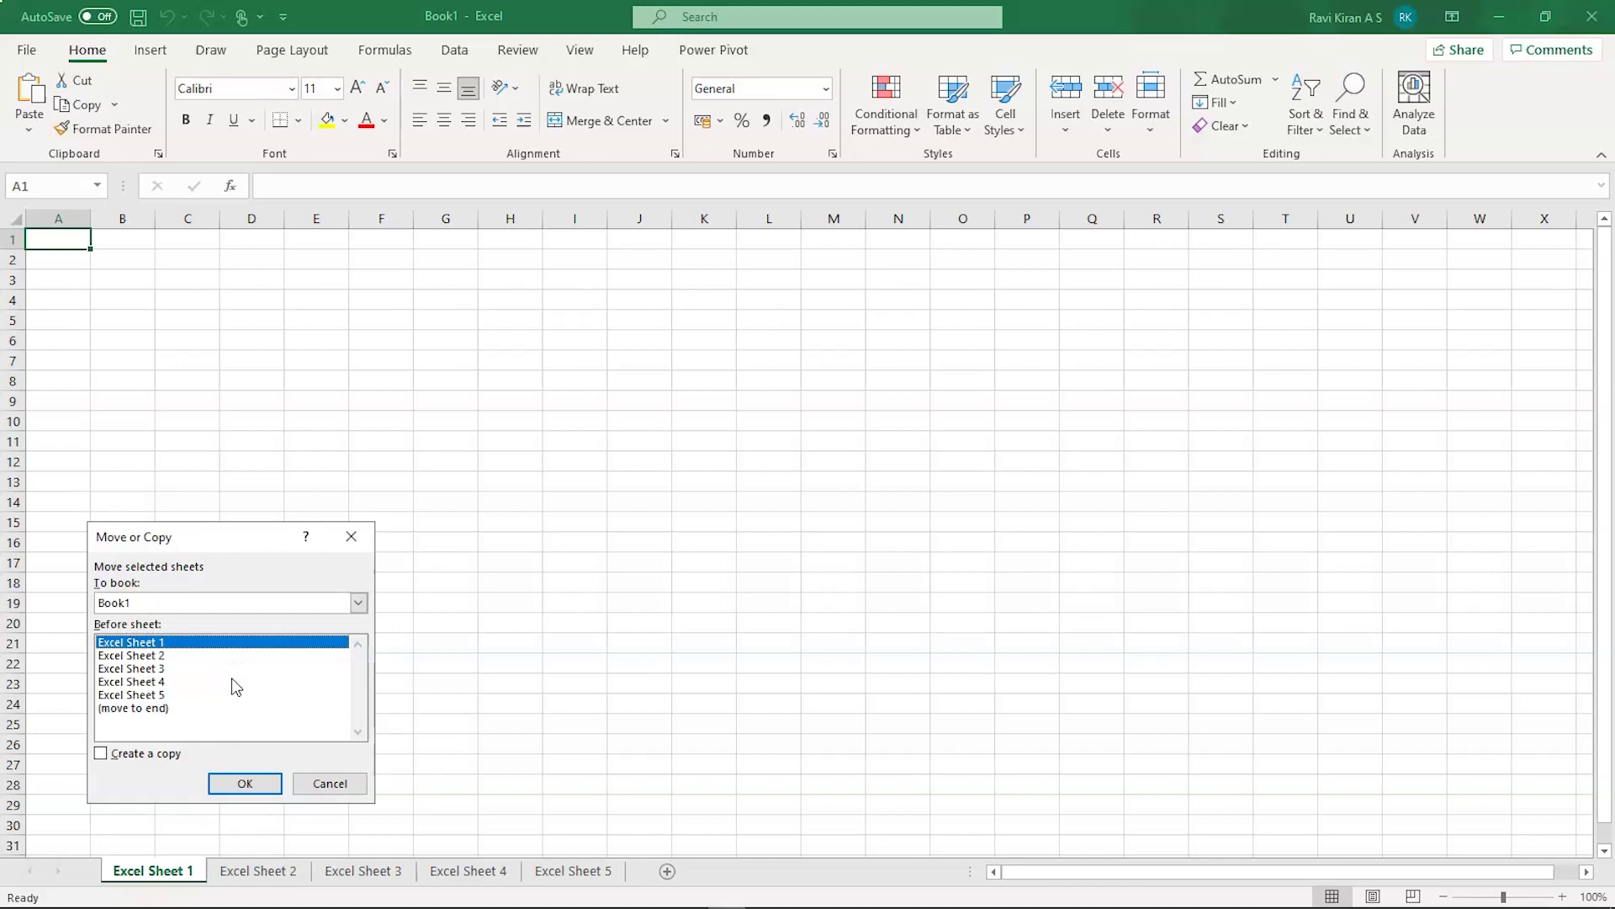
left_click(224, 643)
left_click(356, 609)
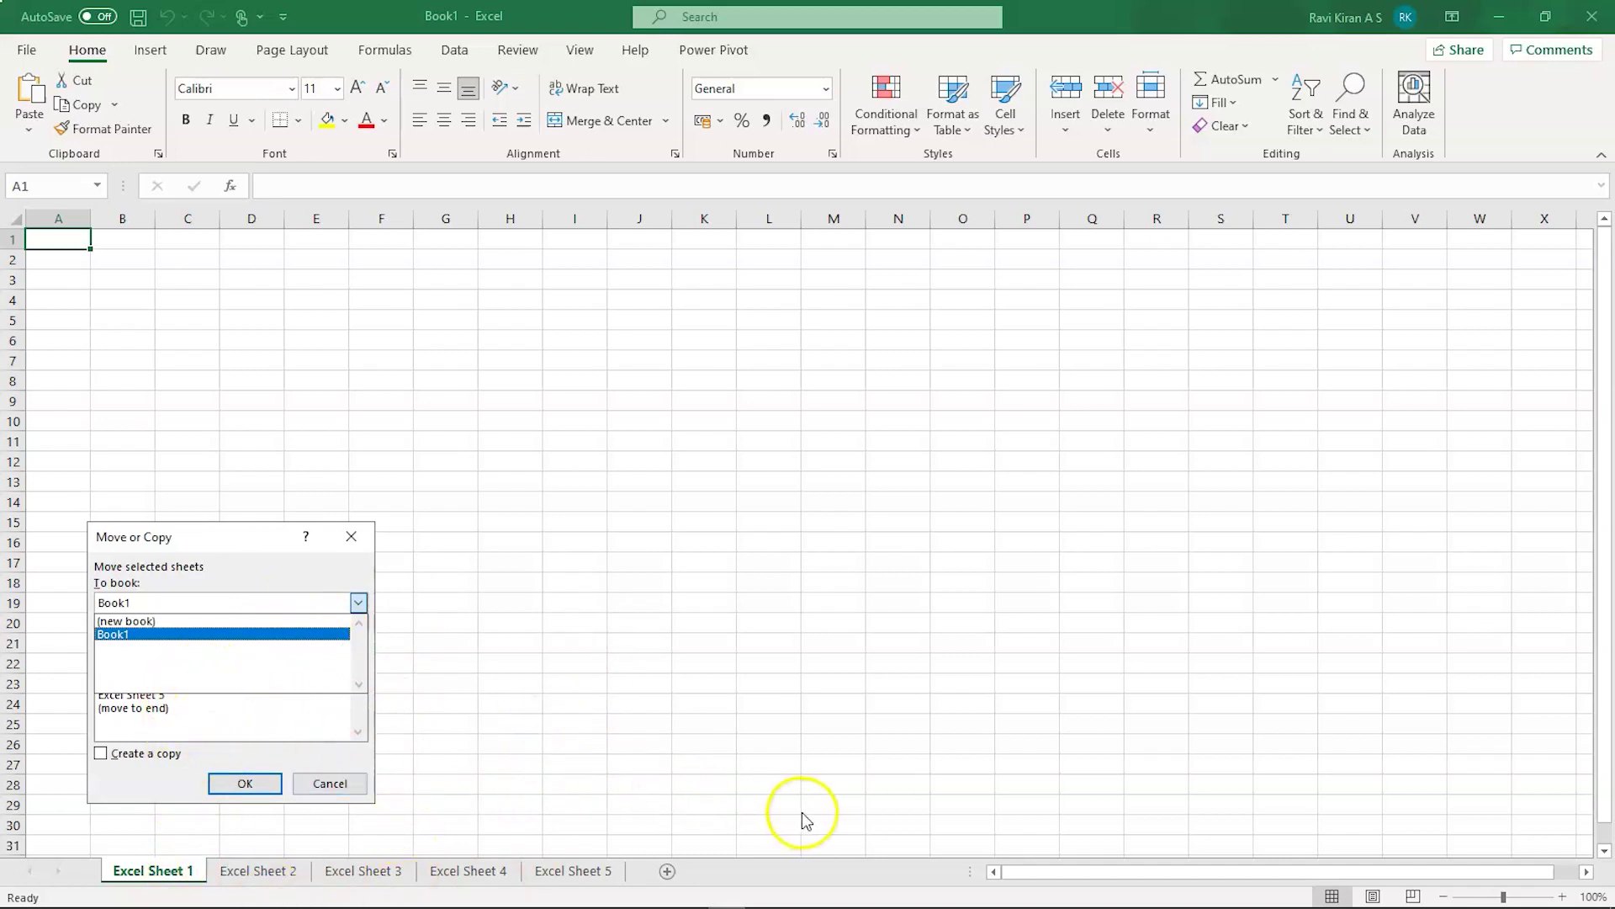
left_click(243, 624)
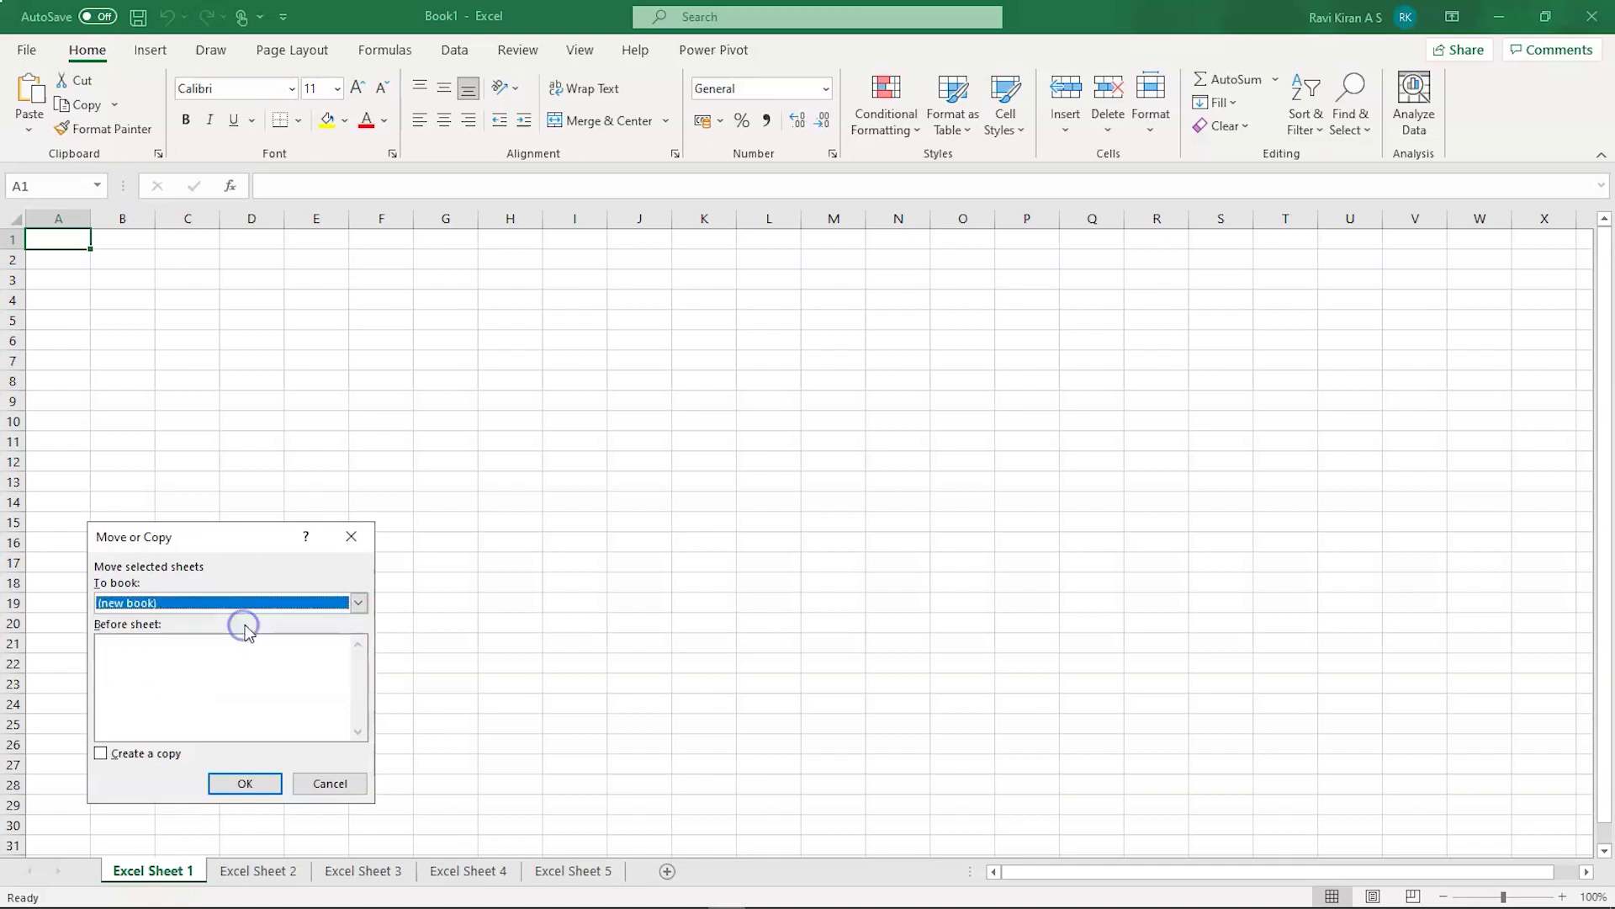
left_click(154, 695)
left_click(101, 753)
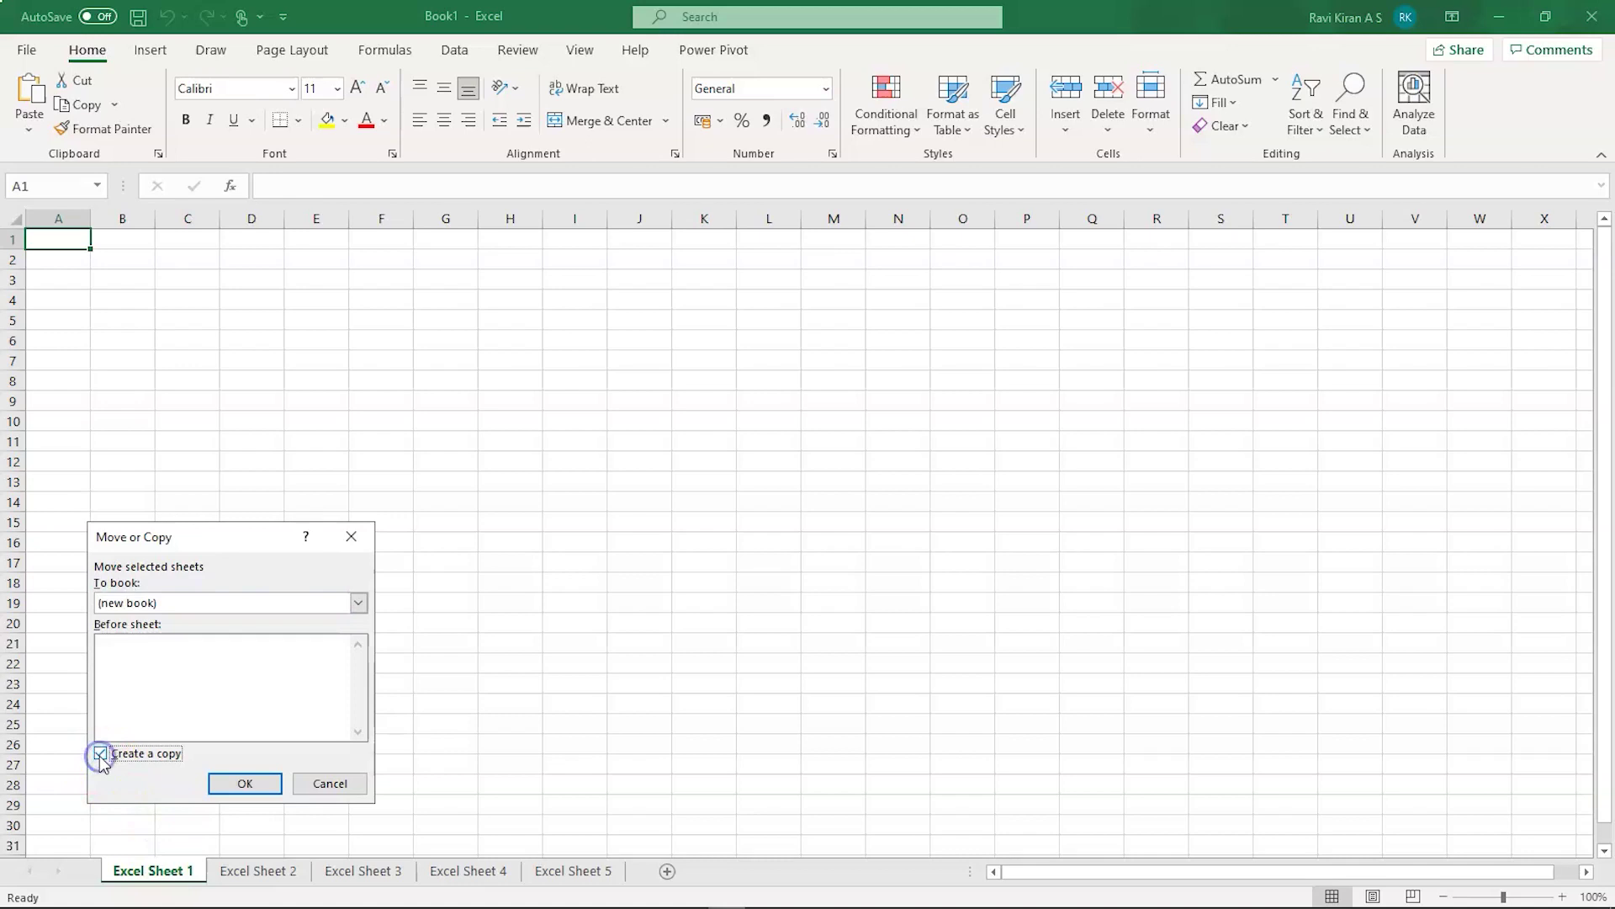
left_click(239, 783)
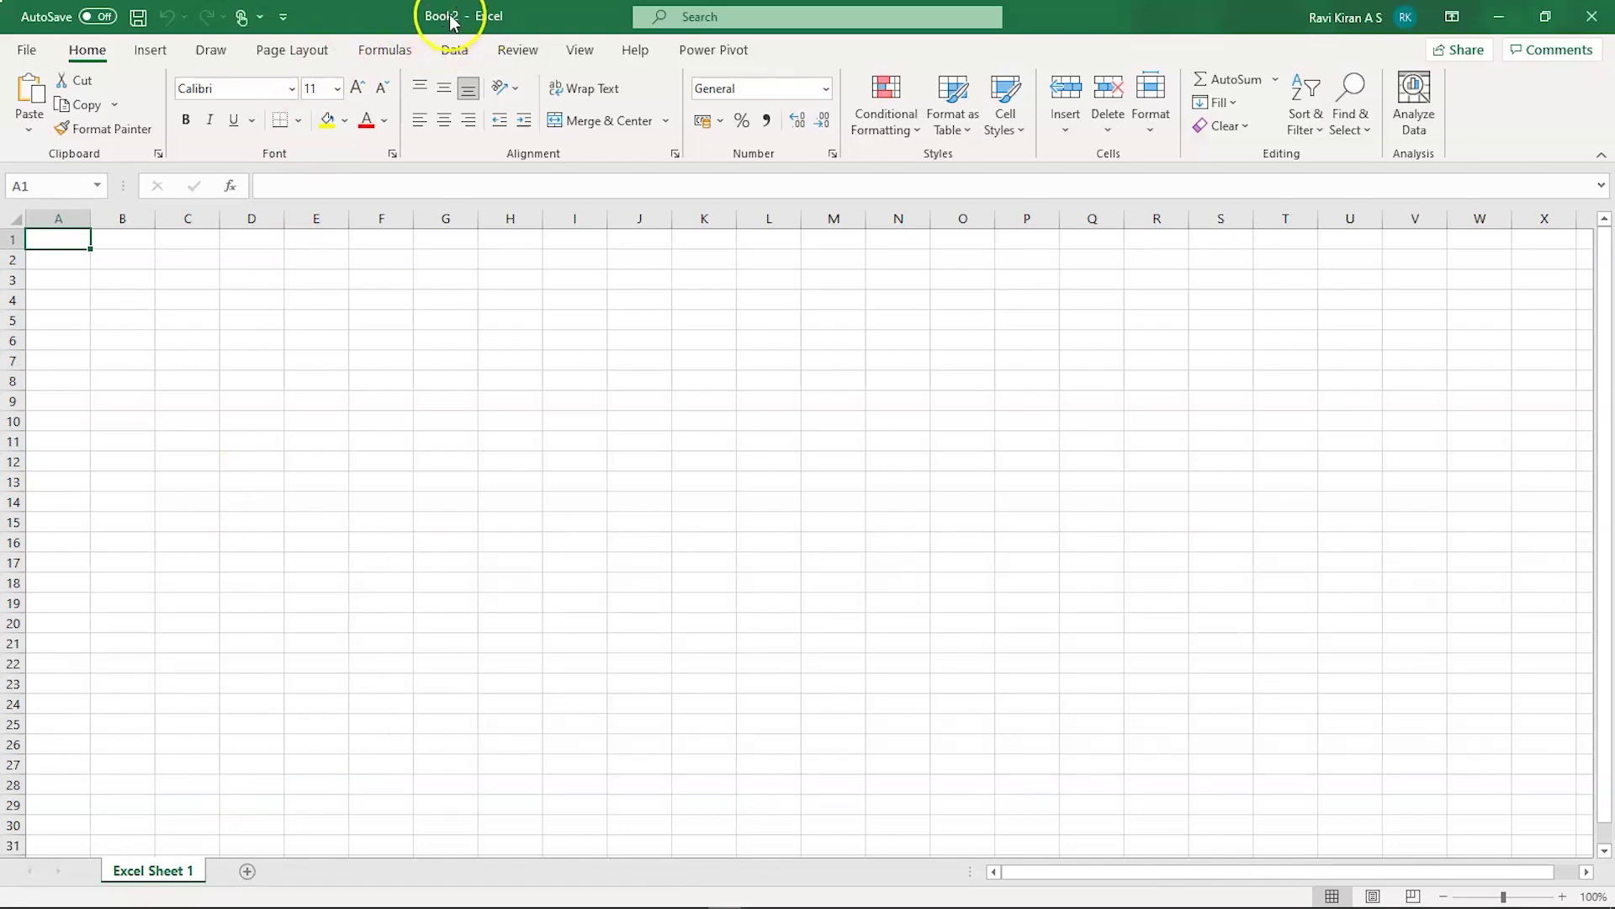
Minimize the Book2 window to get back to Book1 and its five sheets
left_click(168, 877)
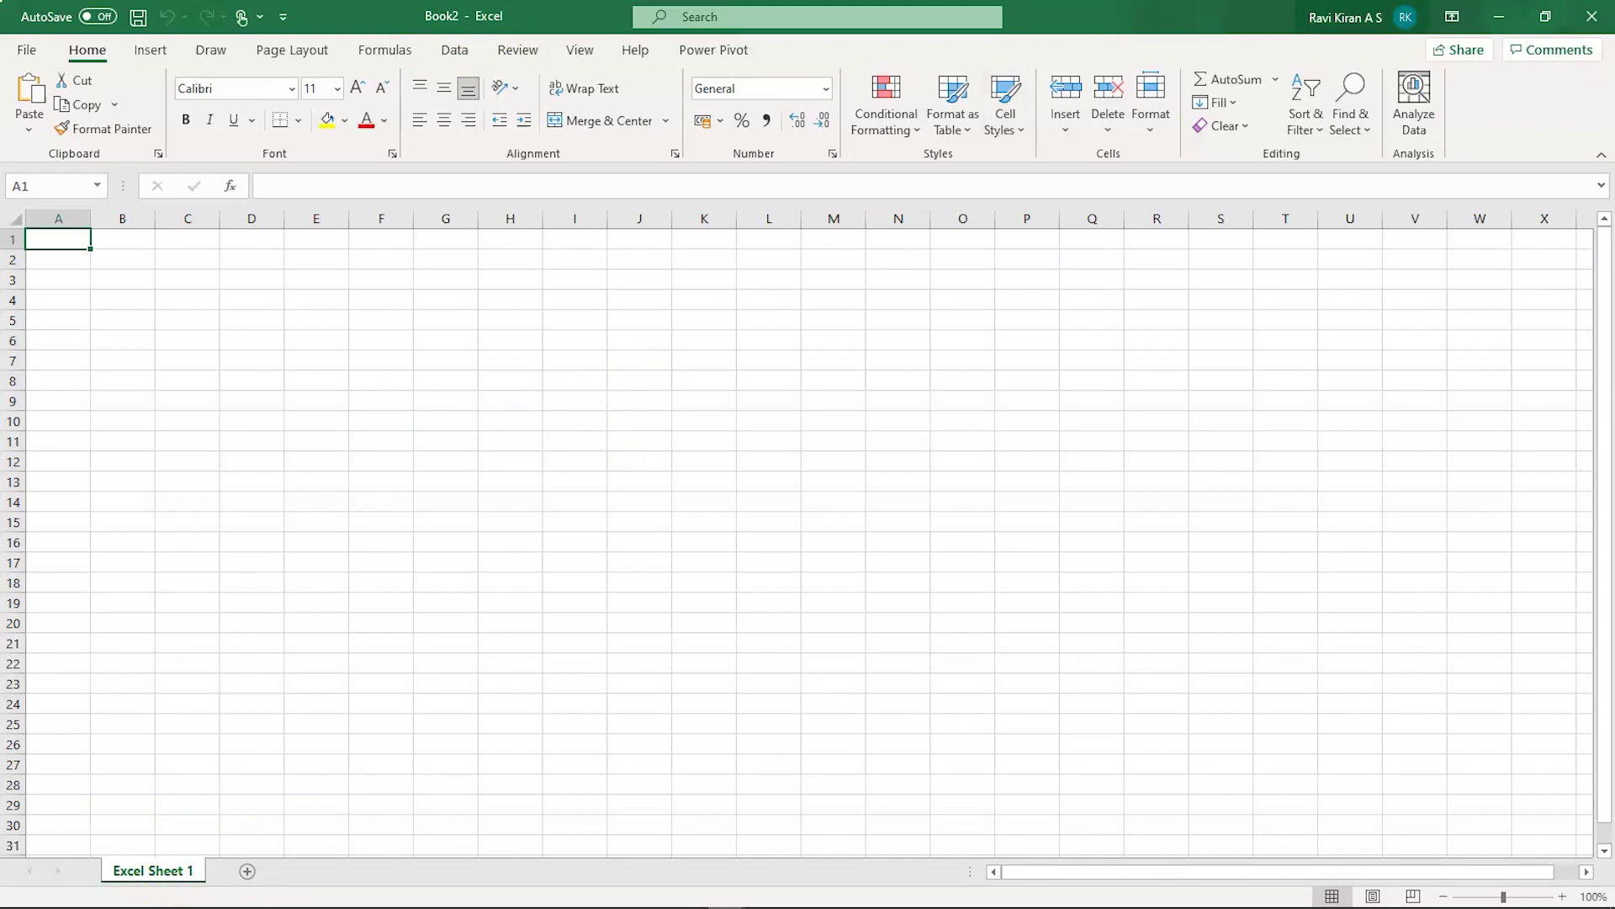
left_click(1499, 16)
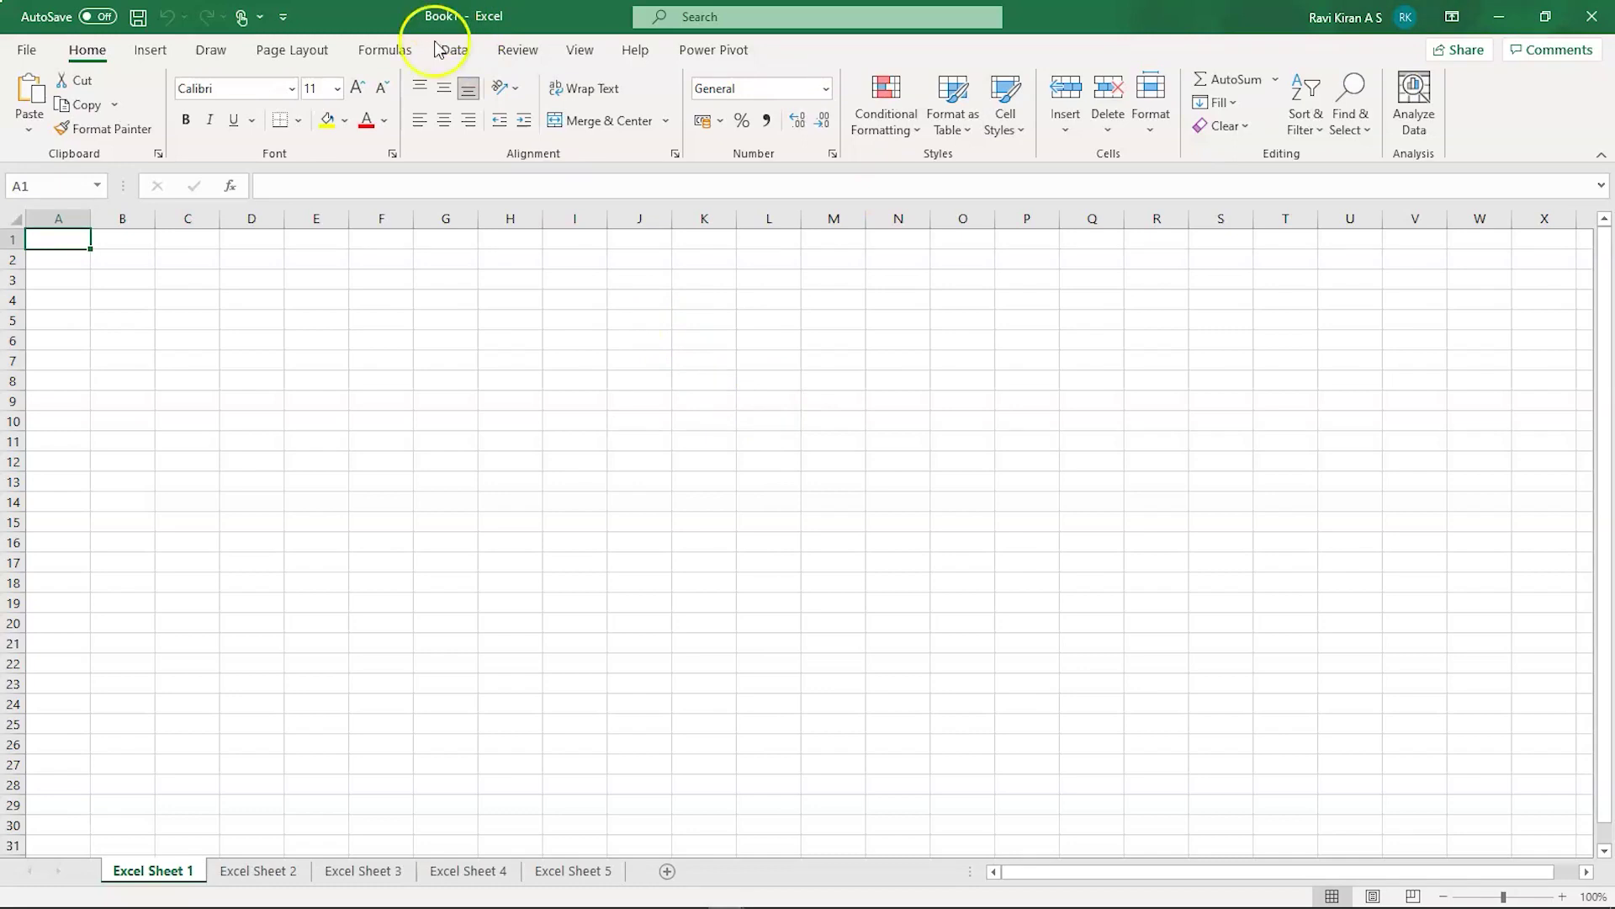
left_click(160, 874)
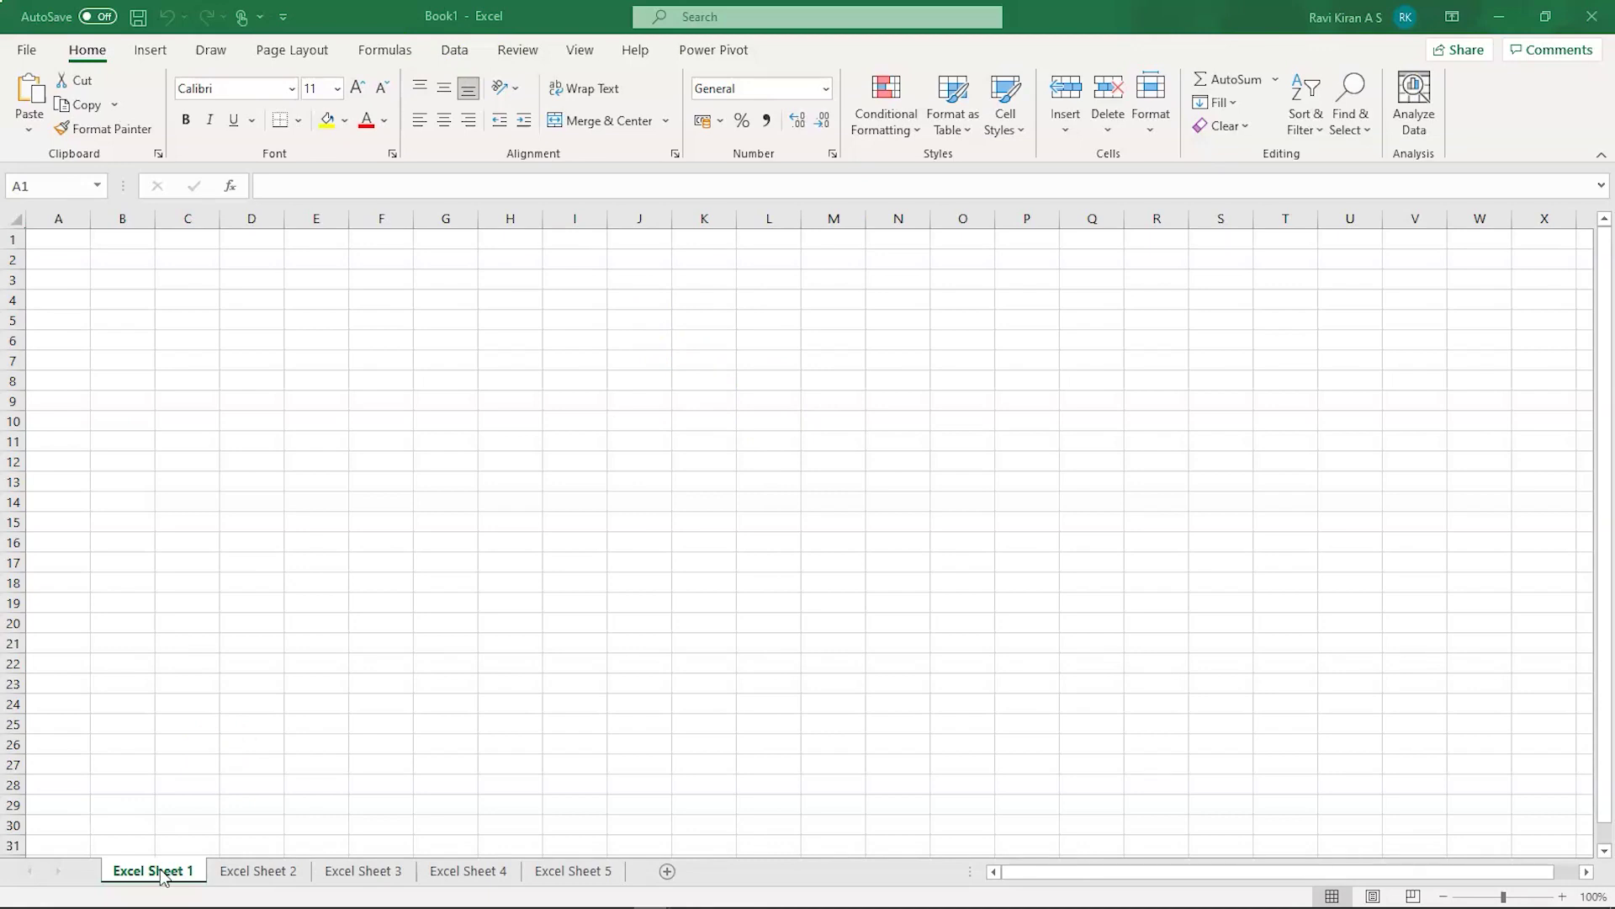
Copy Excel Sheet 1 within Book1, creating 'Excel Sheet 1 (2)'
right_click(149, 871)
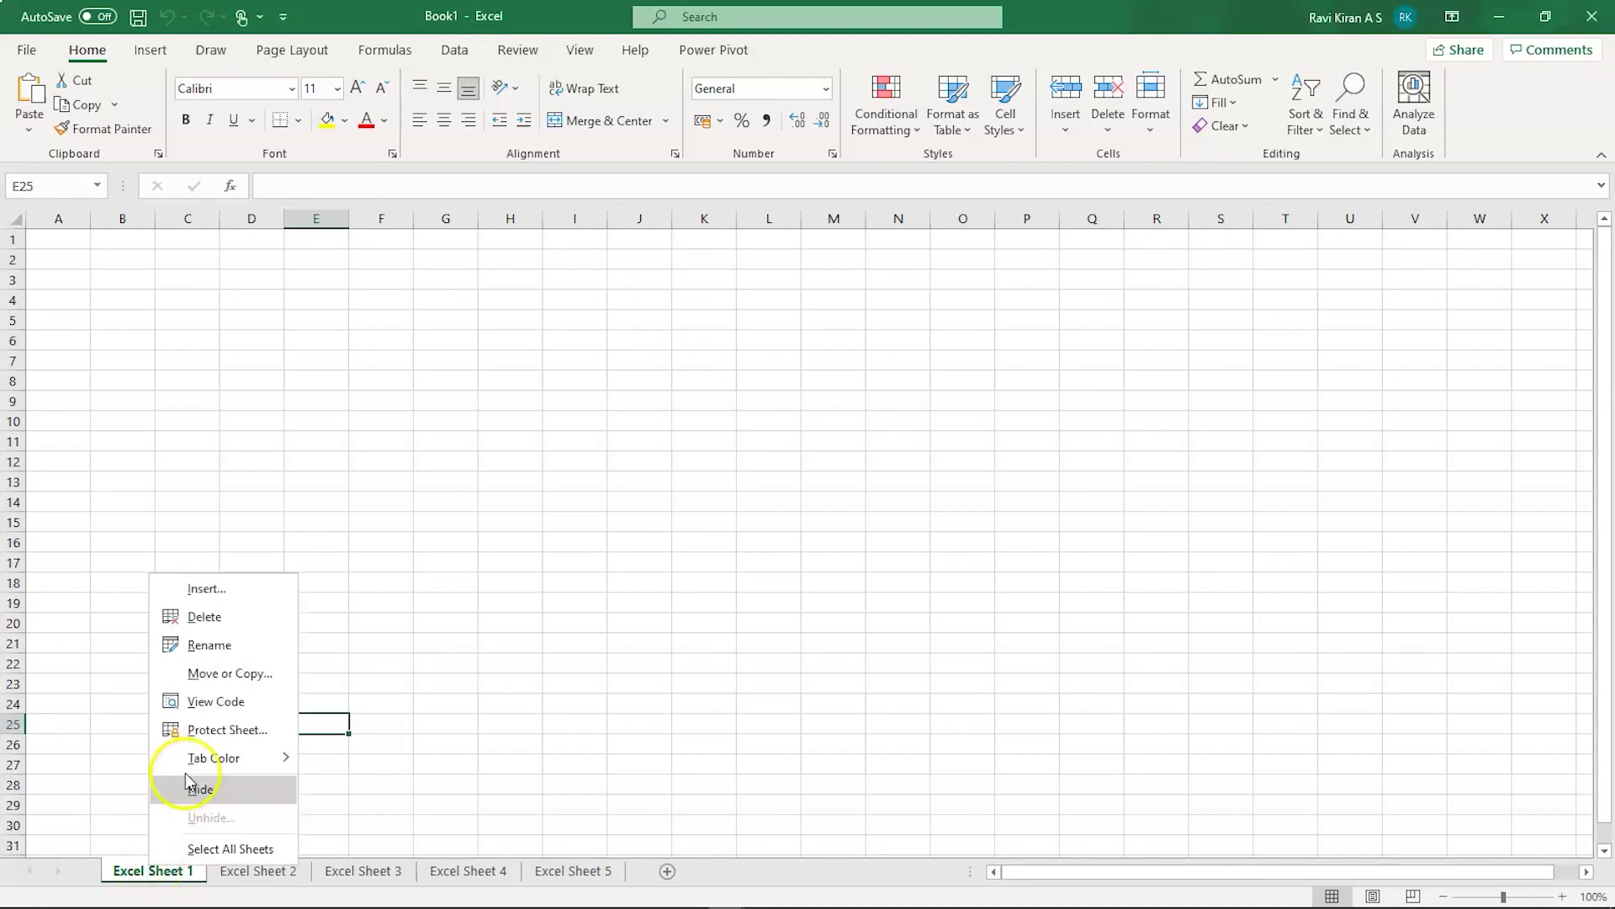
left_click(239, 678)
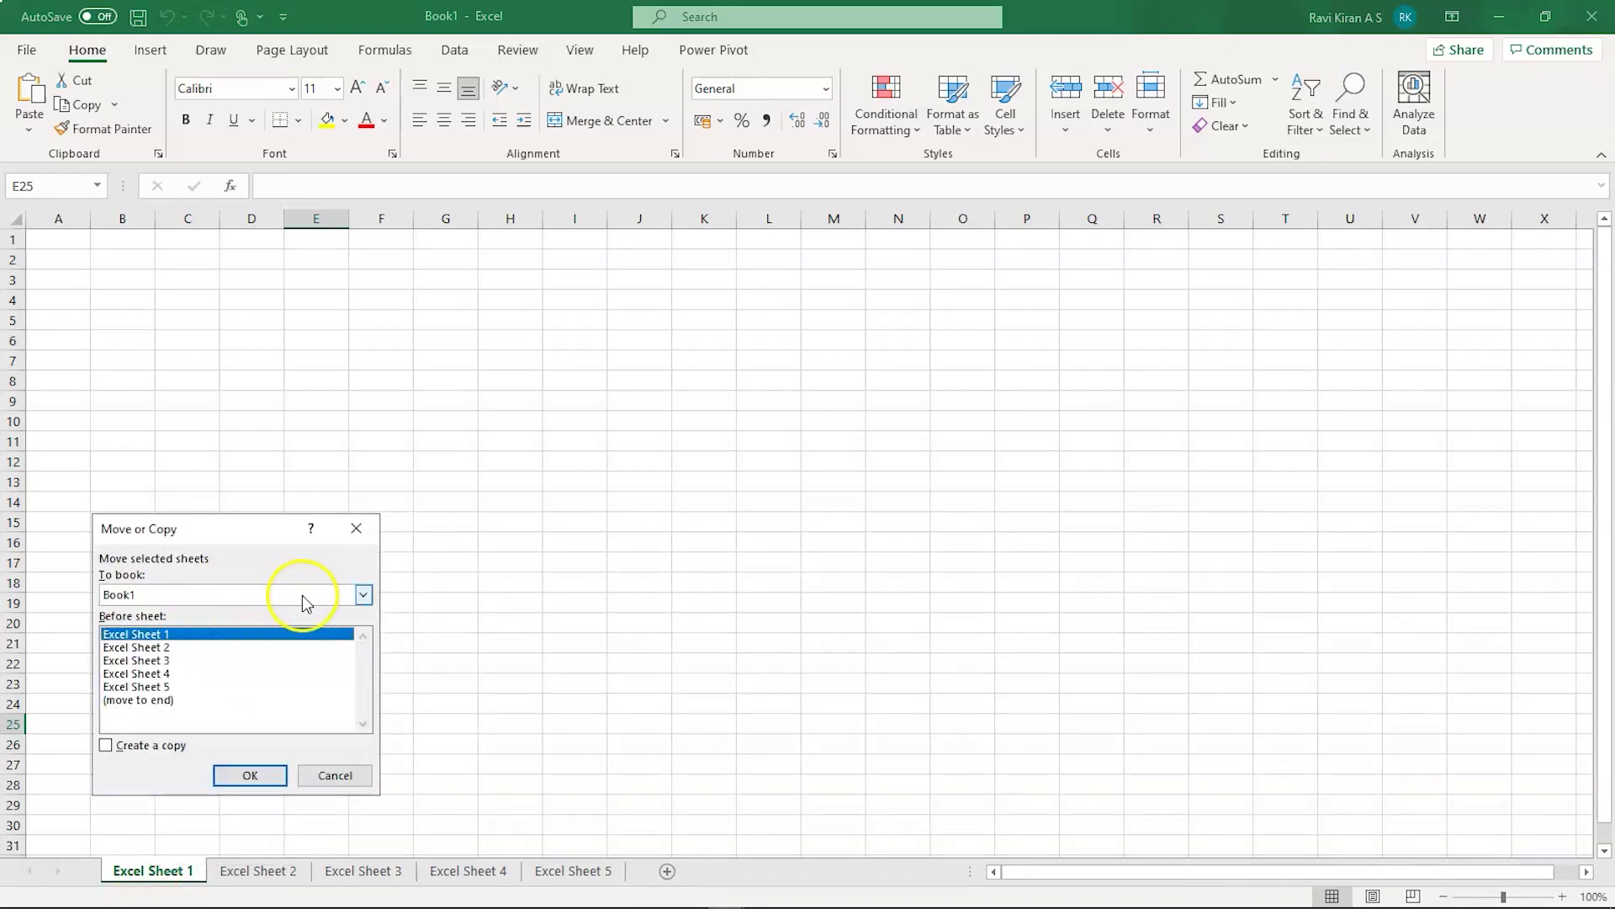
left_click(108, 746)
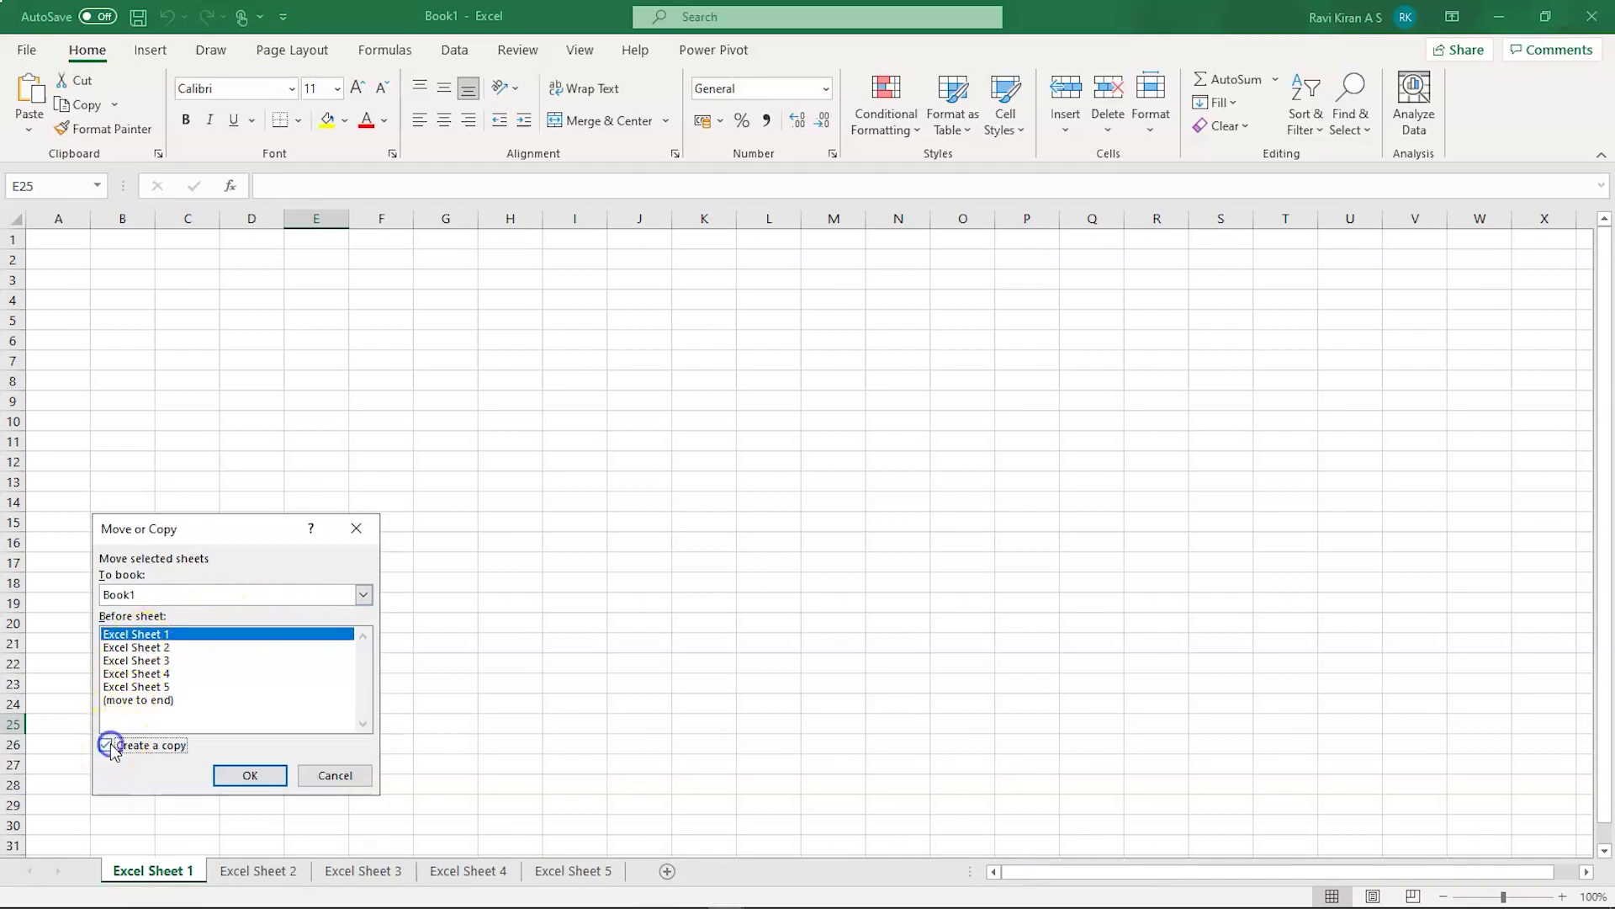
left_click(250, 775)
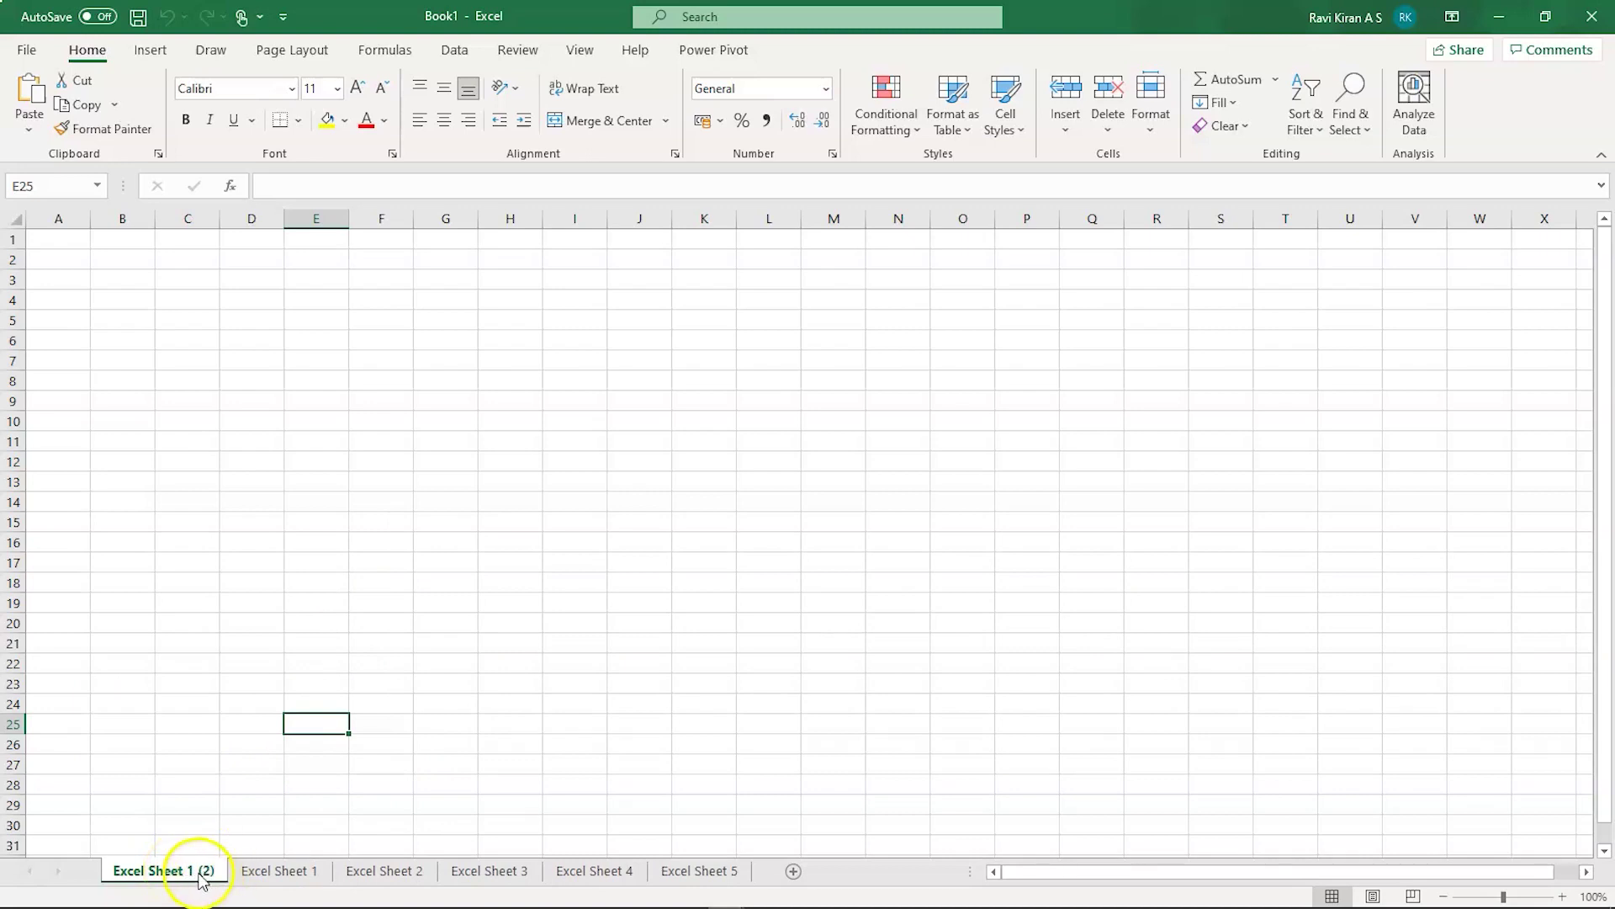
Move Excel Sheet 1 (2) into Book2 without making a copy
right_click(201, 879)
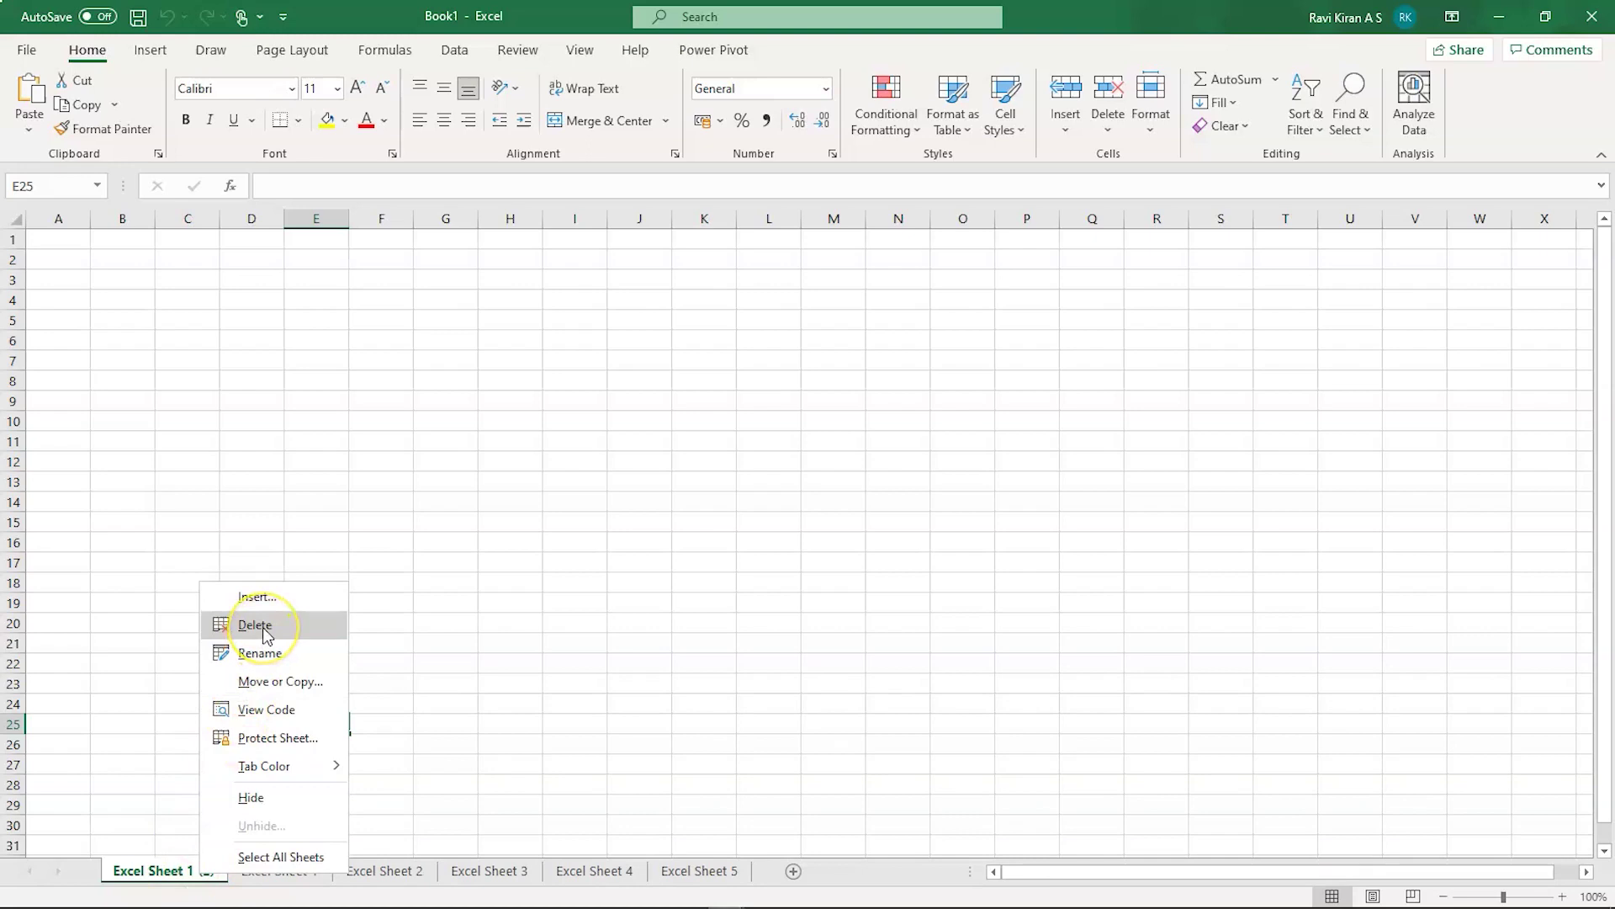
left_click(473, 685)
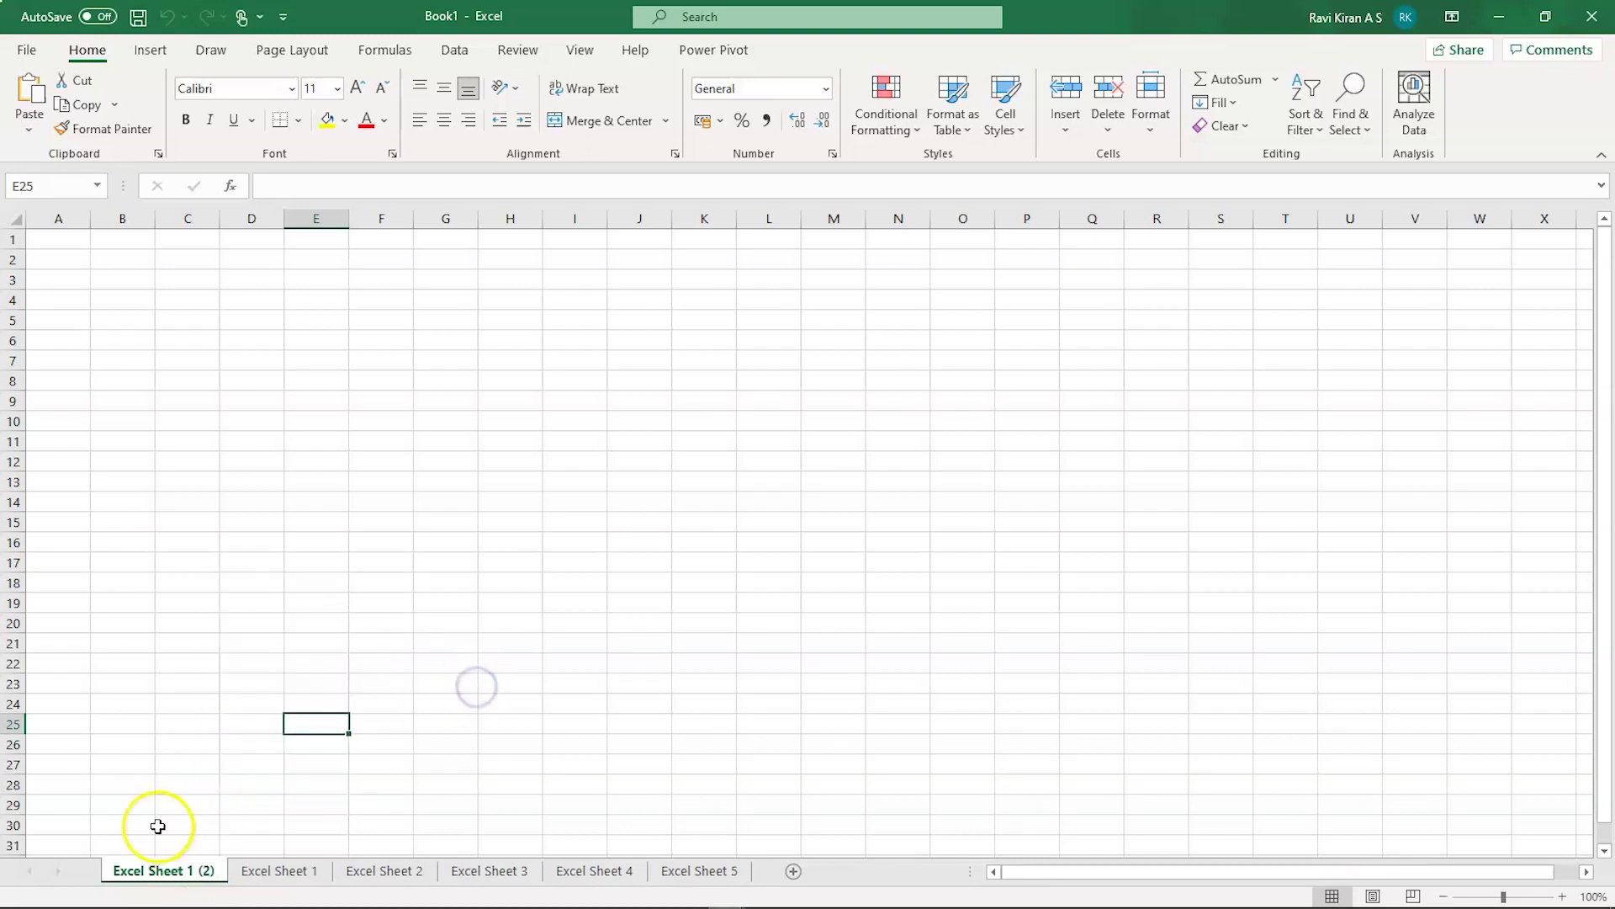
right_click(165, 880)
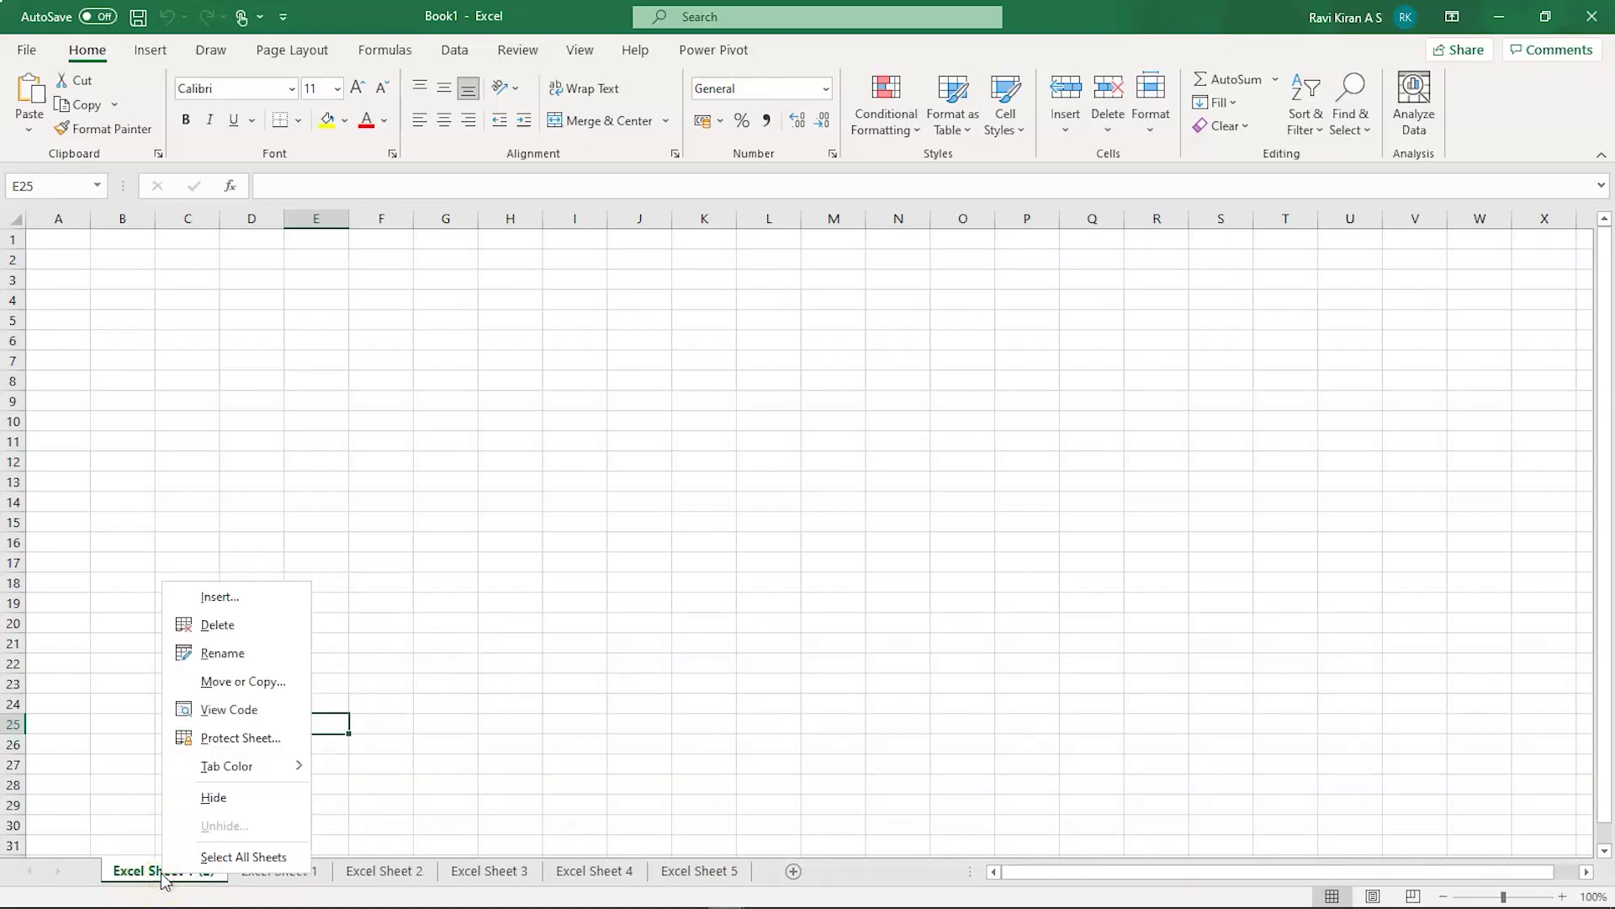
left_click(261, 692)
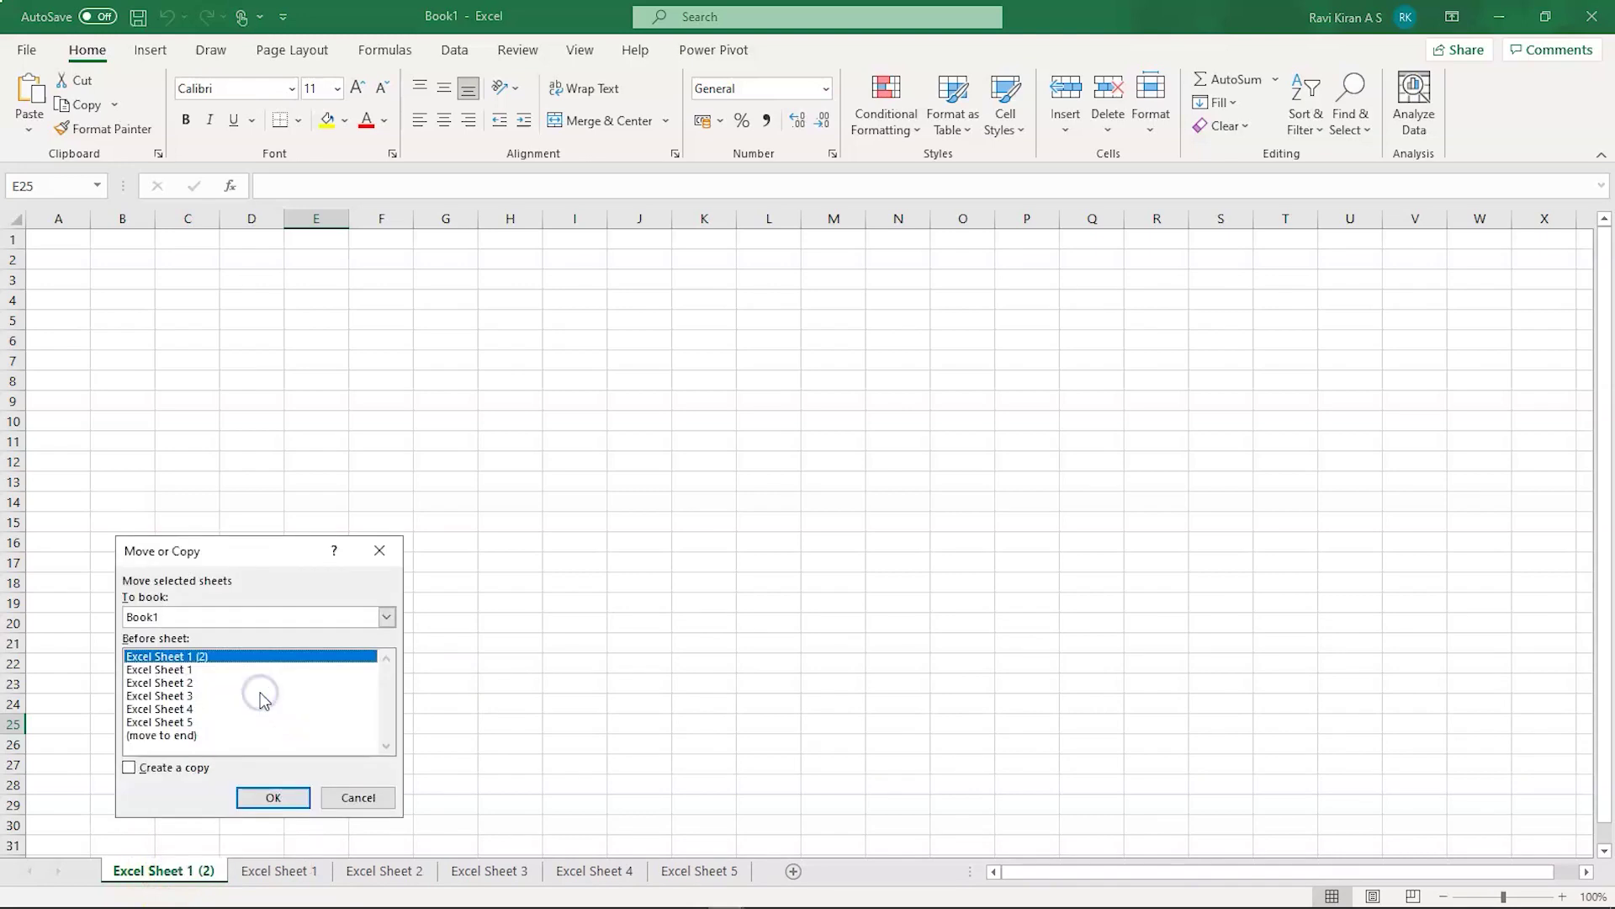
left_click(281, 618)
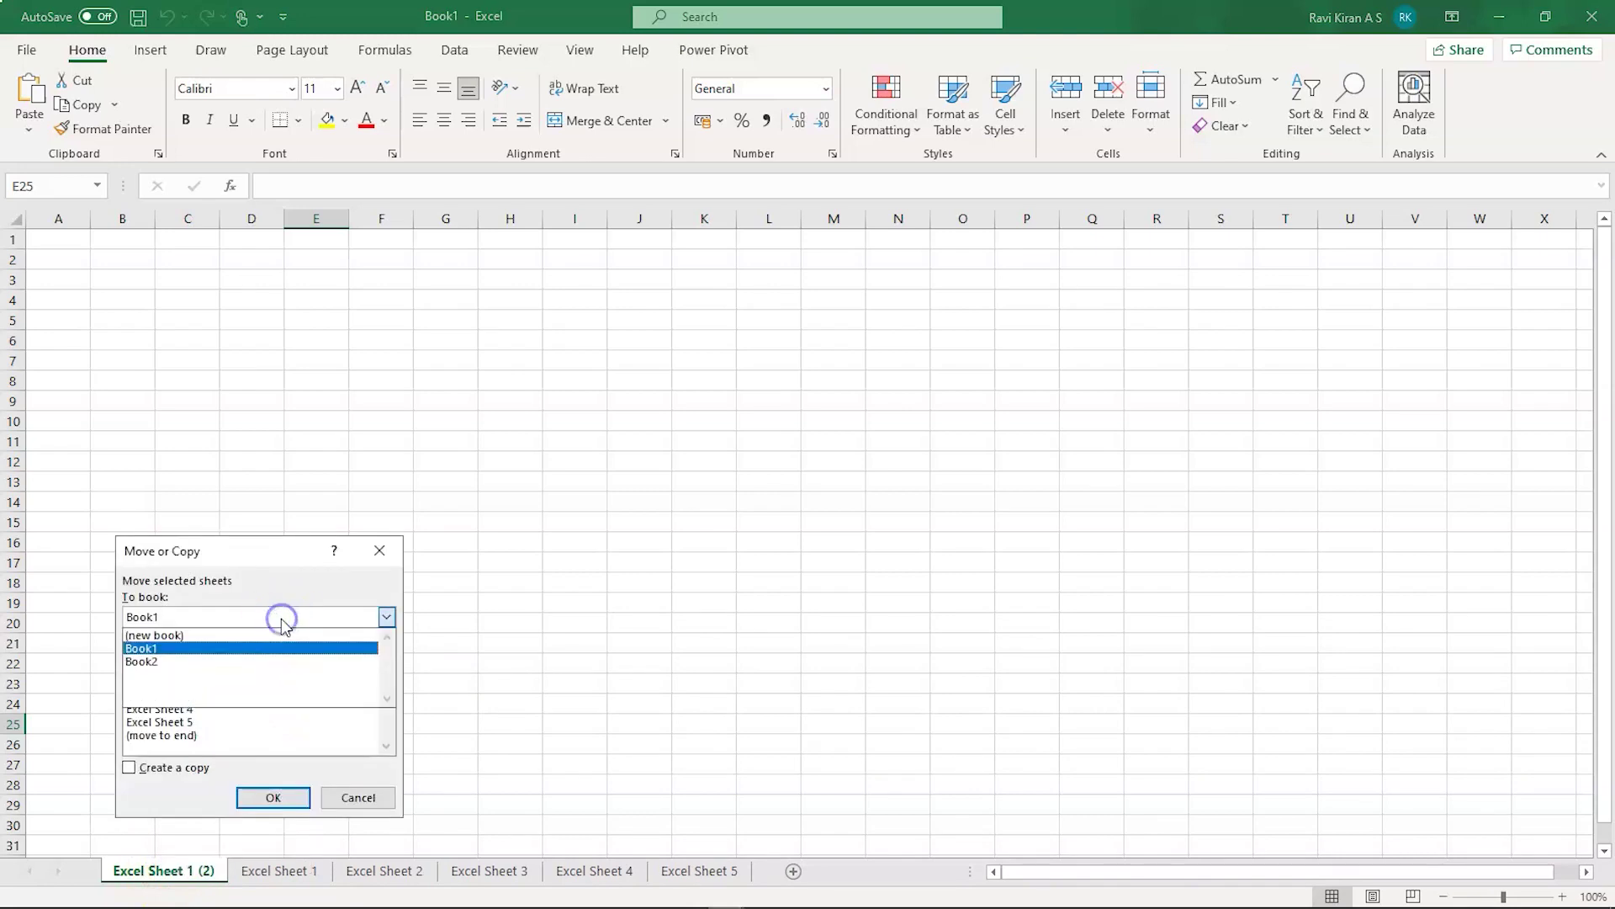
left_click(255, 661)
left_click(165, 769)
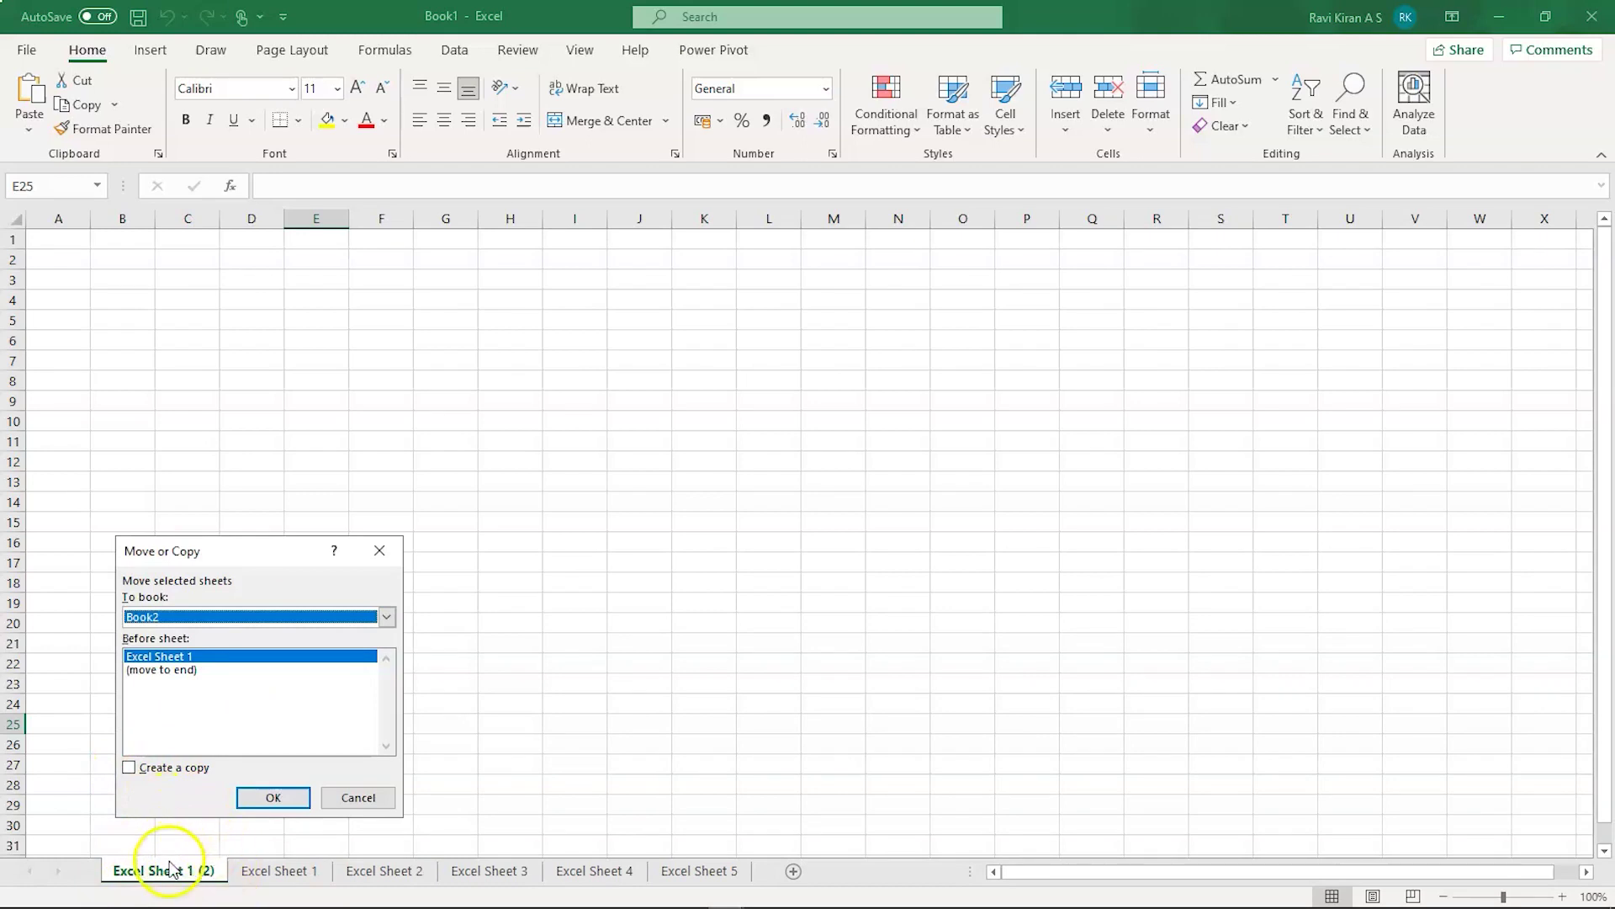
left_click(271, 798)
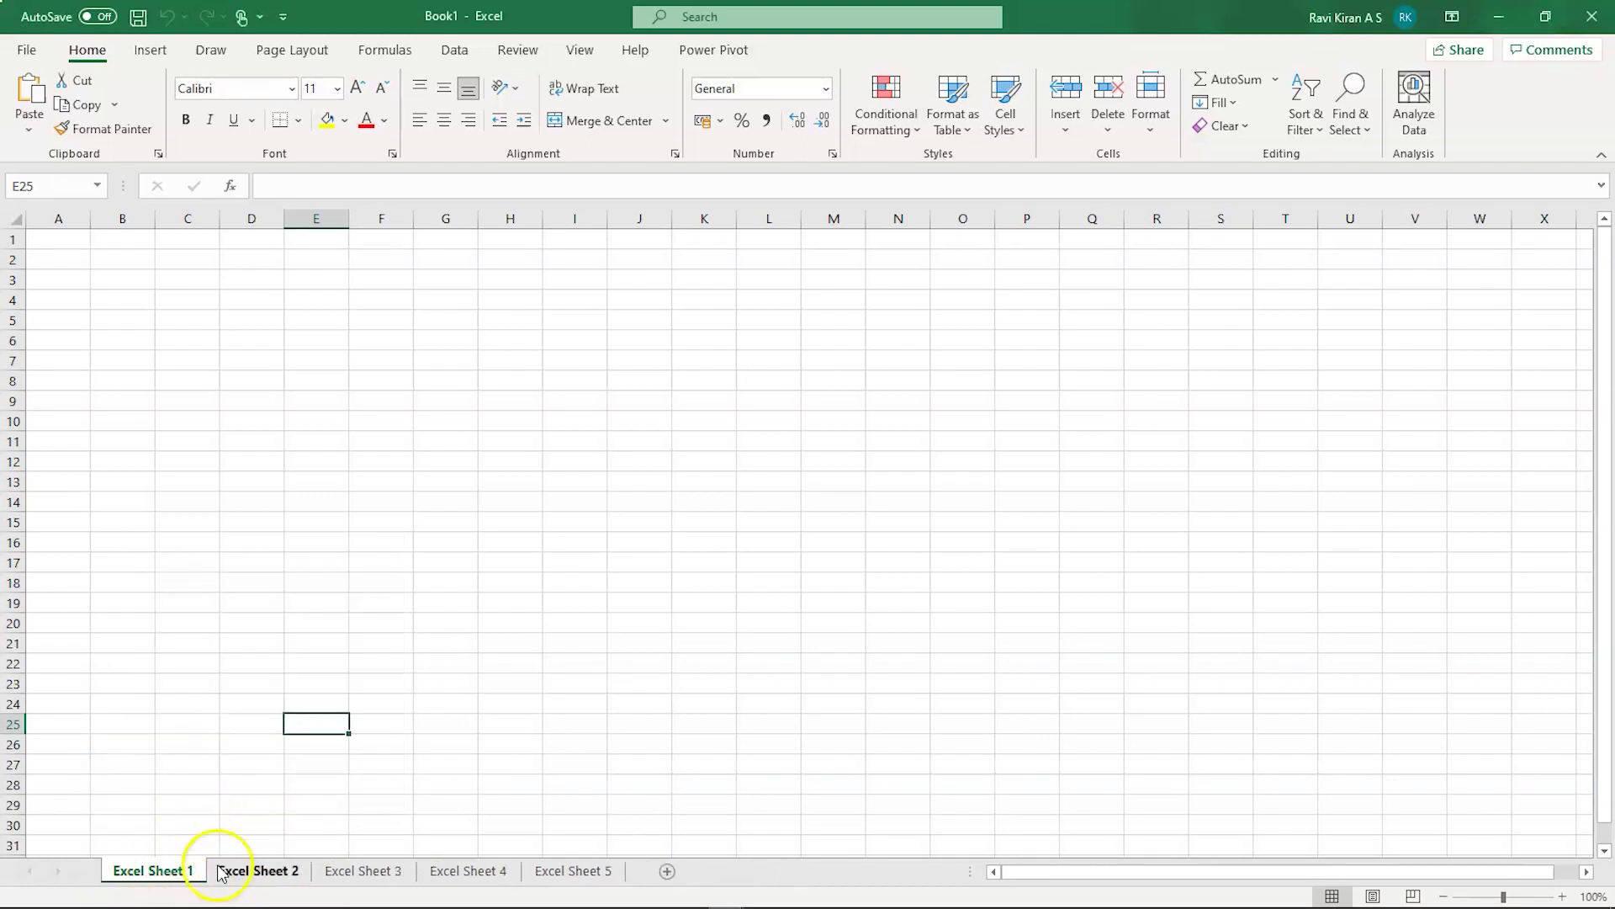
Switch to Book2 to check the moved sheet, then return to Book1
key("alt+Tab")
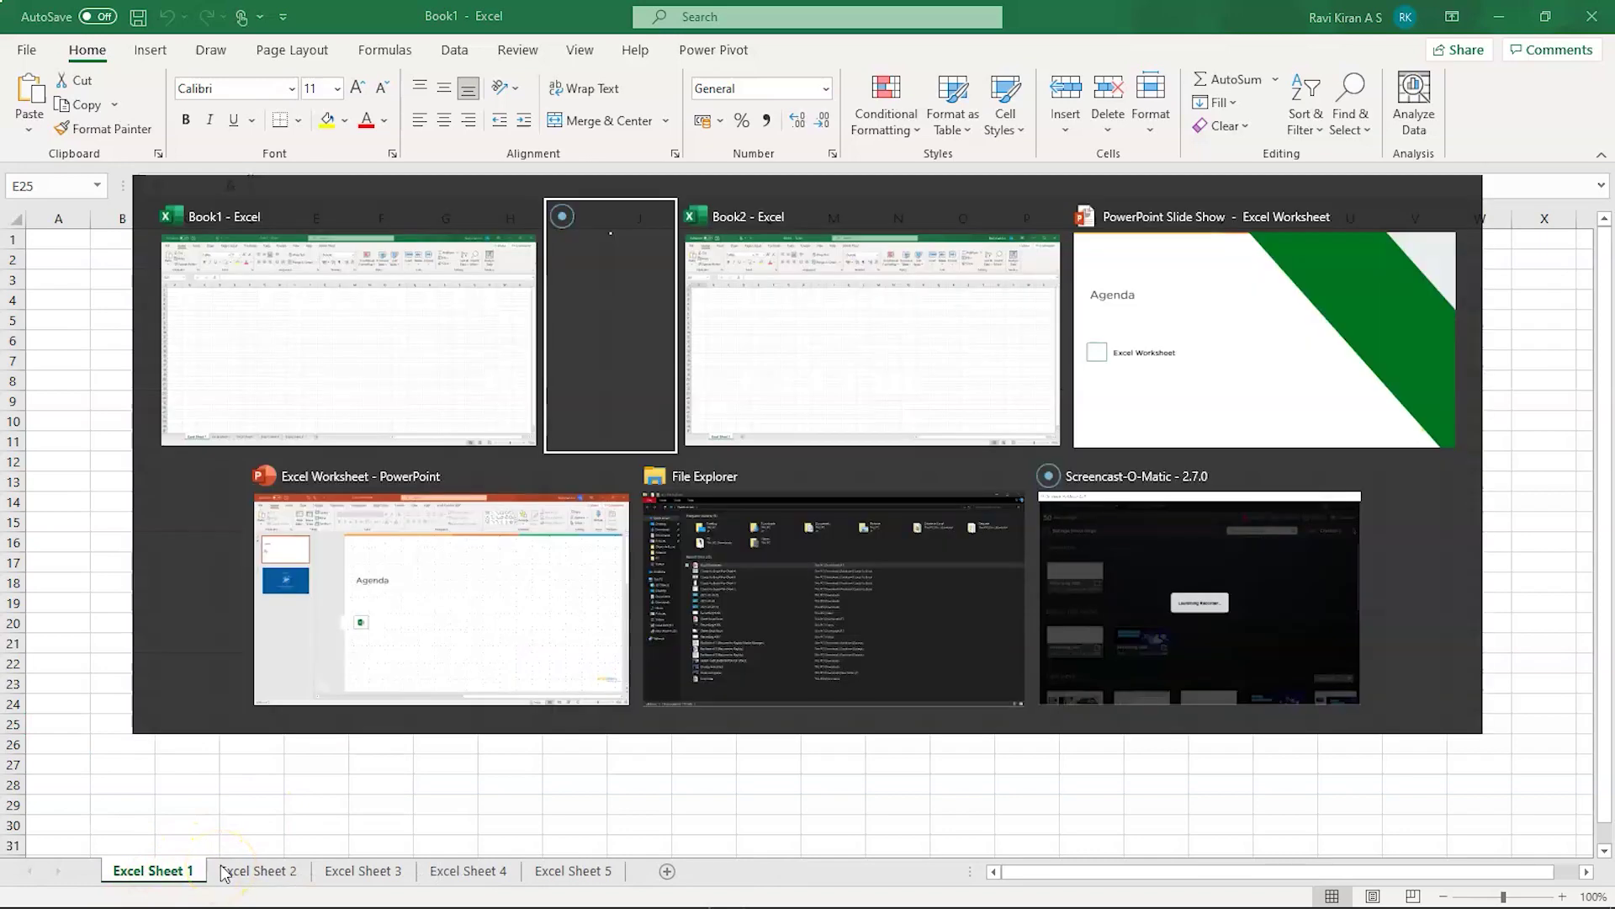
key("Tab")
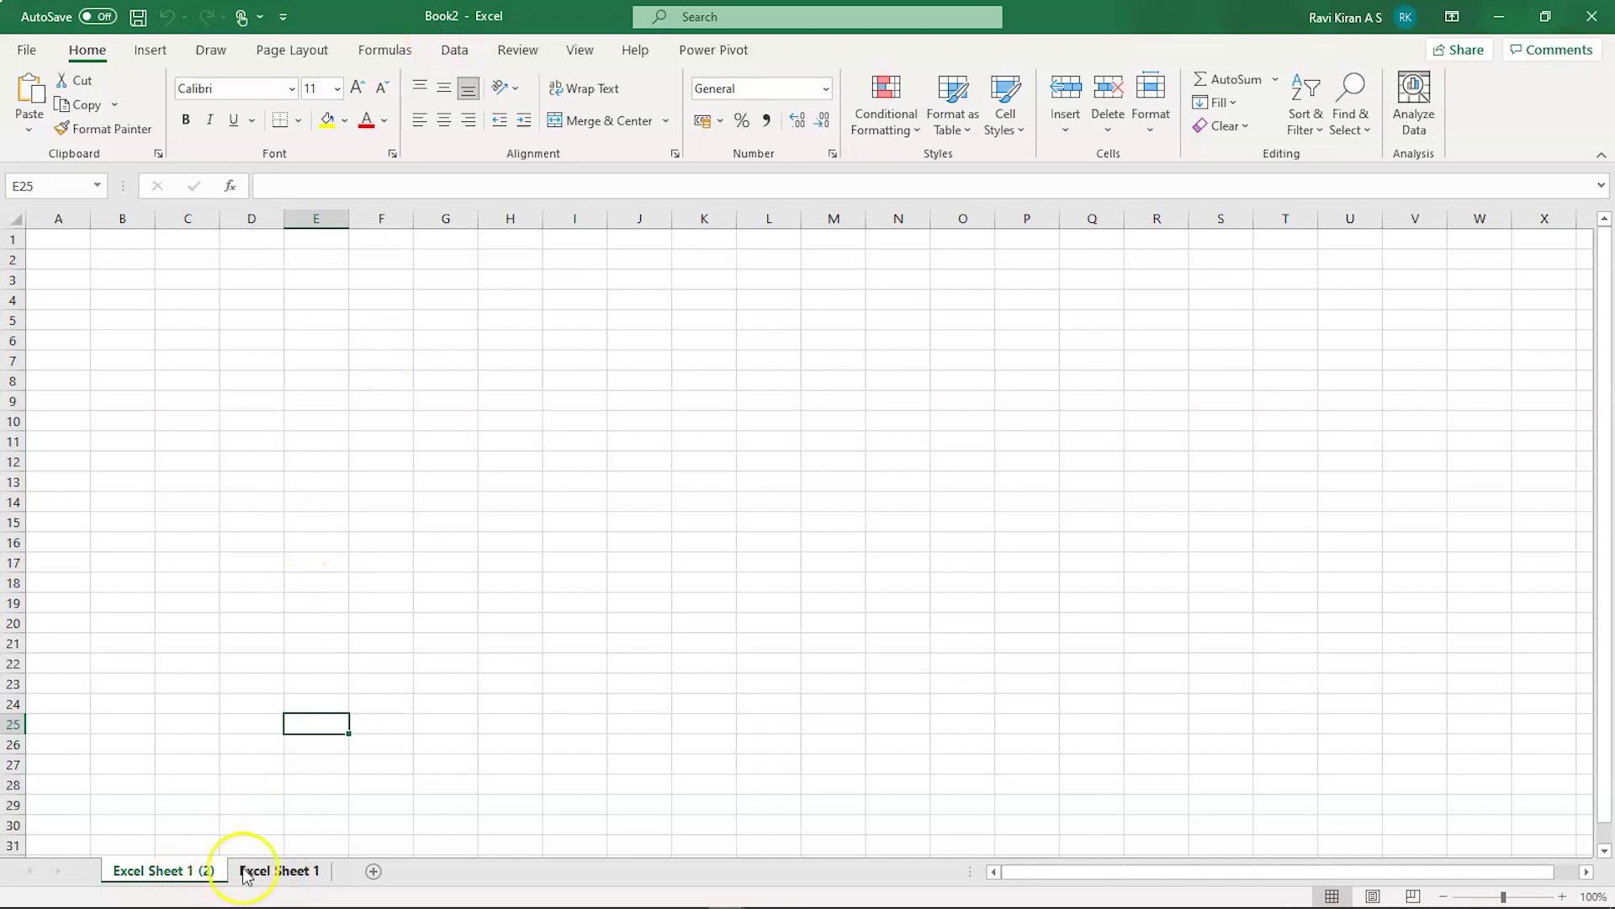
key("alt+Tab")
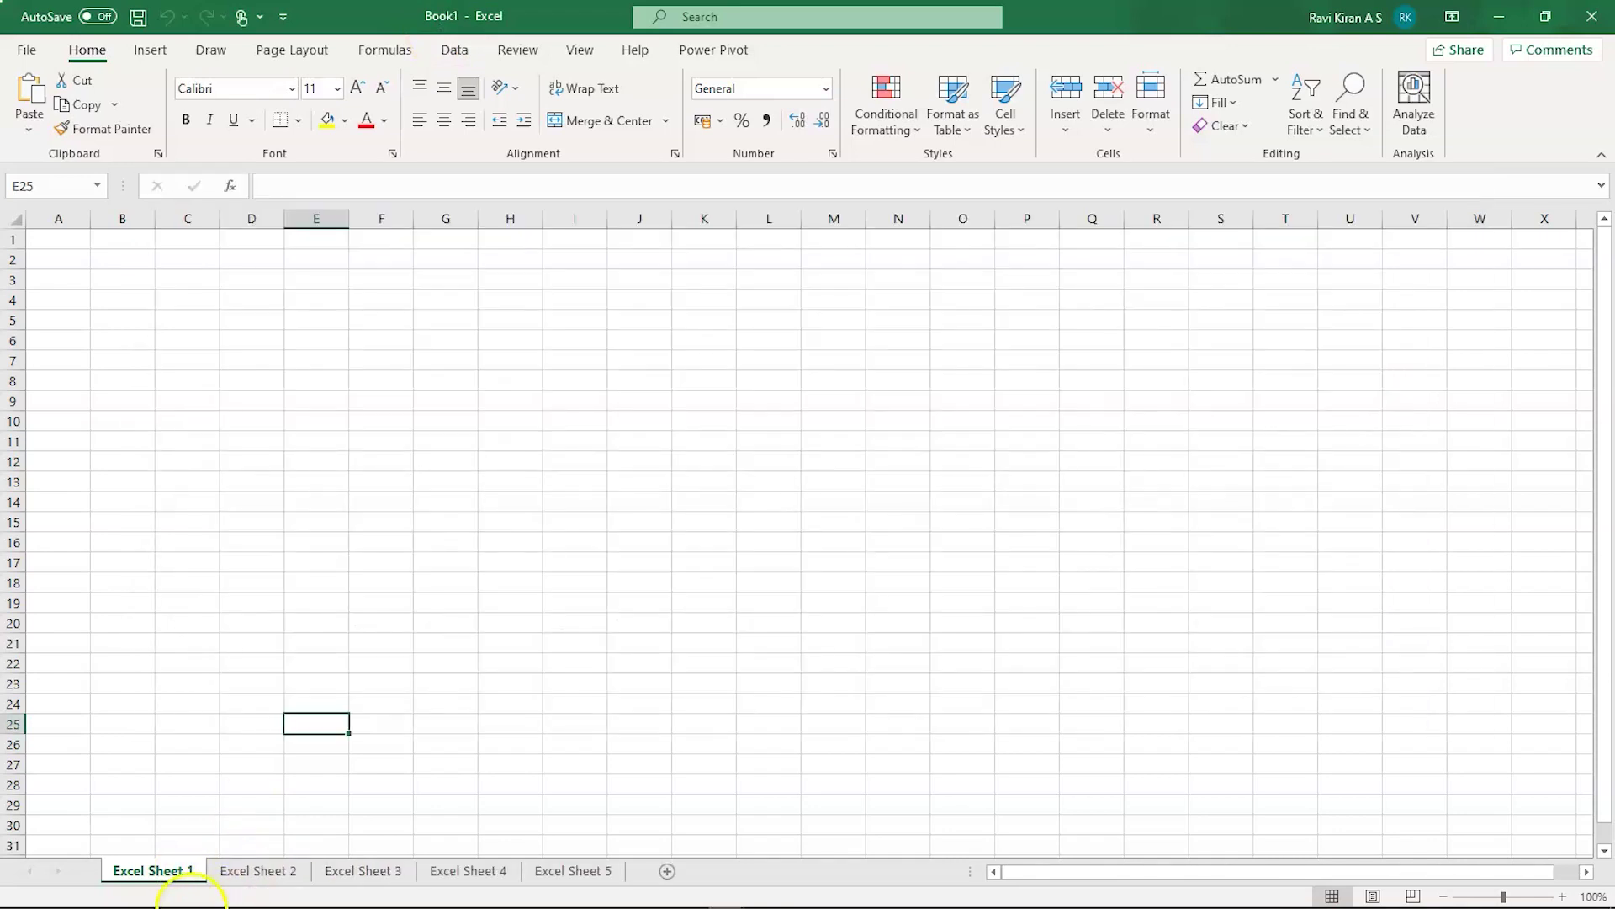
Colour the Excel Sheet 1, 2 and 3 tabs slate blue, light blue and orange
right_click(154, 871)
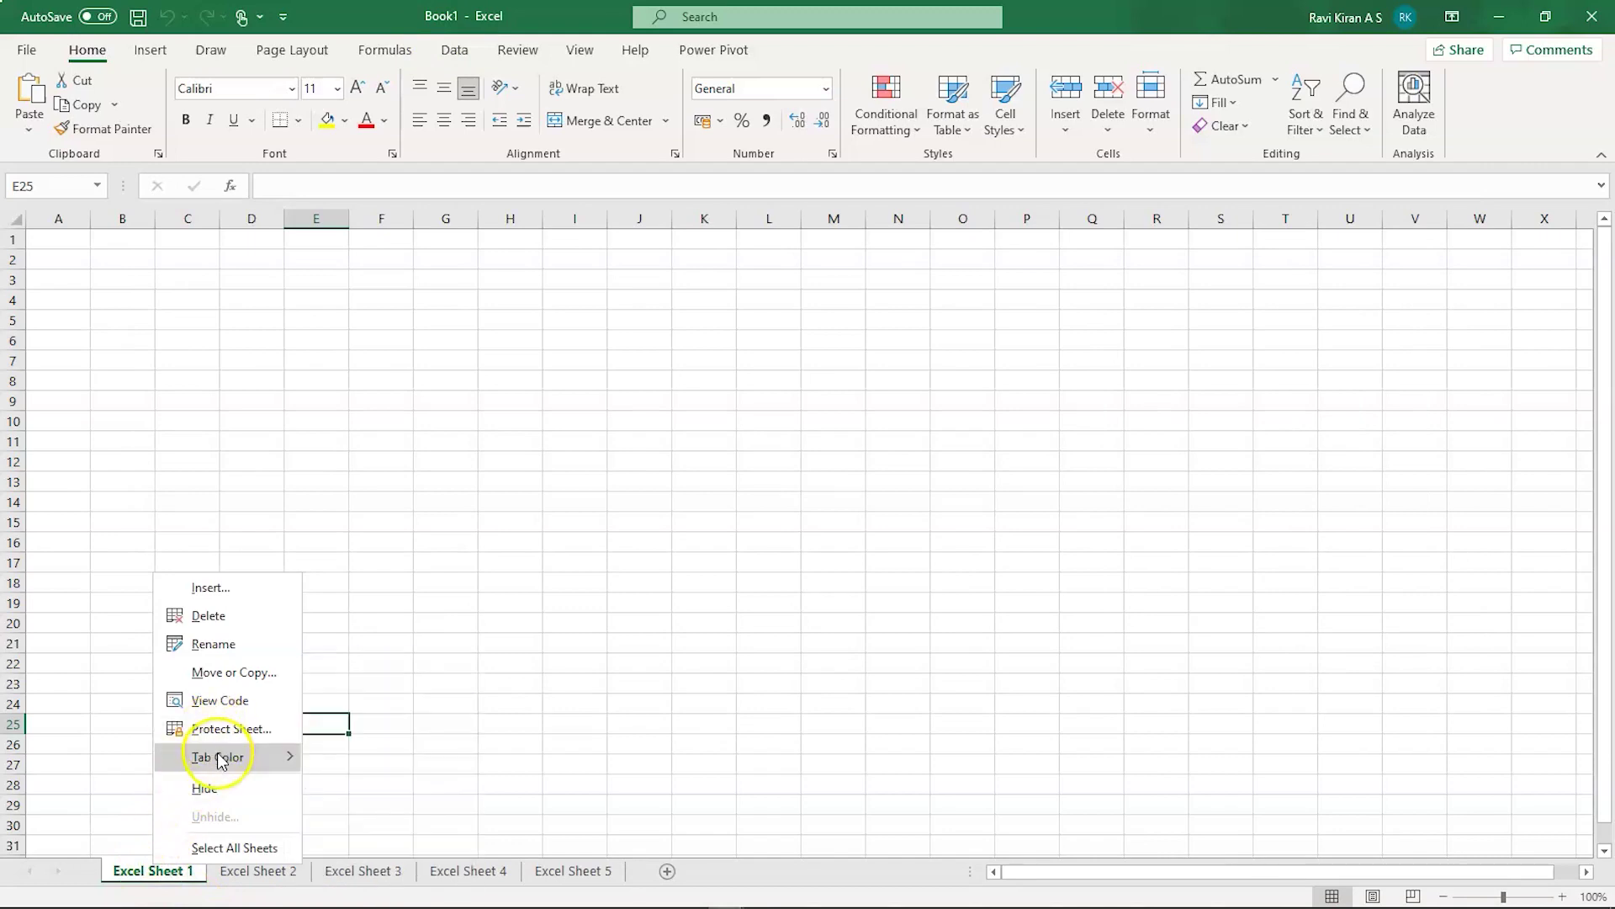
mouse_move(221, 760)
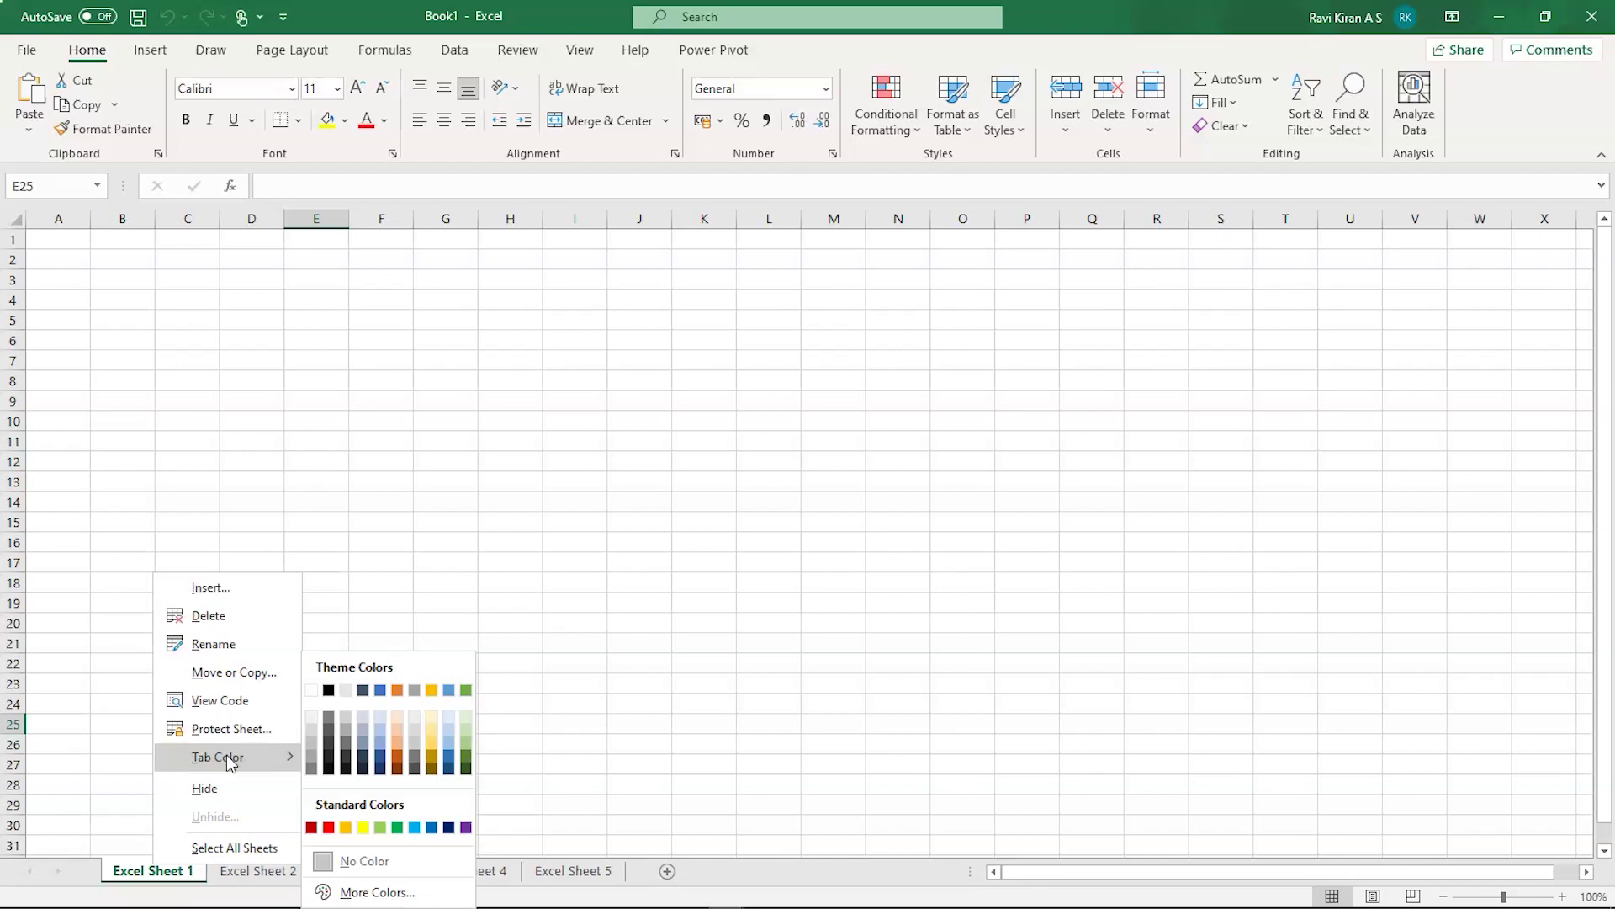
left_click(362, 740)
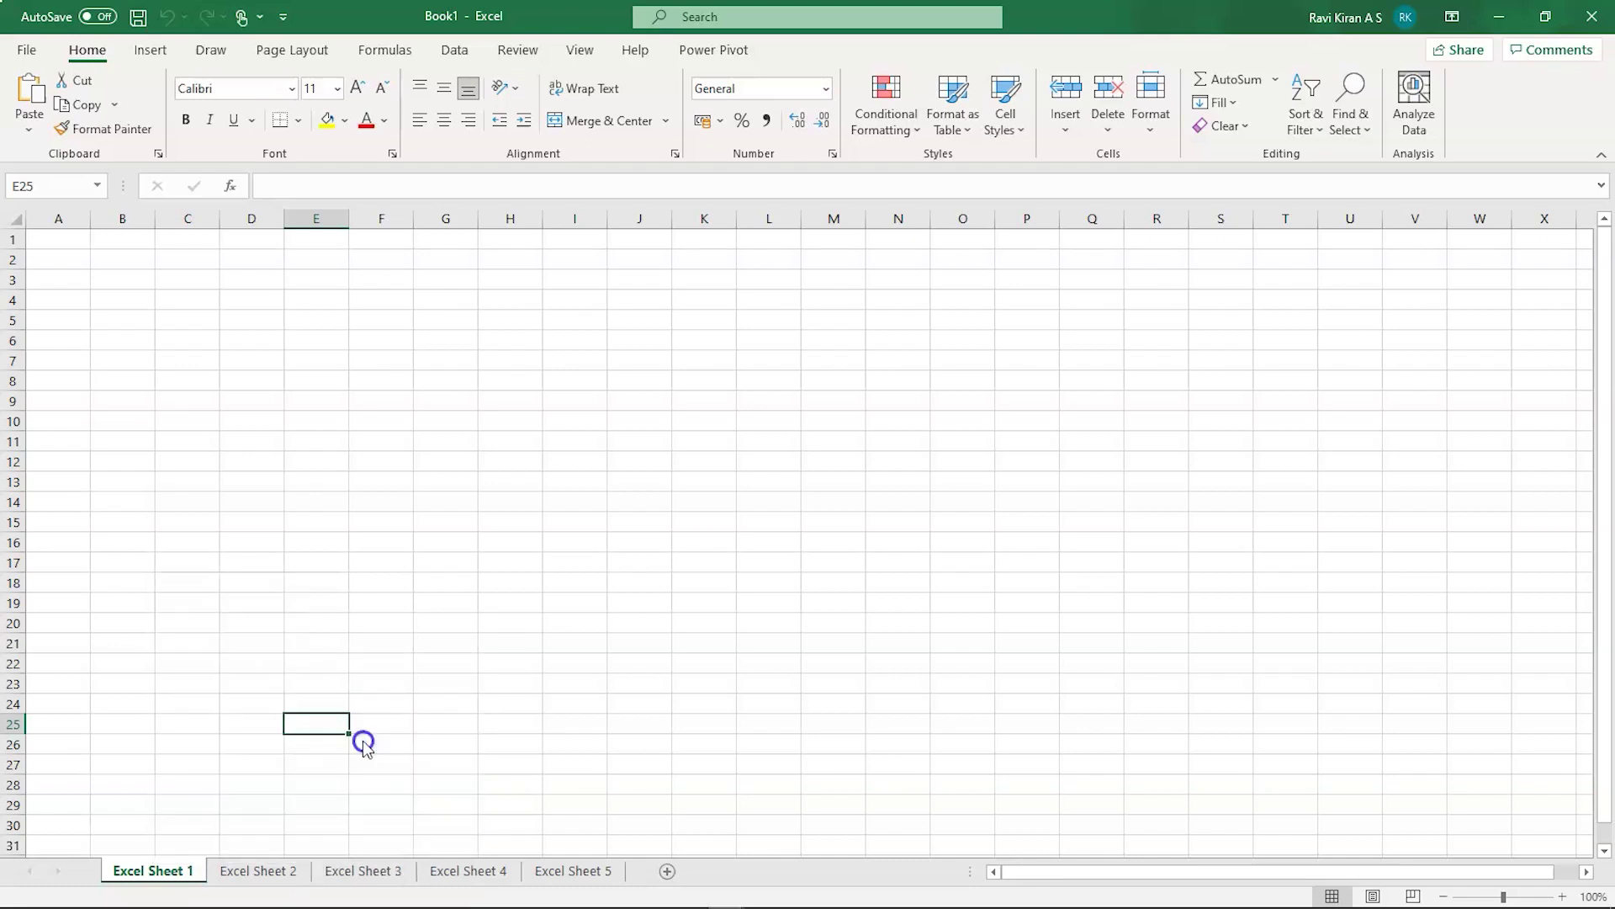
left_click(257, 870)
right_click(259, 870)
mouse_move(314, 765)
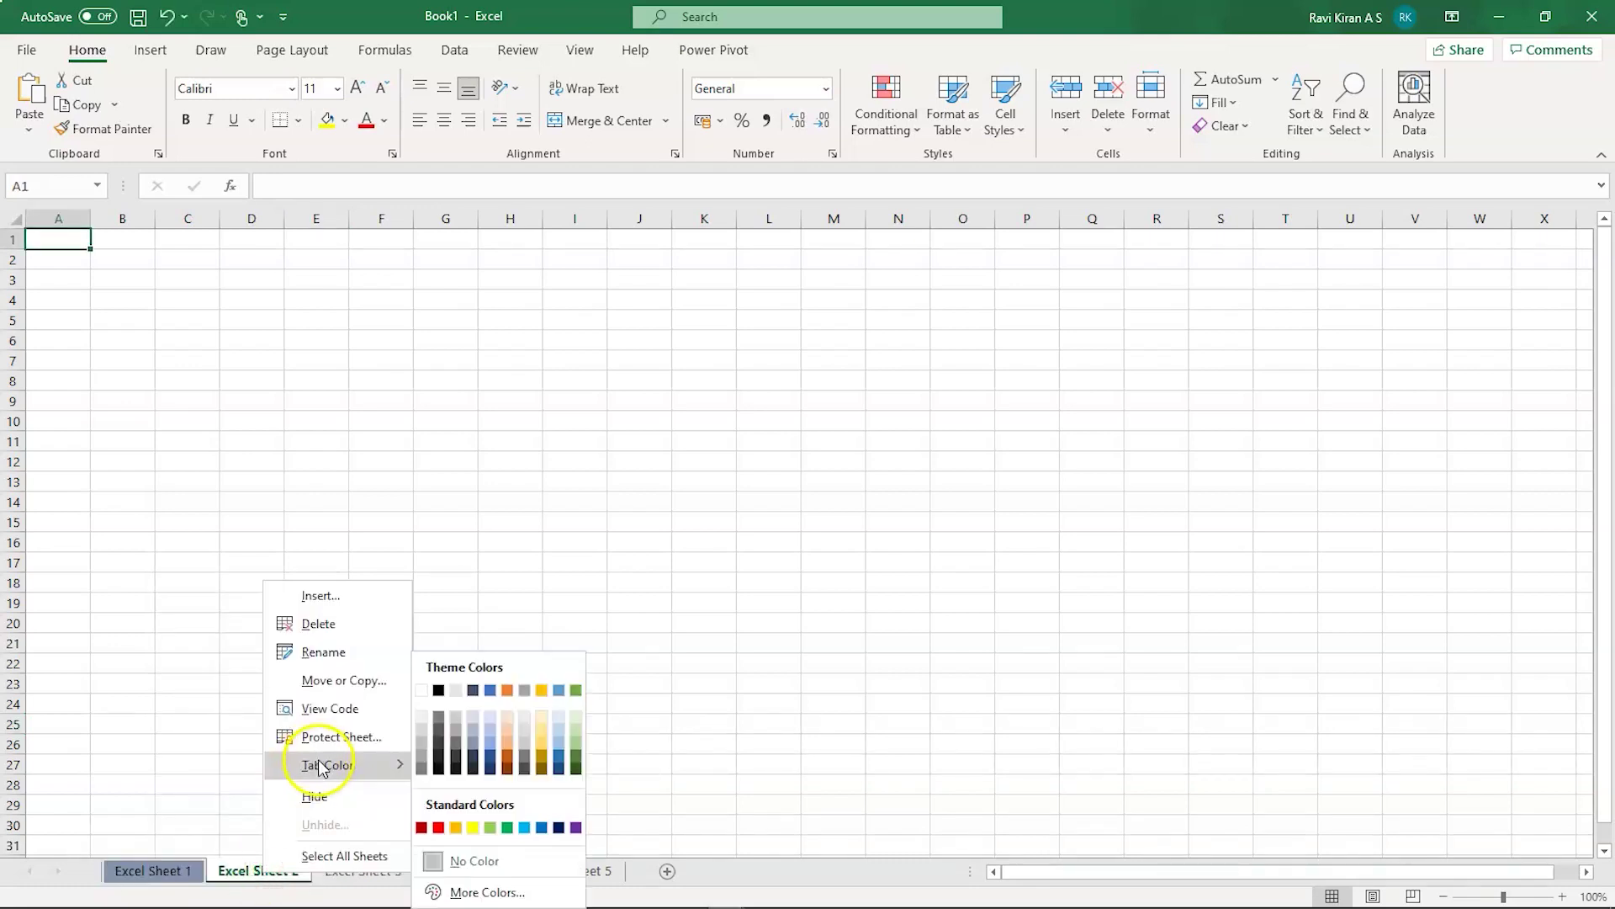
left_click(495, 736)
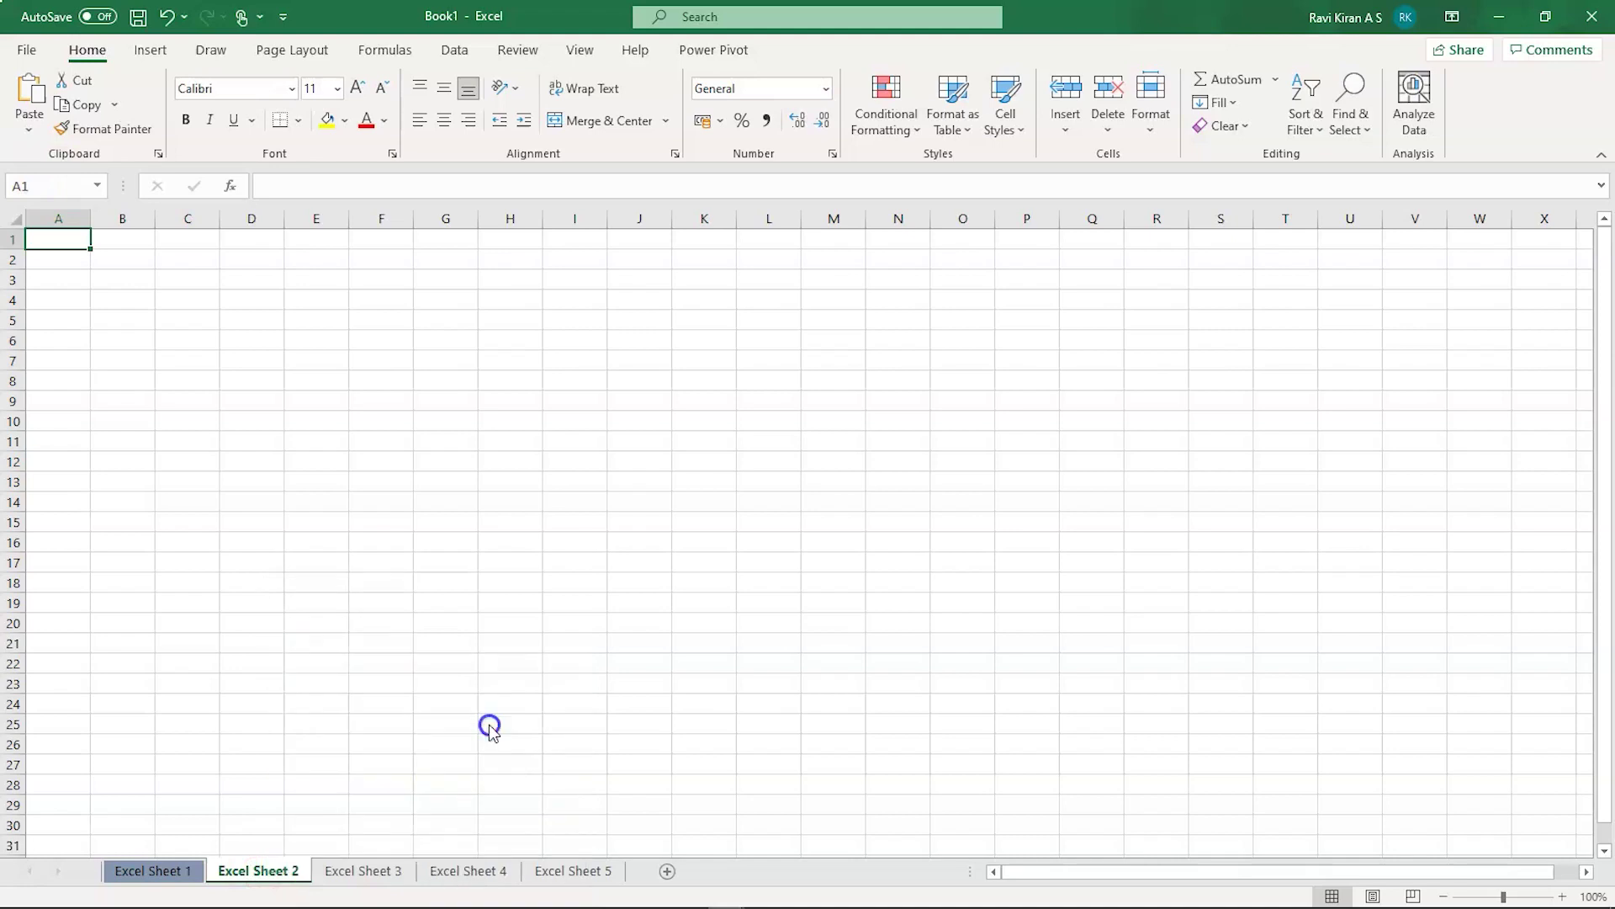
left_click(366, 870)
right_click(375, 869)
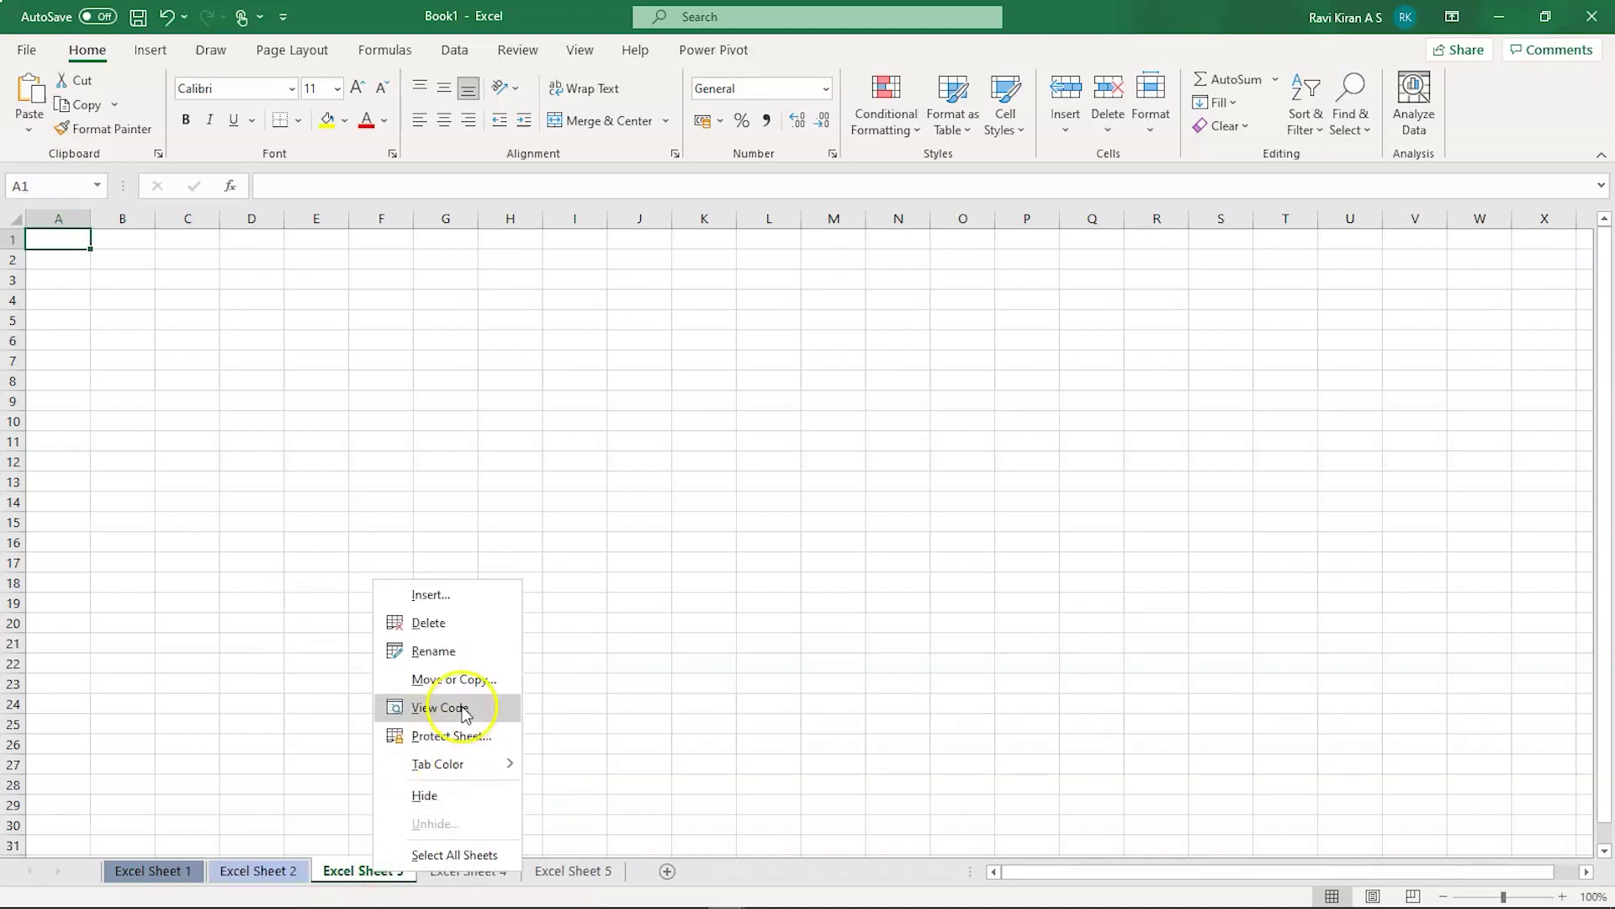
mouse_move(457, 757)
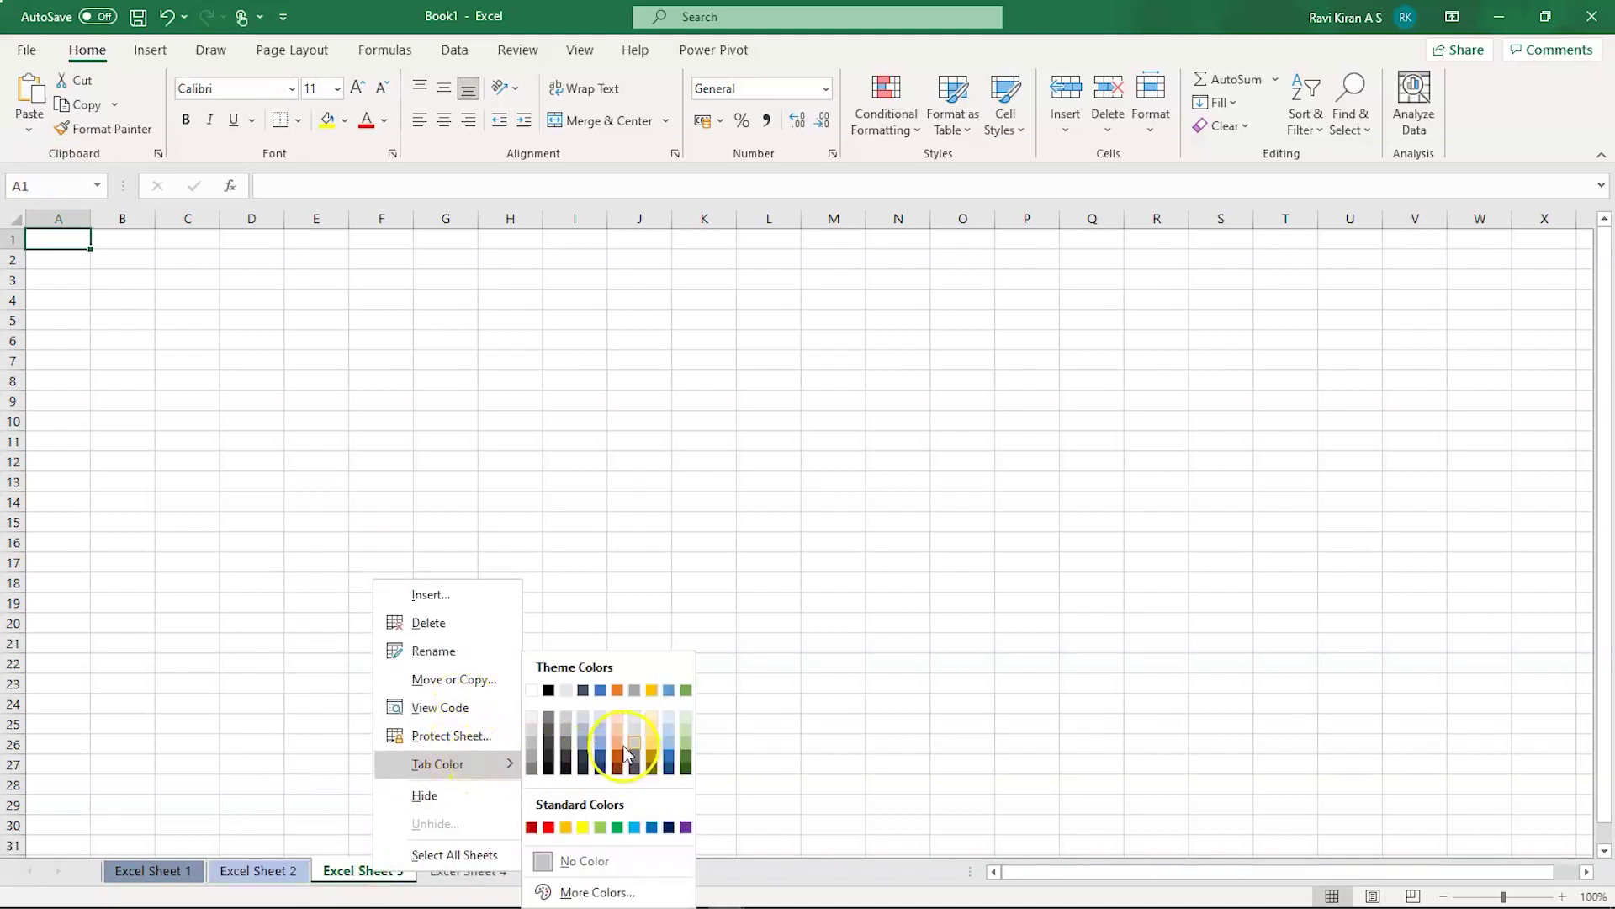
left_click(596, 769)
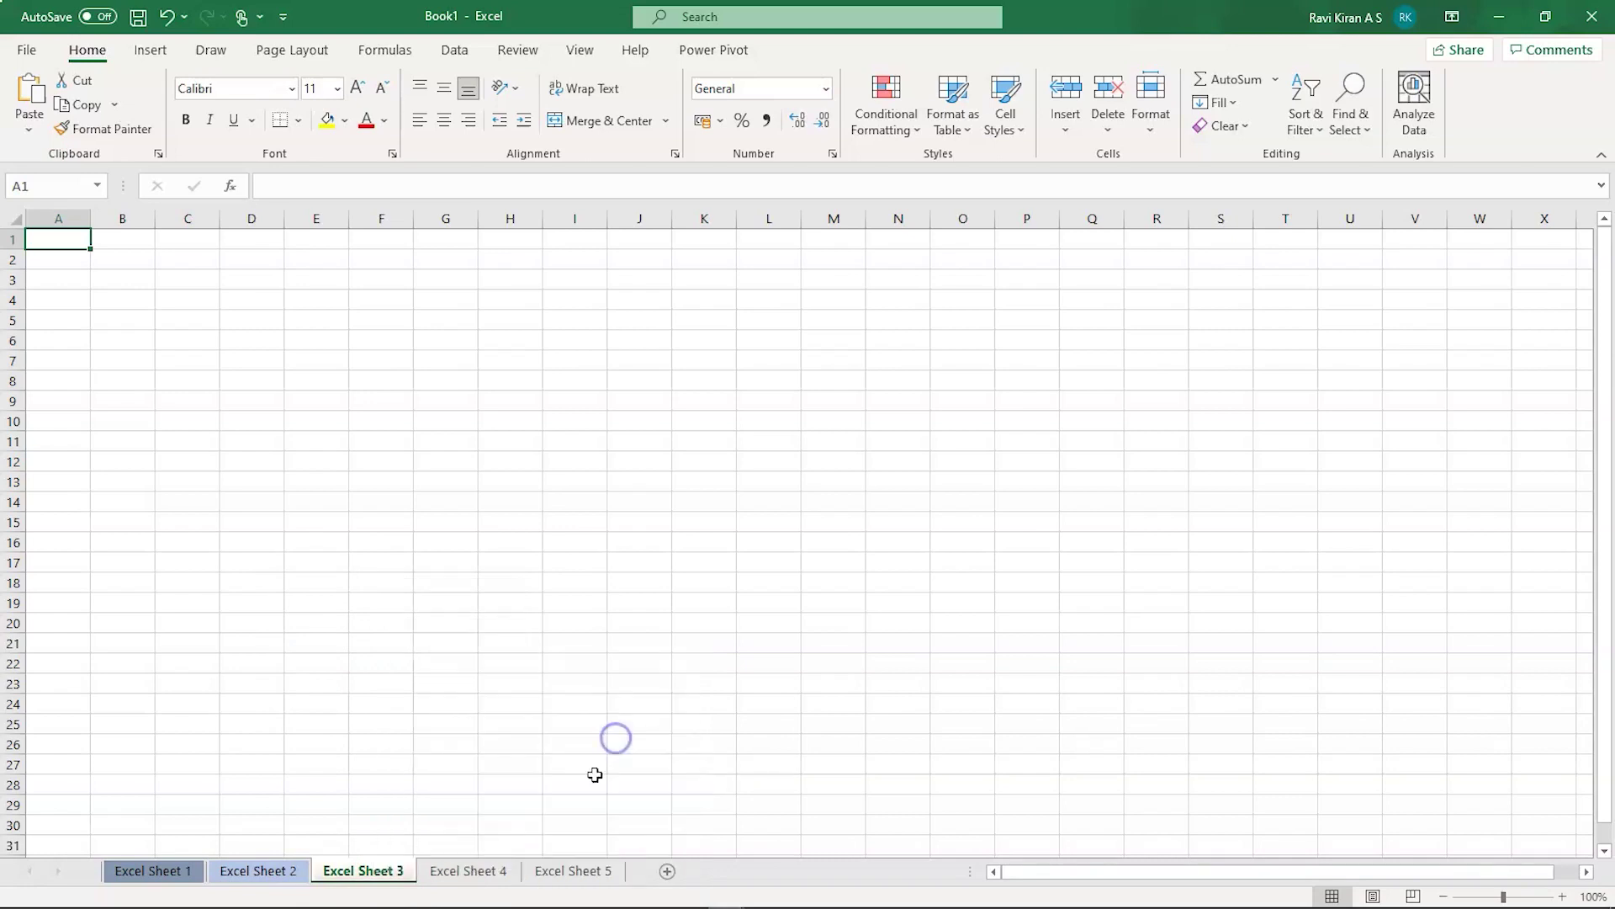
Colour the Excel Sheet 4 tab green and the Excel Sheet 5 tab purple
right_click(491, 870)
mouse_move(567, 761)
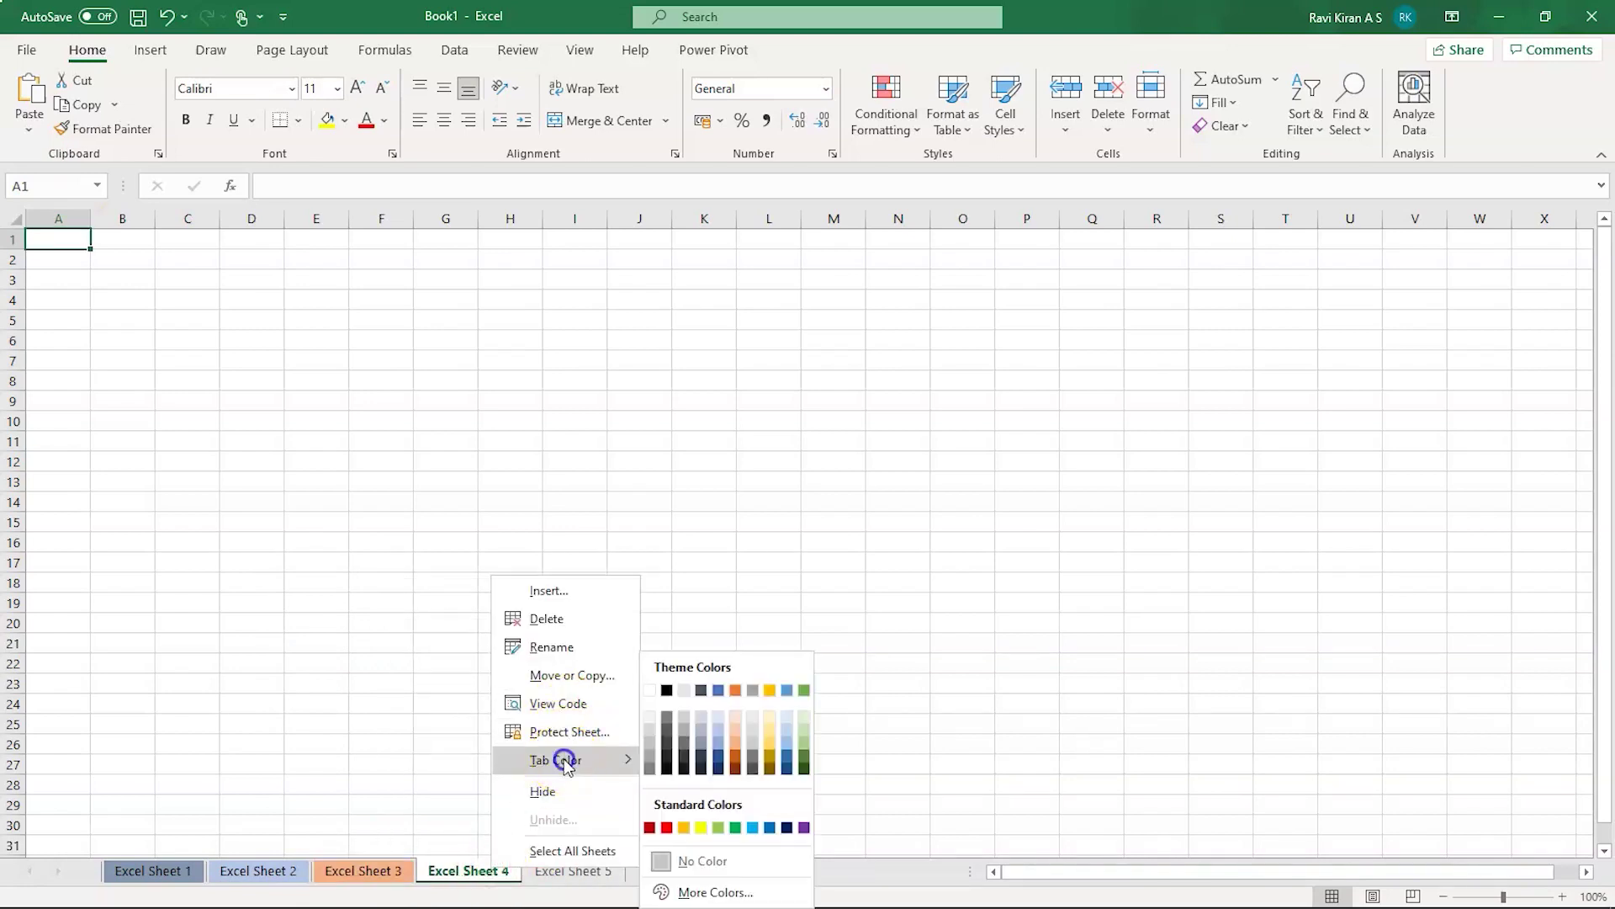
left_click(793, 743)
right_click(567, 880)
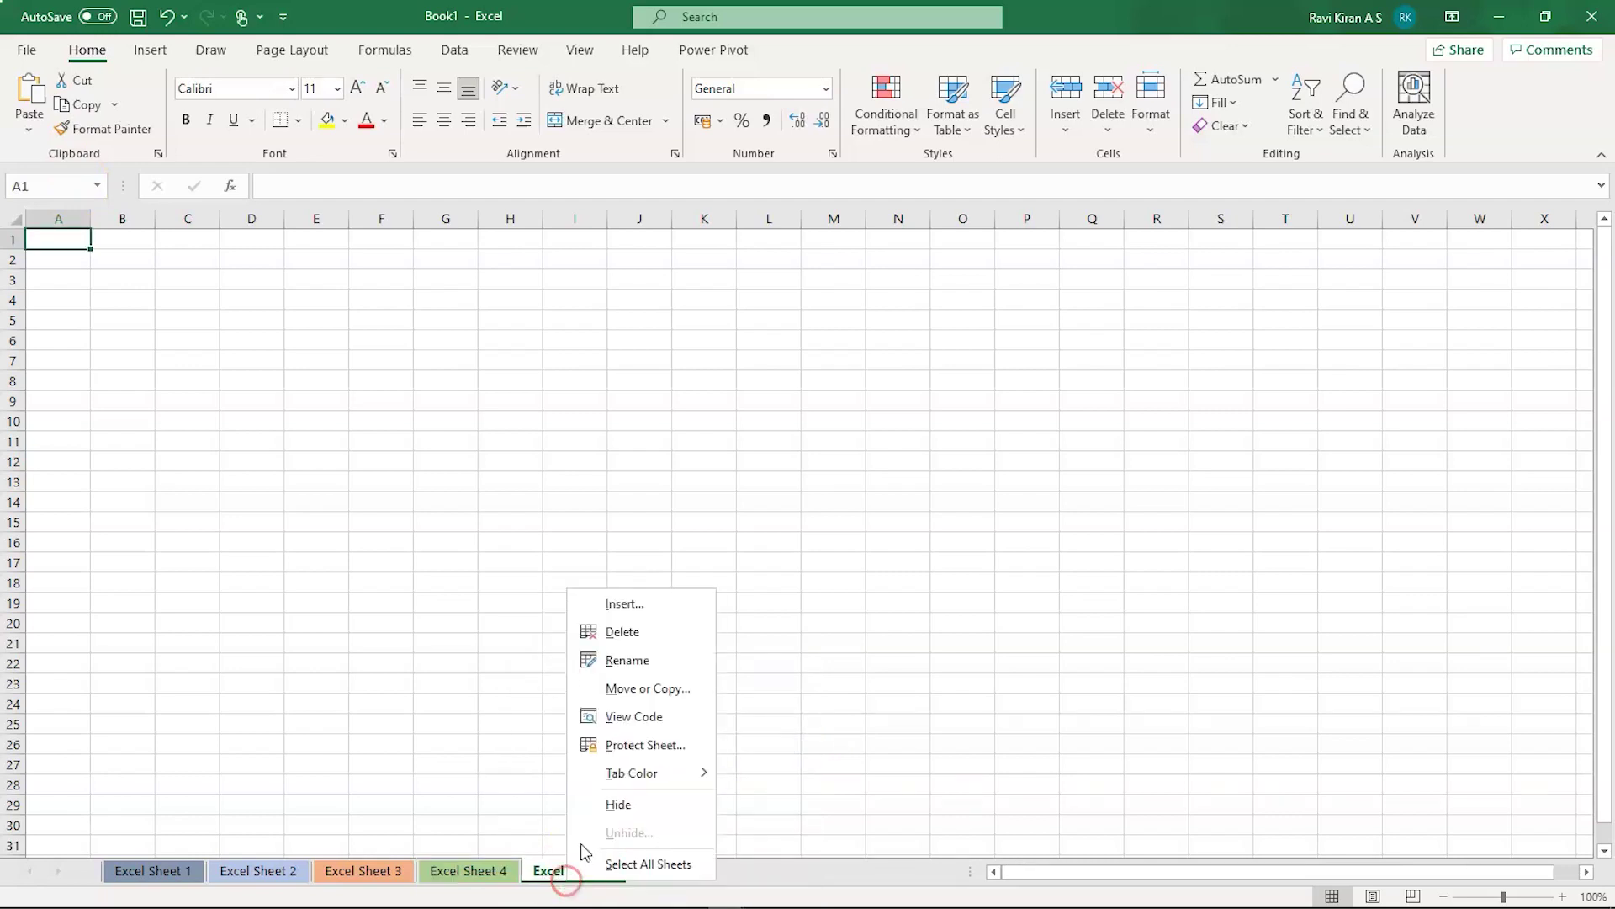
mouse_move(639, 772)
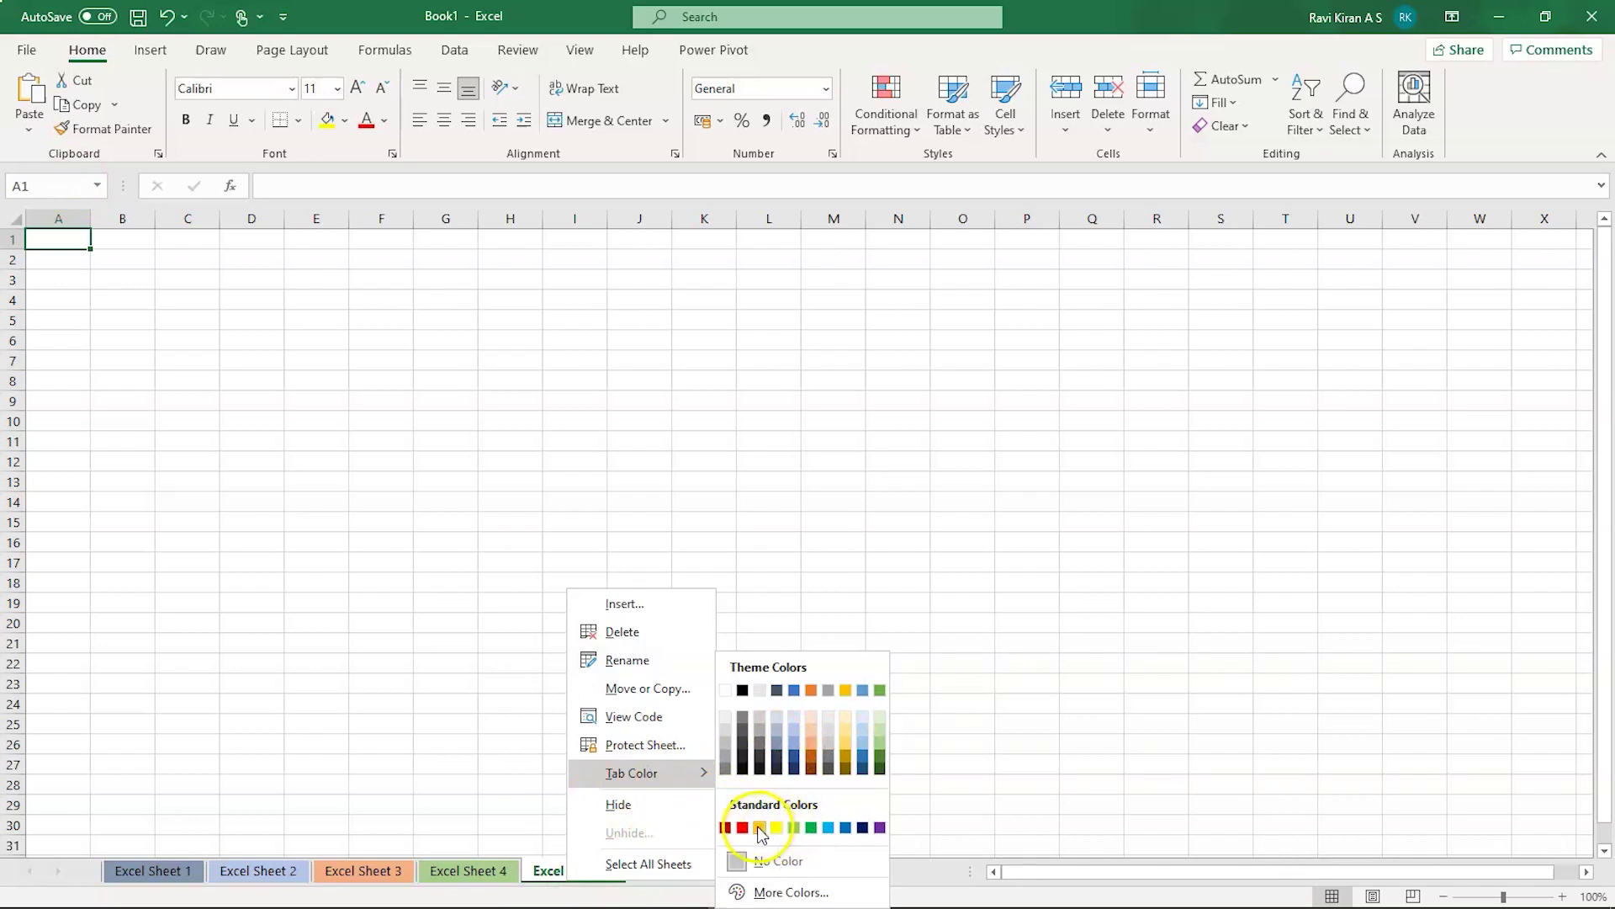
left_click(878, 829)
left_click(754, 740)
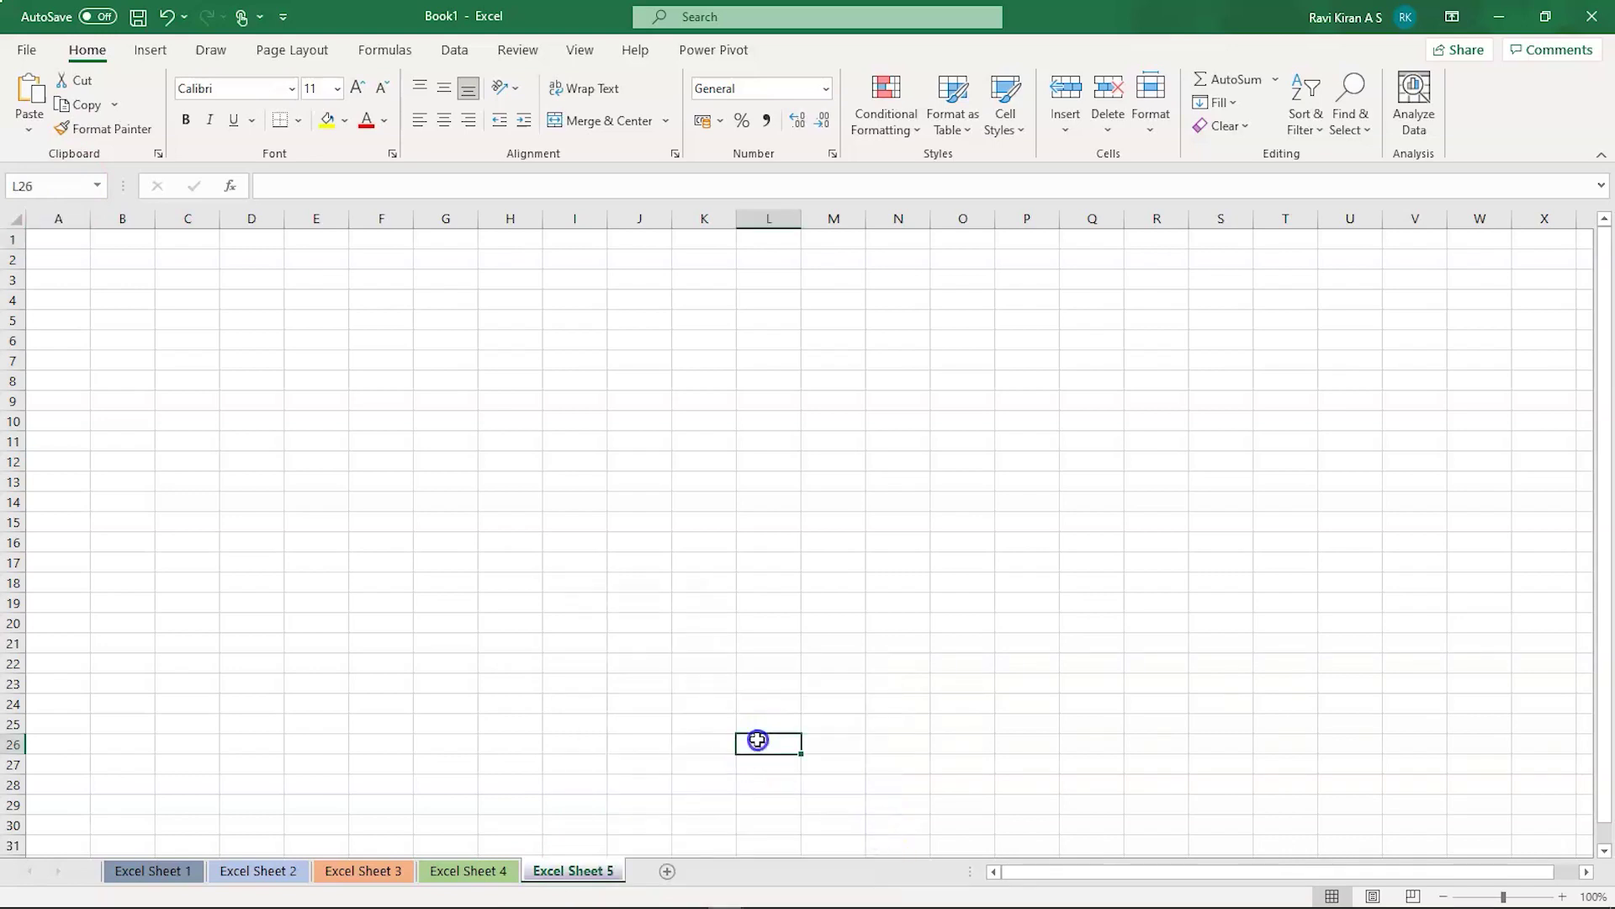
left_click(360, 870)
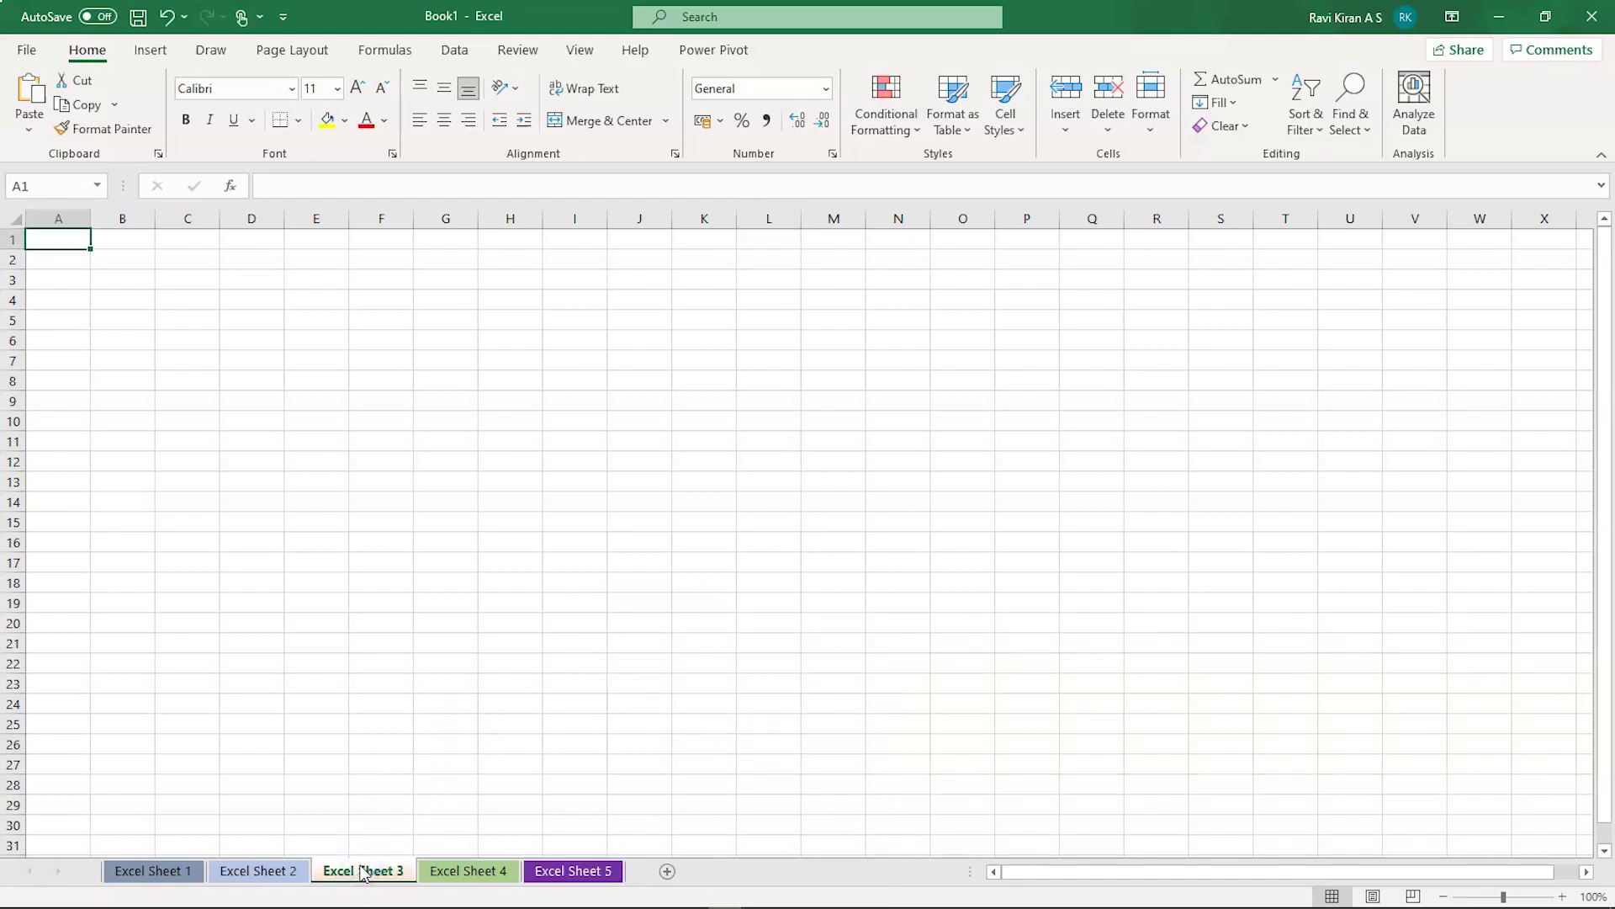
Hide Excel Sheet 1 and Excel Sheet 3 from their tab menus, then view Excel Sheet 5
right_click(135, 873)
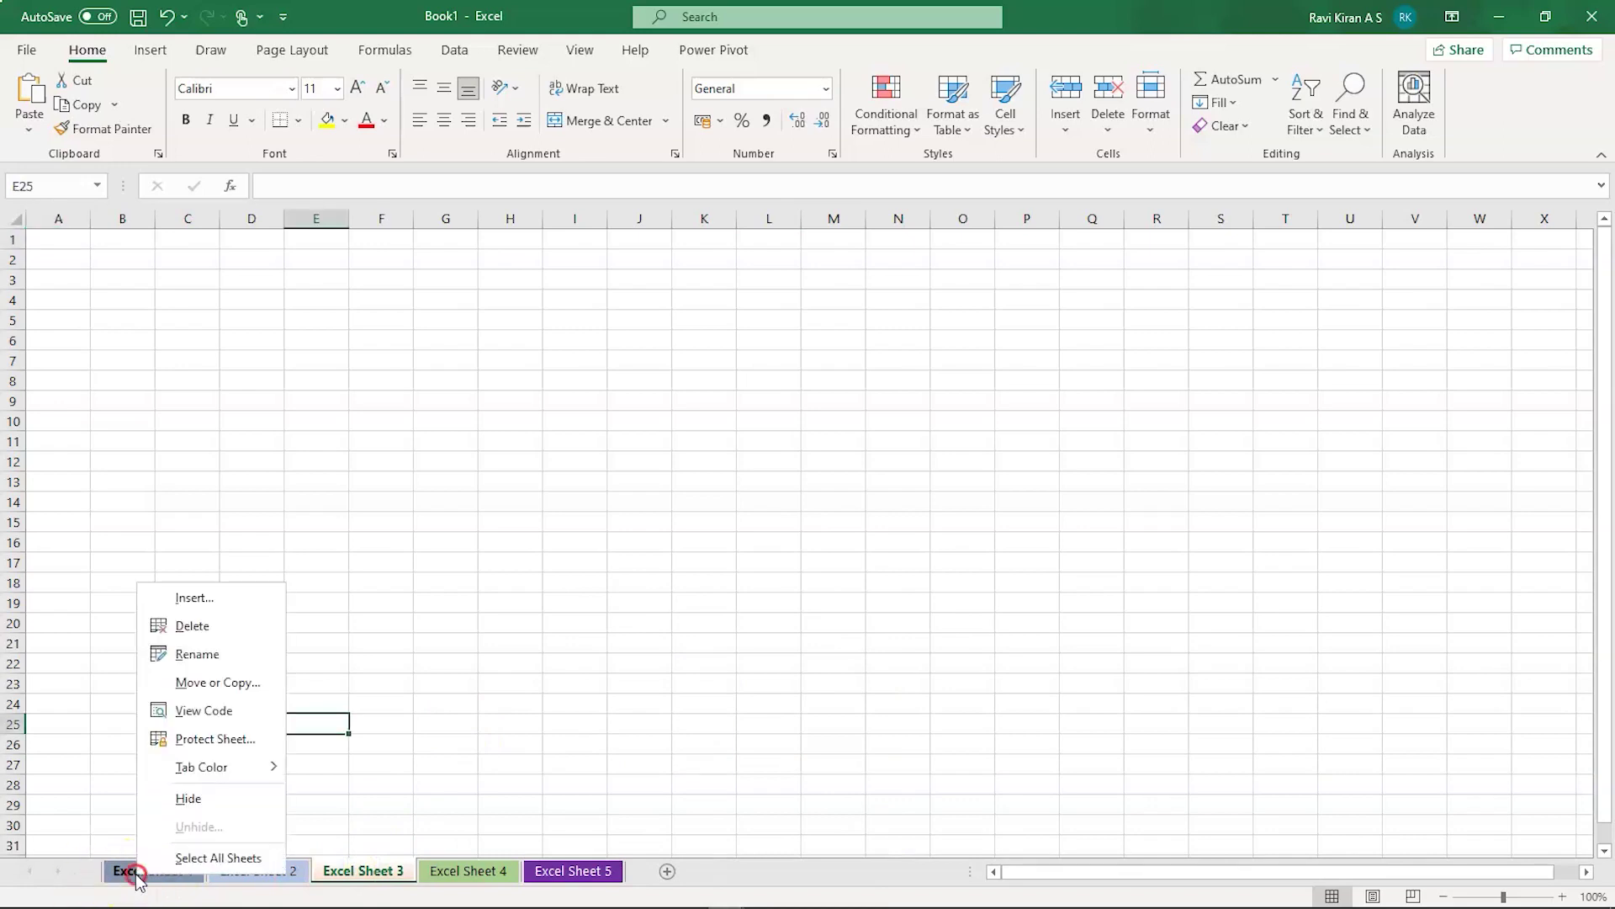
left_click(200, 806)
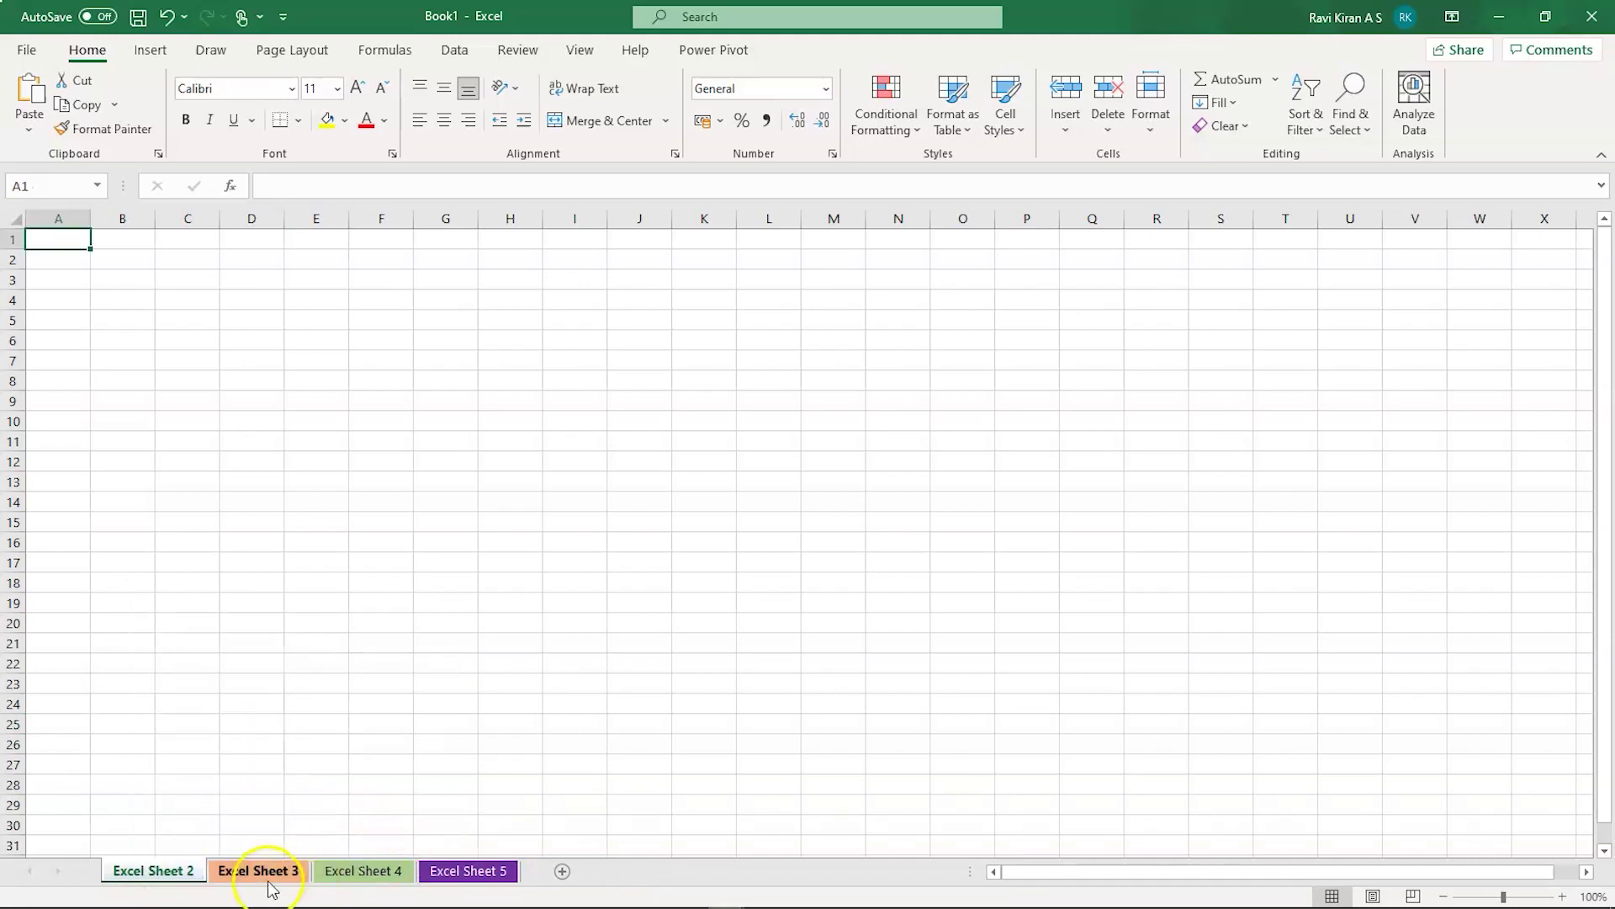
right_click(235, 881)
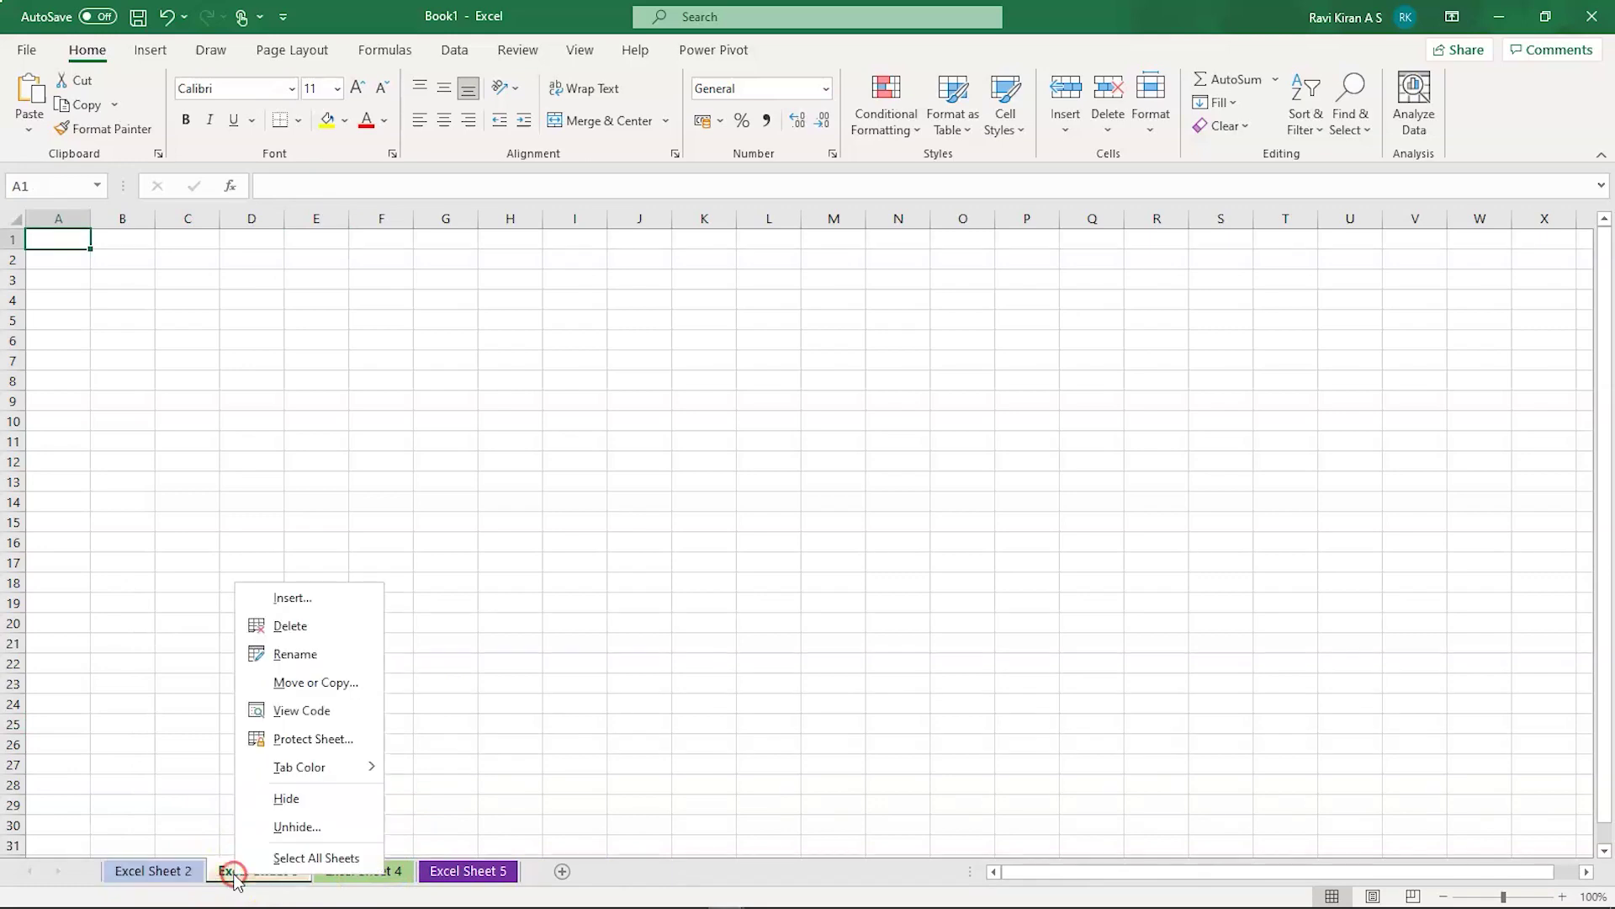
left_click(281, 806)
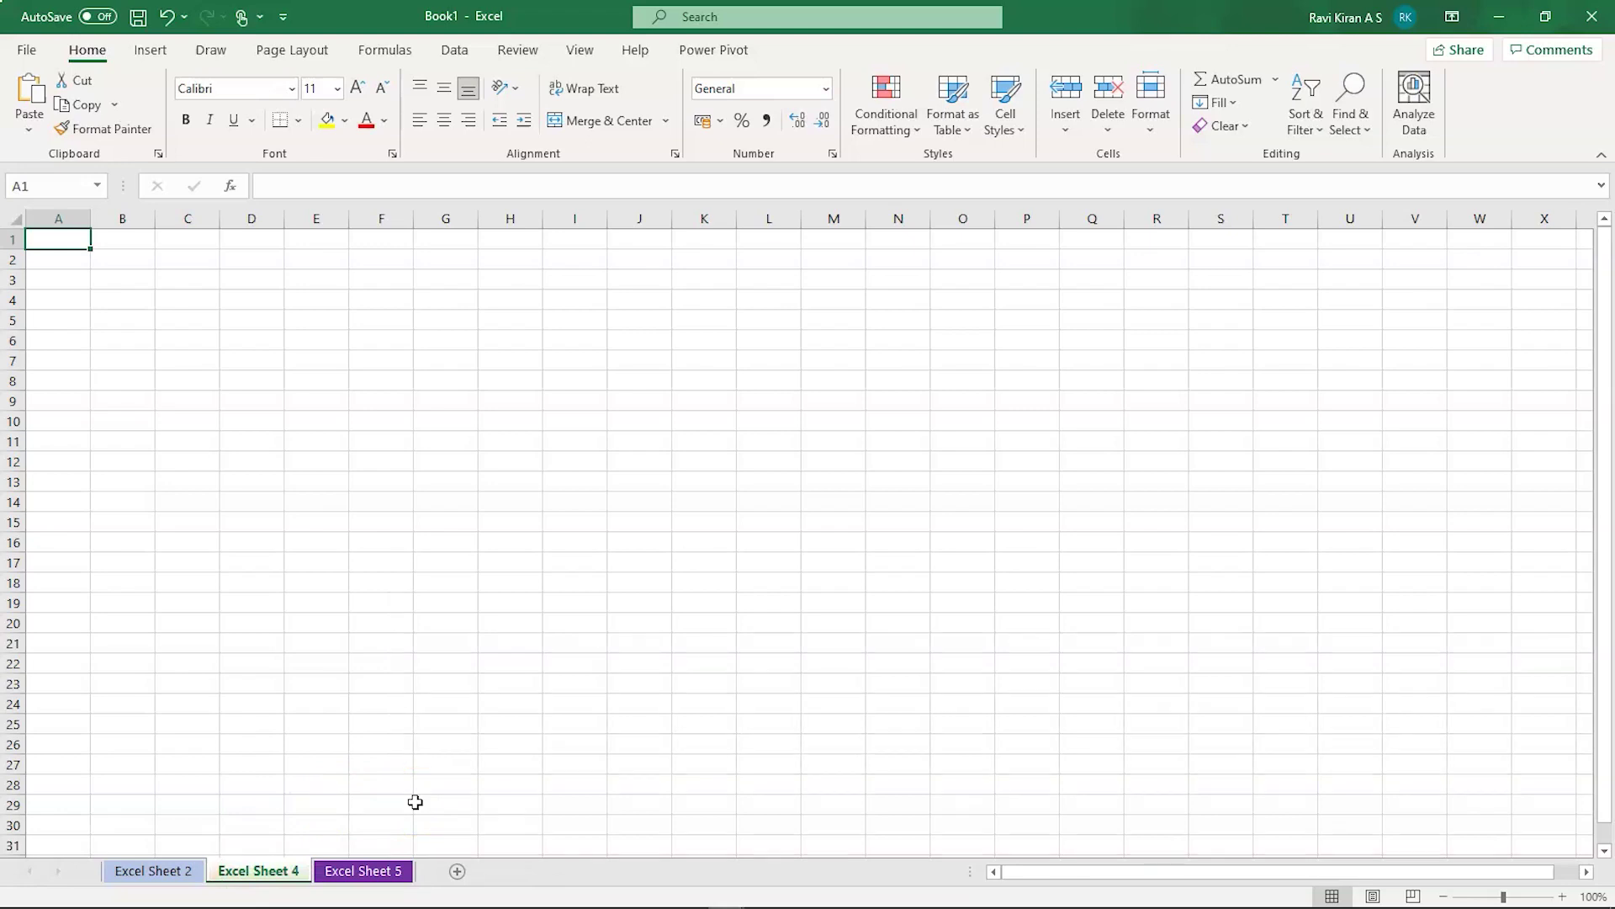
left_click(328, 871)
Unhide Excel Sheet 1, then Excel Sheet 3, from the Unhide sheet list
right_click(327, 874)
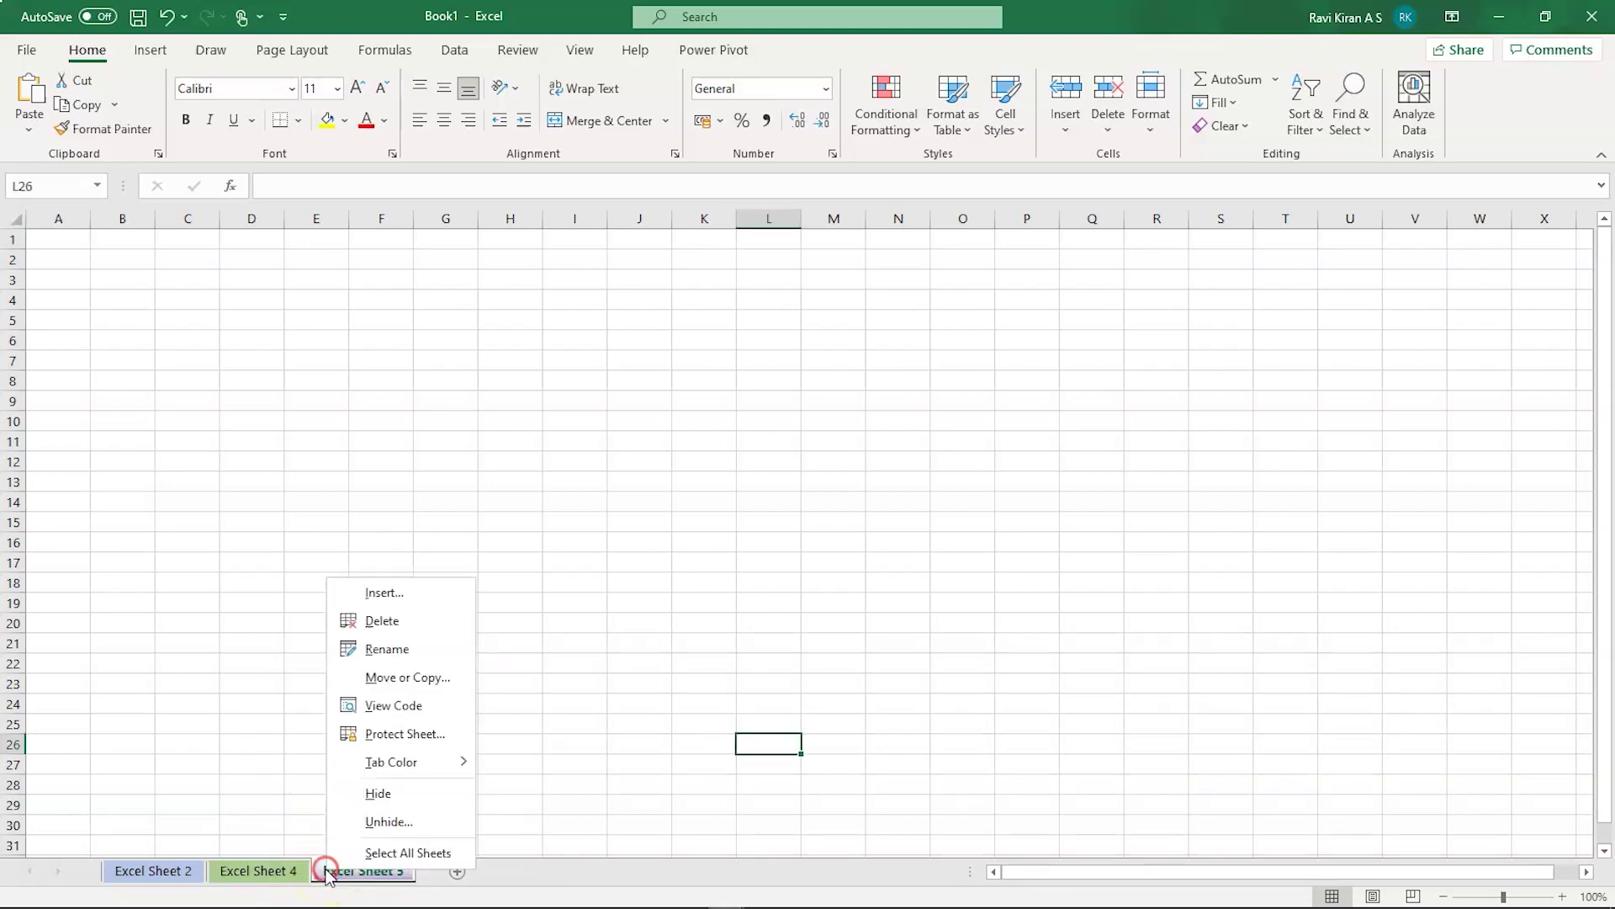
left_click(351, 826)
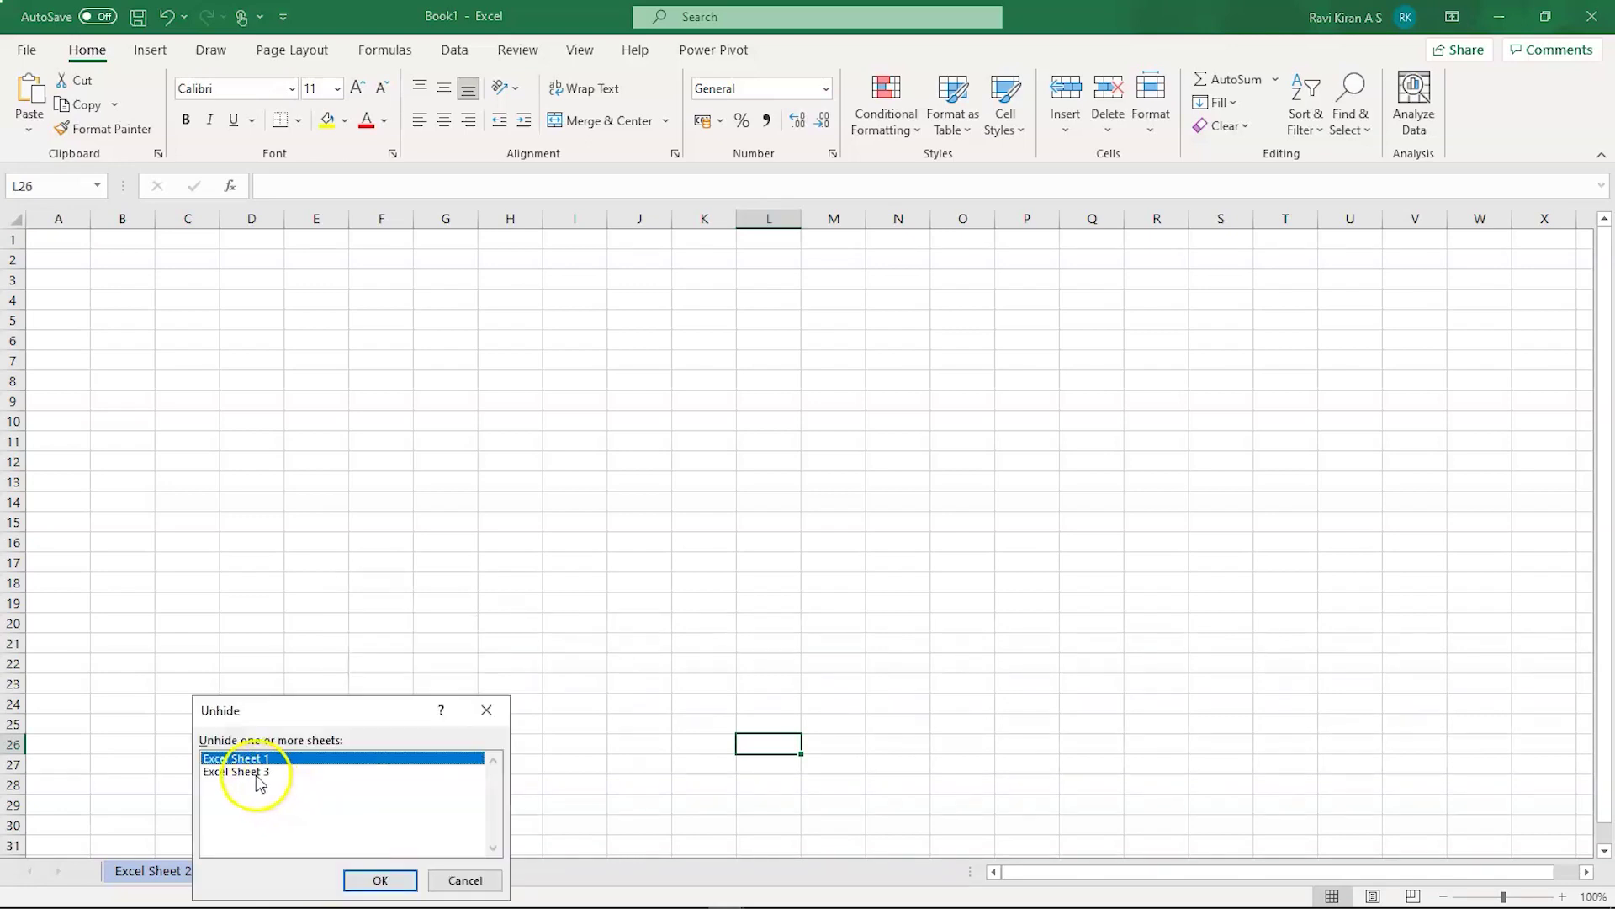
left_click_drag(300, 713, 393, 446)
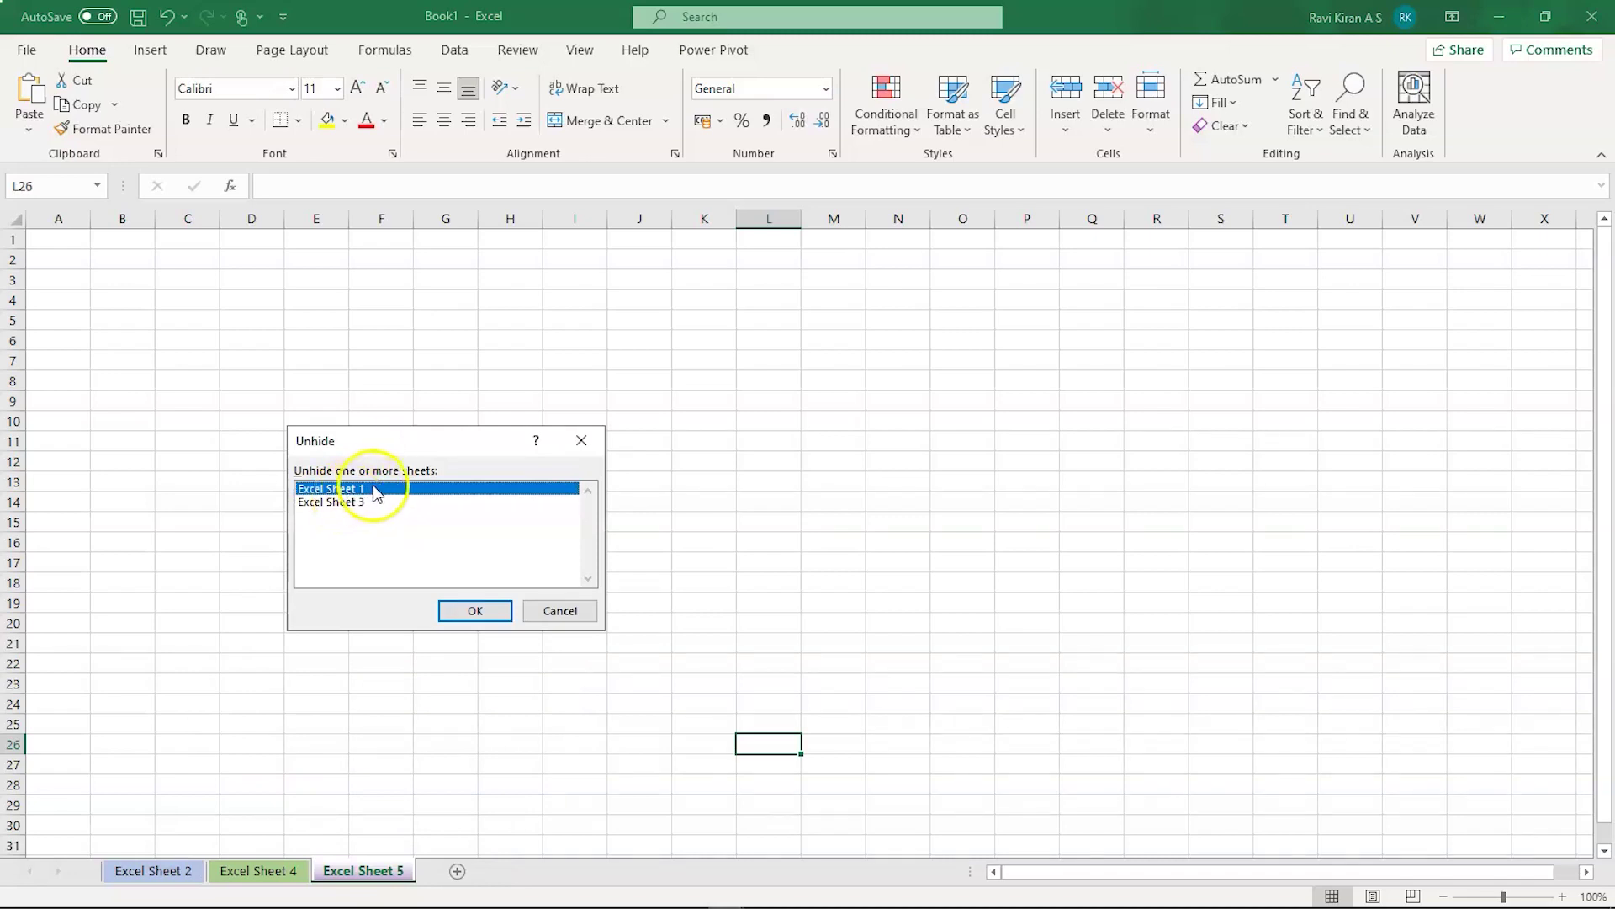
left_click(450, 614)
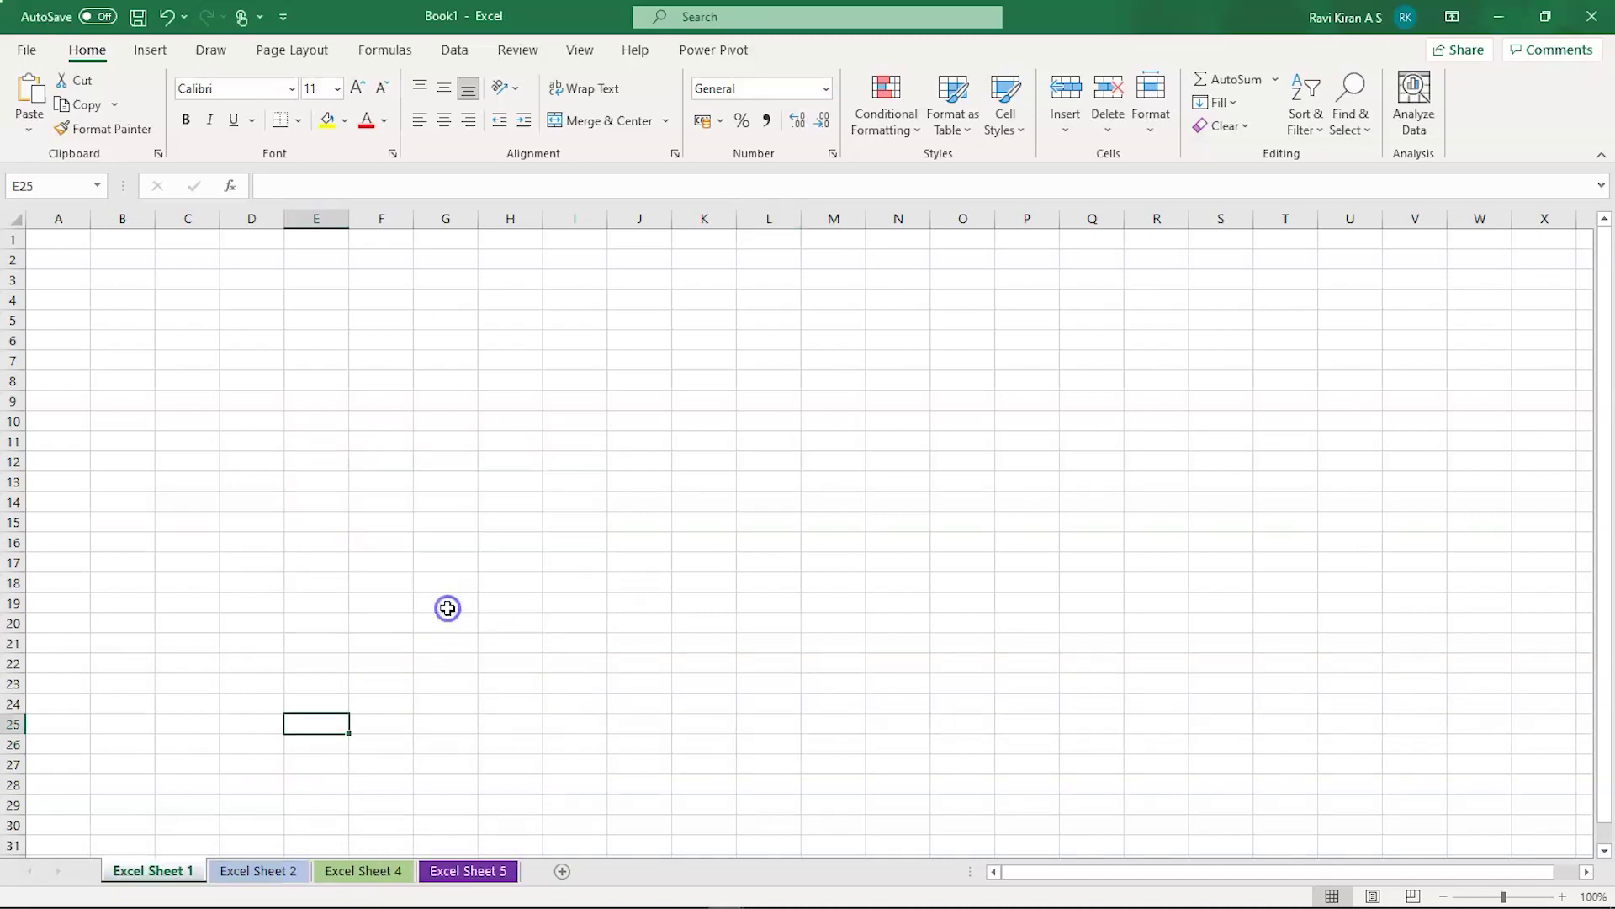
right_click(237, 872)
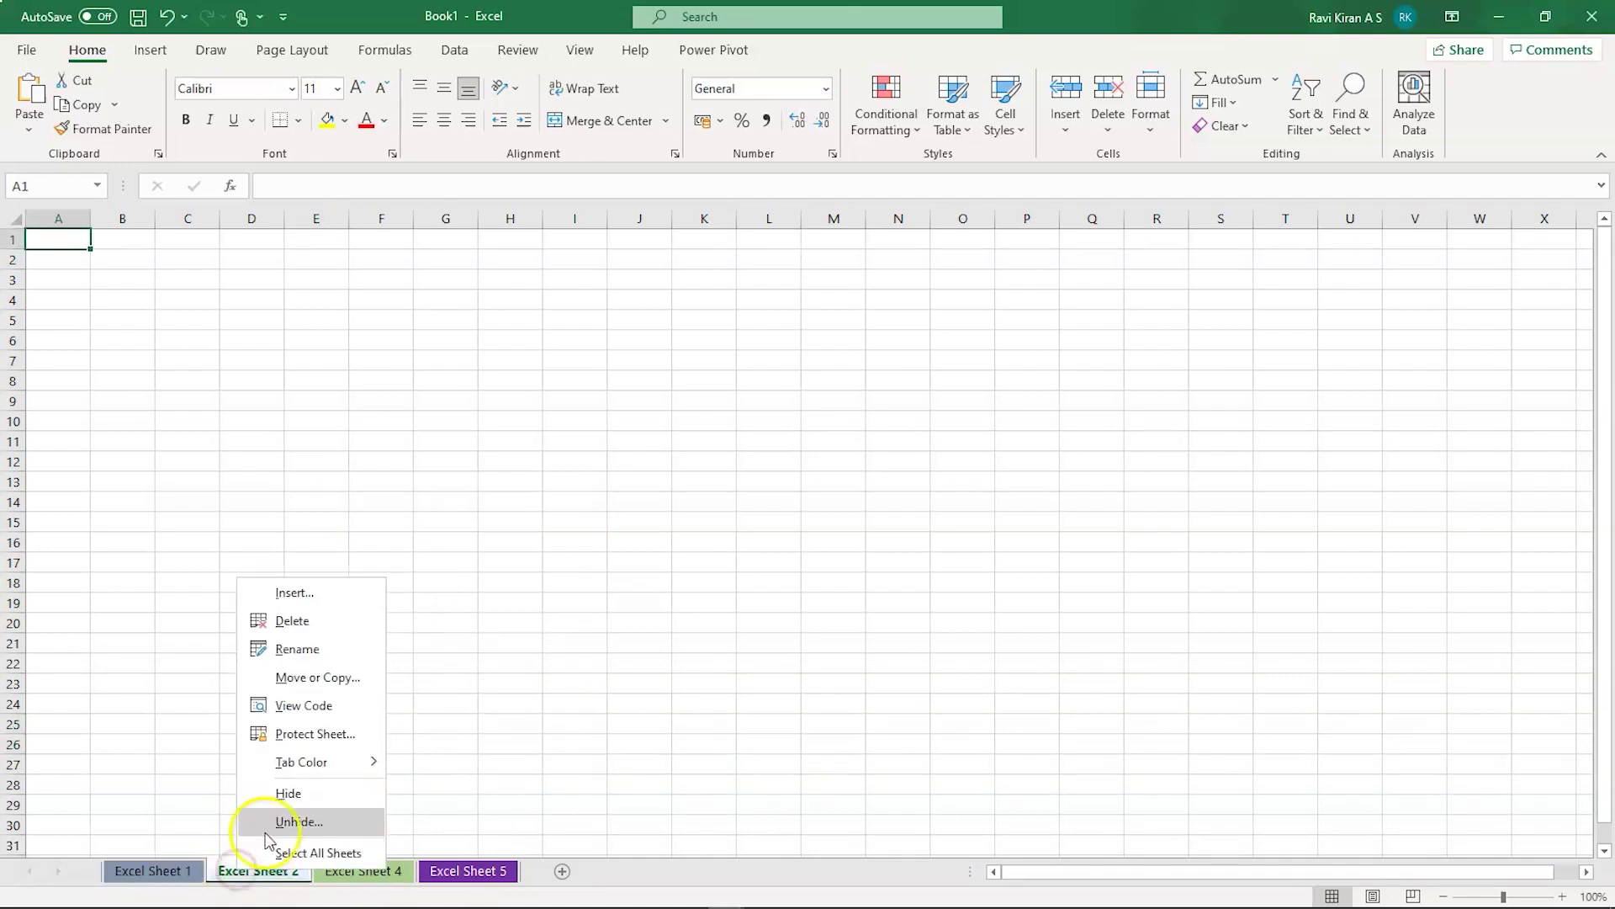
left_click(288, 822)
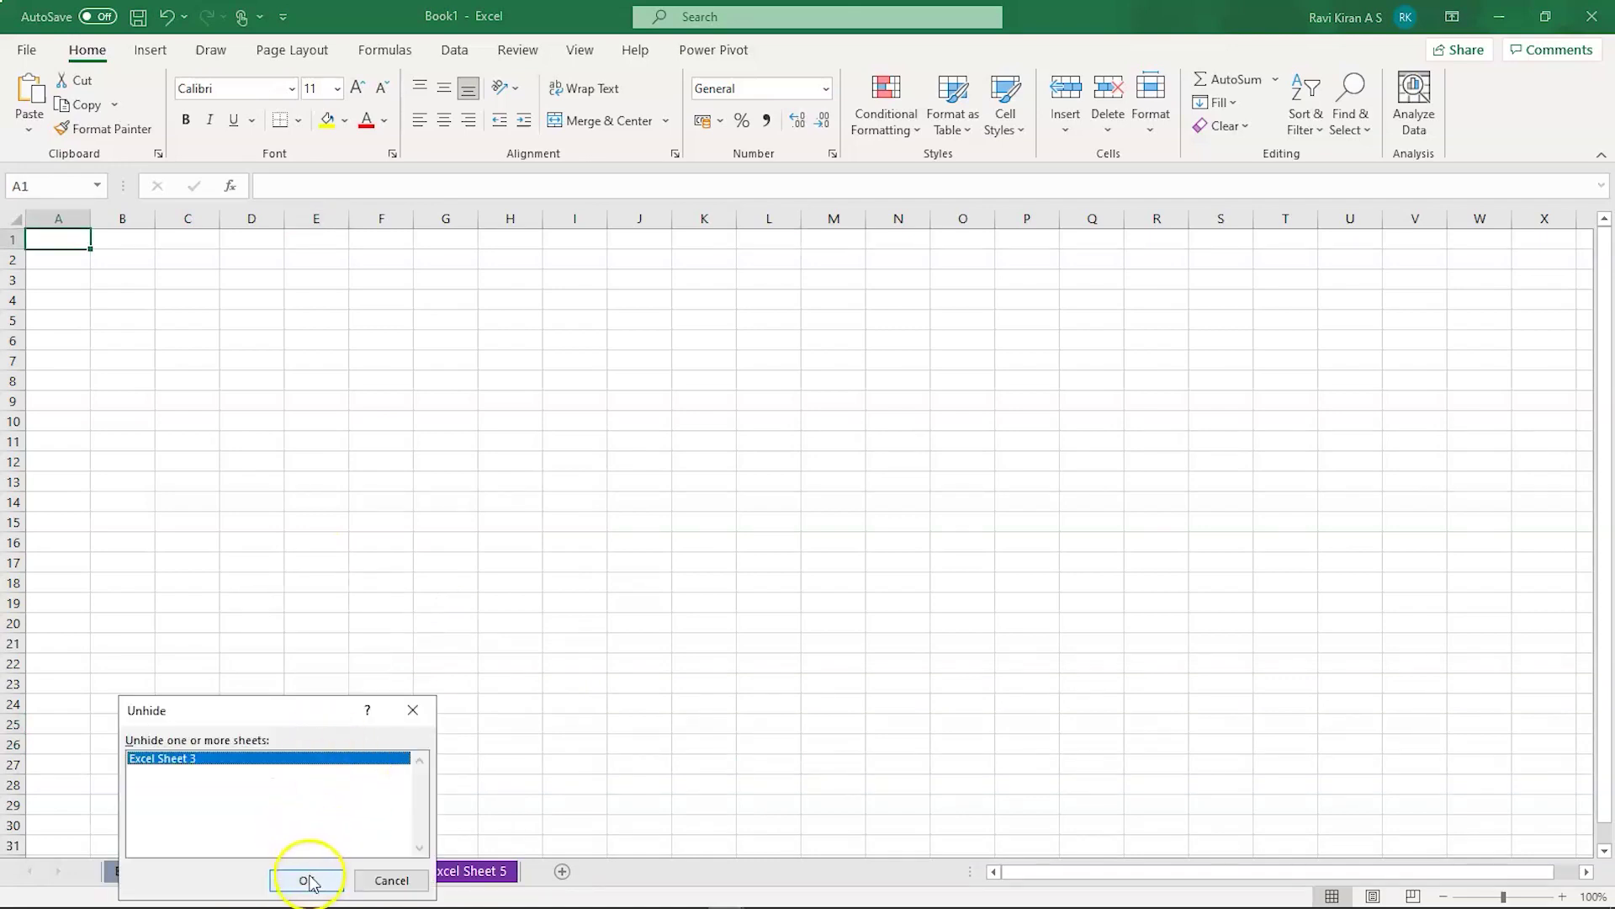
left_click(306, 879)
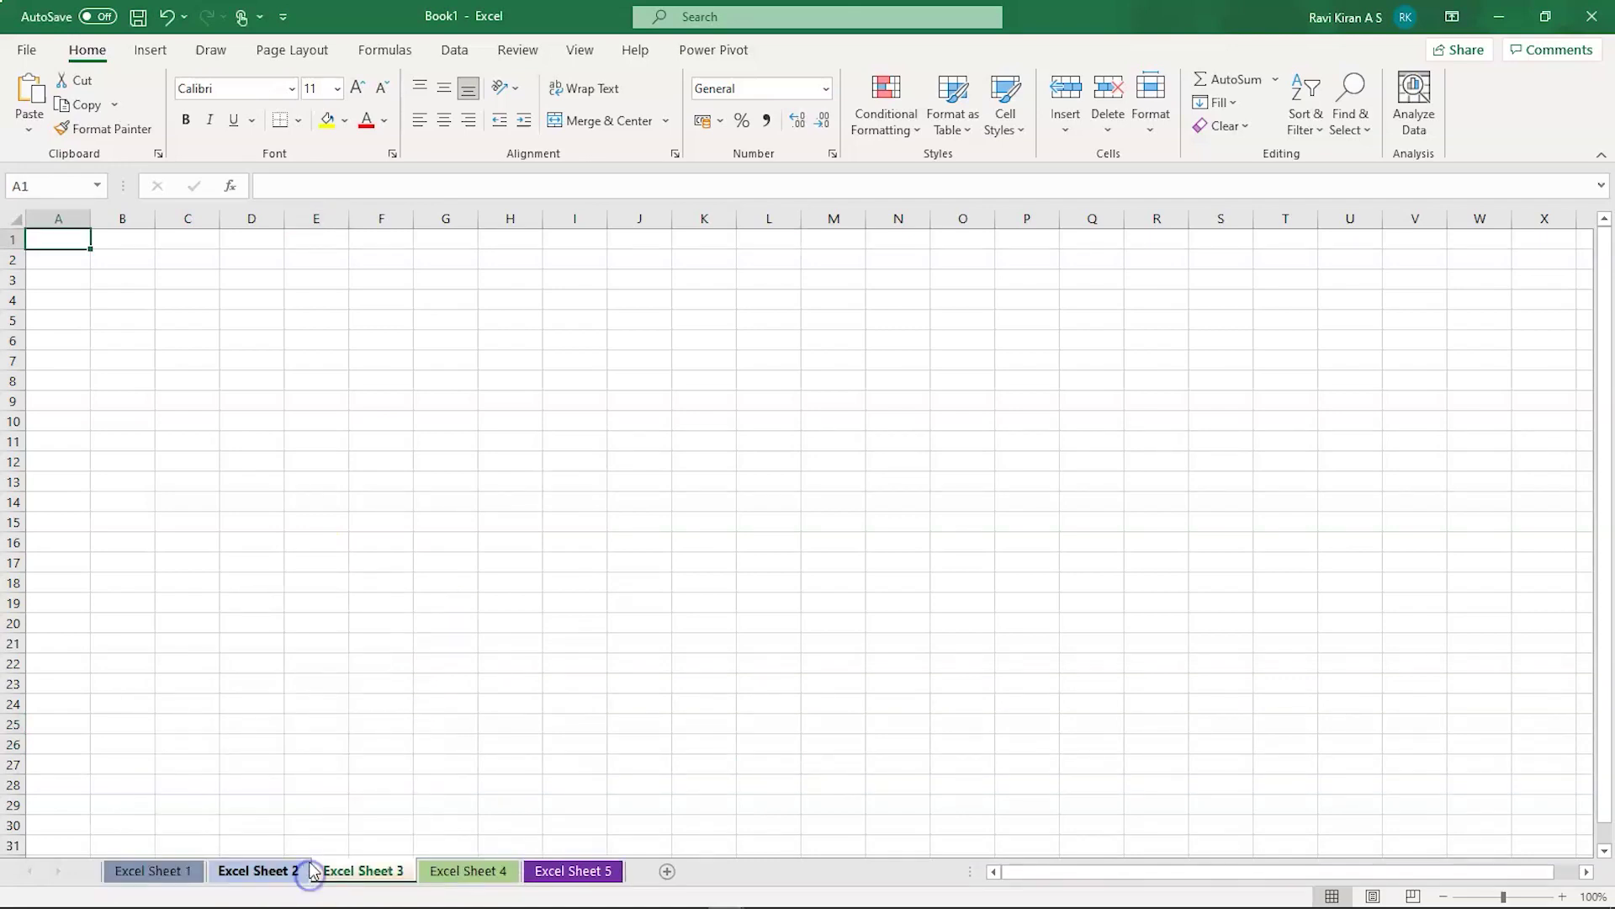
Select cells around row 27 on Excel Sheet 1, then group Sheets 2–5 with it
left_click(174, 879)
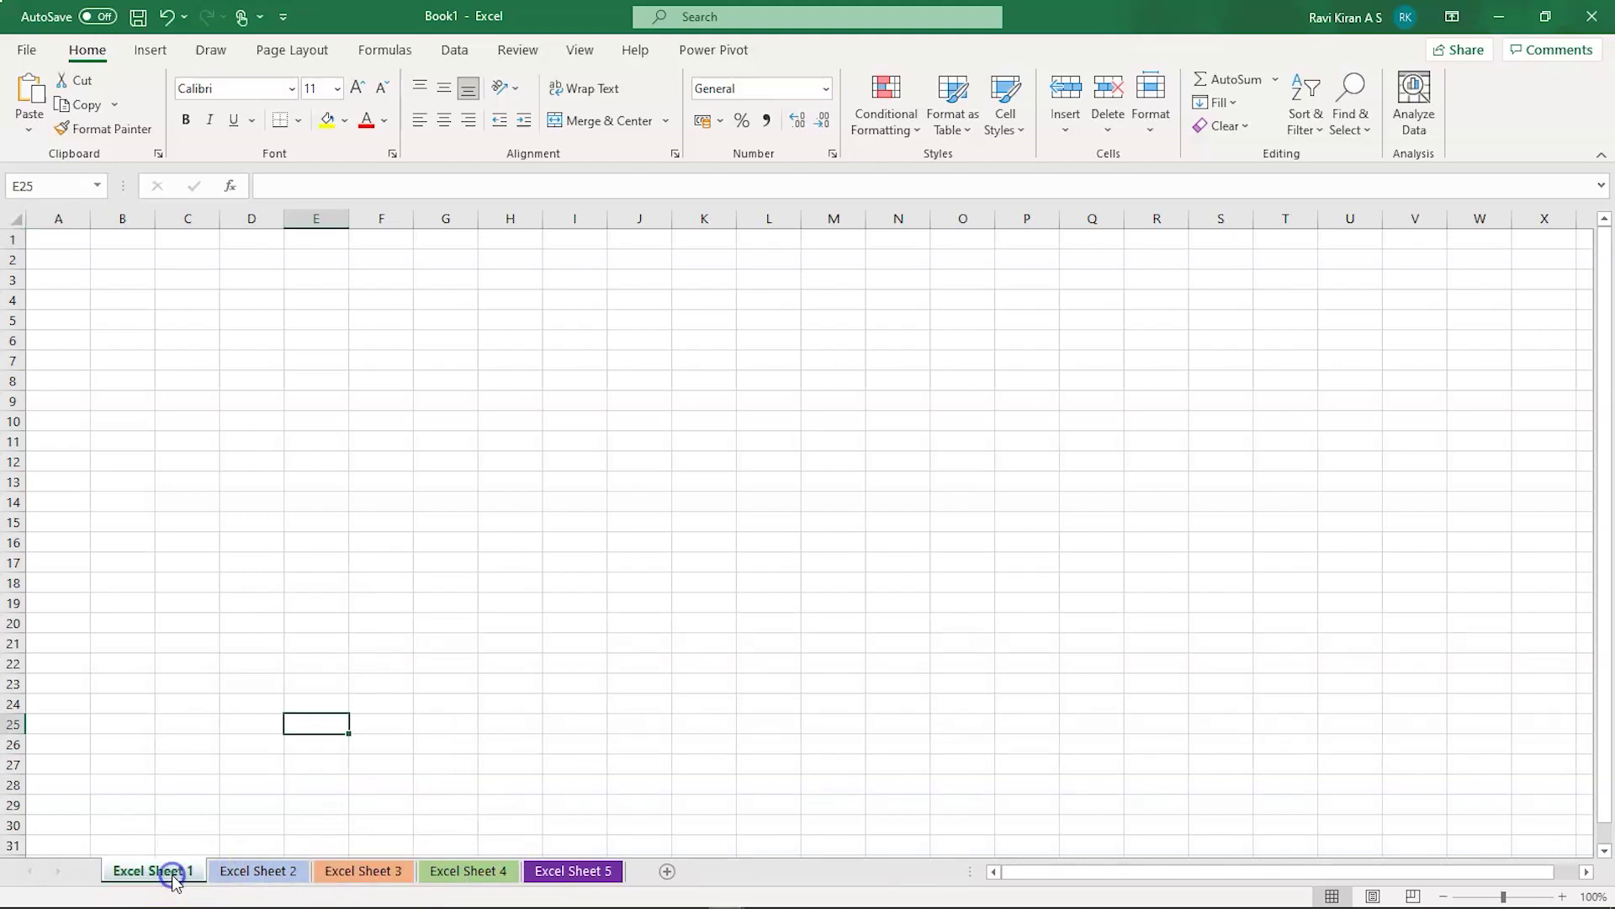
key("shift+Right")
key("shift+Right")
key("shift+Right")
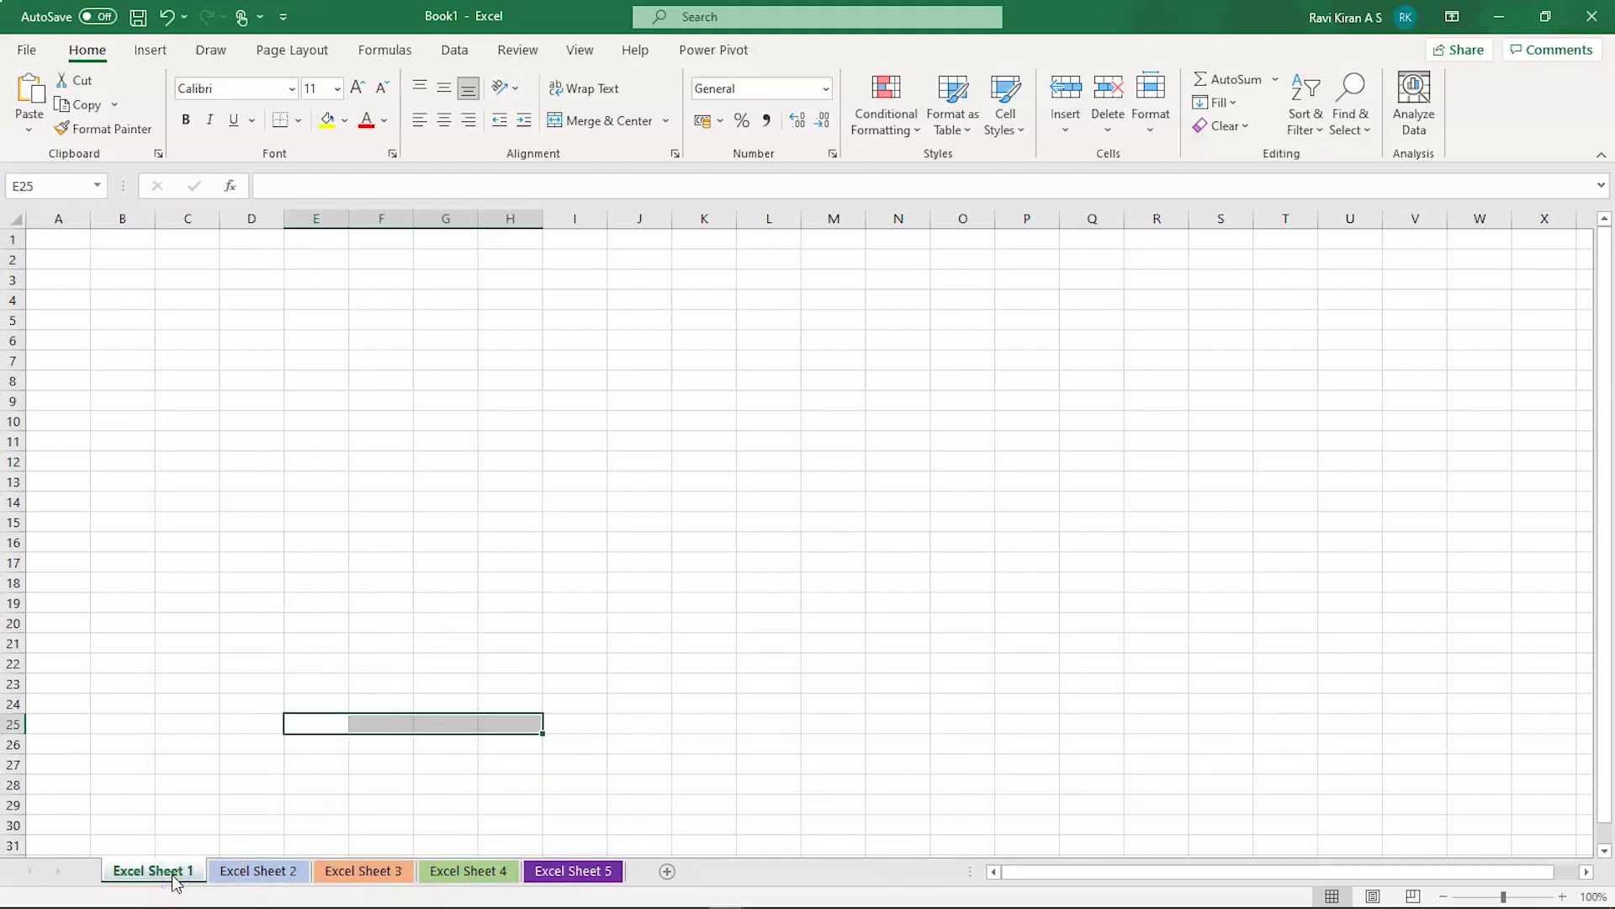
left_click(328, 772)
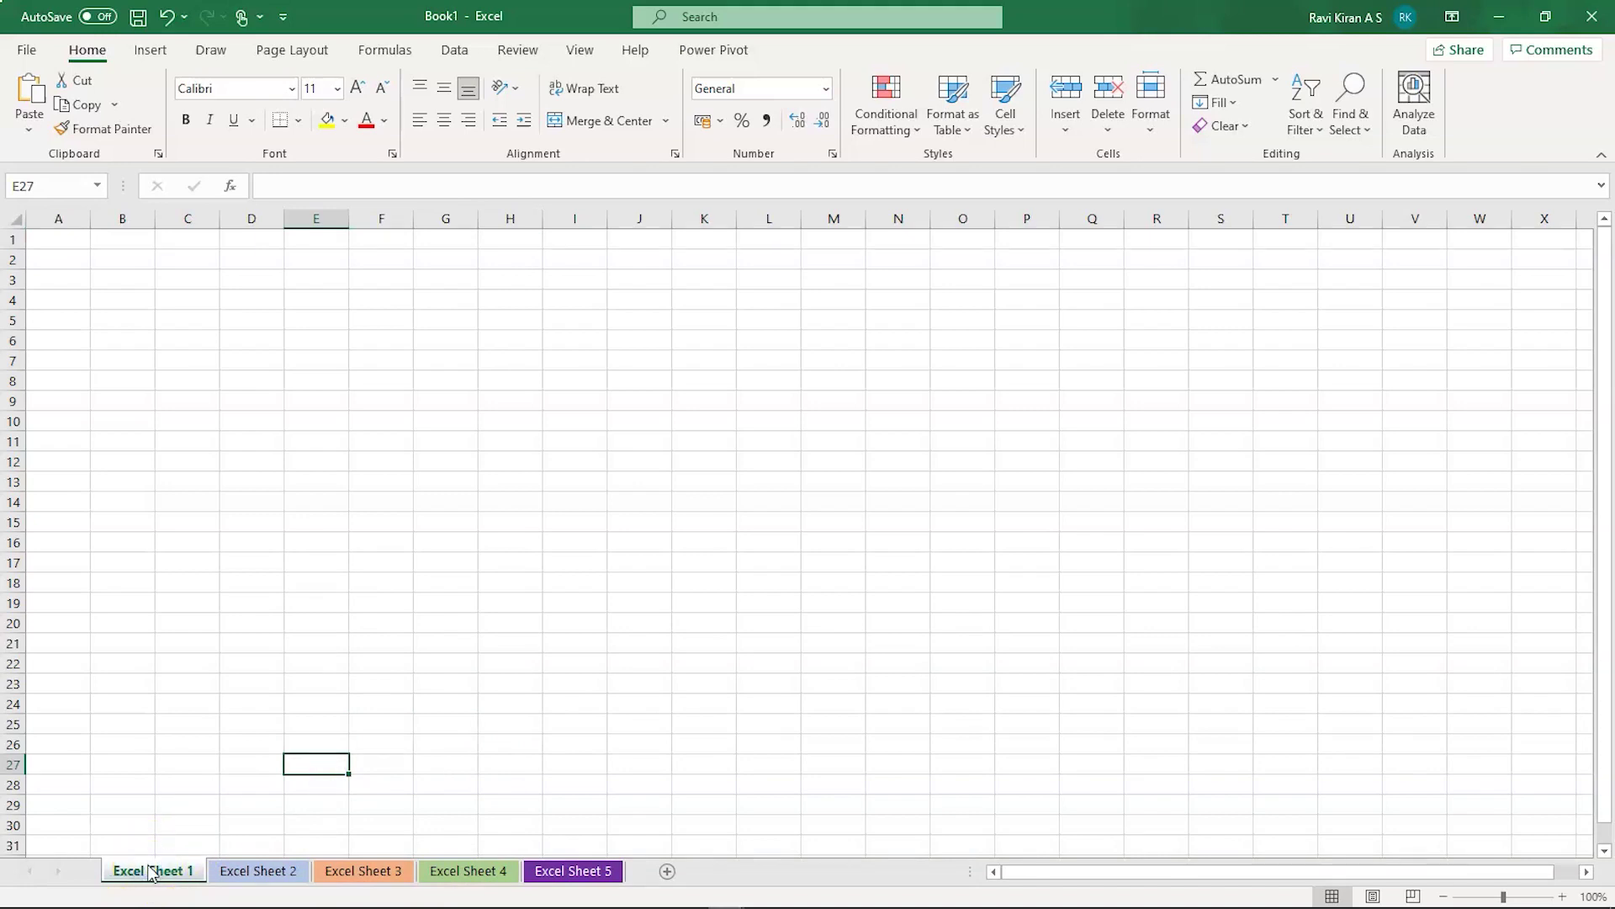
key("ctrl+shift+Right")
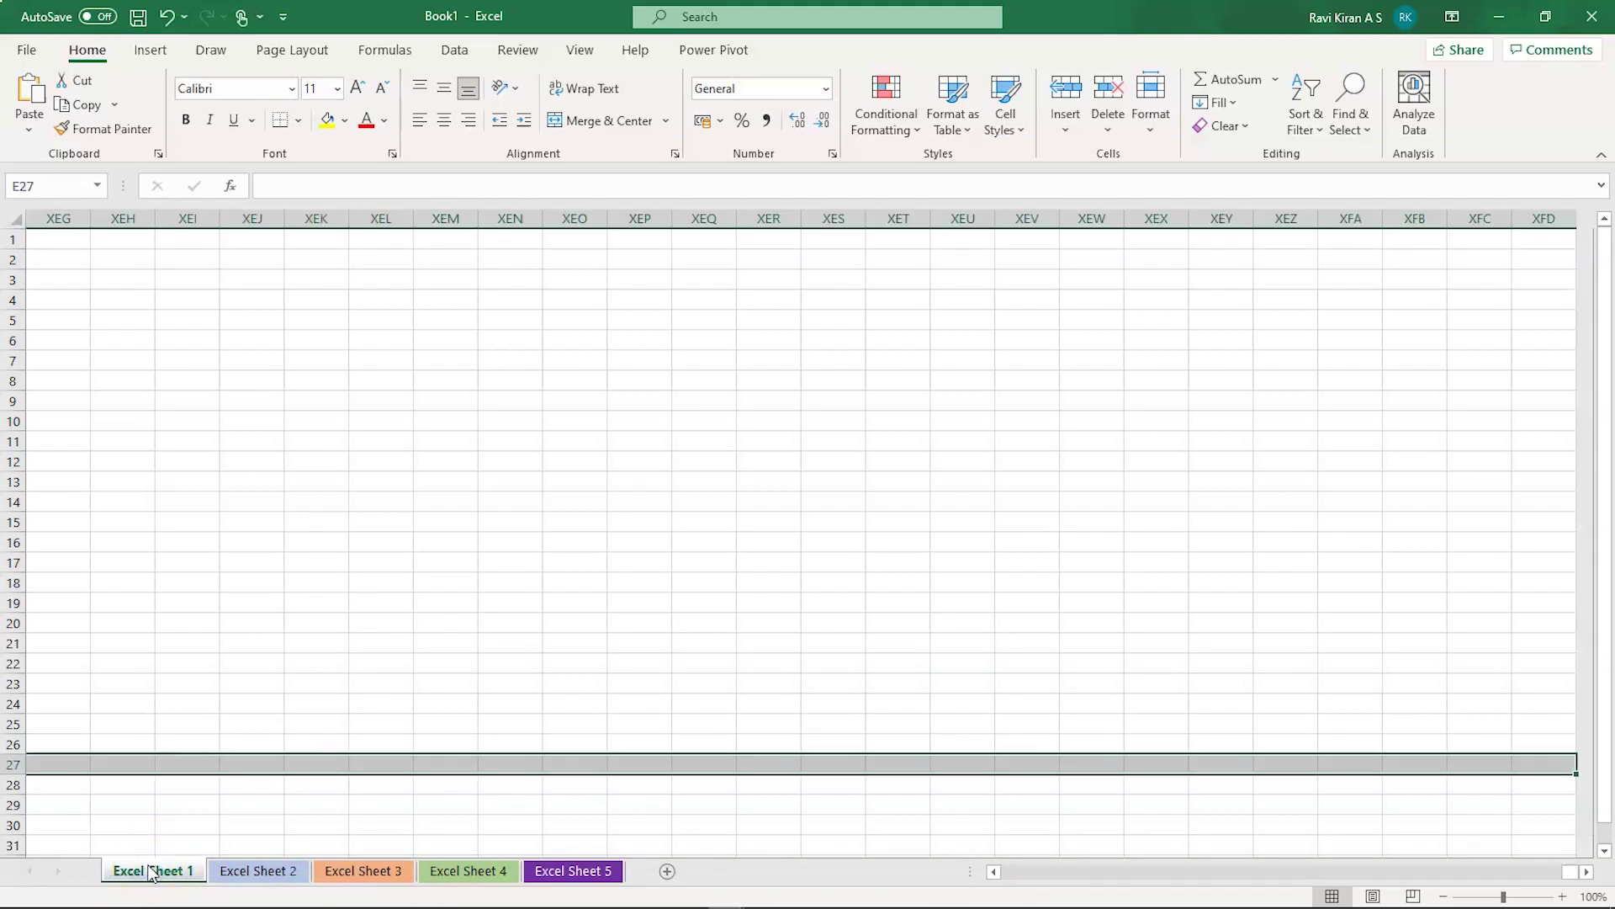
left_click(240, 806)
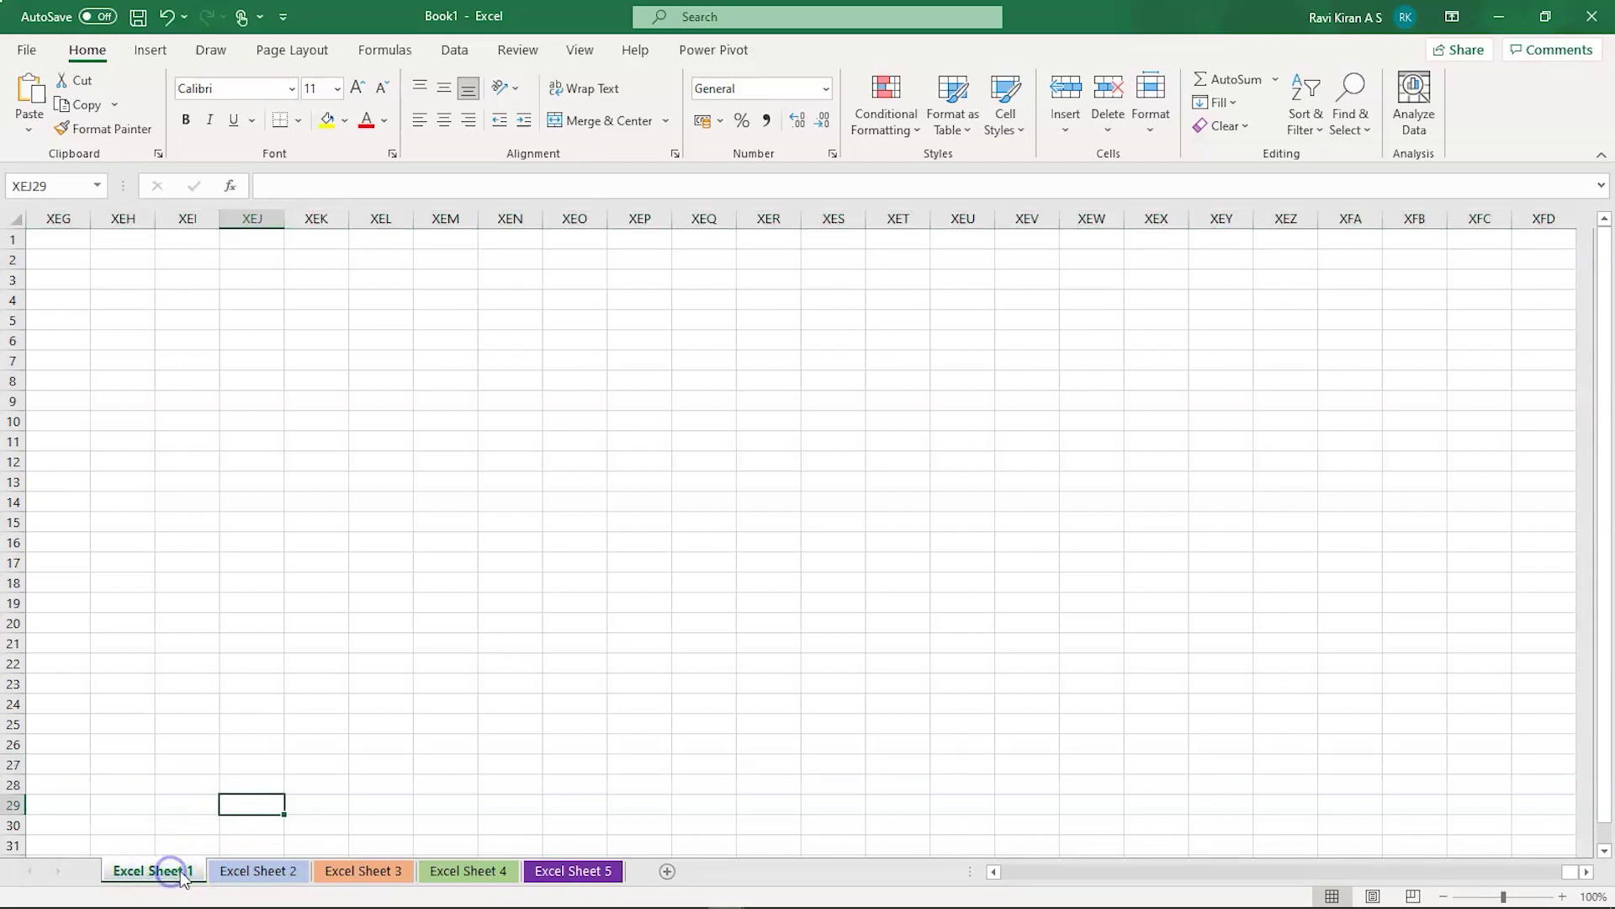
left_click(231, 872, "ctrl")
left_click(331, 871, "ctrl")
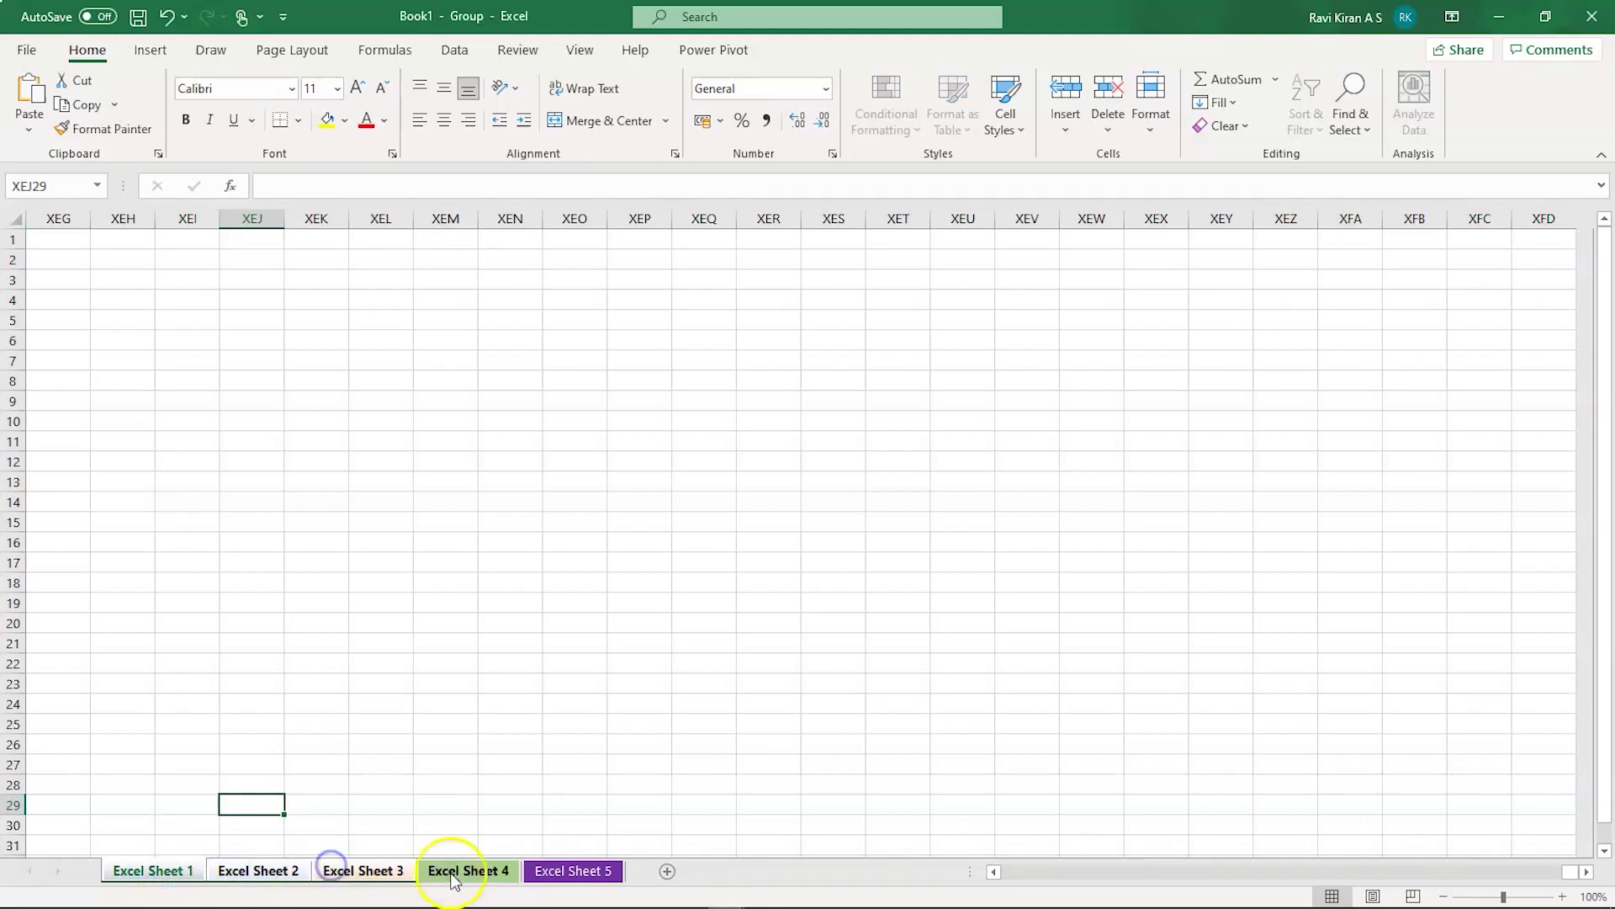
left_click(461, 872, "ctrl")
left_click(571, 871, "ctrl")
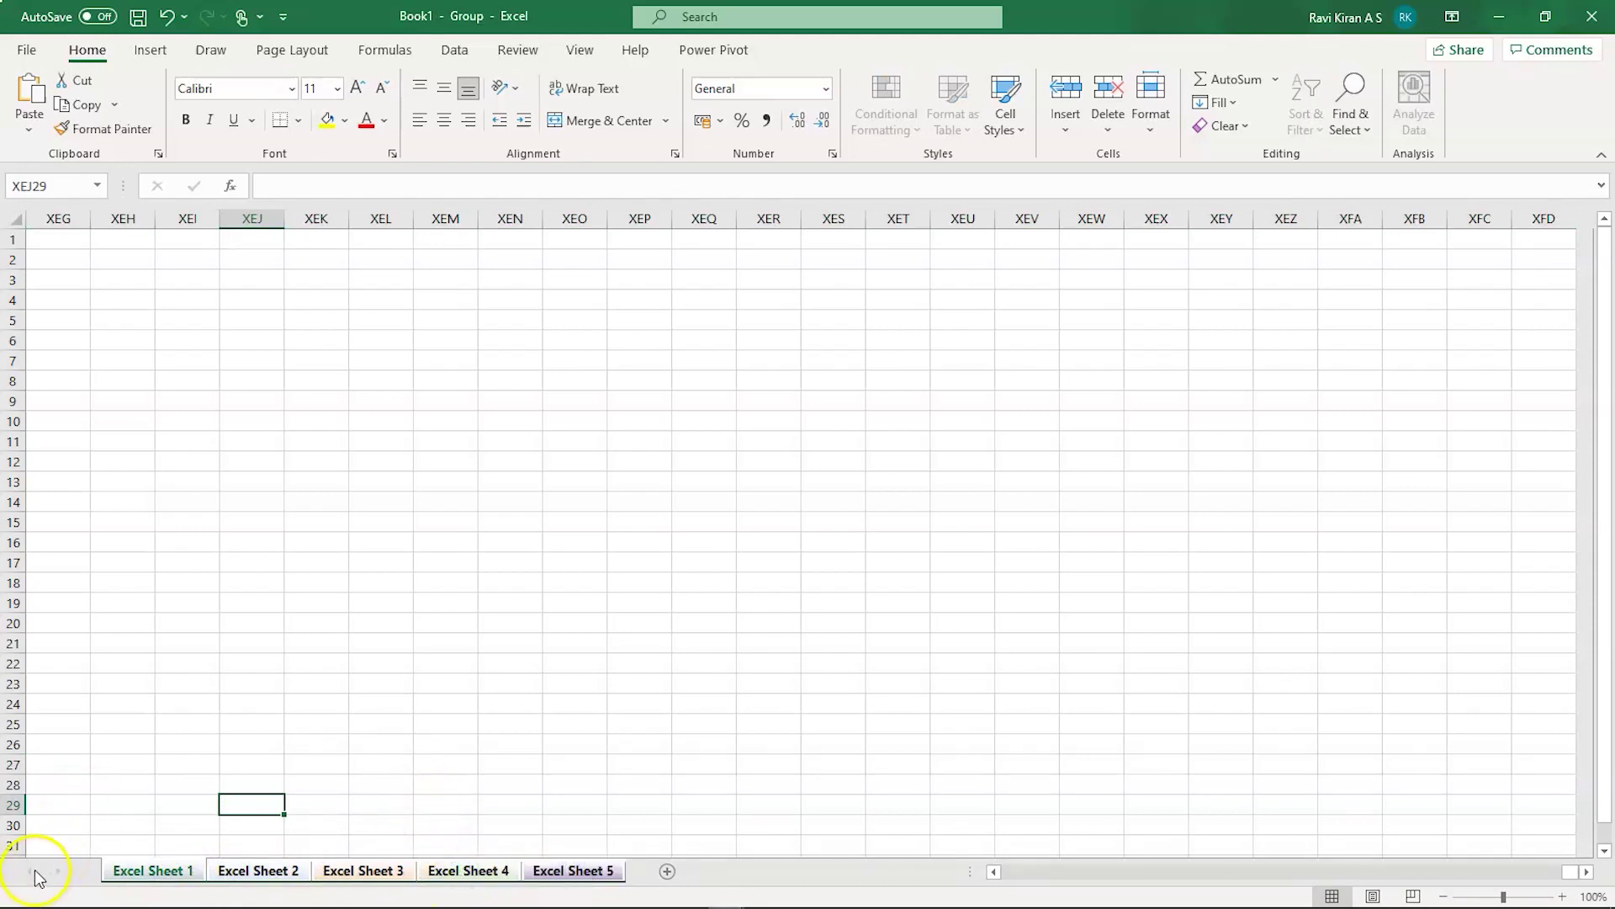
Ungroup the sheets and view Excel Sheets 1, 2 and 3 individually
right_click(172, 870)
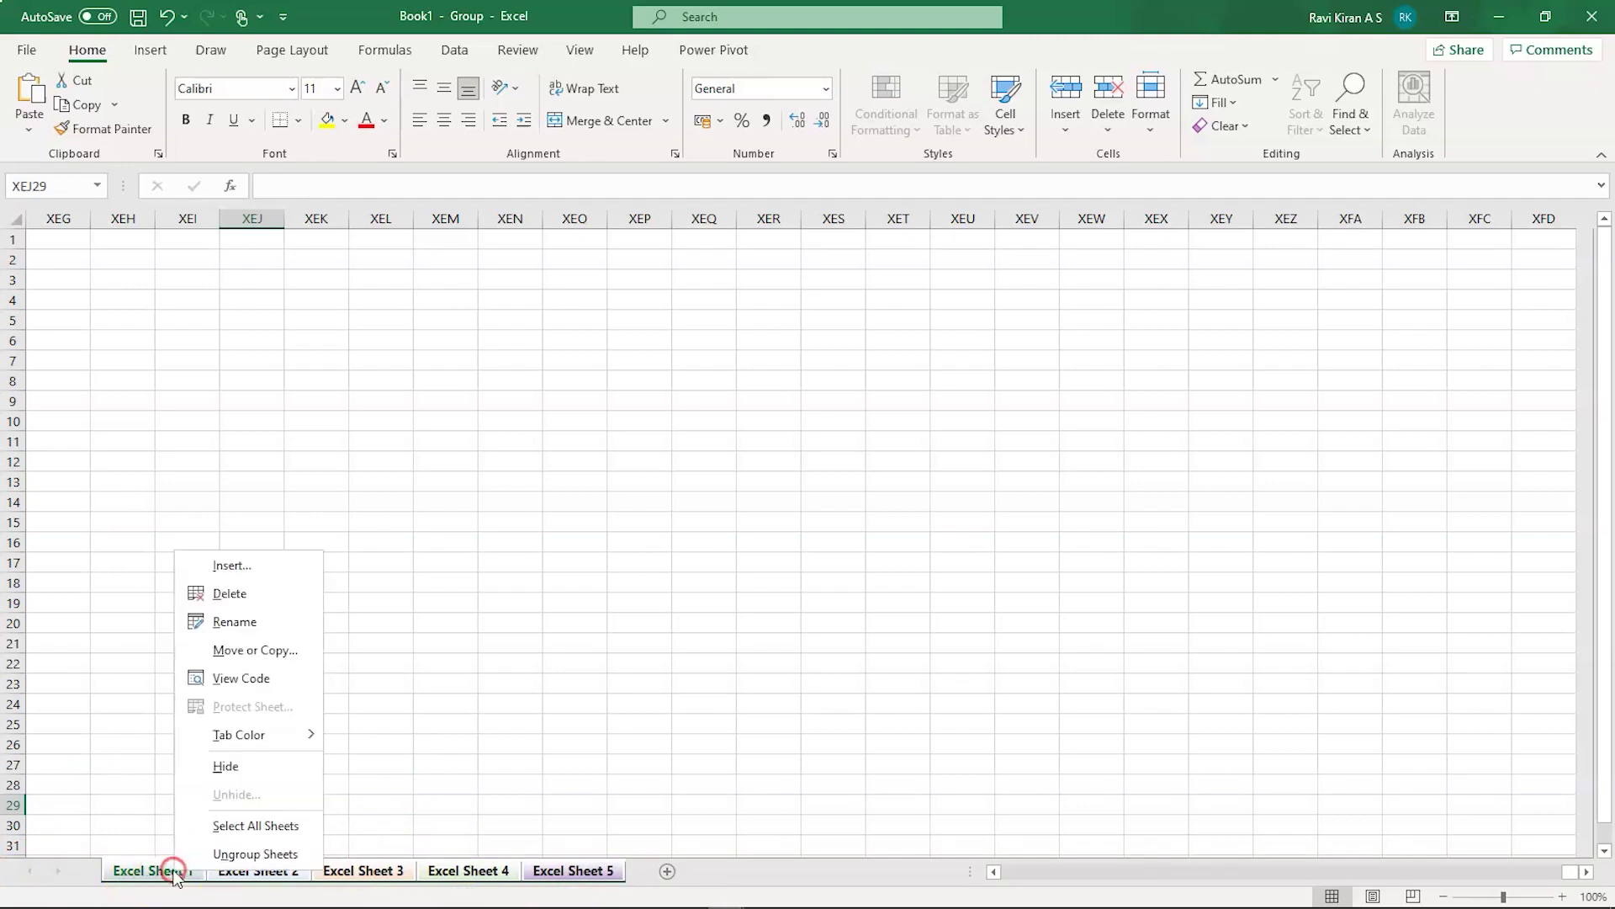
left_click(173, 870)
left_click(168, 869)
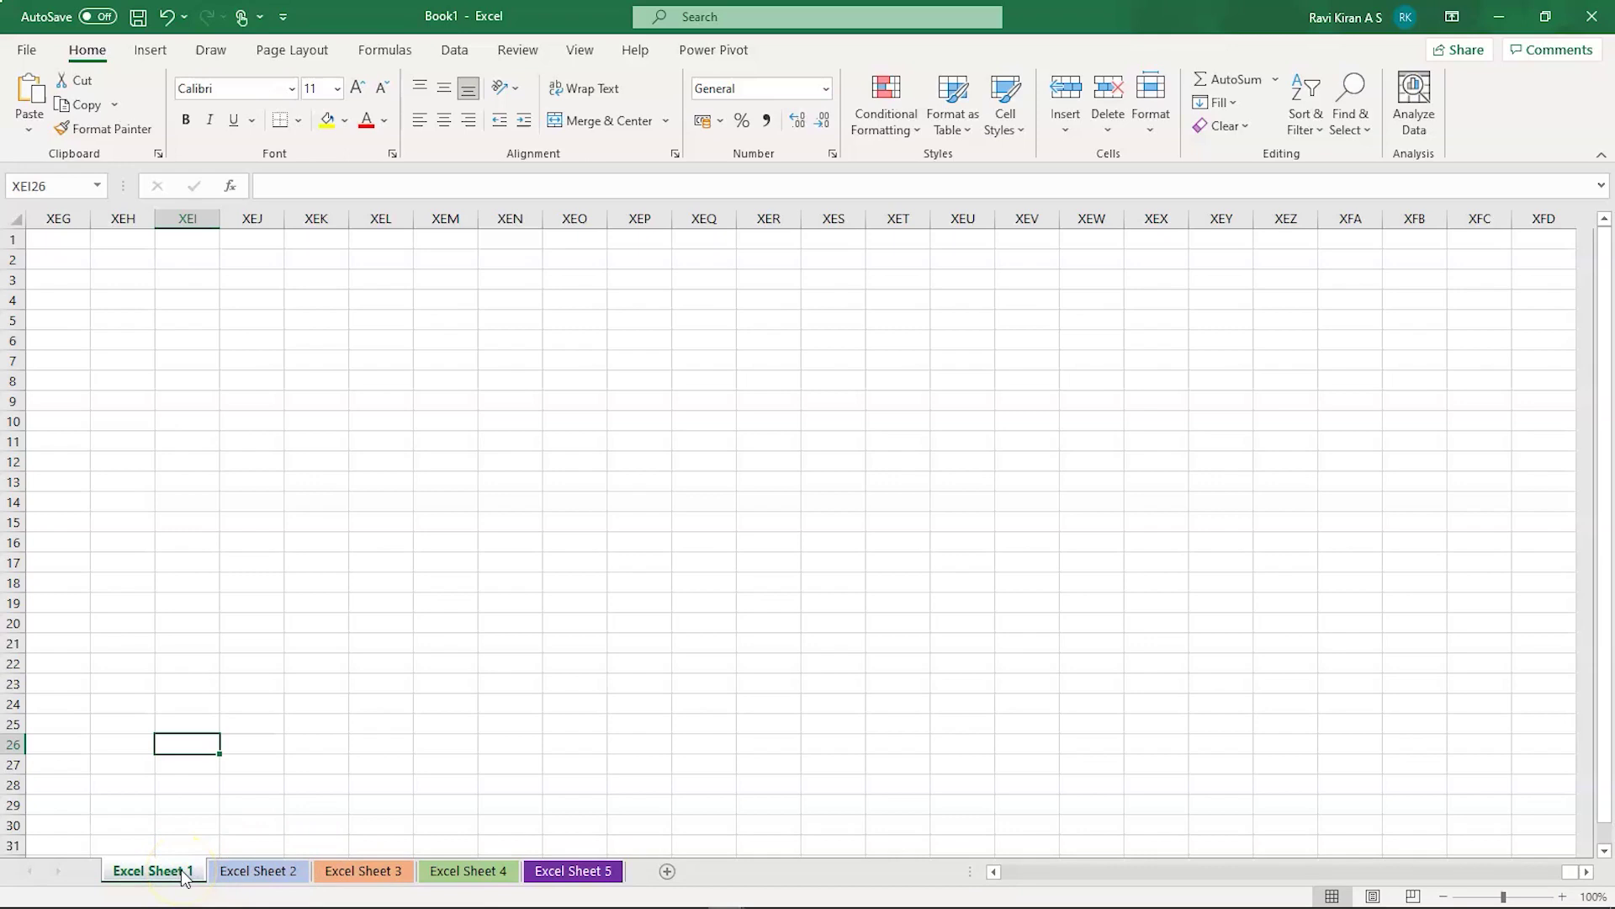
left_click(266, 872)
left_click(335, 875)
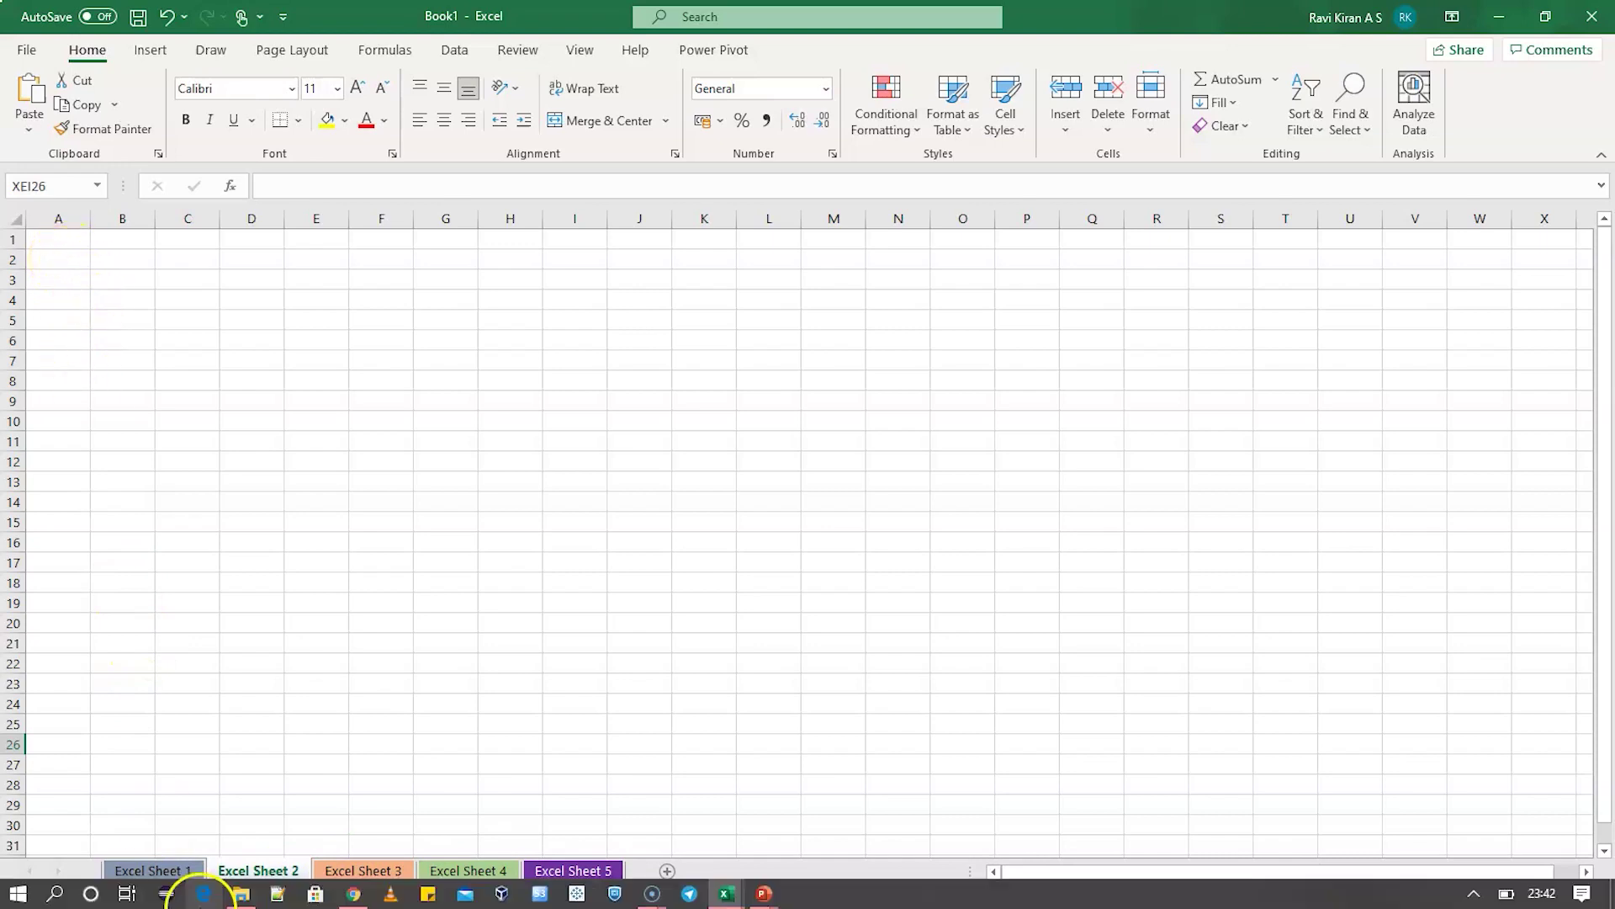
Regroup Excel Sheet 1 with Excel Sheets 2, 3, 4 and 5
left_click(165, 875)
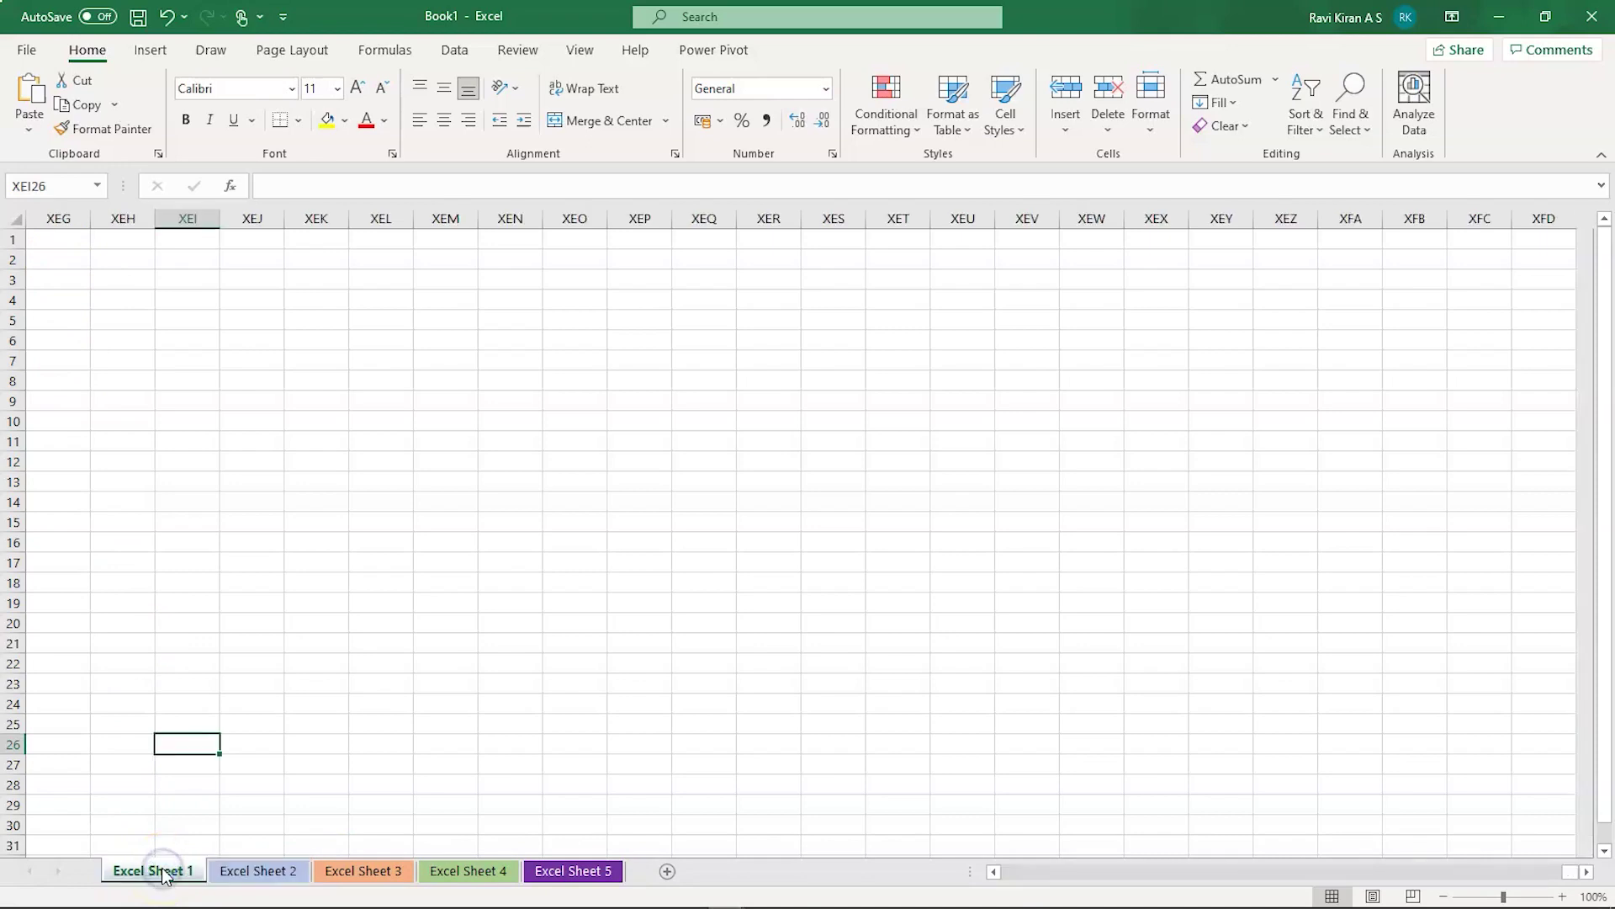
left_click(232, 876)
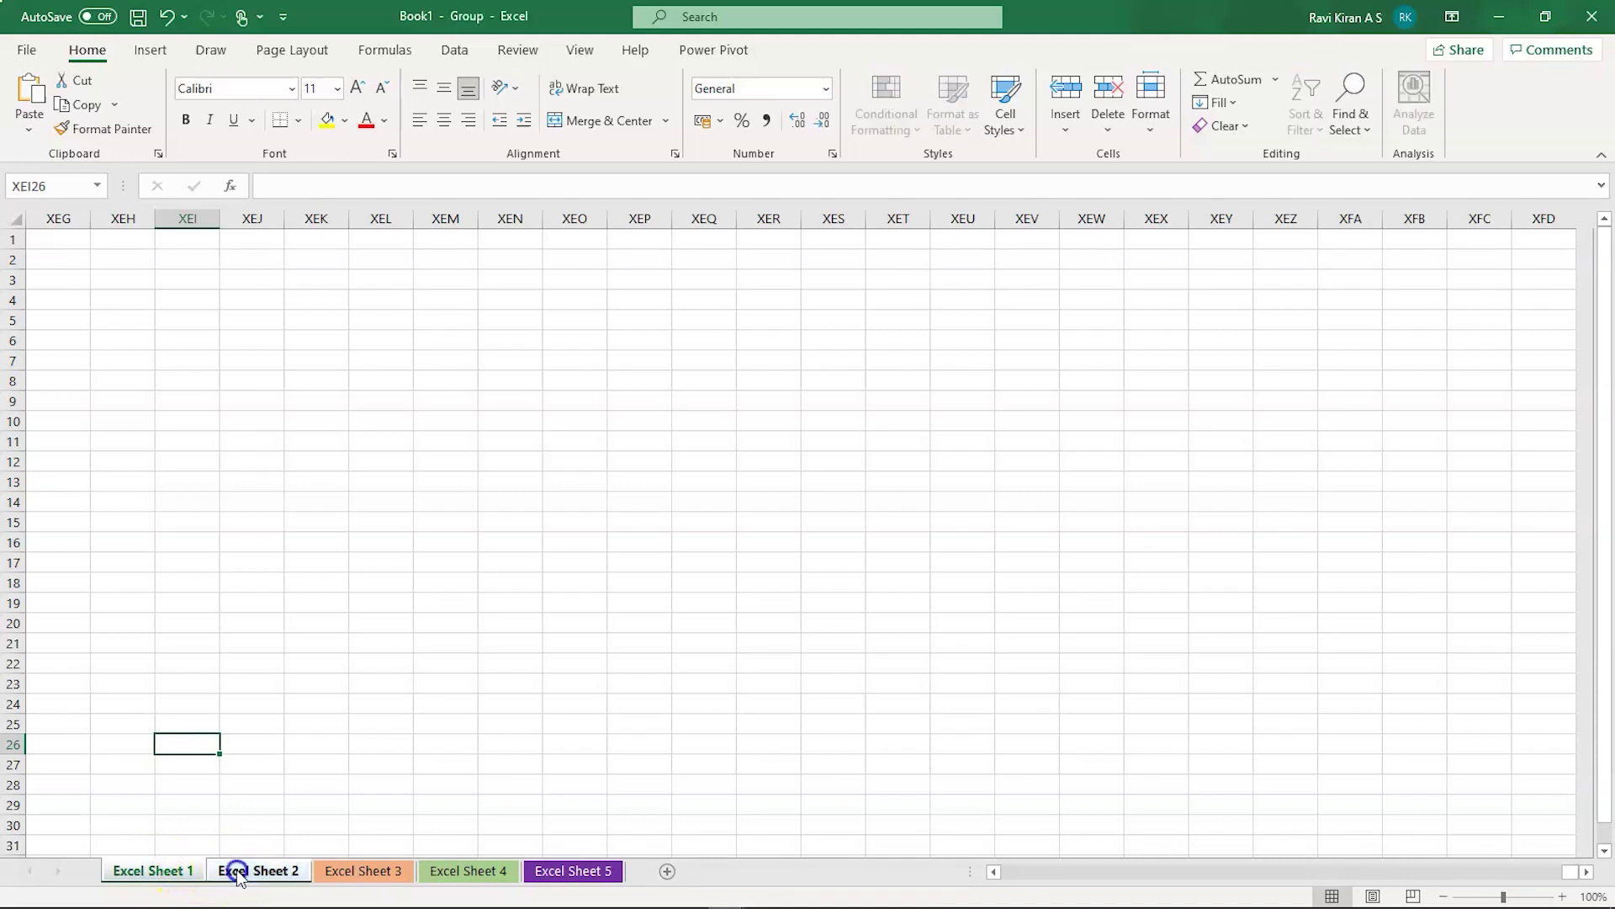
left_click(363, 871, "ctrl")
left_click(467, 873, "ctrl")
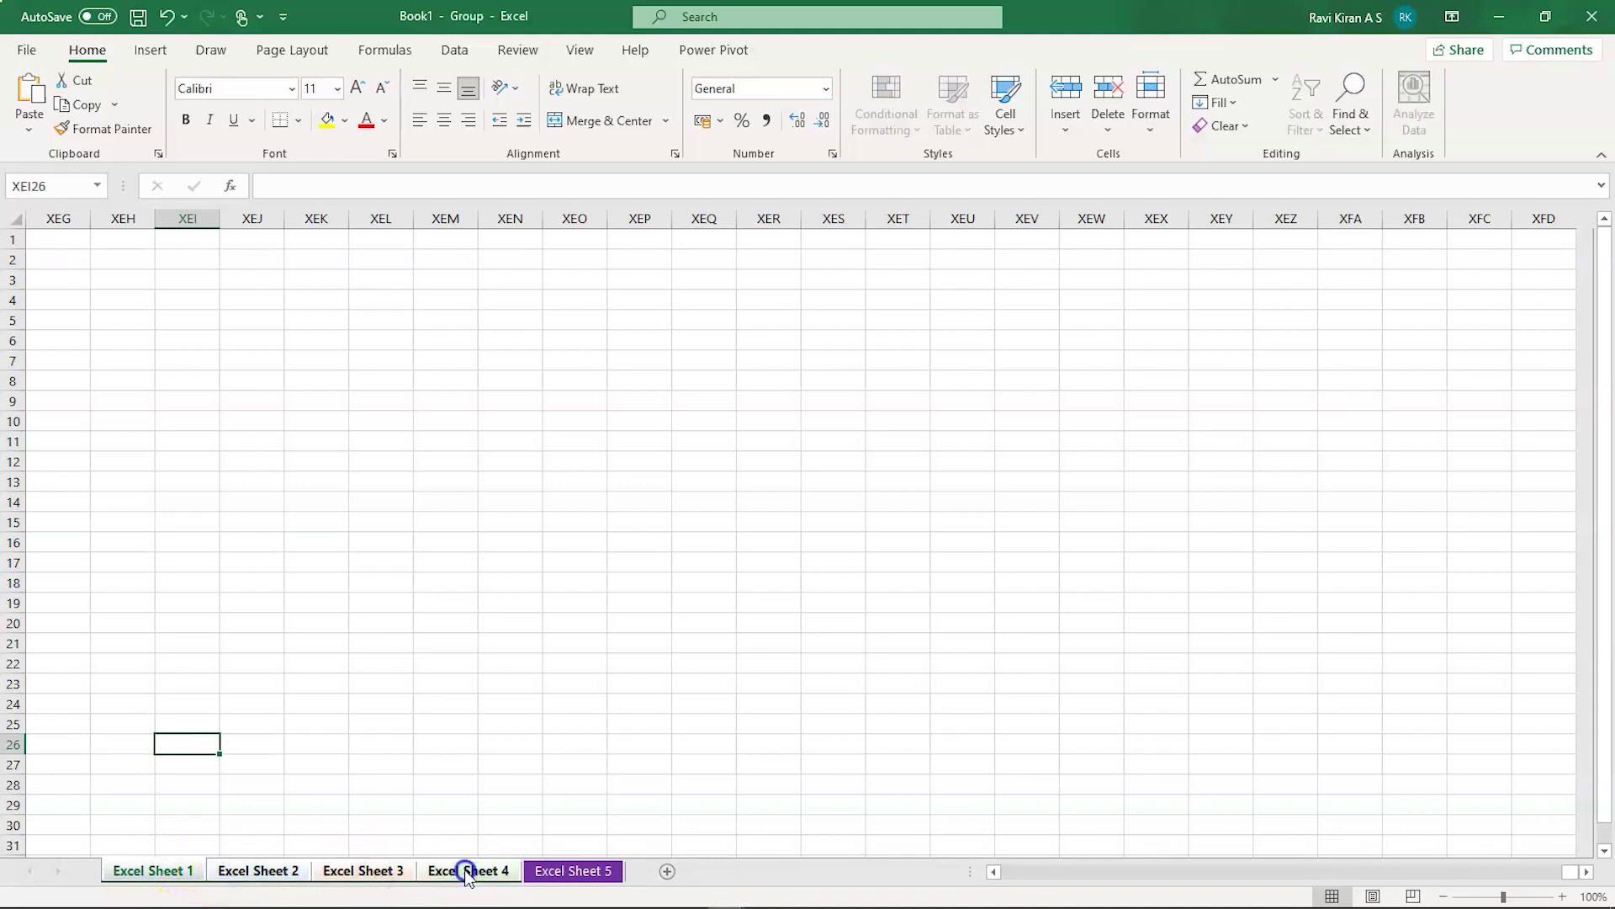
left_click(572, 872, "ctrl")
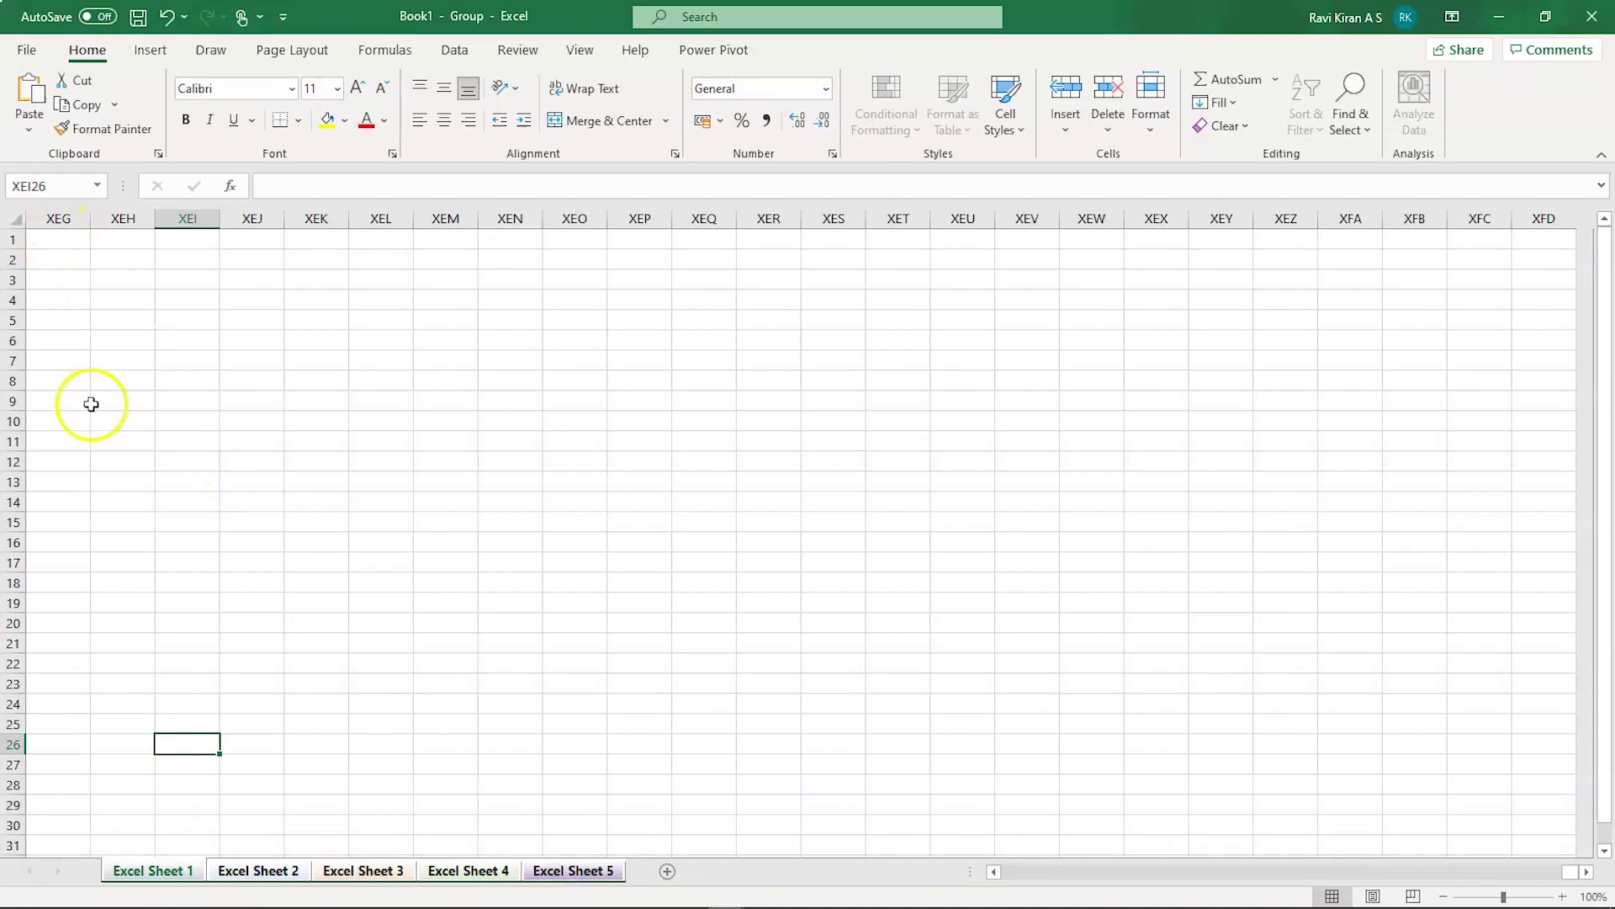
Enter the headers Roll No, Name, Percentage, Address and Phone into XEG1 through XEK1
double_click(56, 241)
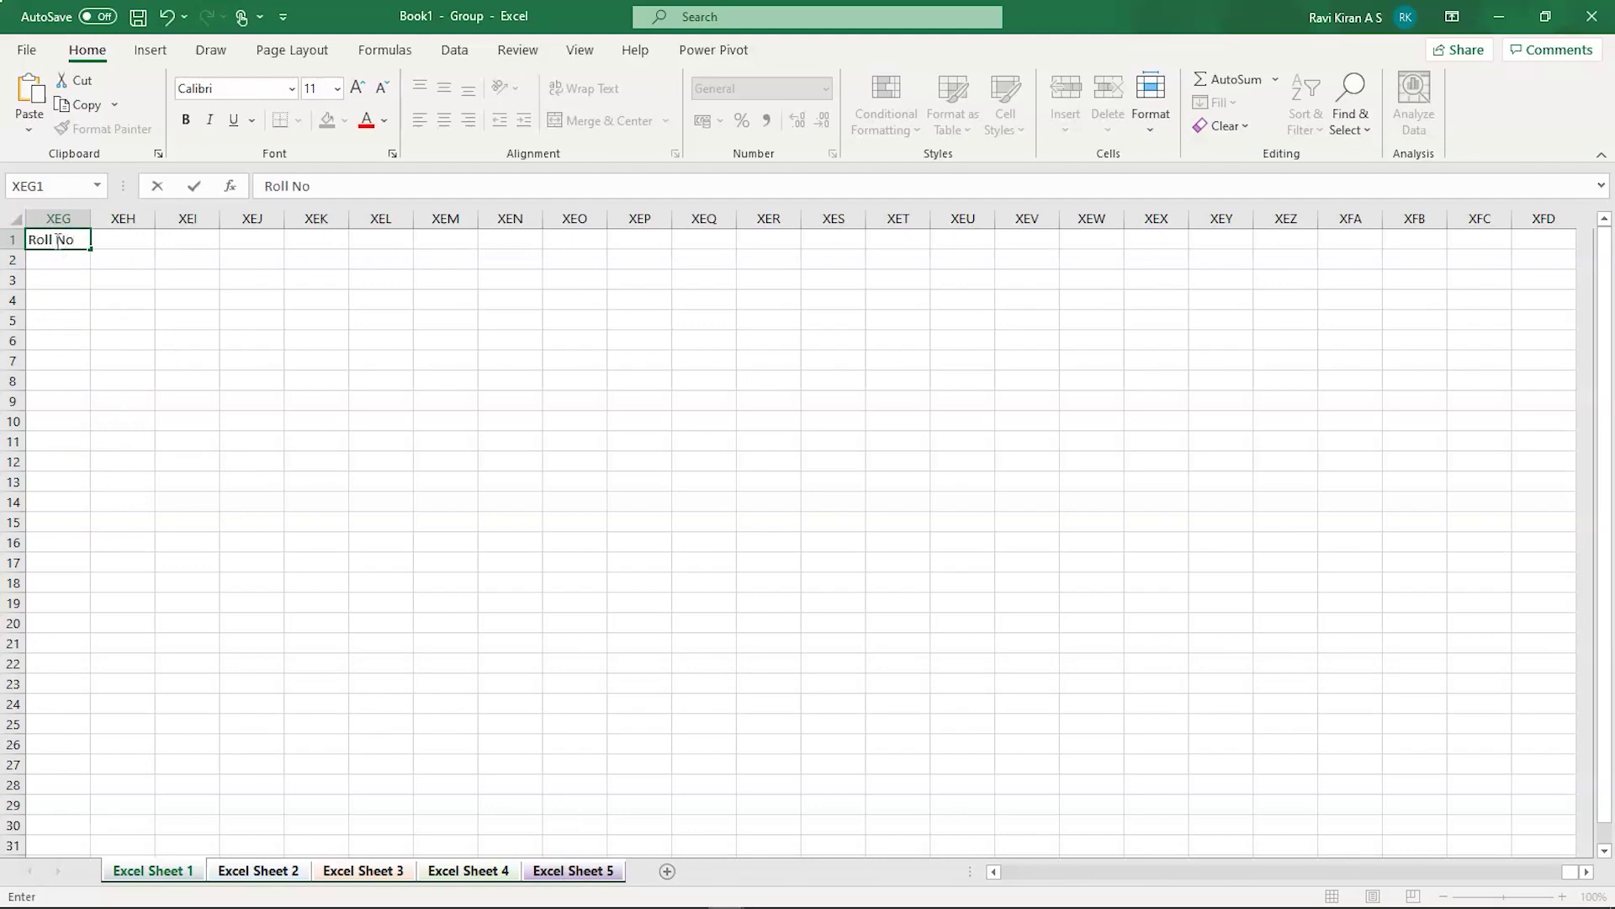
key("Tab")
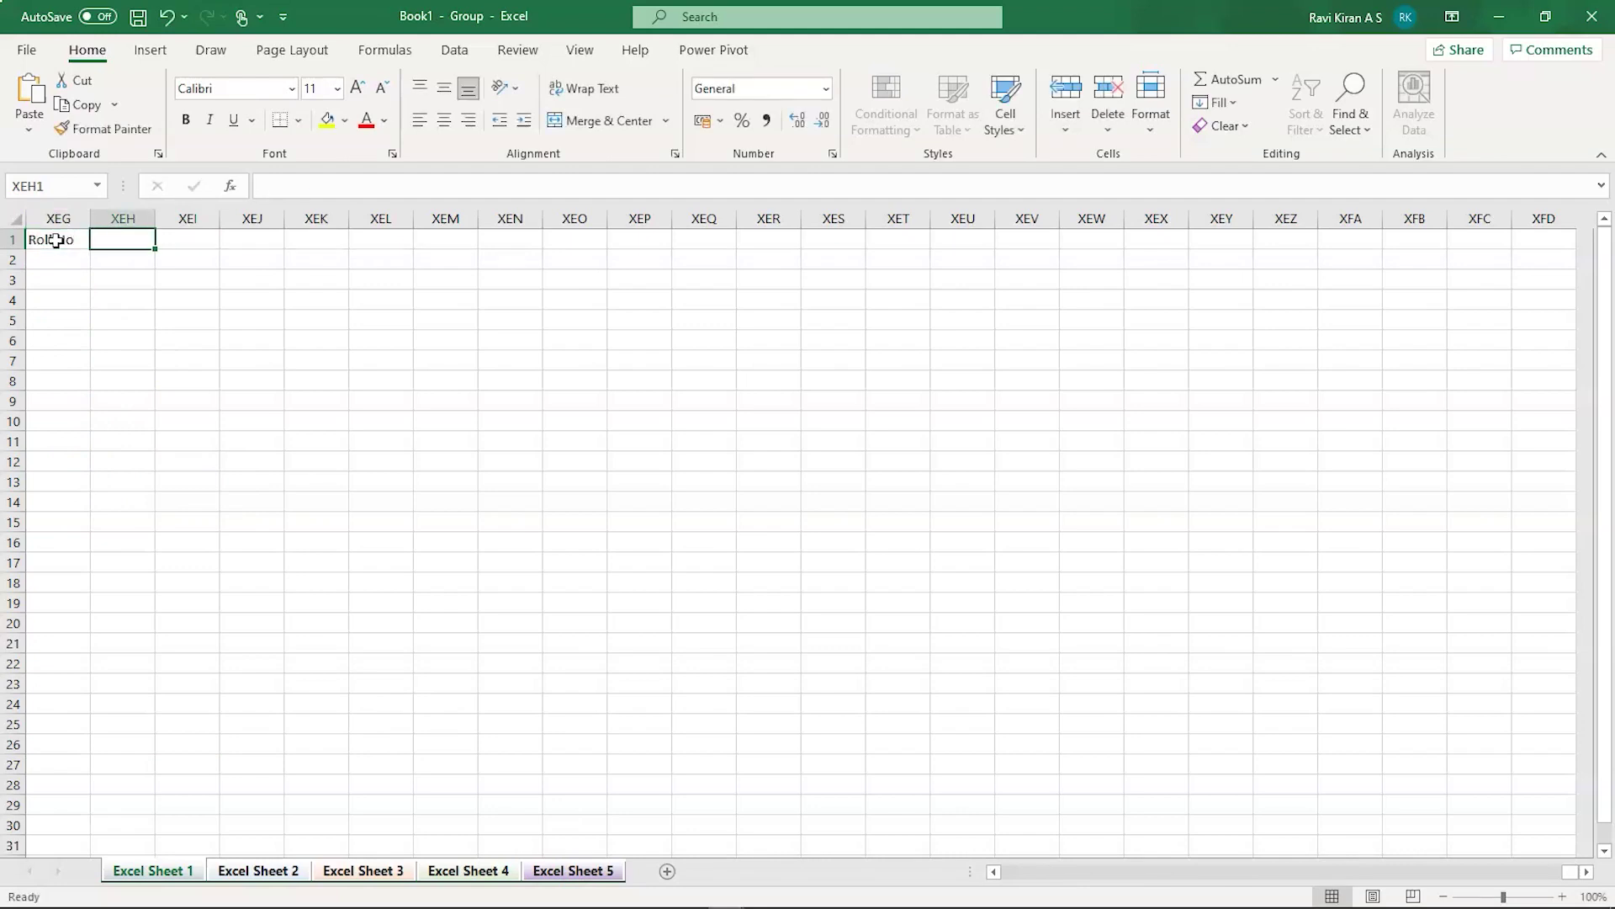
type("Name")
key("Tab")
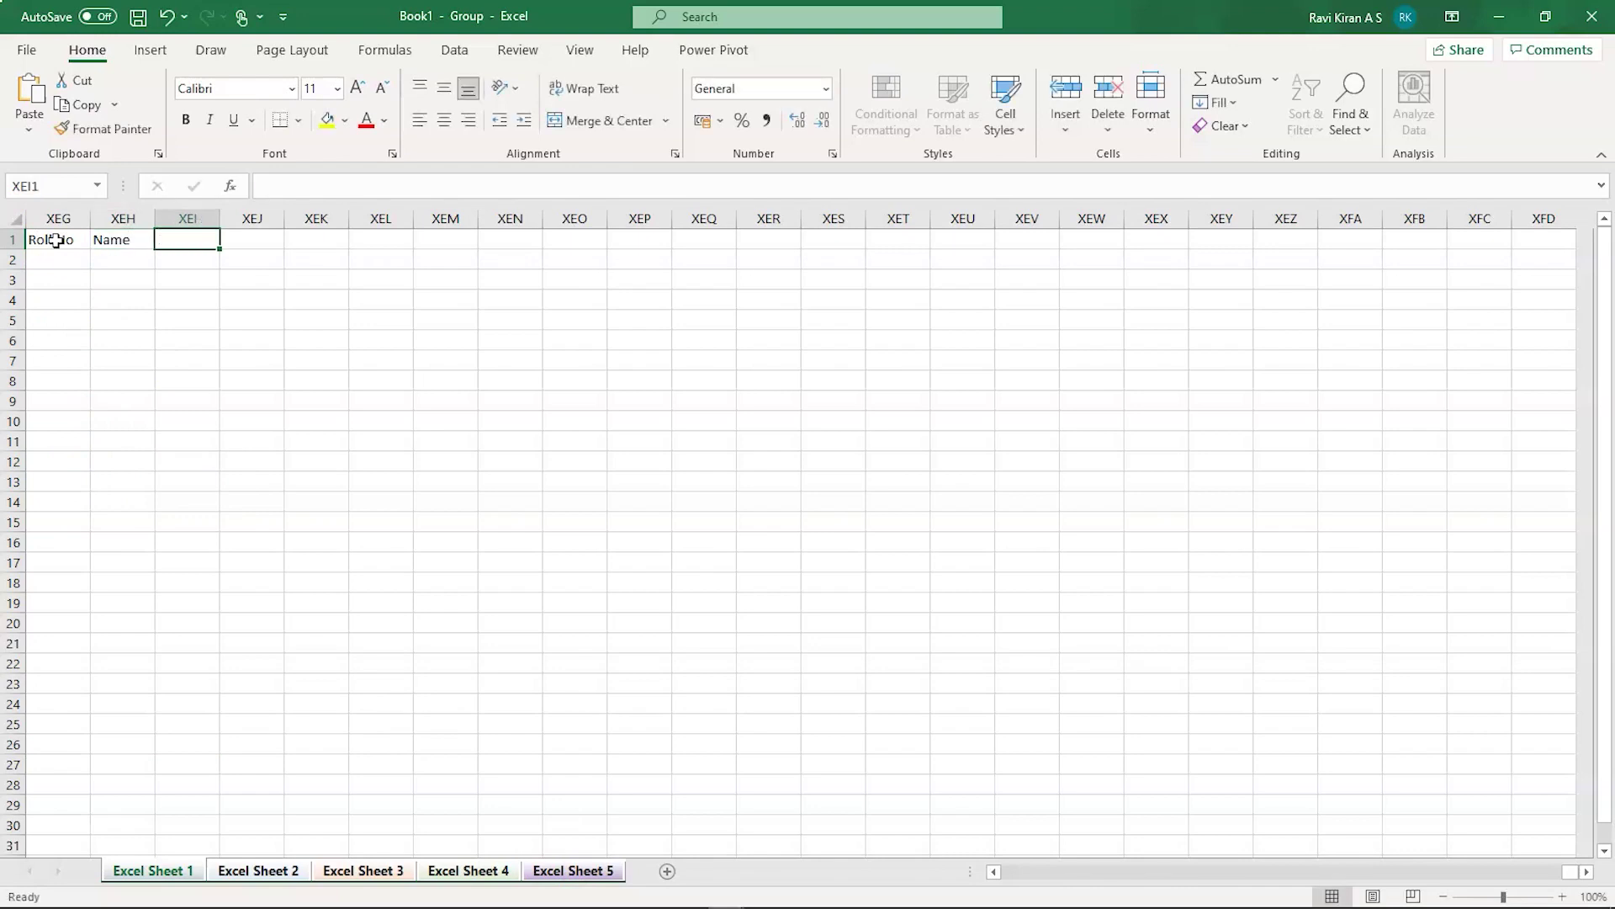
type("Perc")
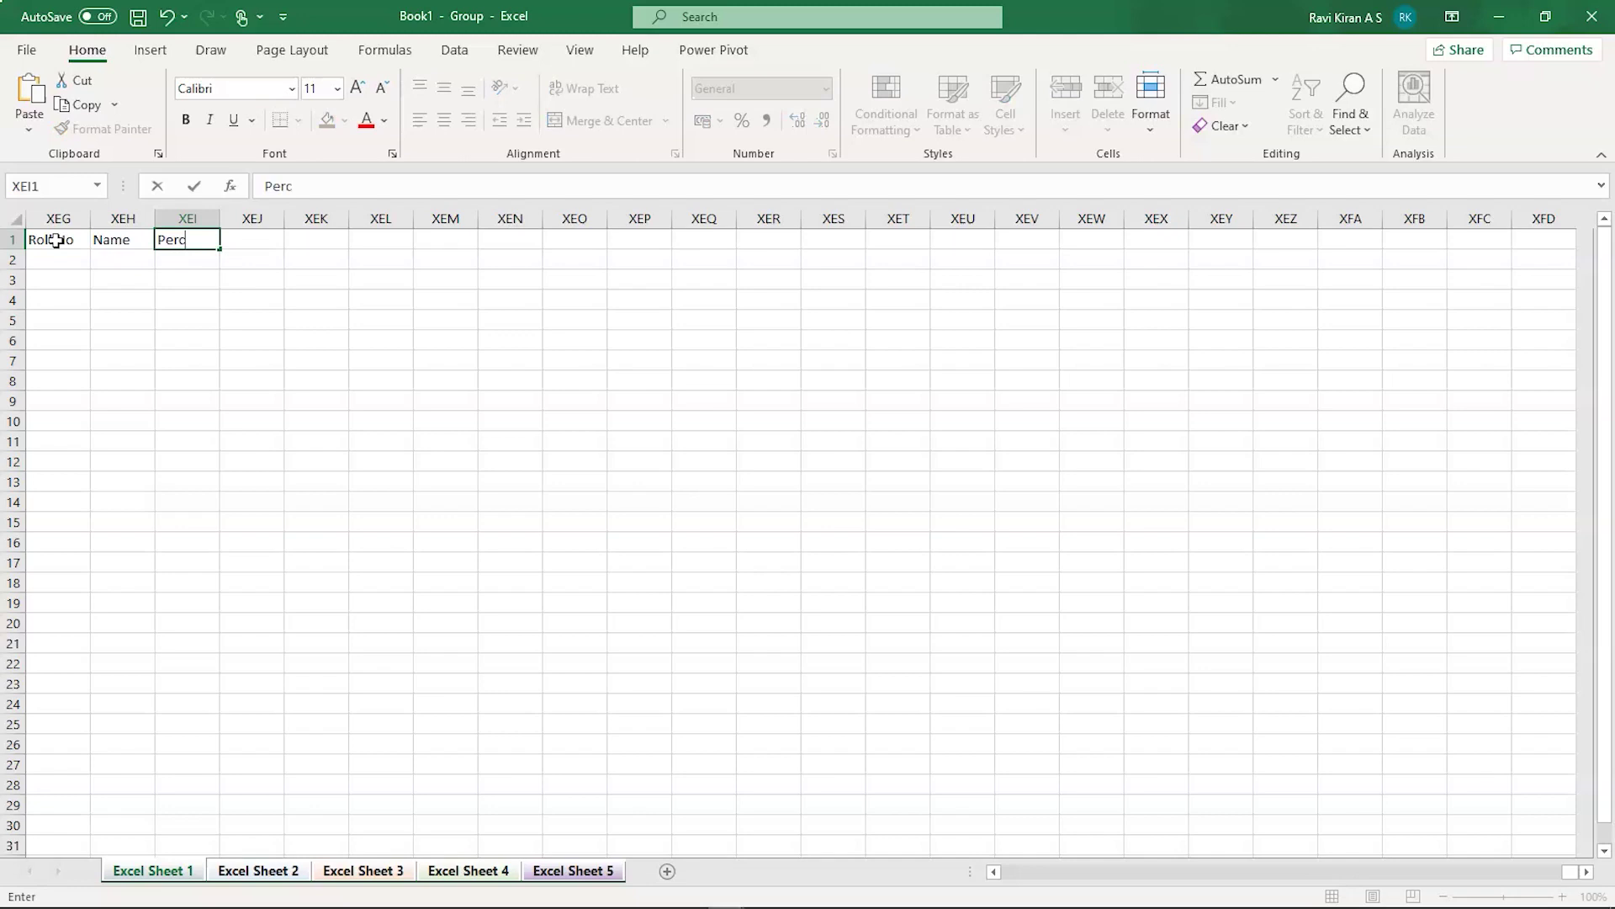
type("entage")
key("Tab")
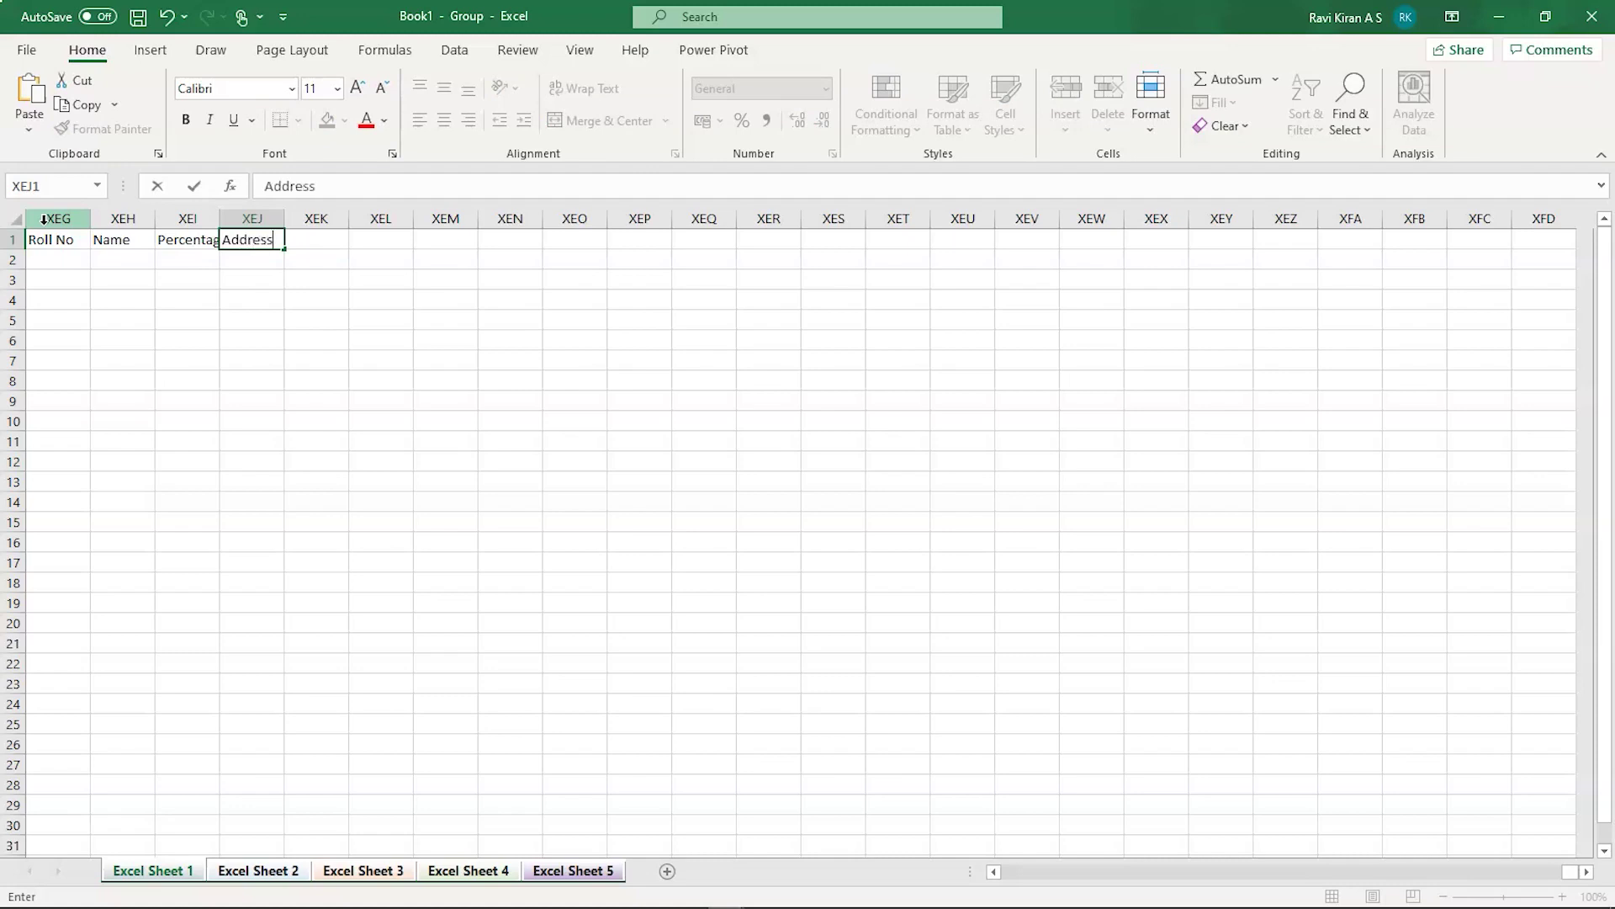
key("Tab")
type("P")
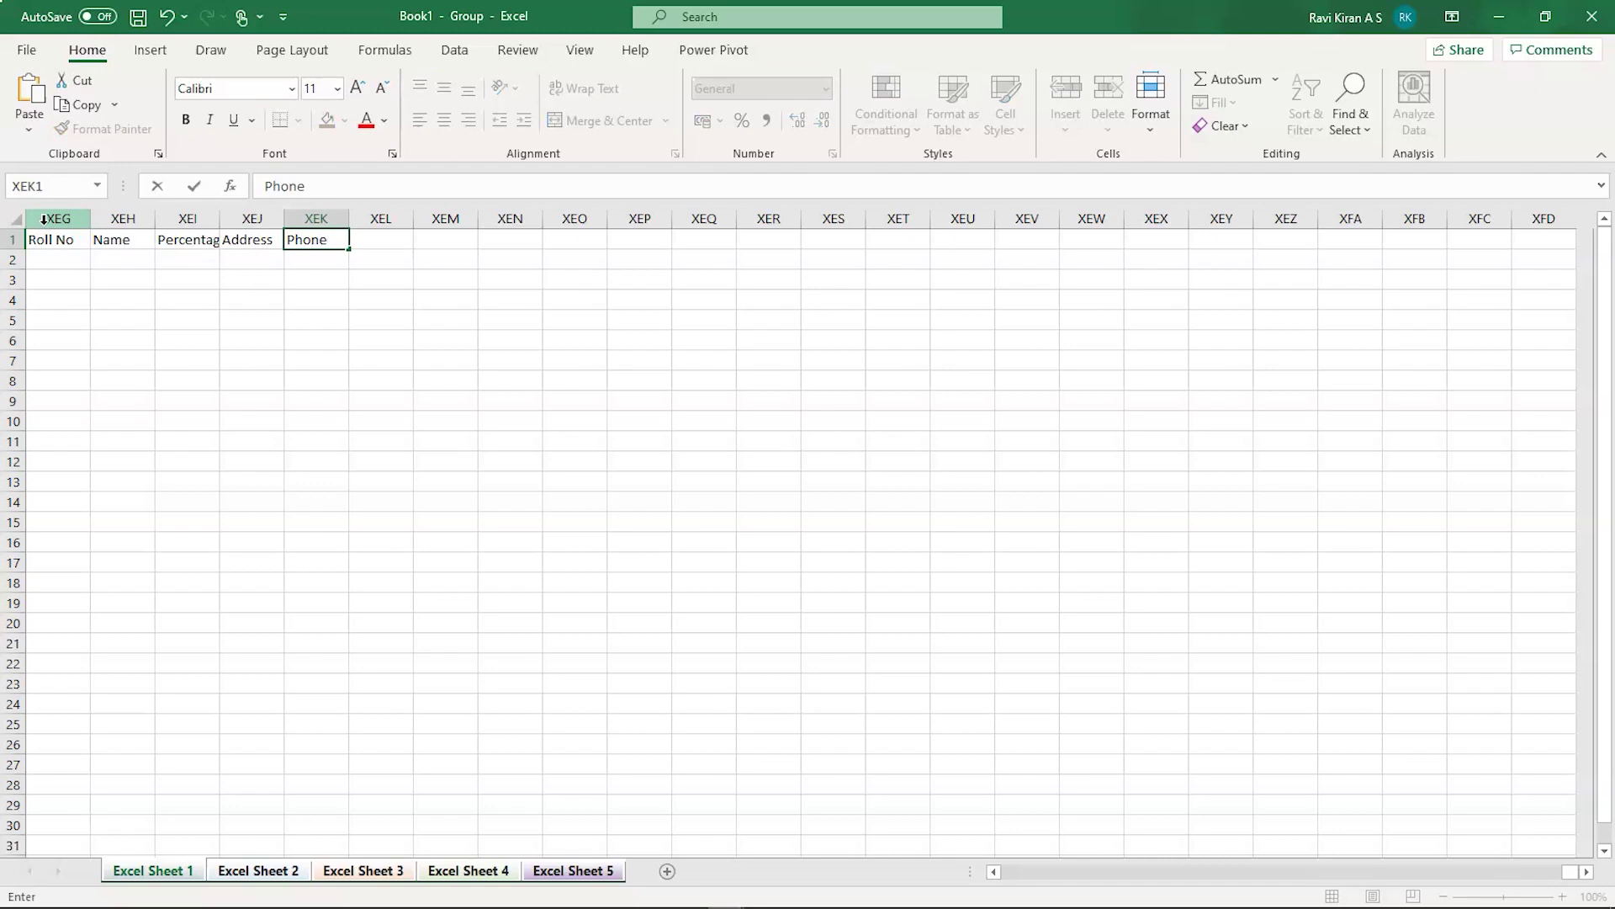
type("hone")
Resize columns XEG to XEK so each fits its header
left_click(52, 219)
left_click_drag(90, 219, 123, 219)
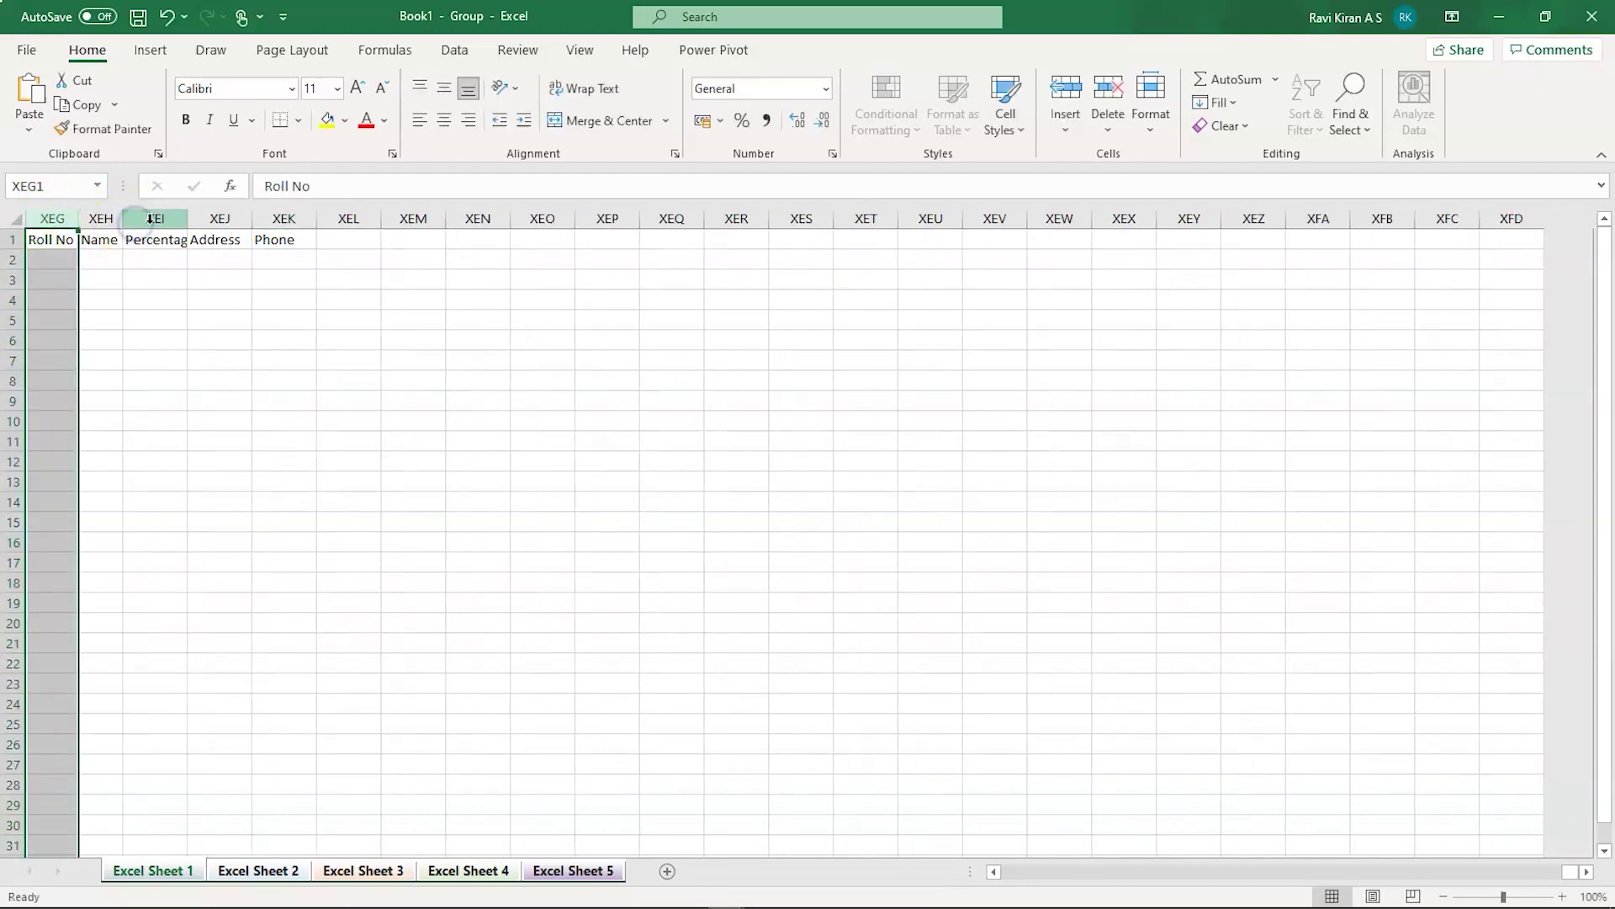
double_click(187, 219)
left_click_drag(265, 219, 256, 218)
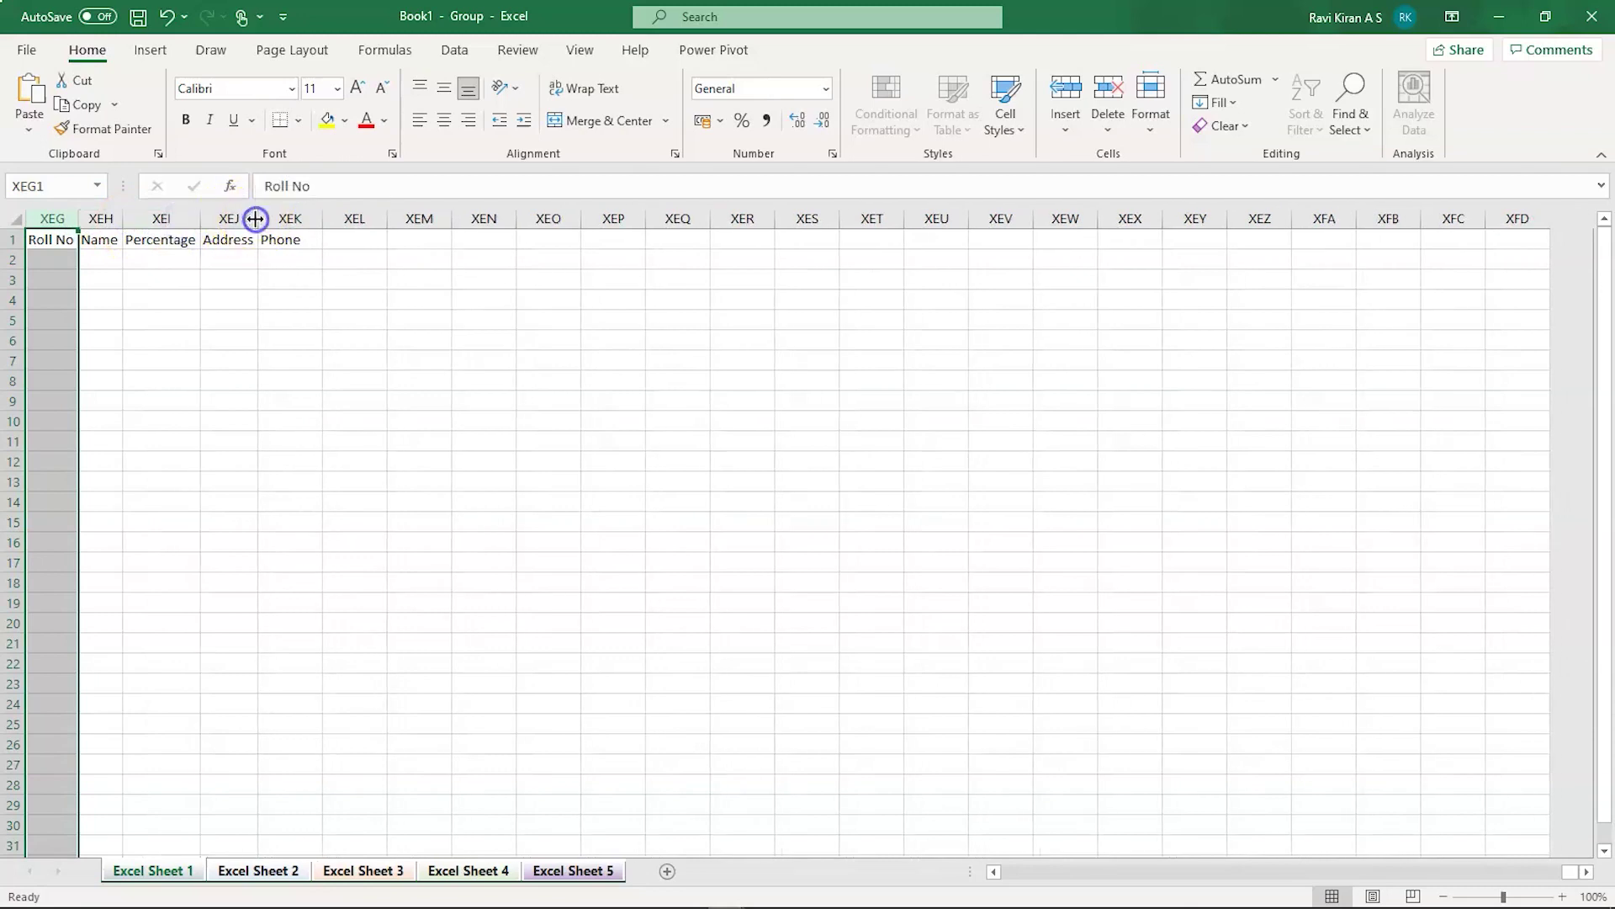
double_click(320, 219)
left_click(463, 447)
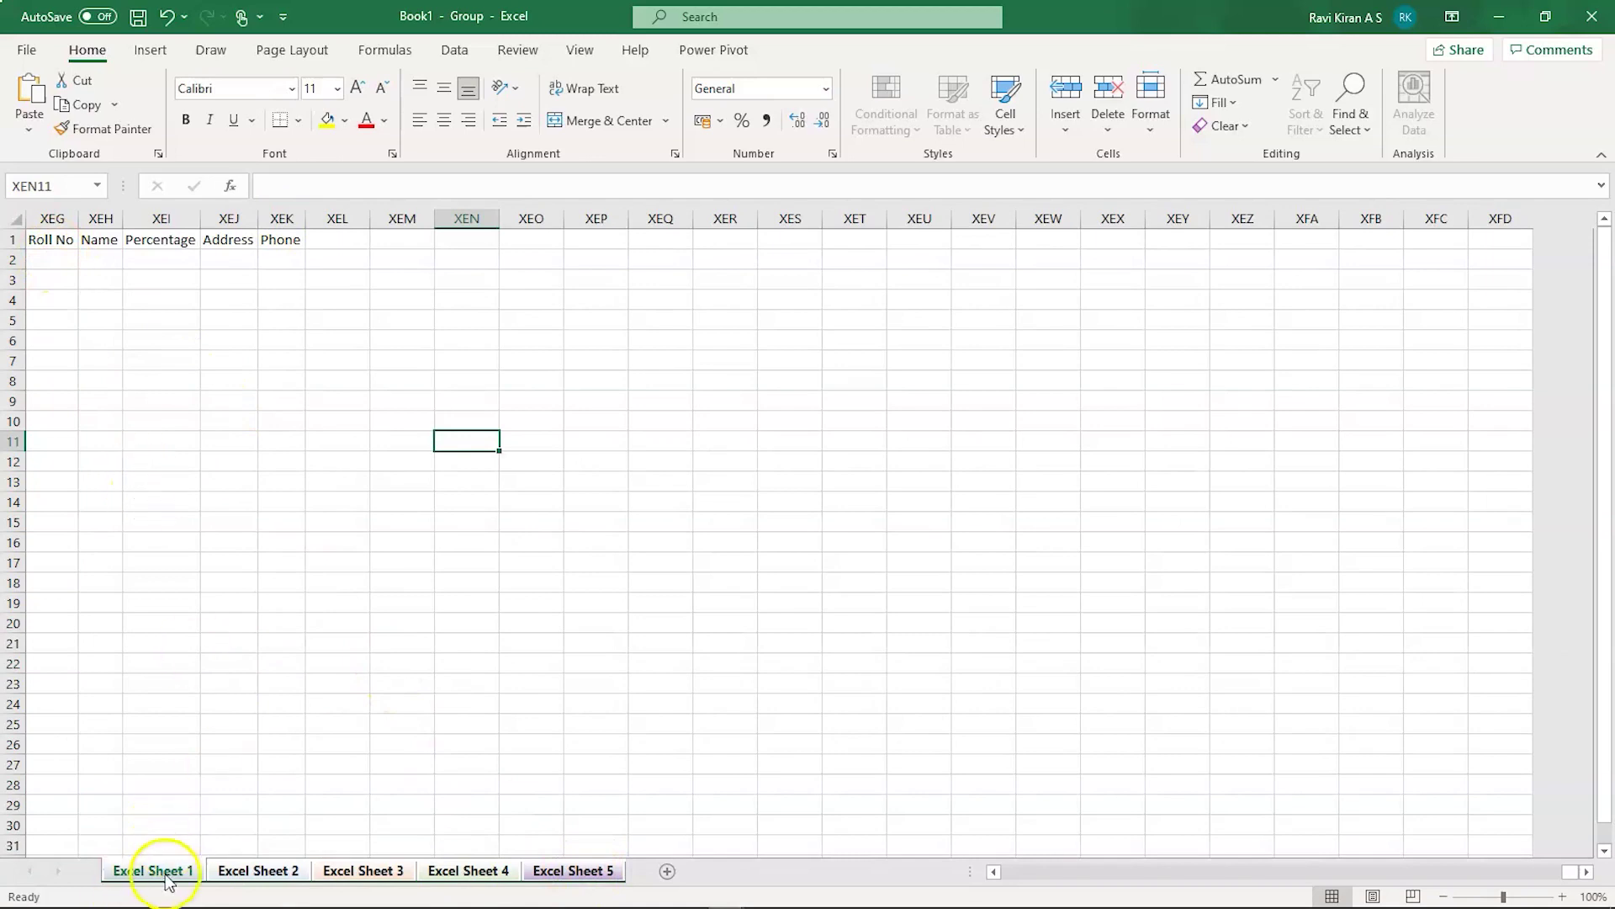
Ungroup the sheets, scroll Excel Sheet 5's columns right and back, then return to Excel Sheet 1
left_click(223, 873)
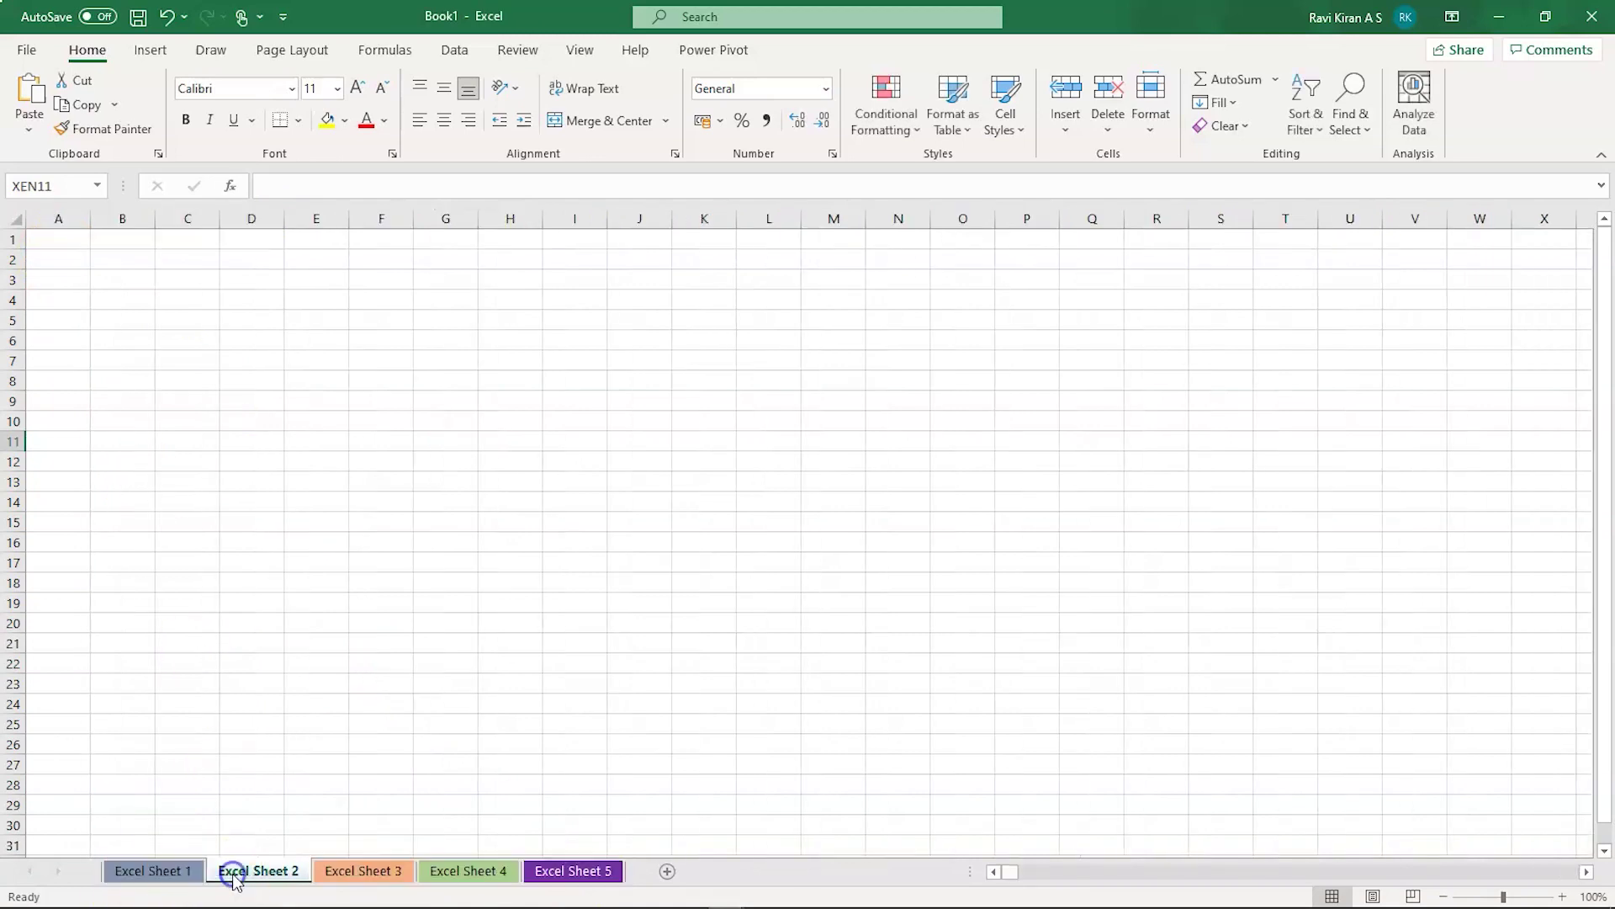
left_click_drag(188, 873, 41, 866)
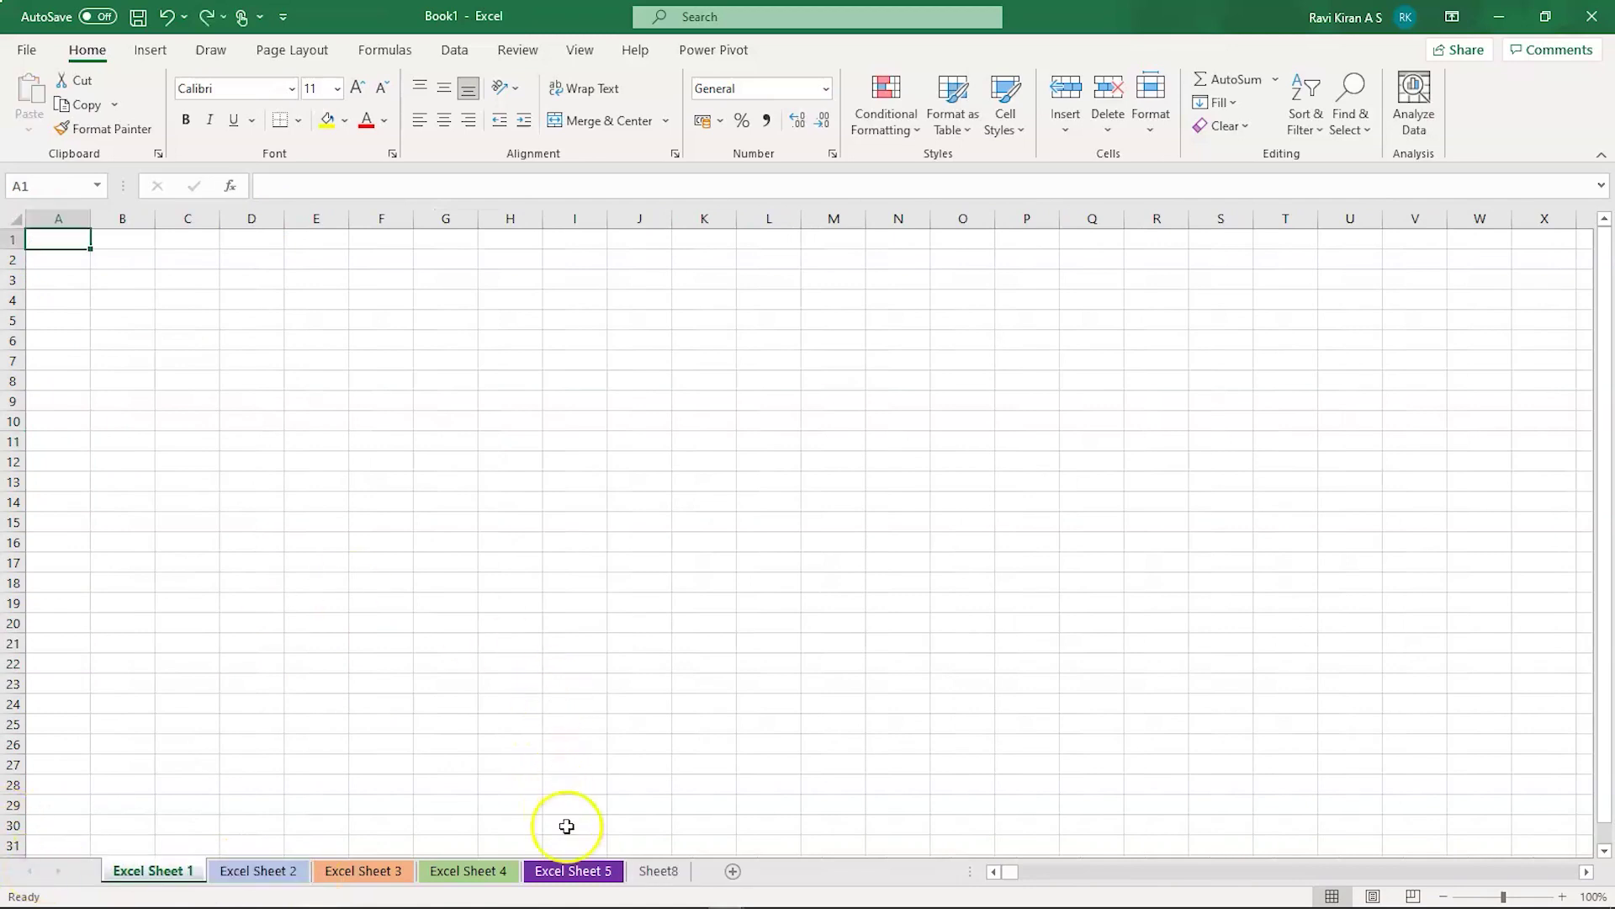
left_click(568, 875)
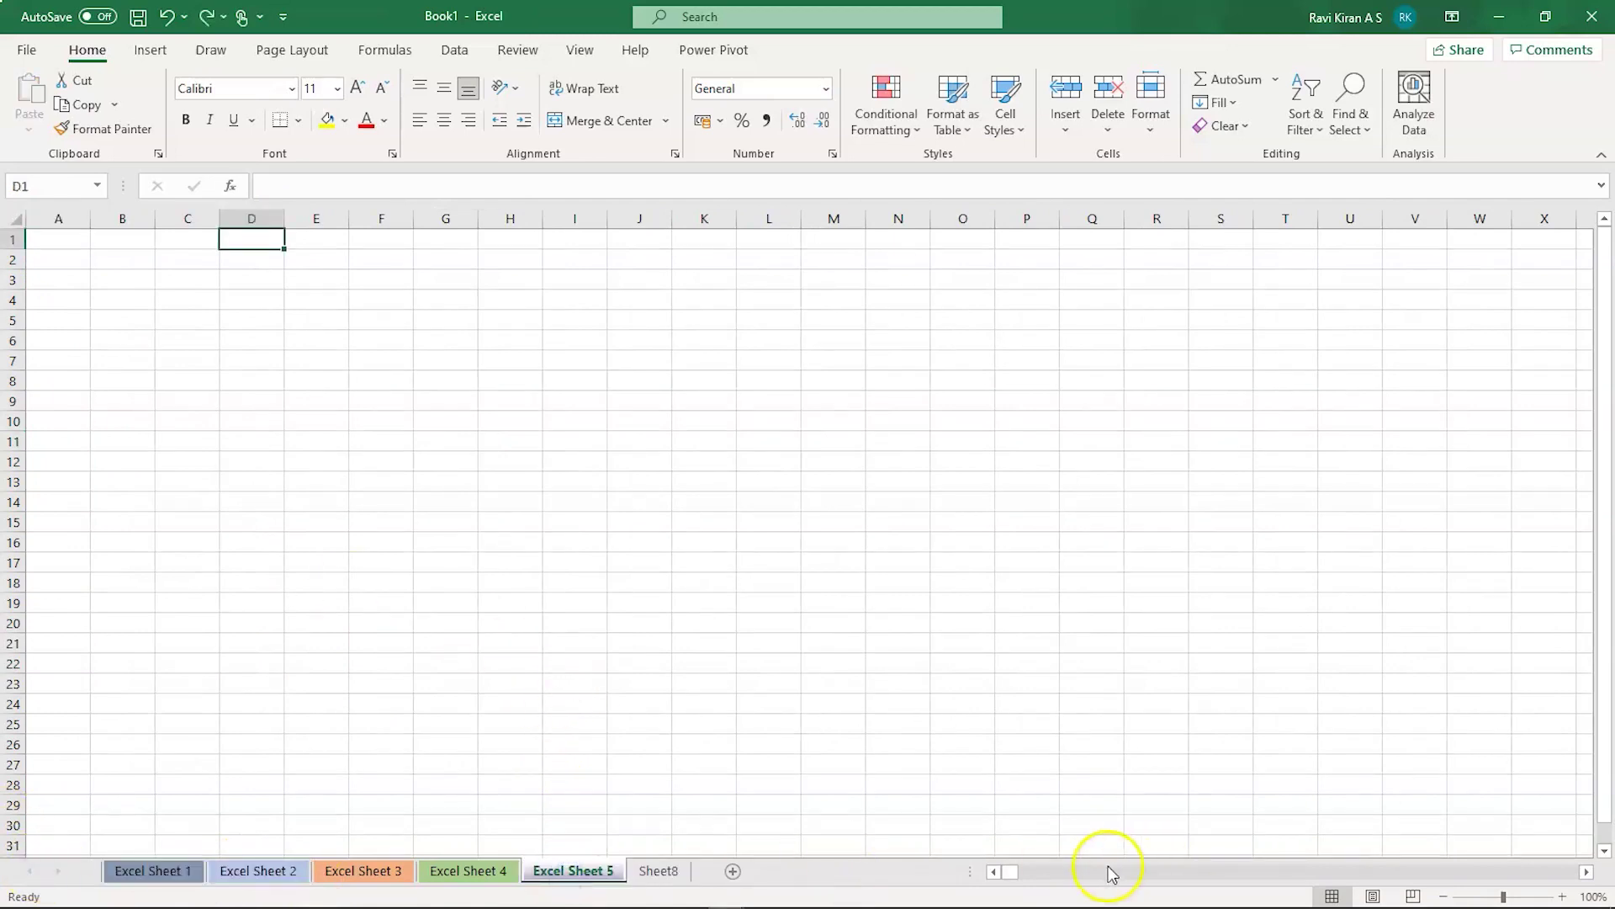
left_click_drag(1016, 872, 1590, 873)
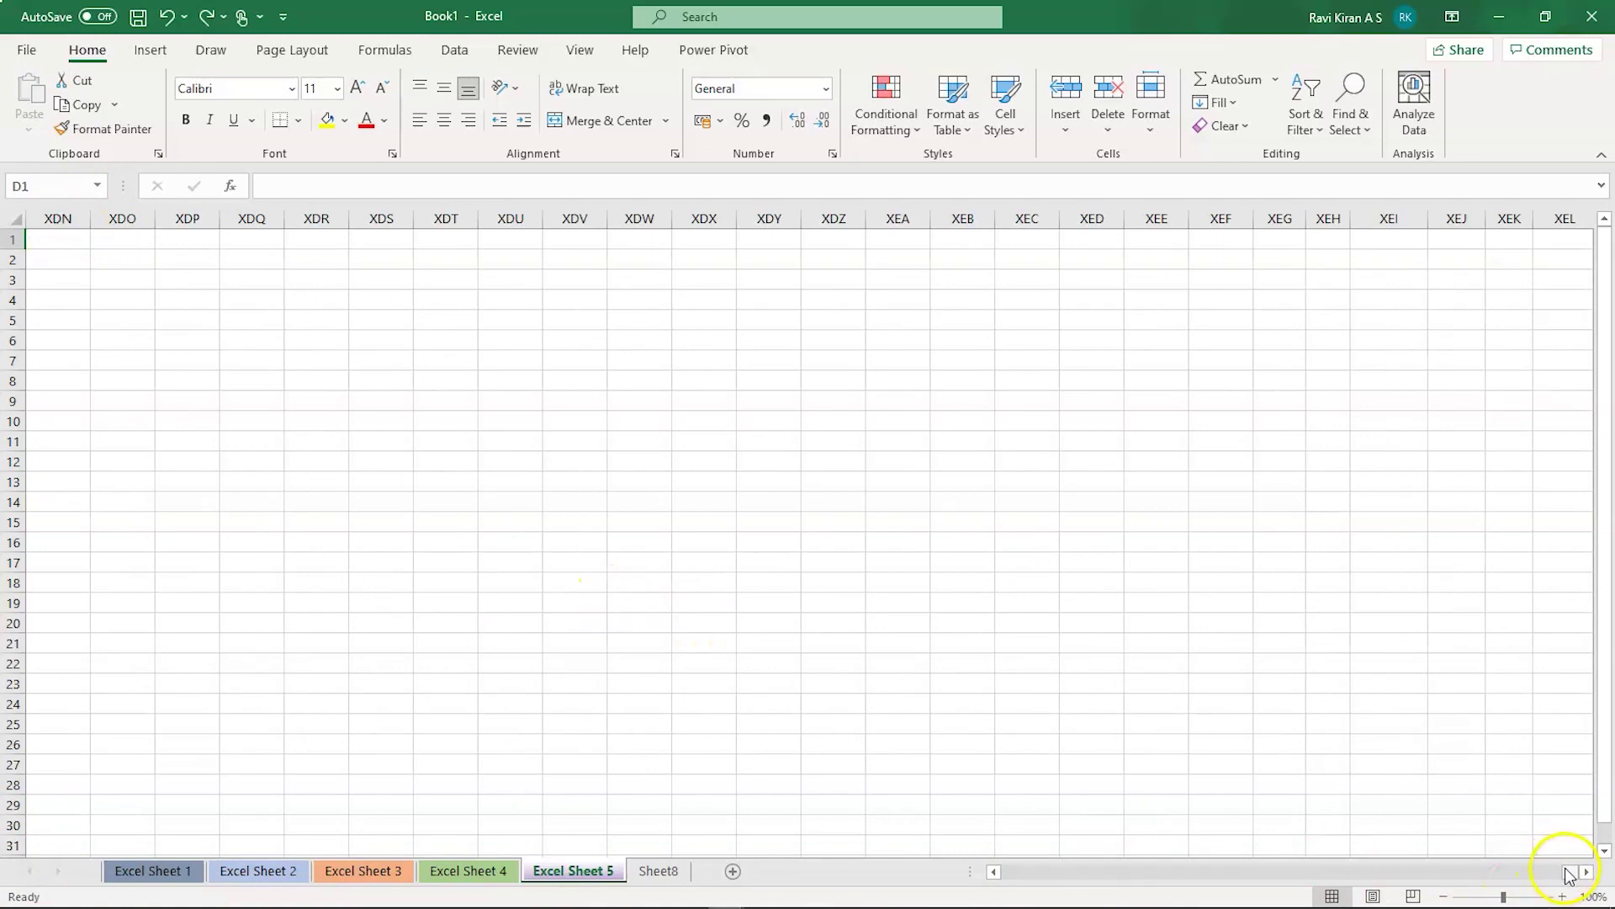
left_click_drag(1571, 875, 976, 875)
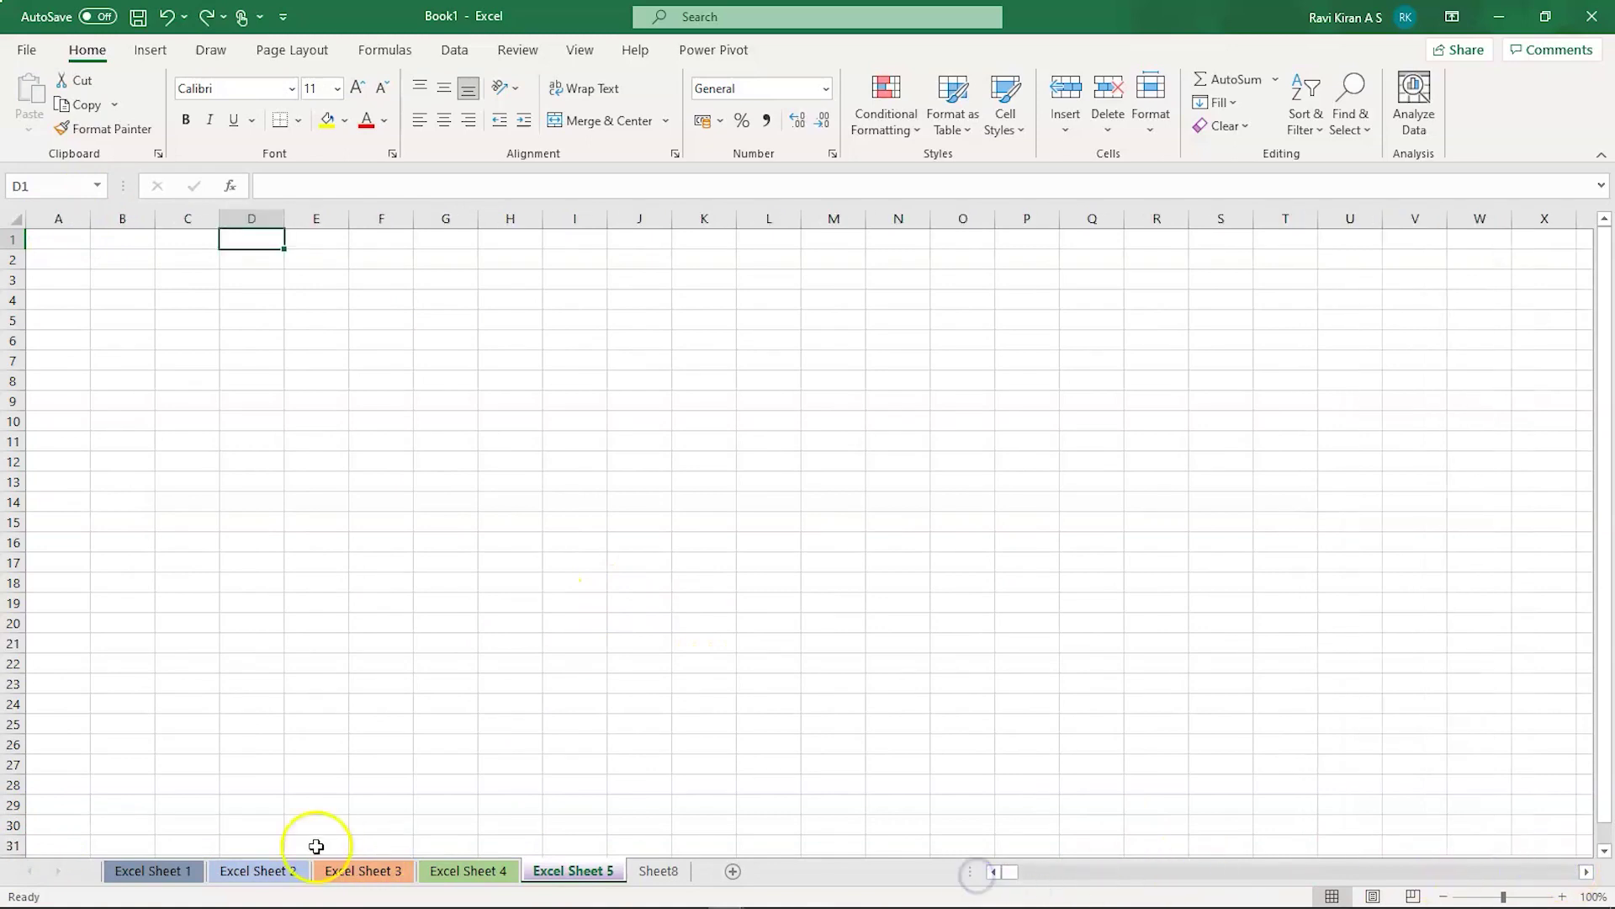
left_click(154, 871)
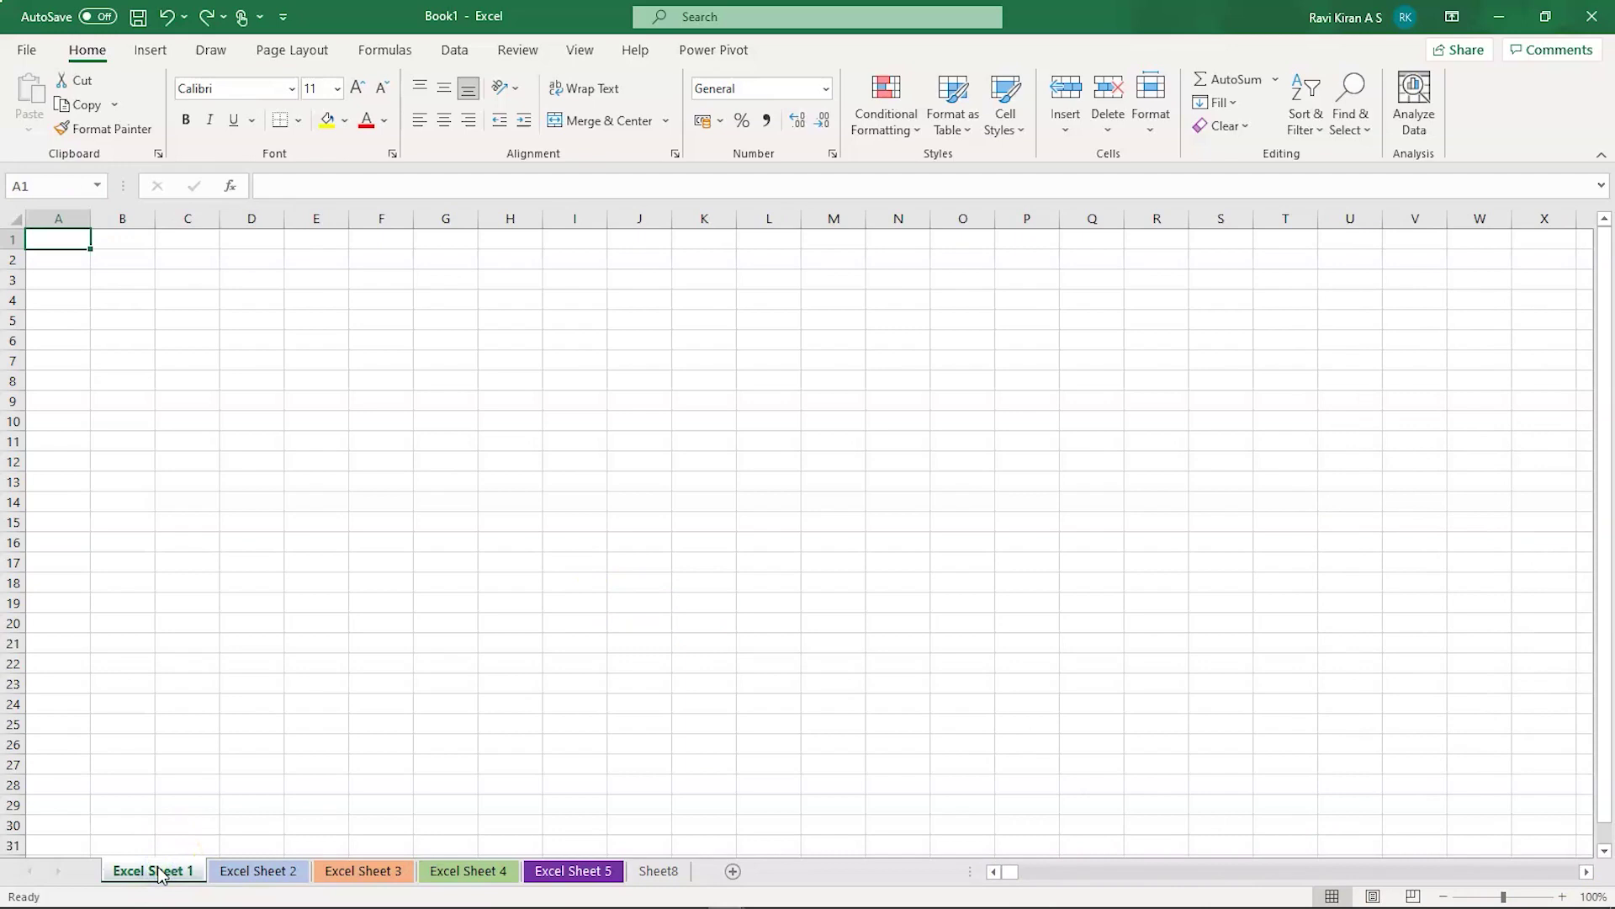
Group all five sheets and type Roll number, Name, Percentage, Address and Phone across A1:E1
left_click(557, 871, "shift")
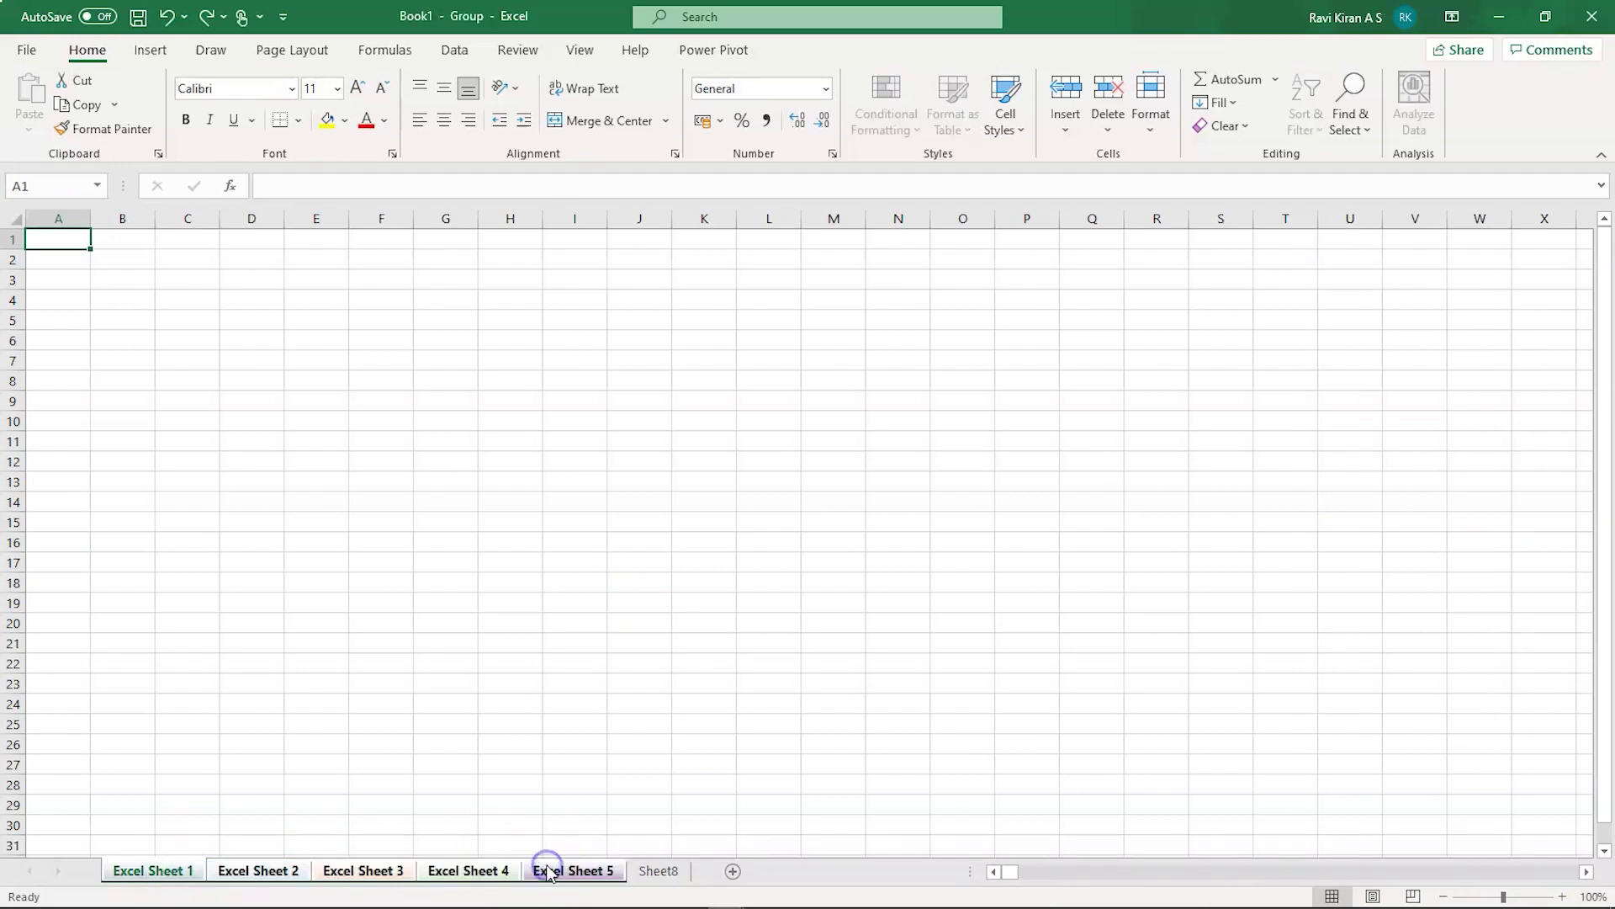
double_click(61, 238)
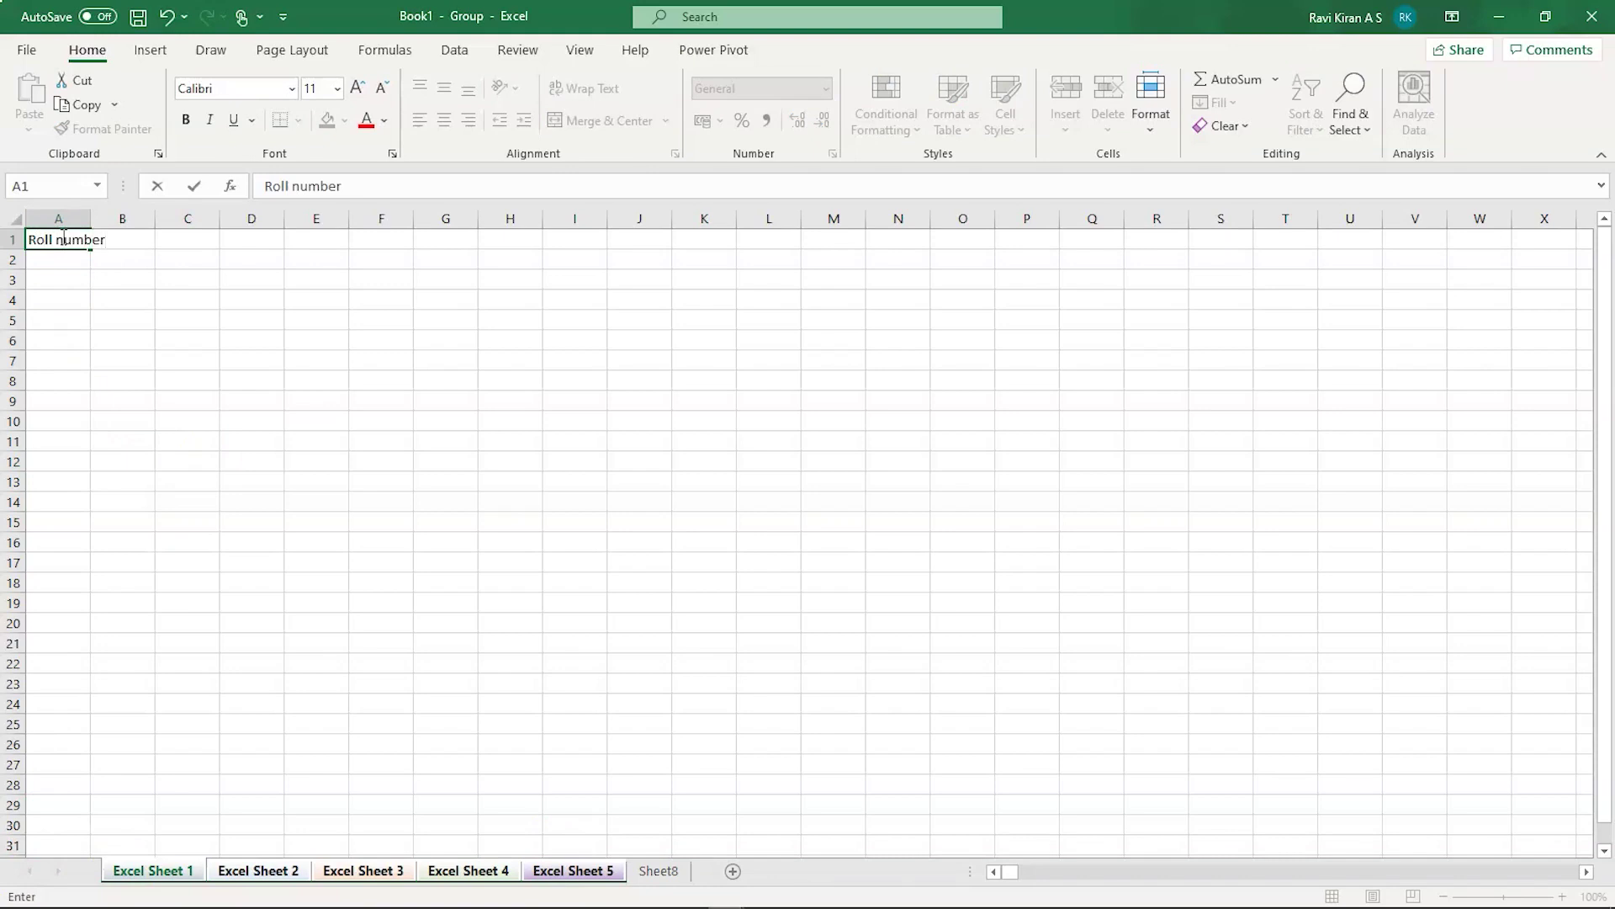
left_click(130, 236)
left_click(125, 239)
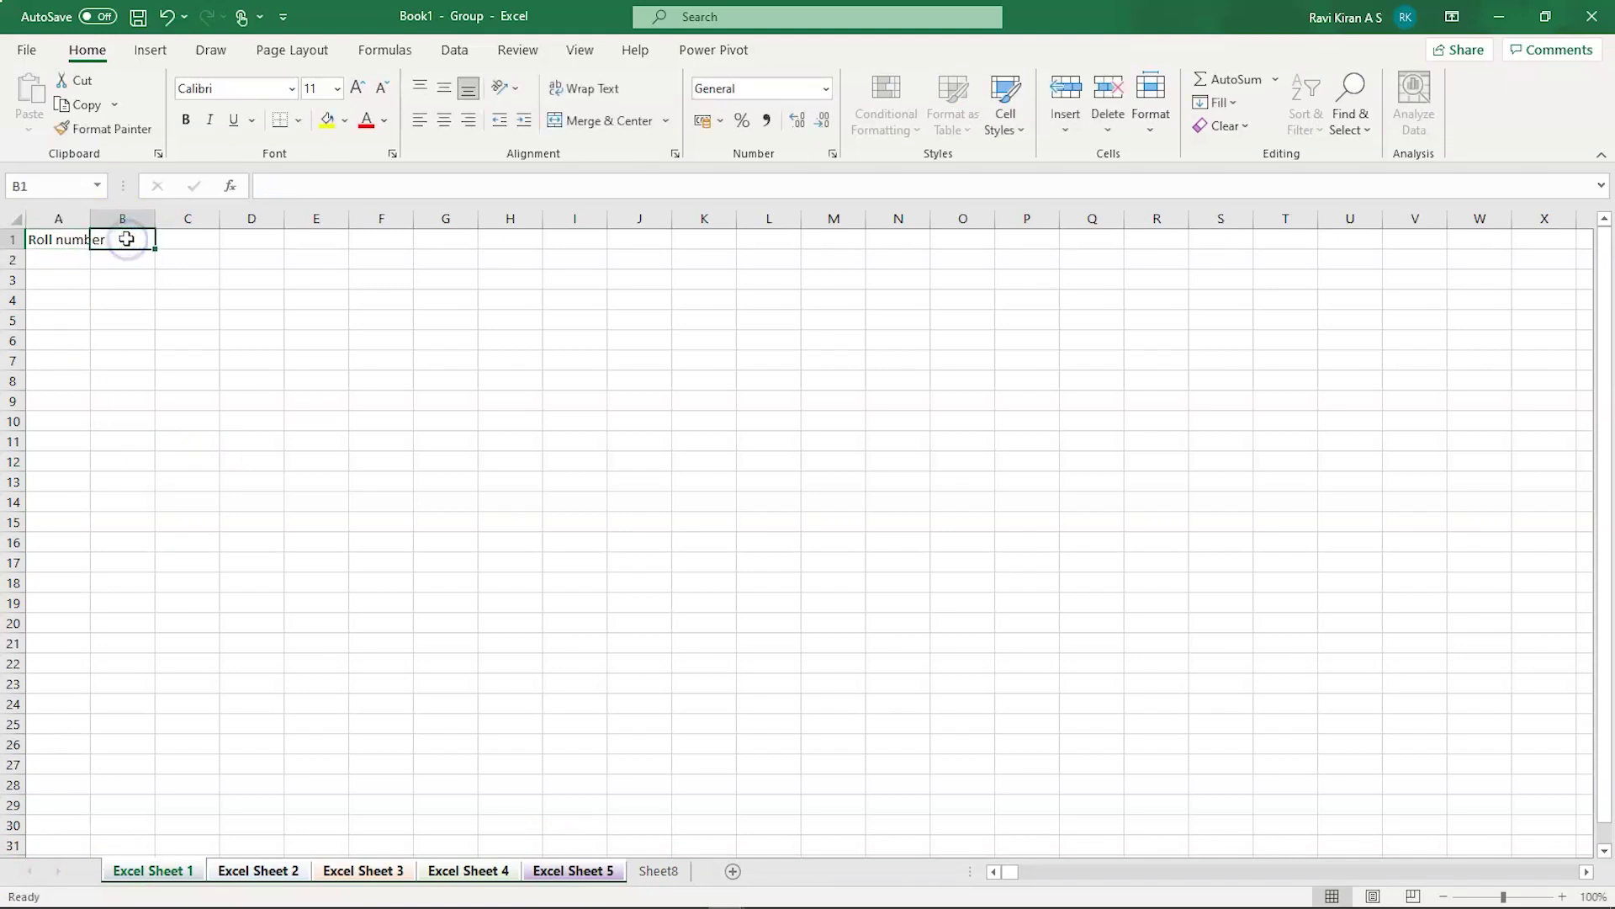
type("Name")
key("Tab")
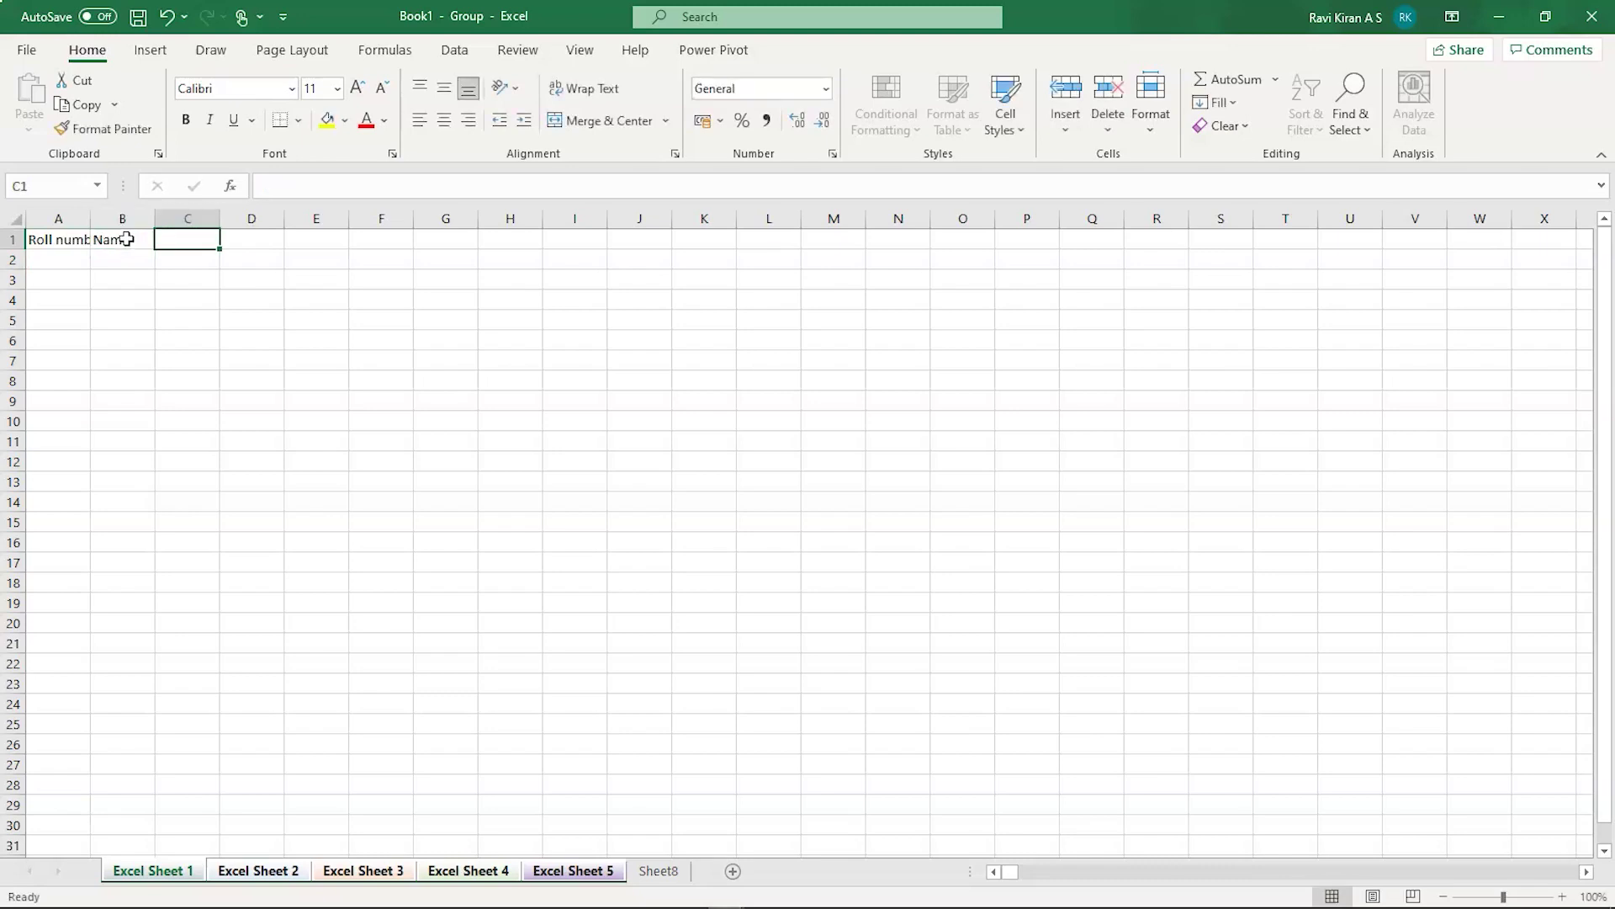
type("Percentage")
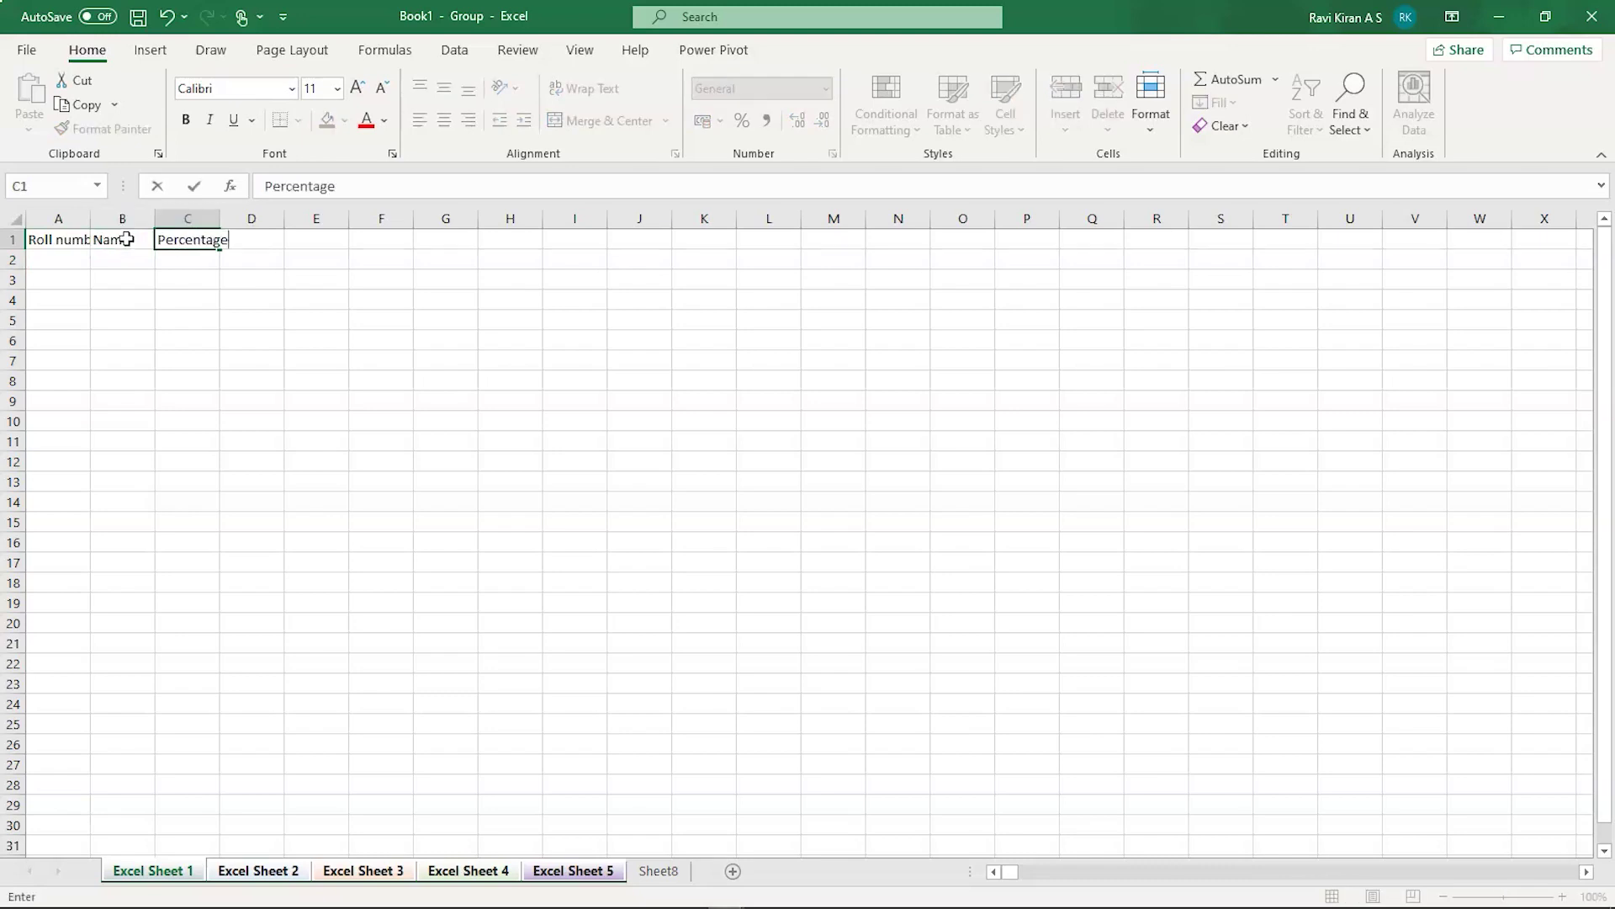
key("Tab")
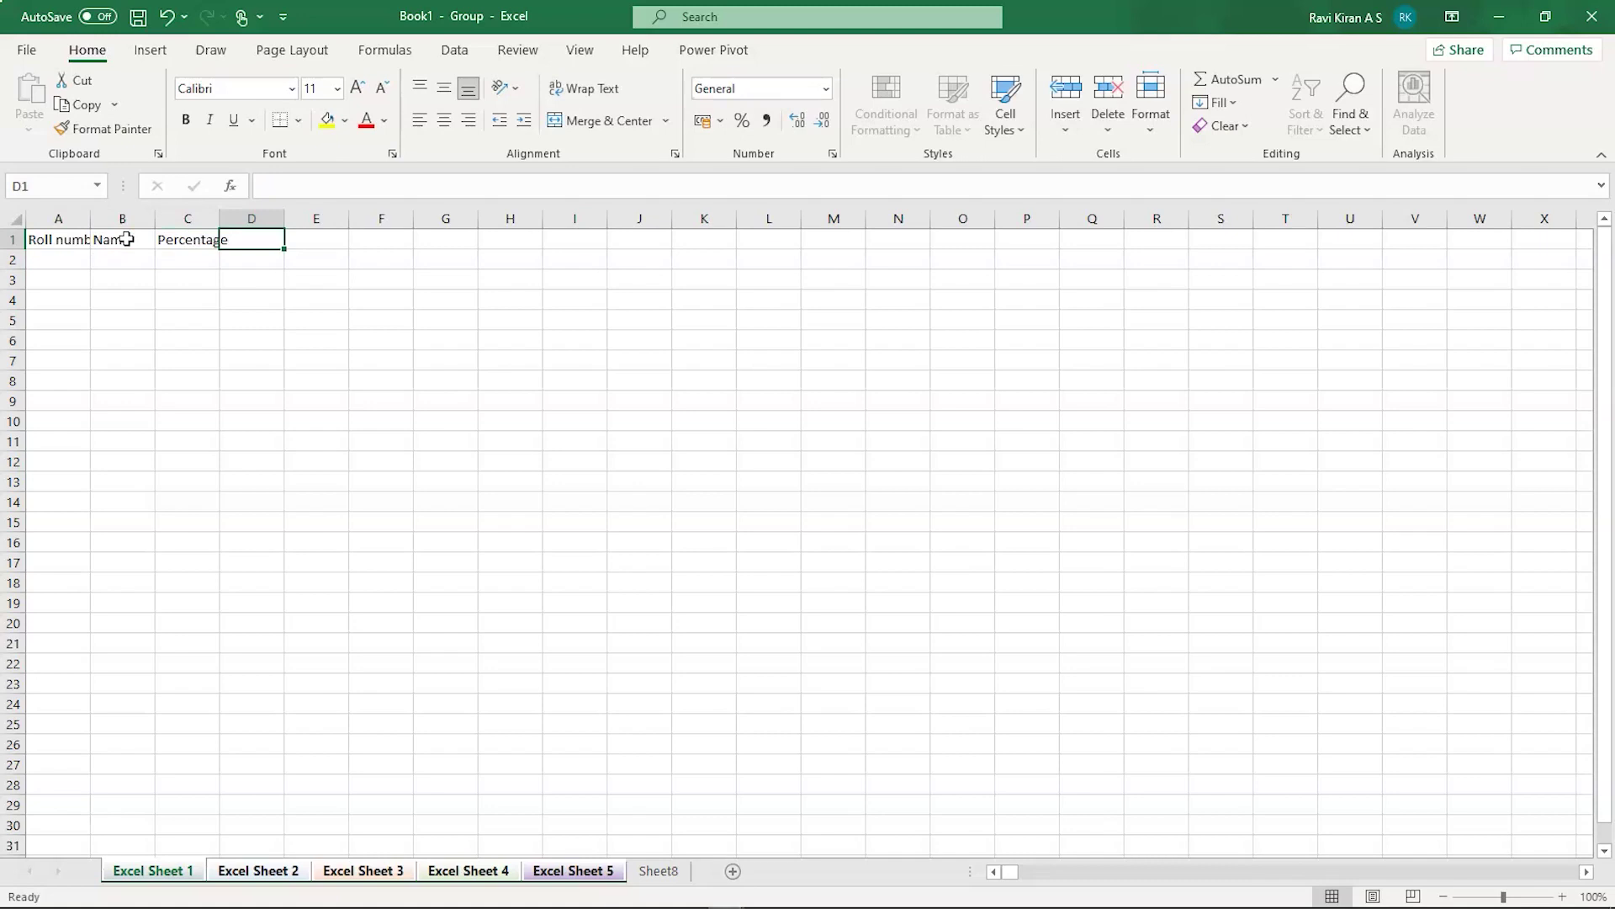
type("A")
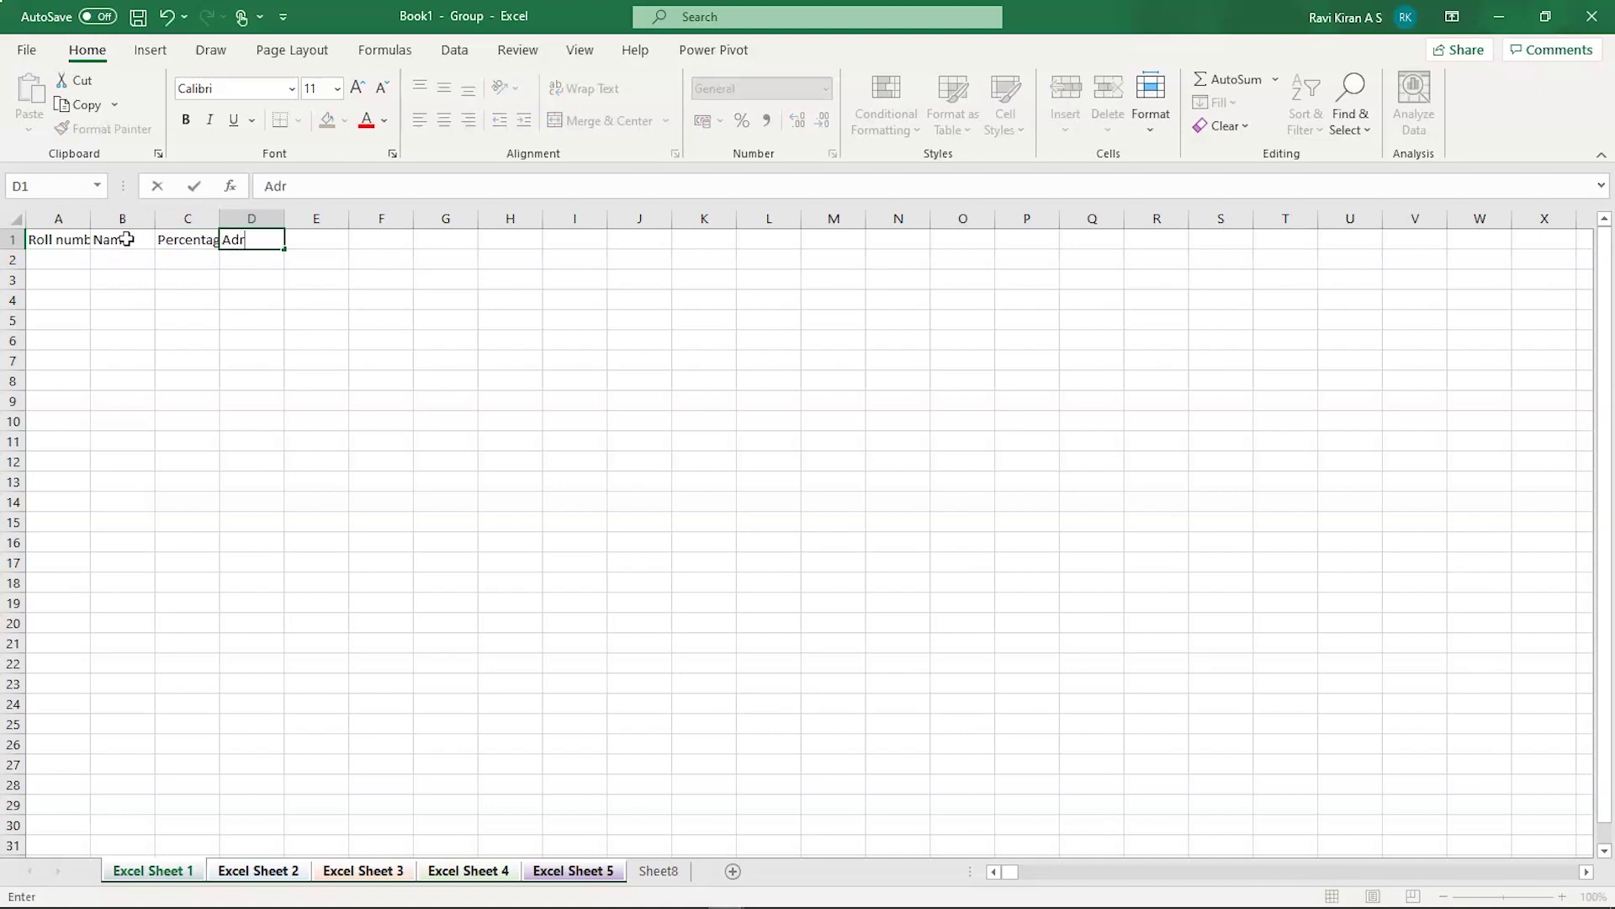
type("ddress")
key("Tab")
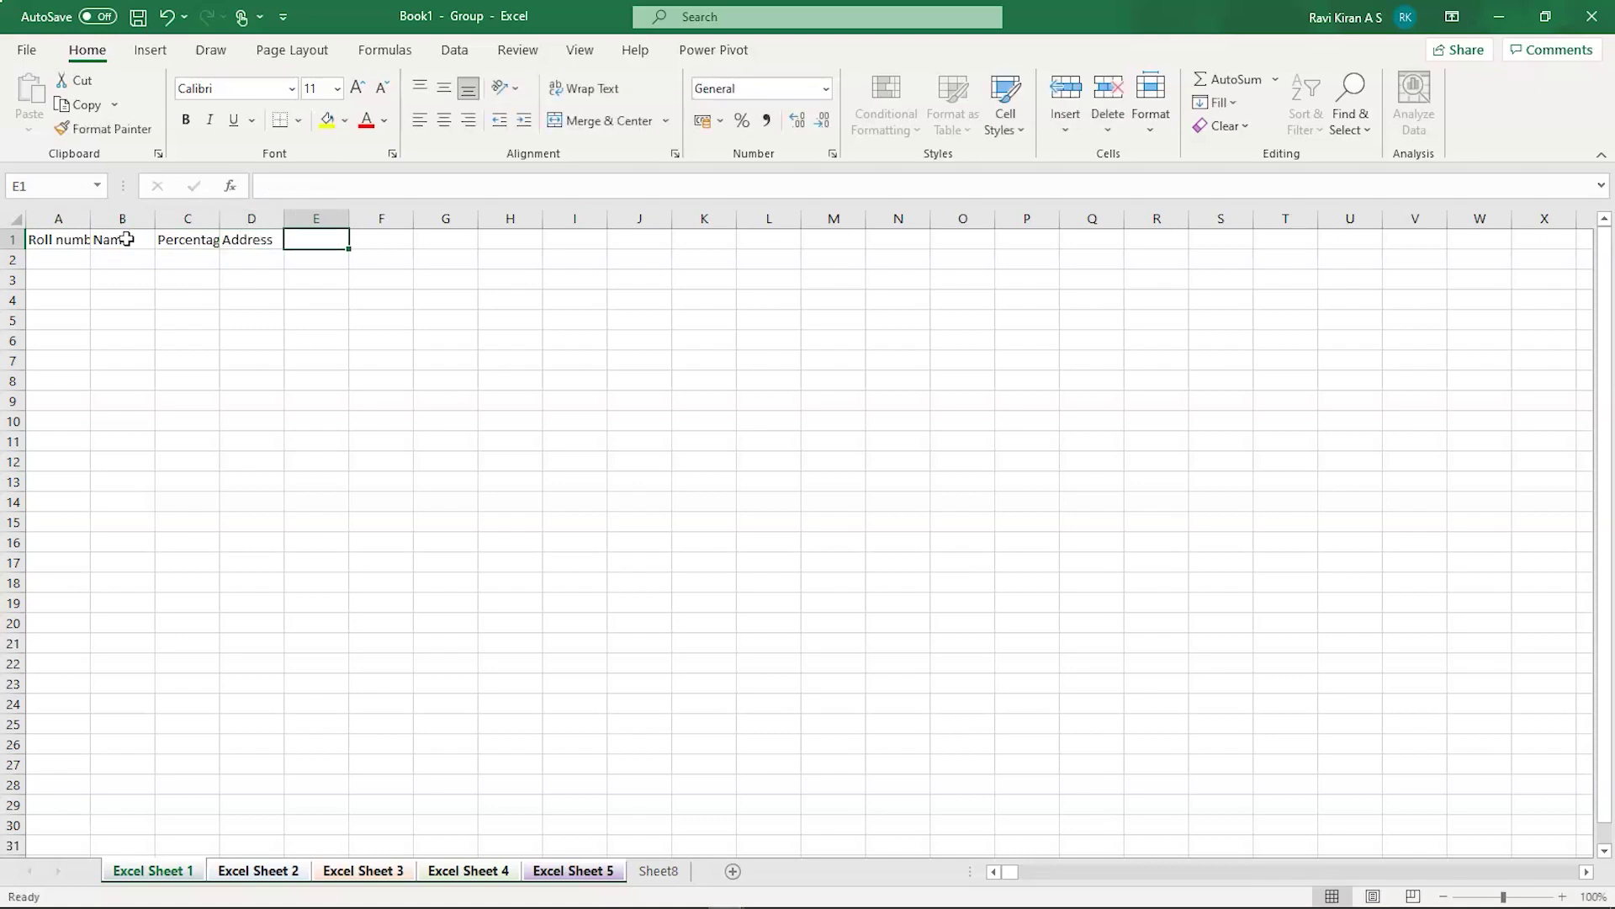
type("Phone")
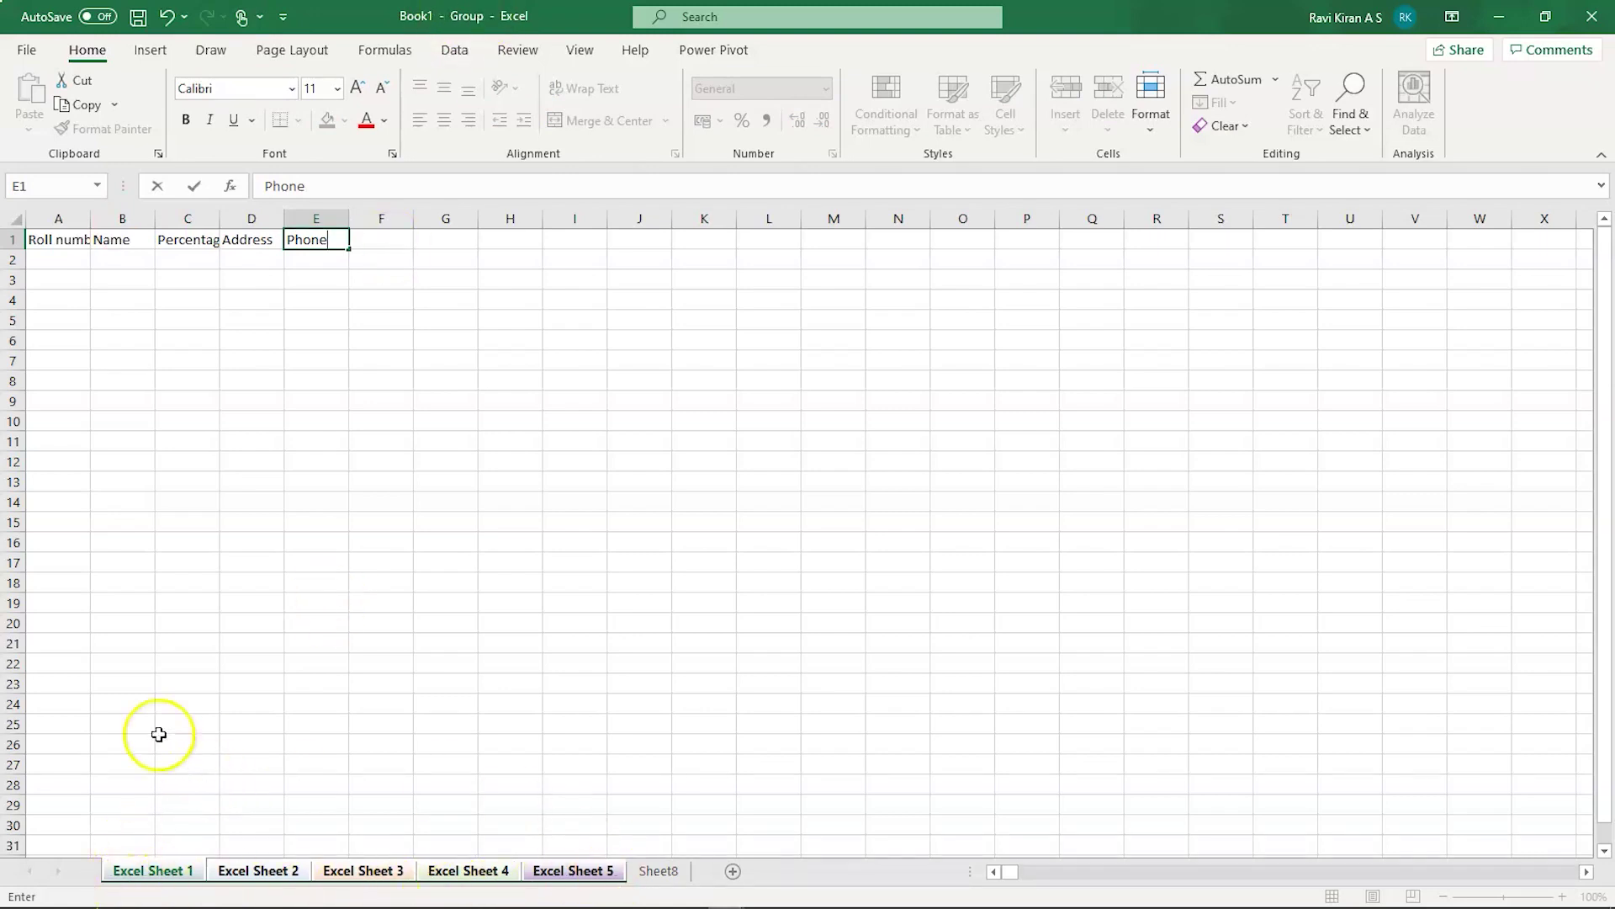
Commit Phone in E1 and AutoFit columns A through E to their headers
left_click(67, 218)
double_click(90, 218)
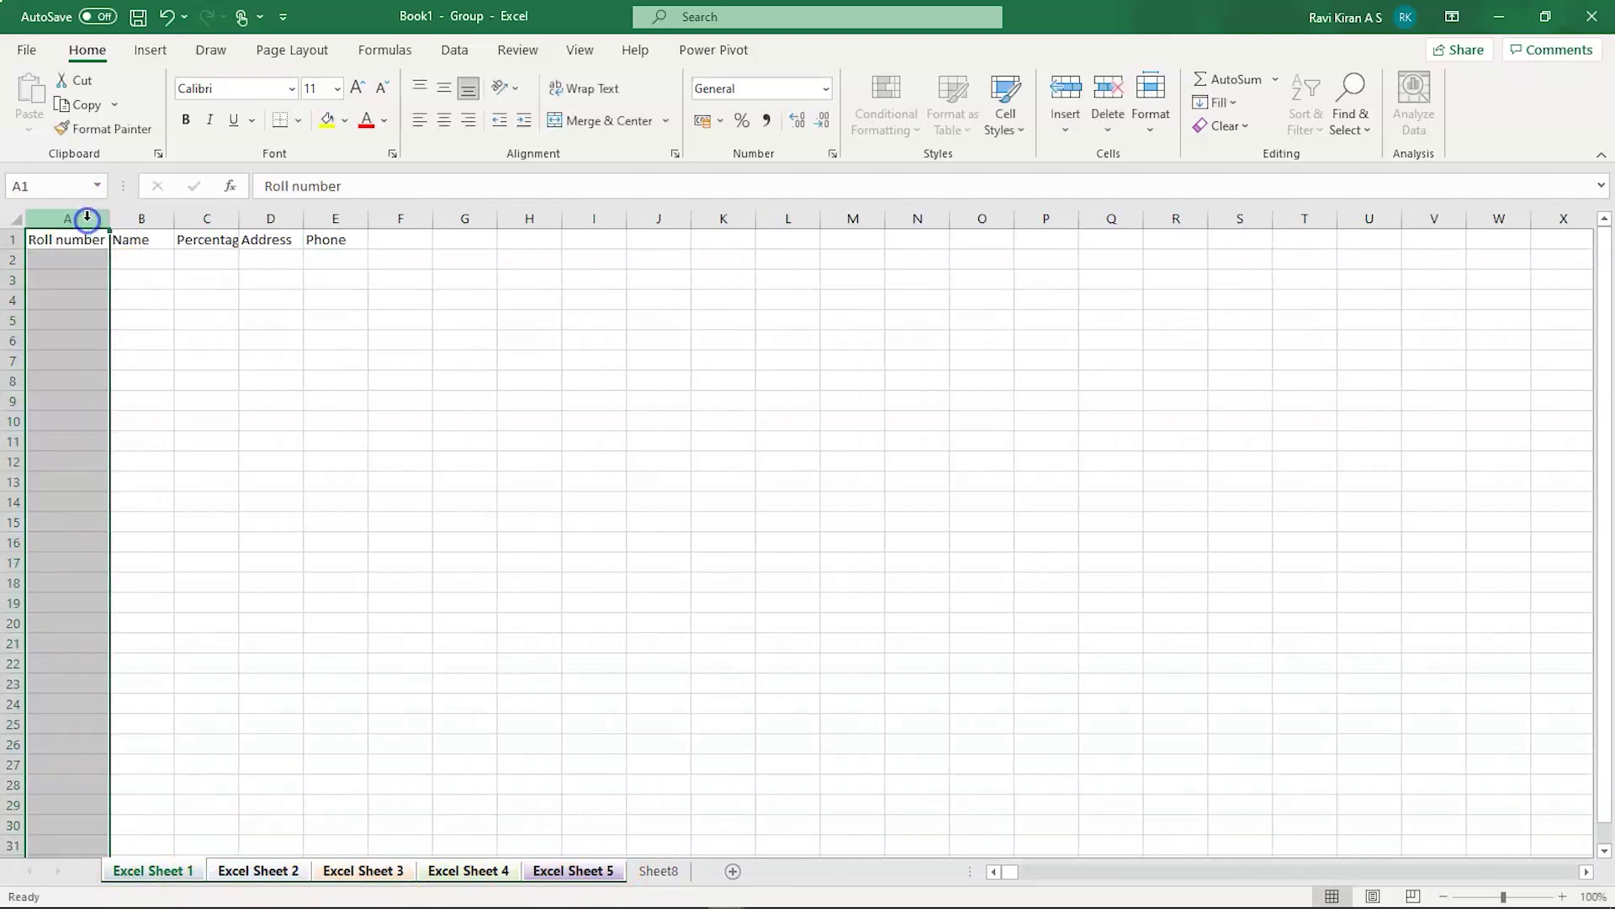
double_click(174, 218)
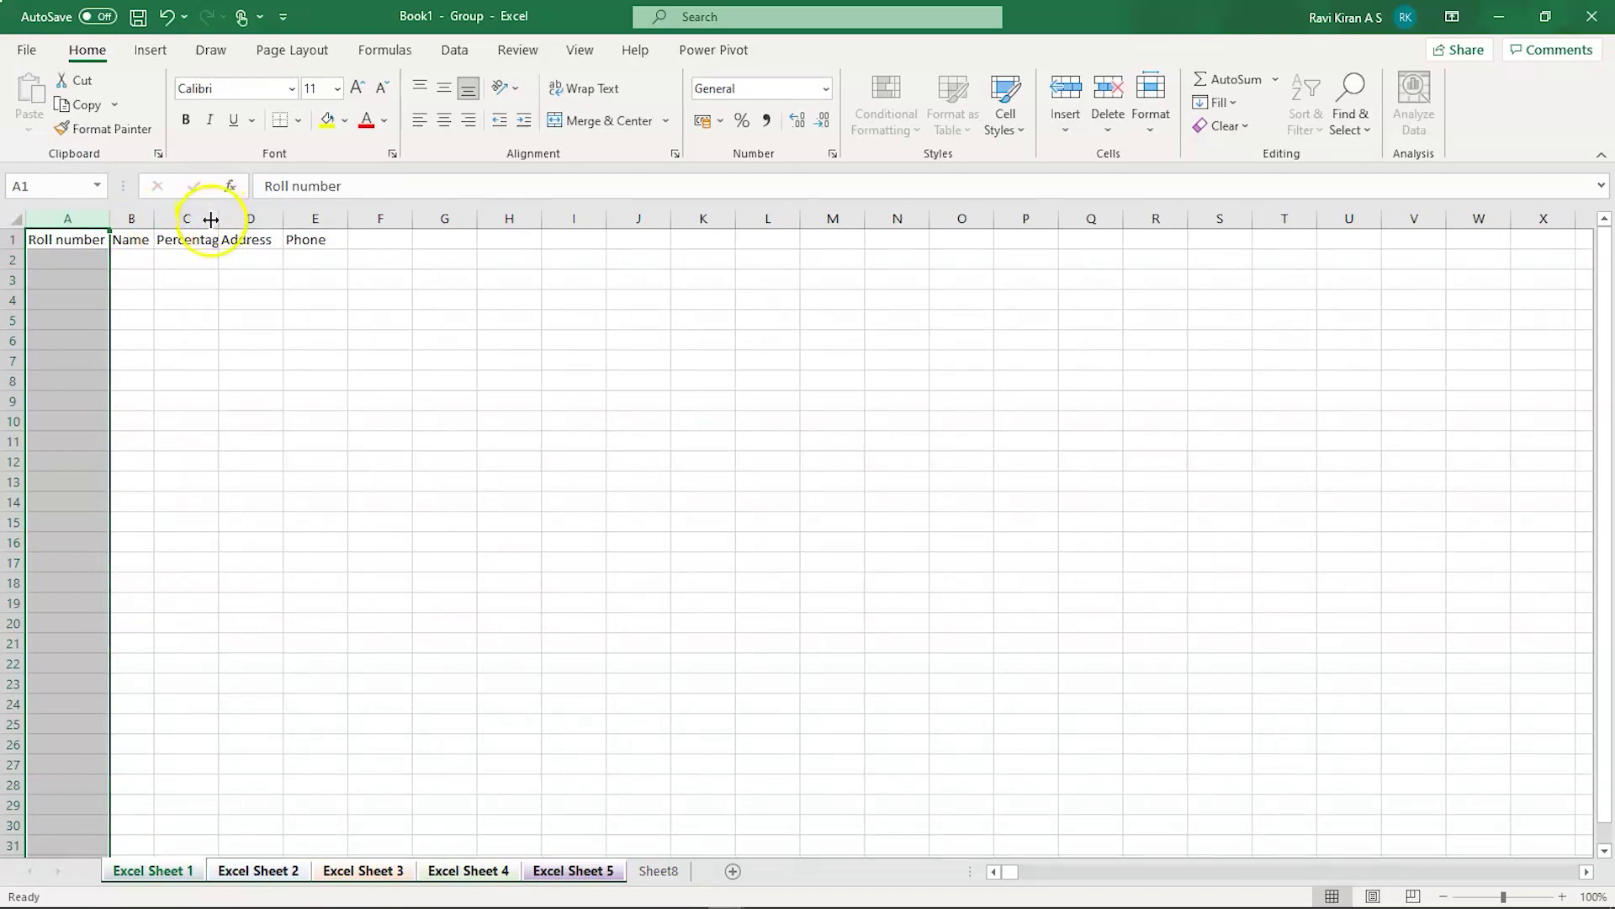
double_click(217, 219)
left_click(285, 221)
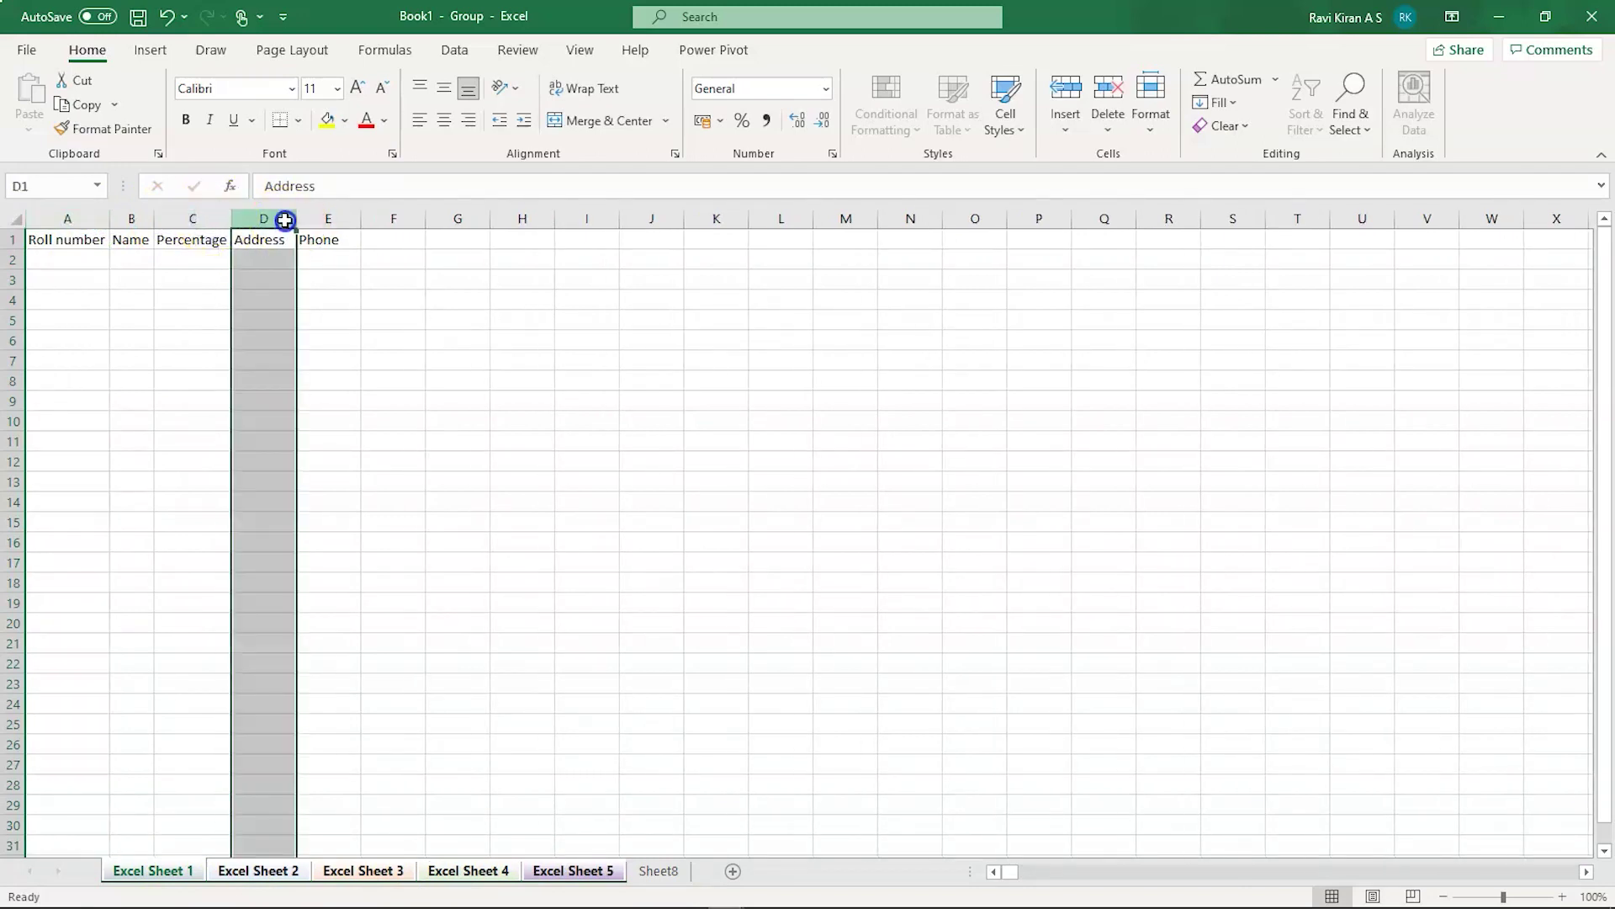
double_click(288, 217)
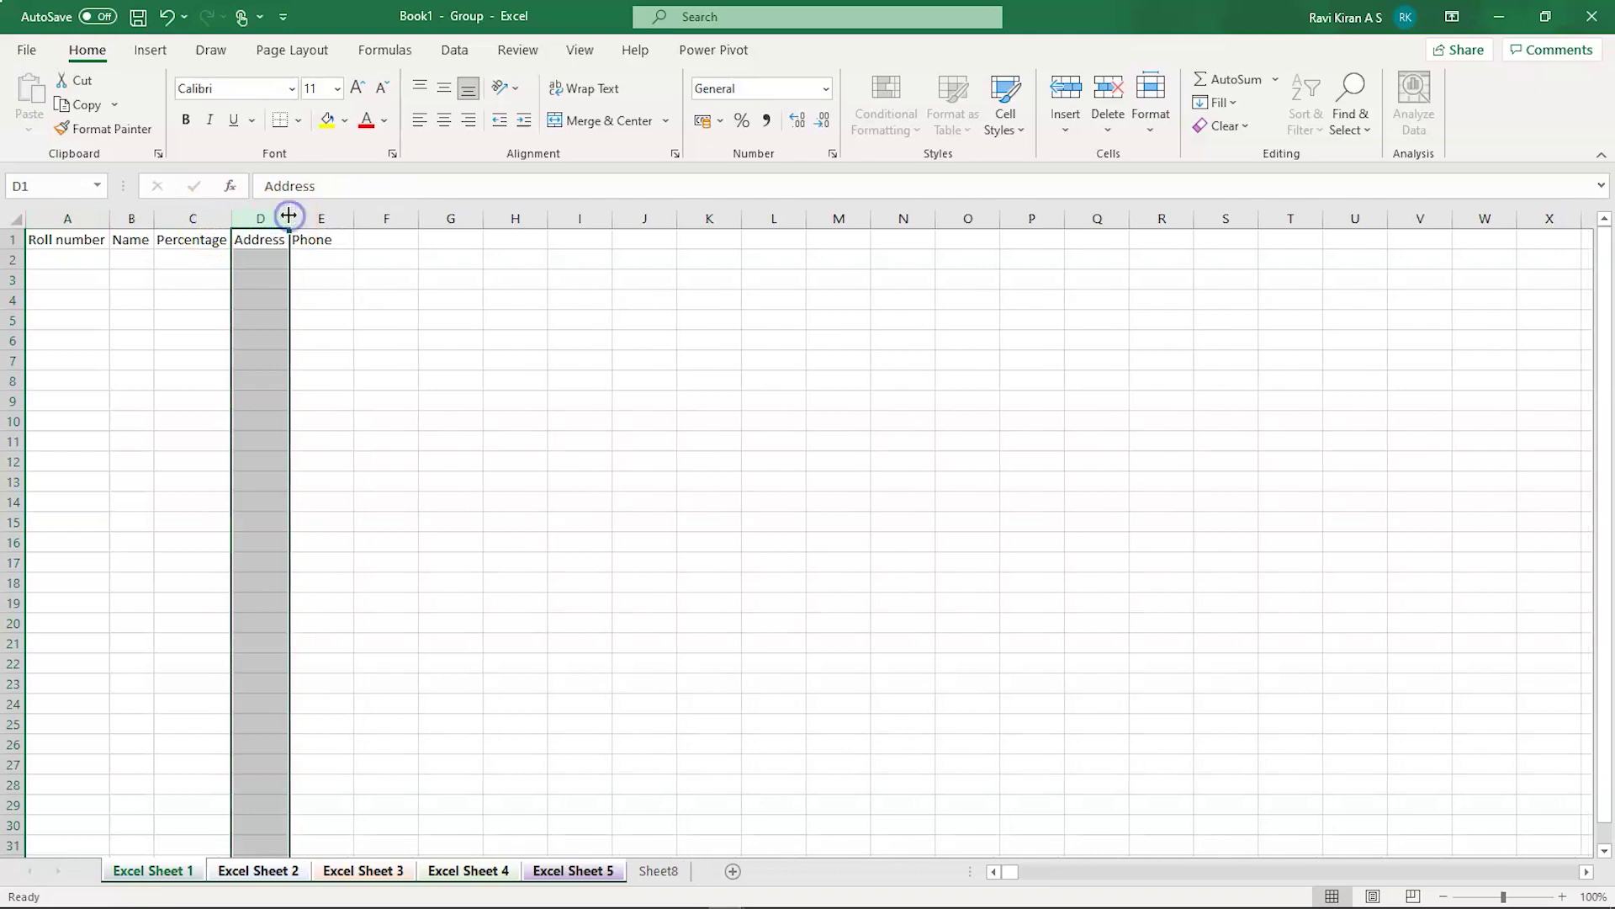
double_click(347, 220)
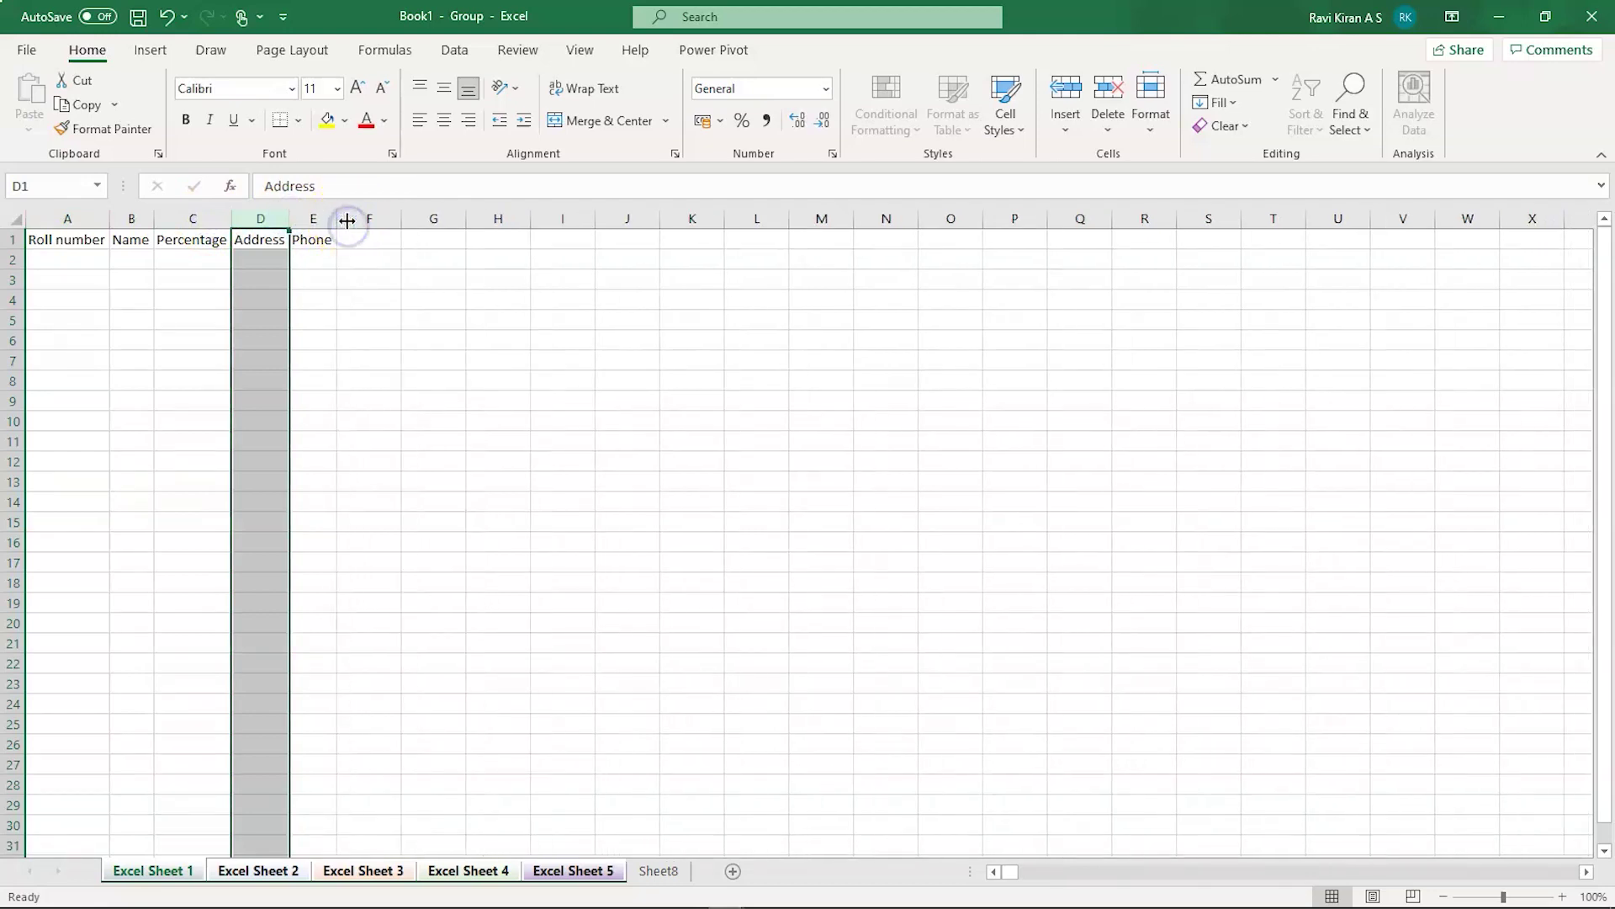
left_click(91, 262)
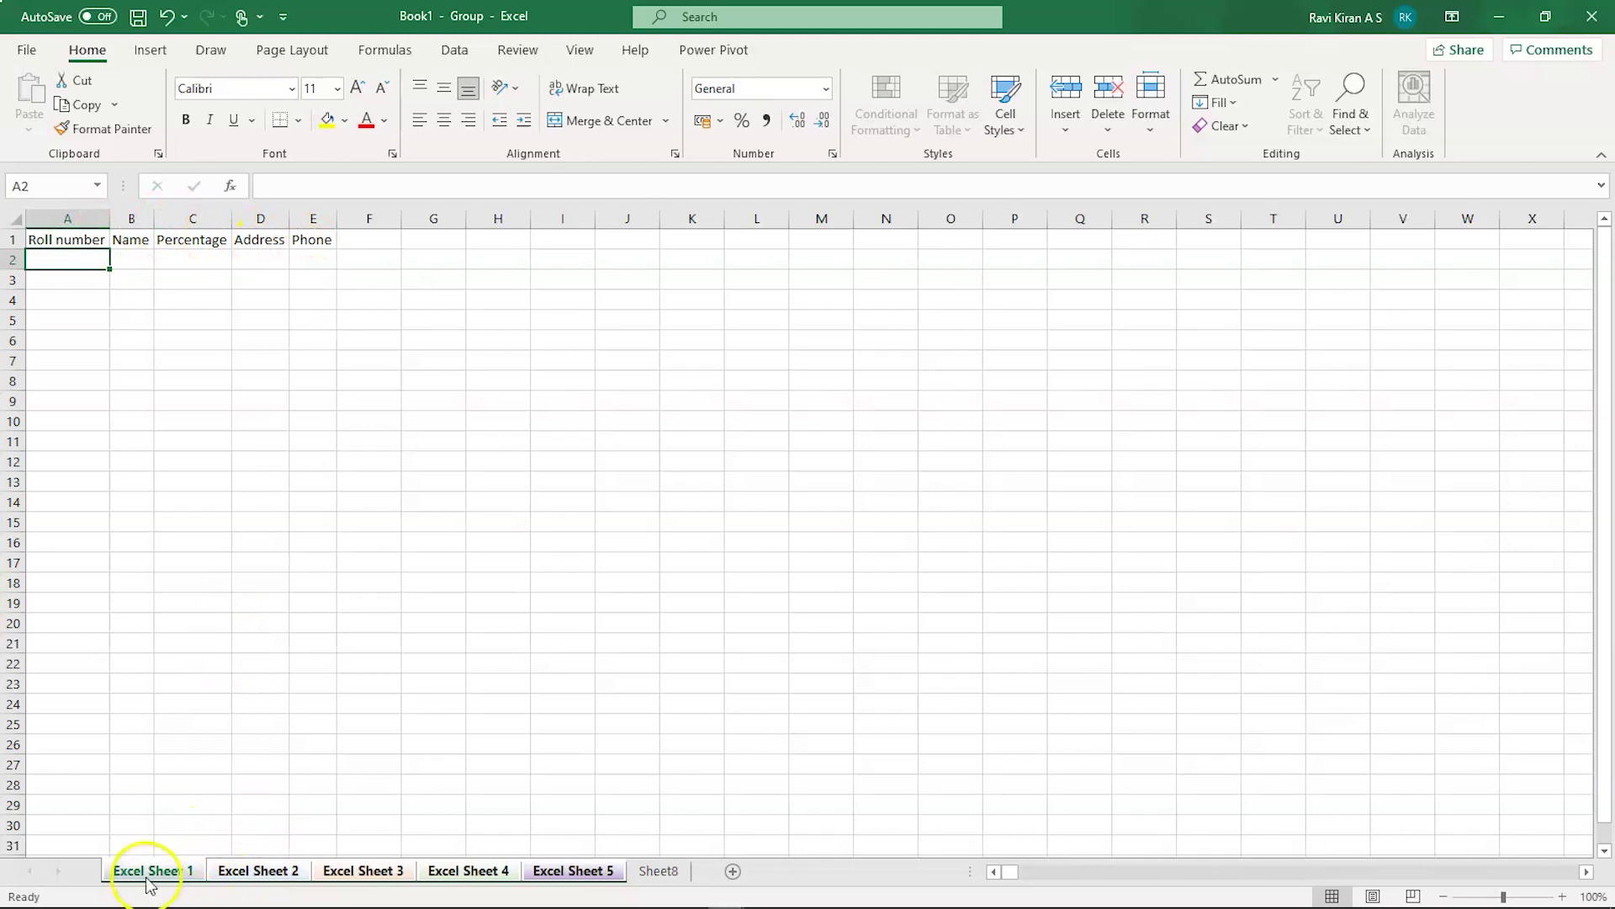
Ungroup via Sheet8, view Excel Sheets 1–5 in turn to confirm matching headers, ending on Sheet 1
left_click(221, 778)
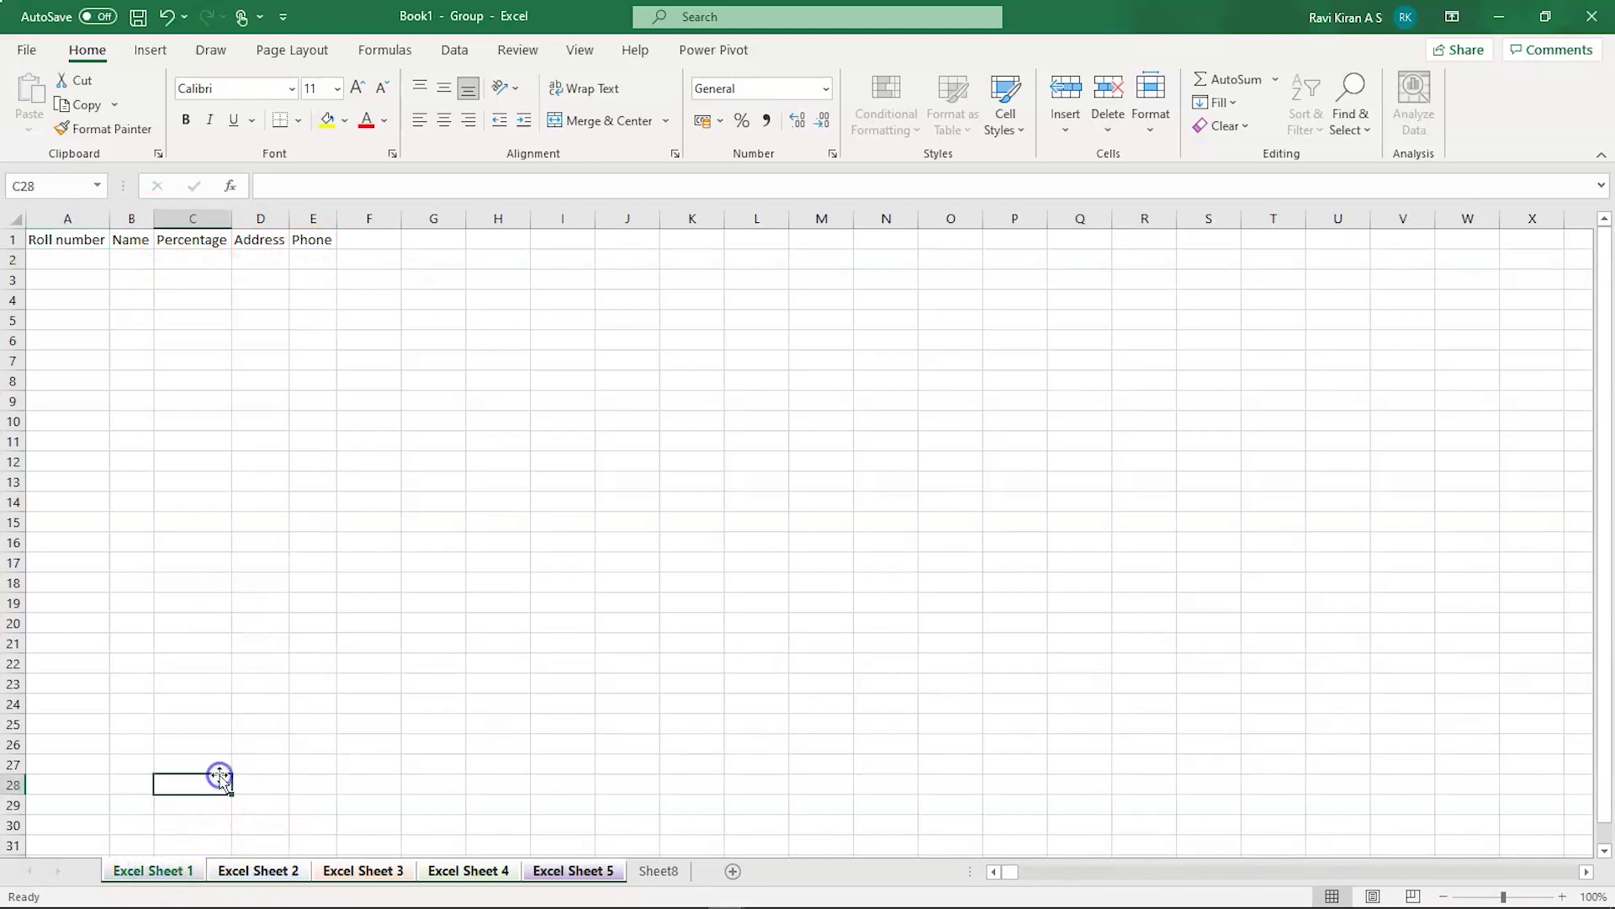
left_click(181, 872)
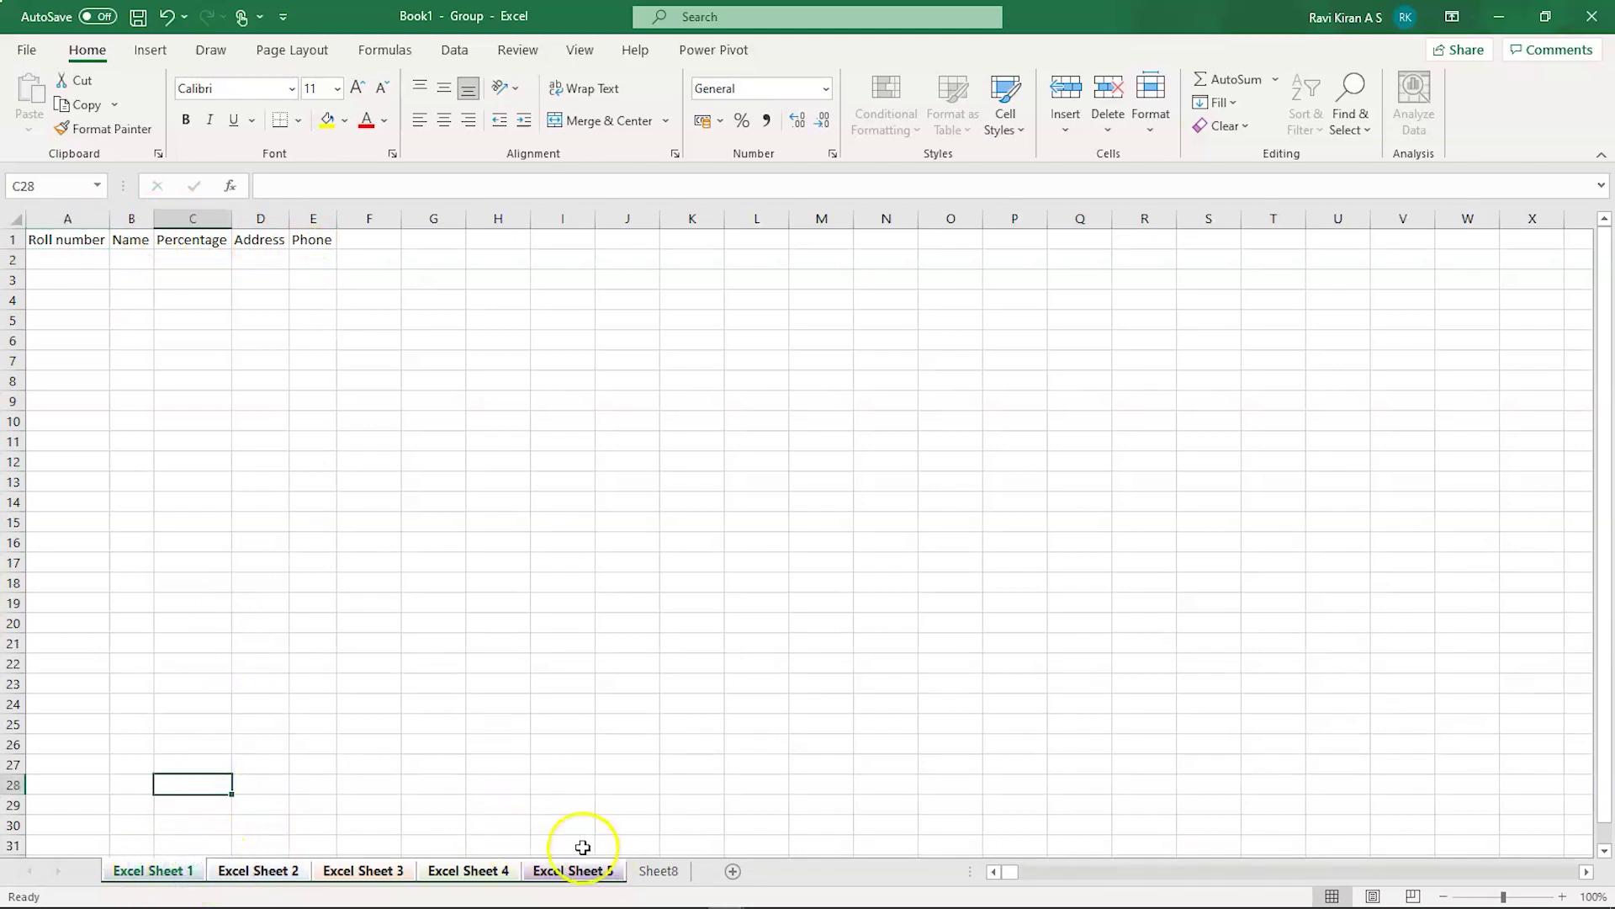
left_click(657, 872)
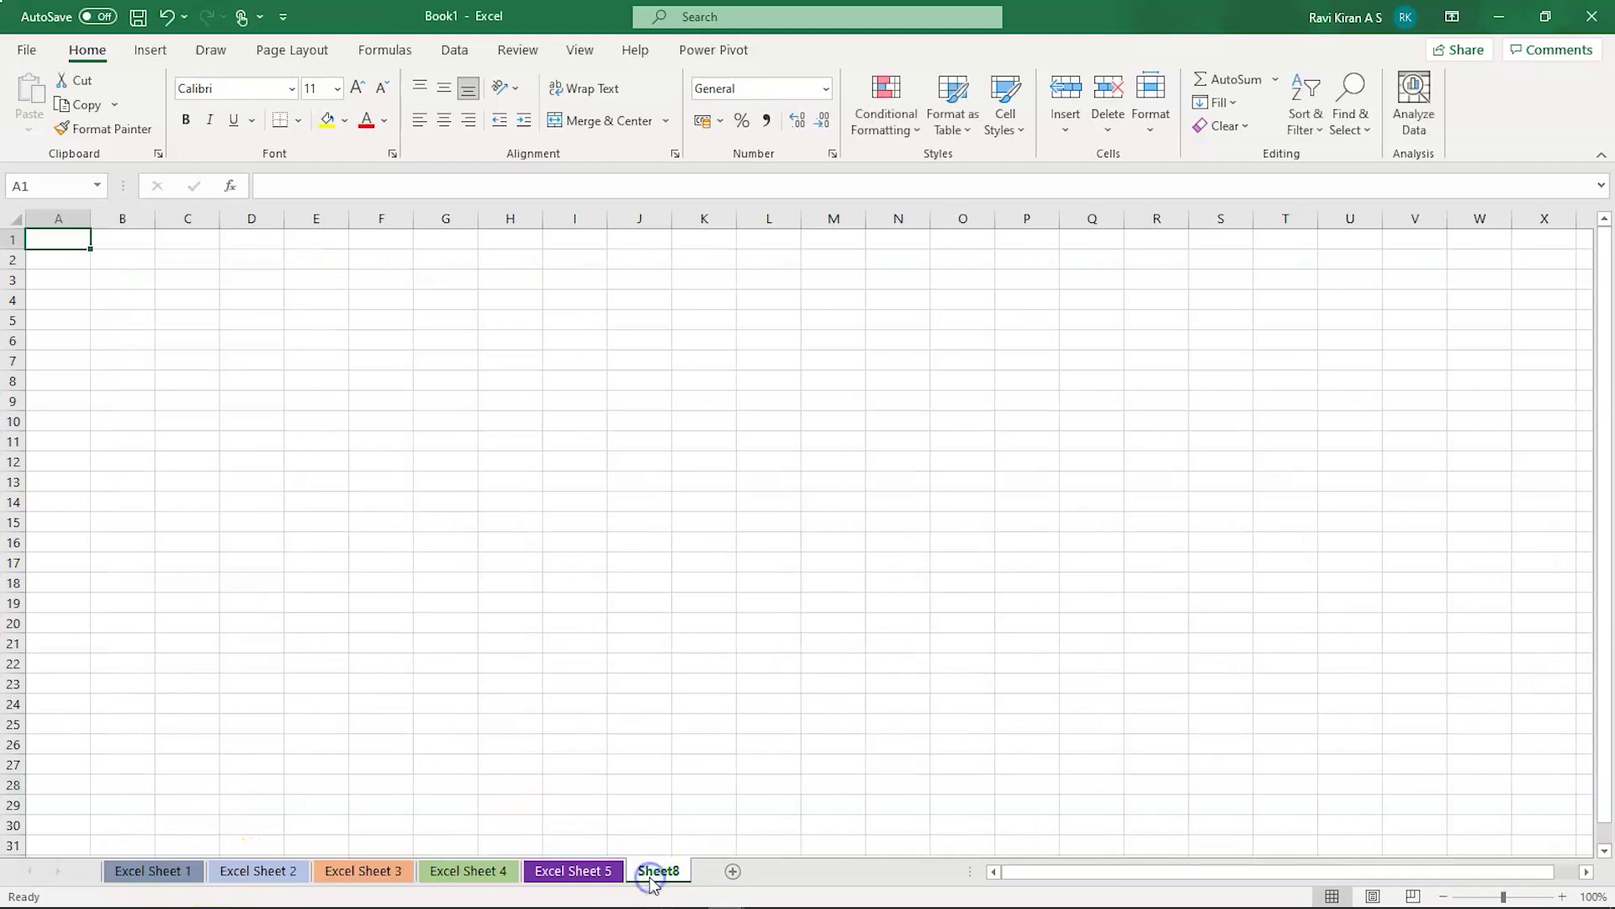
left_click(136, 871)
left_click(266, 872)
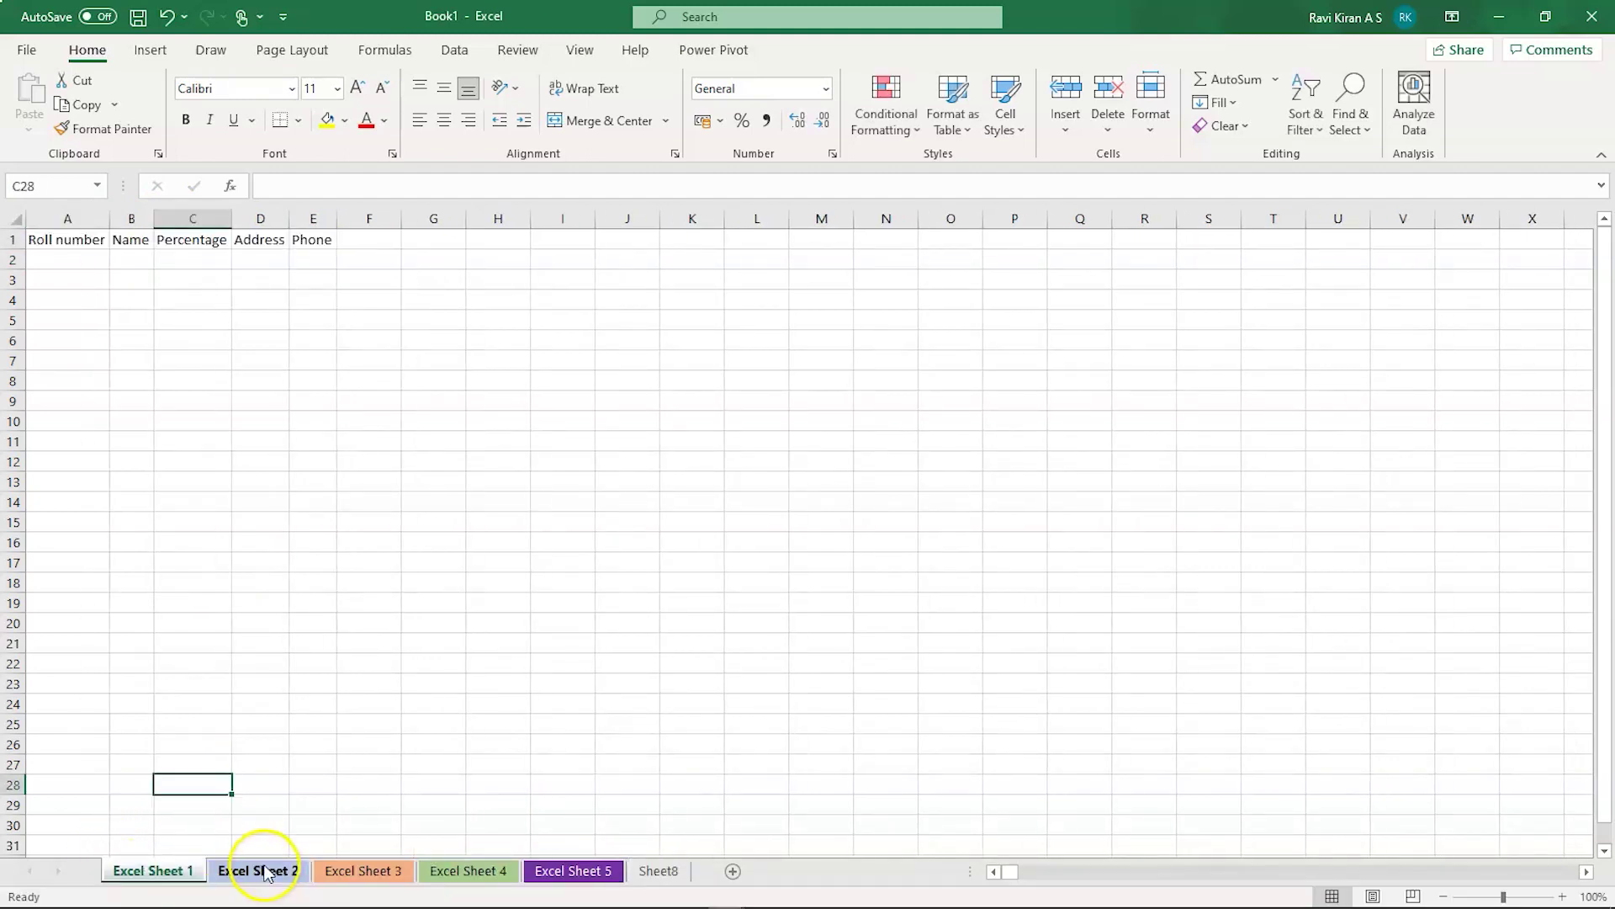
left_click(381, 872, "ctrl")
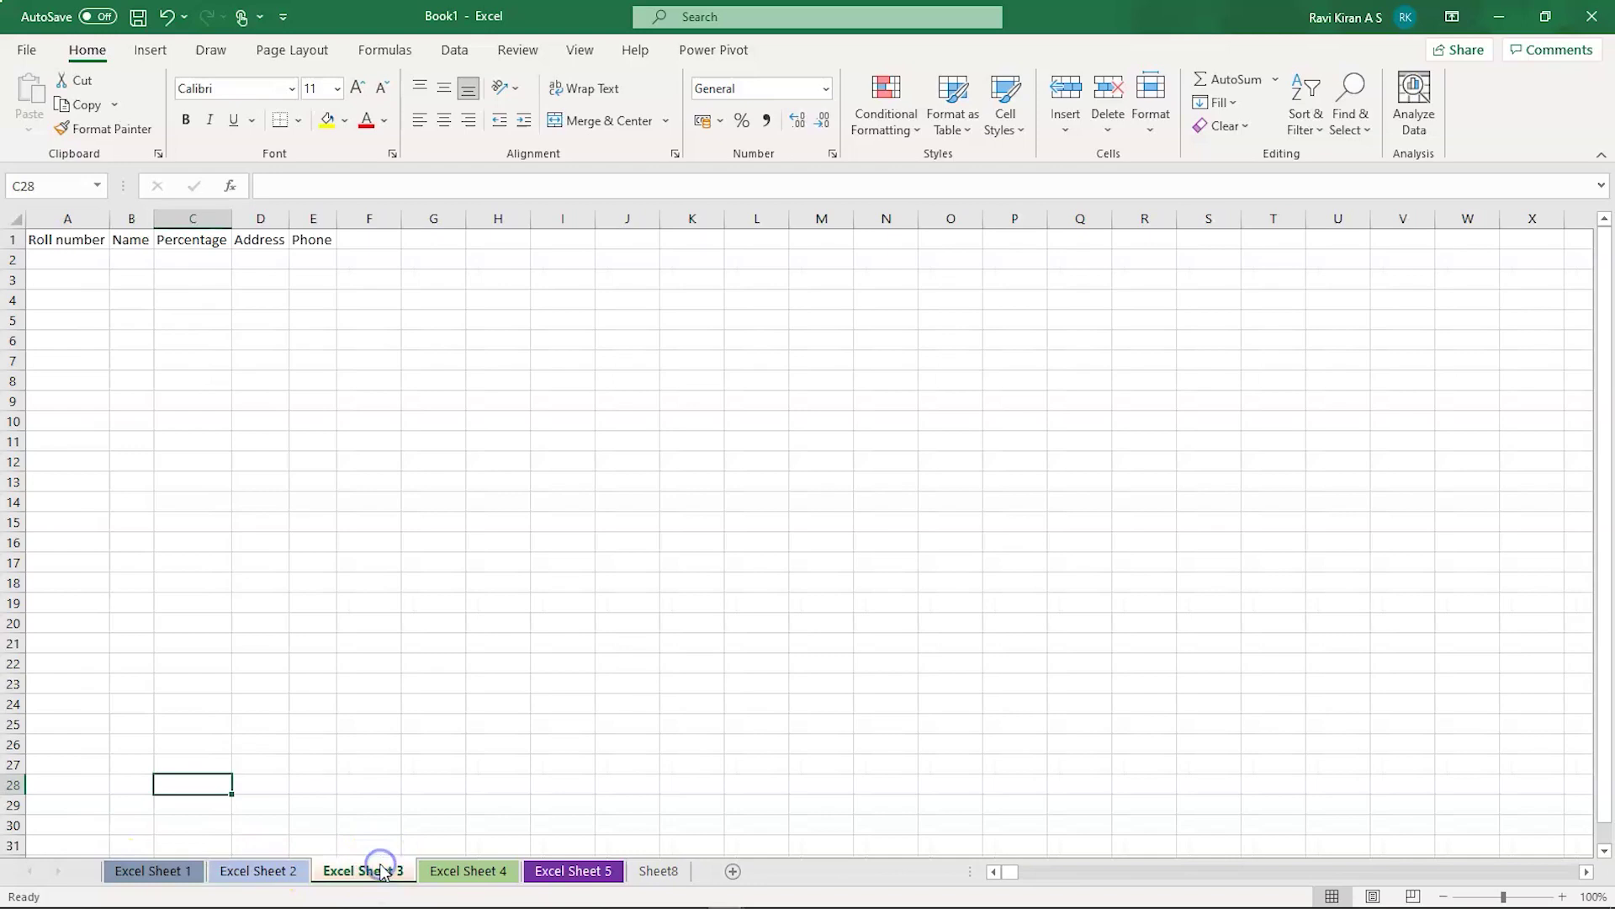
left_click(469, 871)
left_click(592, 871)
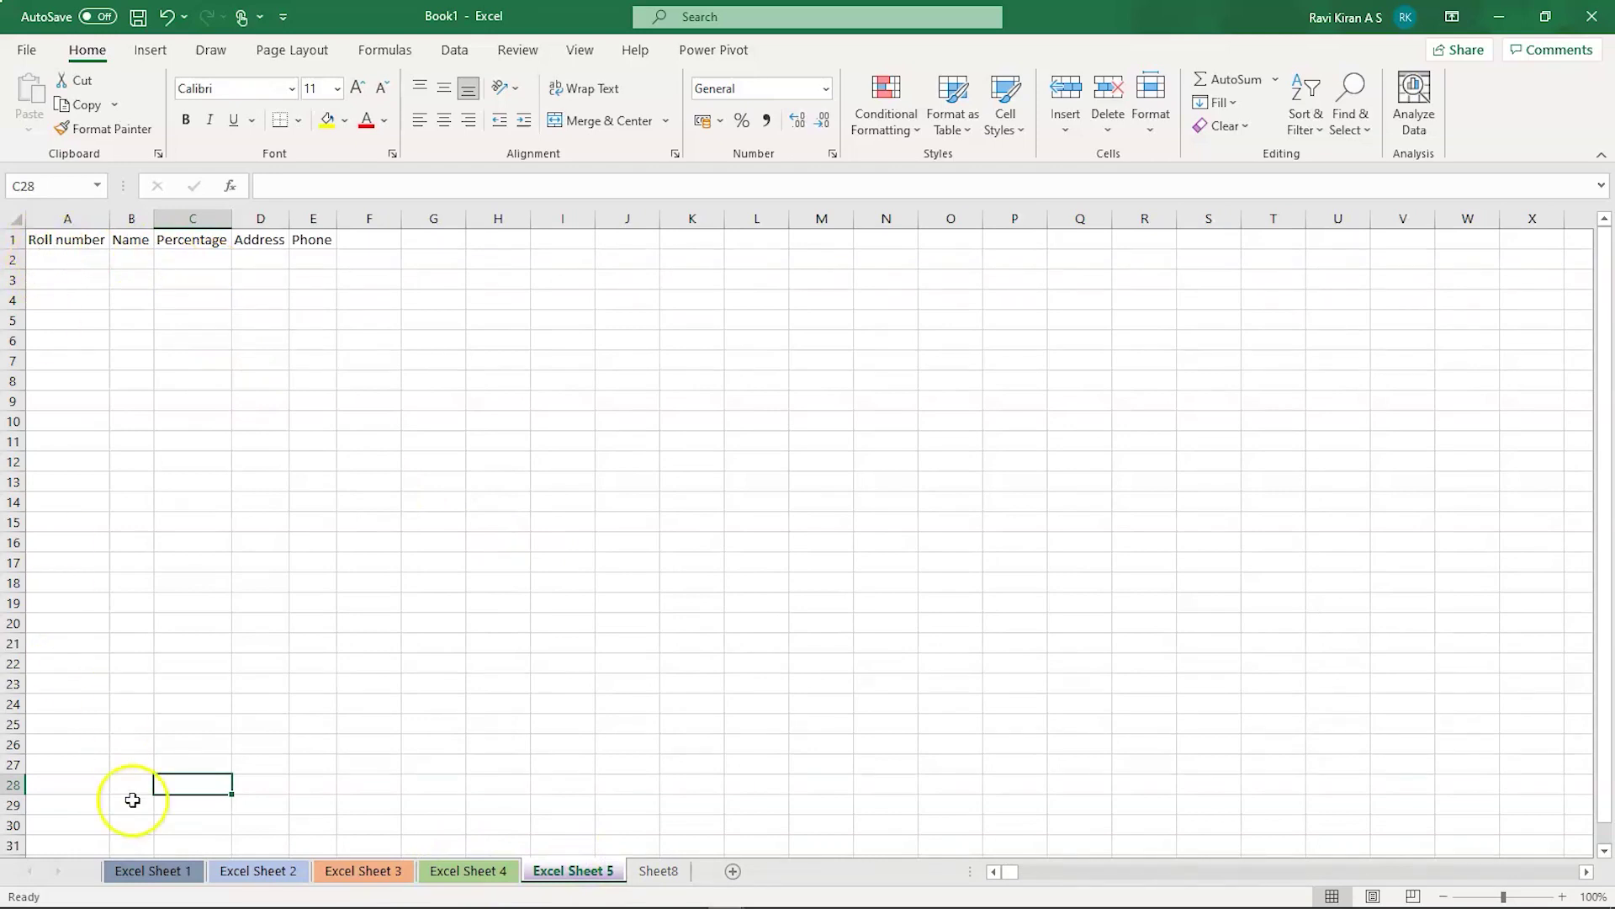
left_click(135, 871)
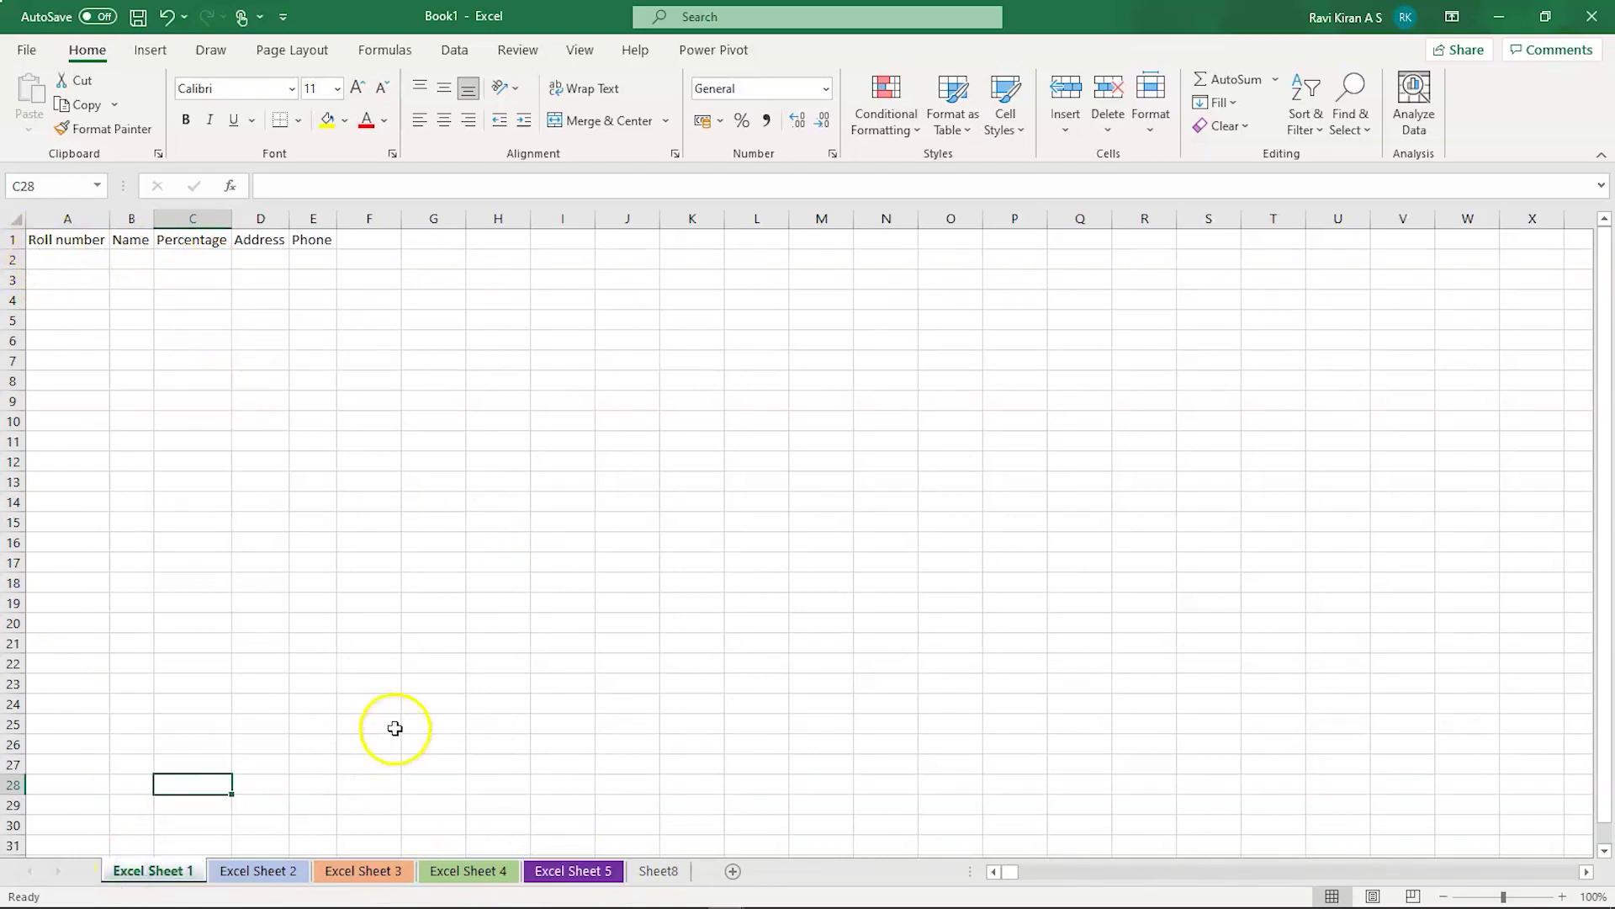
On Excel Sheet 4, change A1 from Roll number to Roll No and AutoFit column A
left_click(454, 871)
left_click(459, 872)
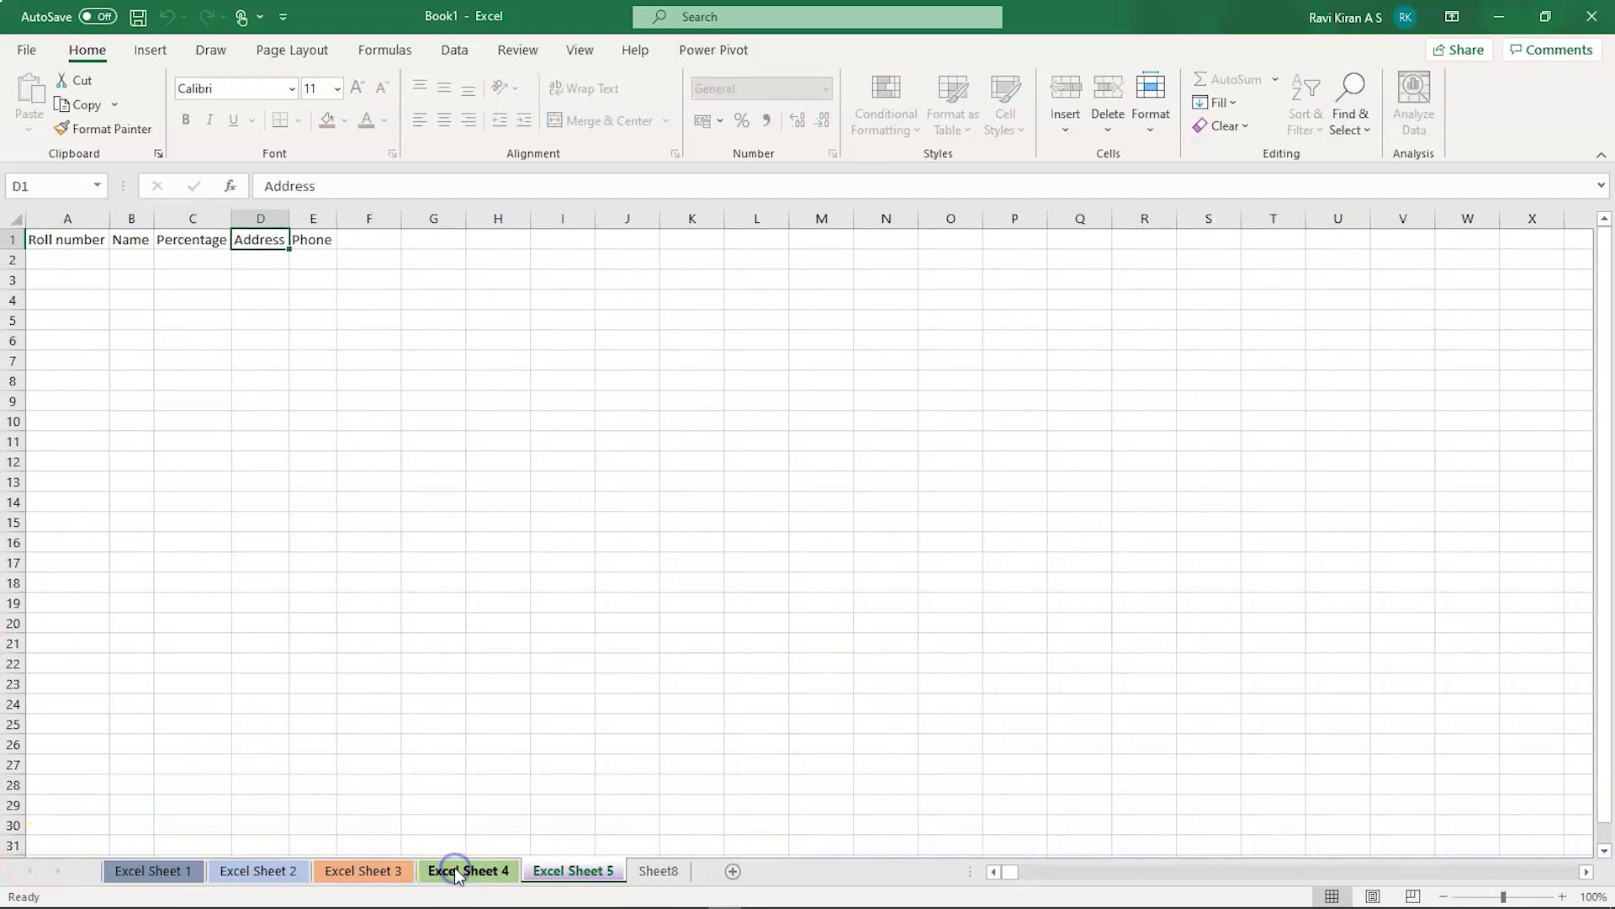
right_click(459, 874)
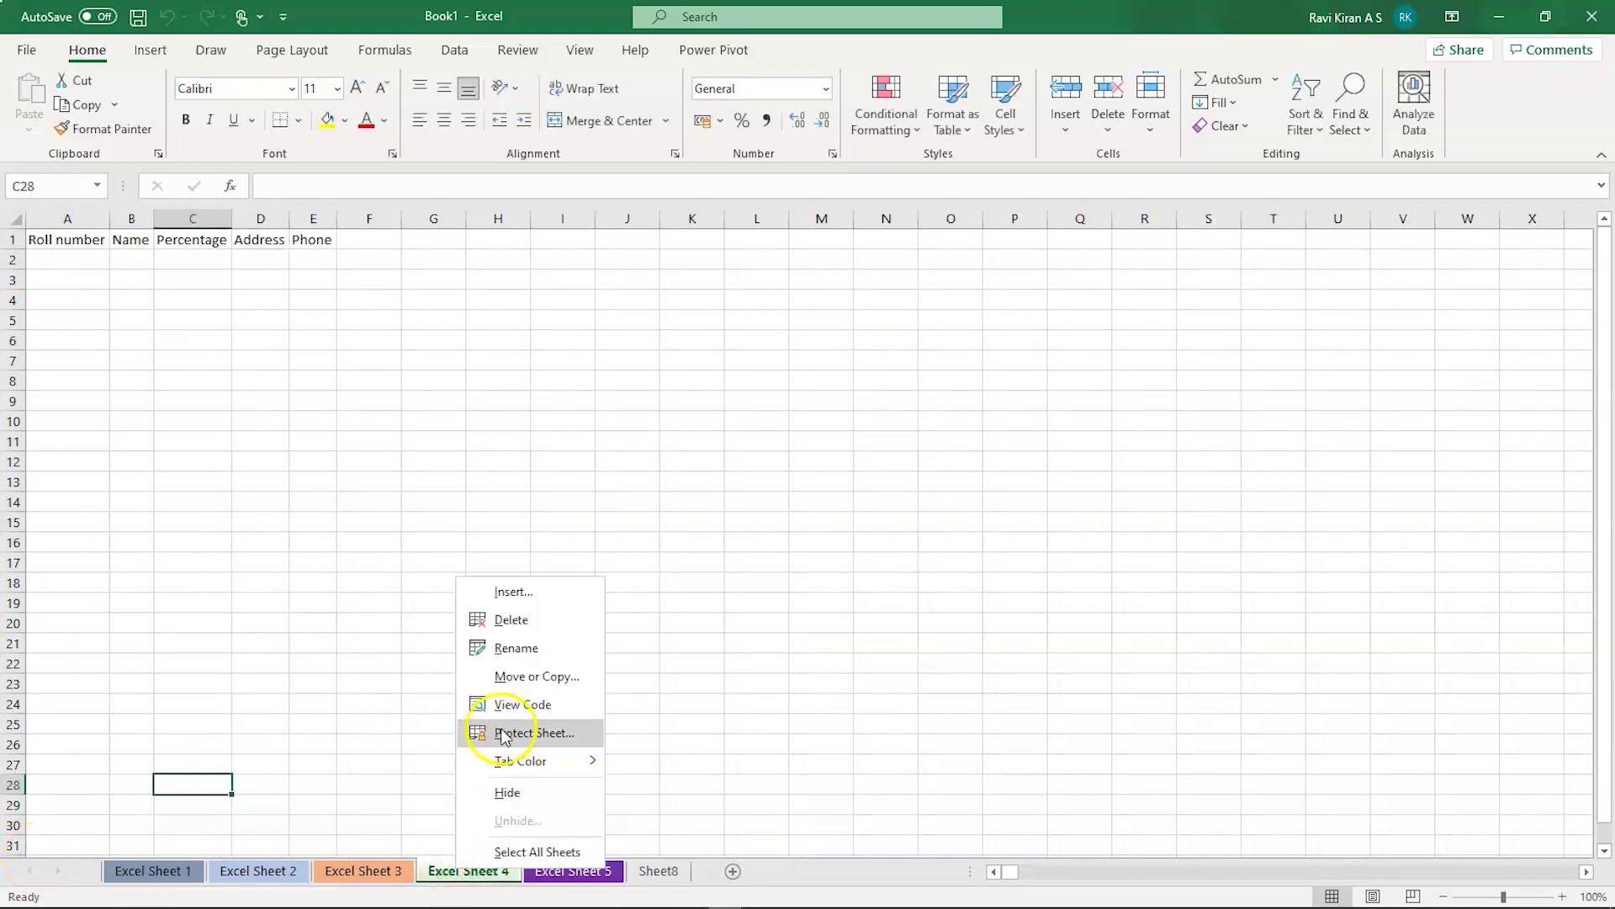
left_click(282, 788)
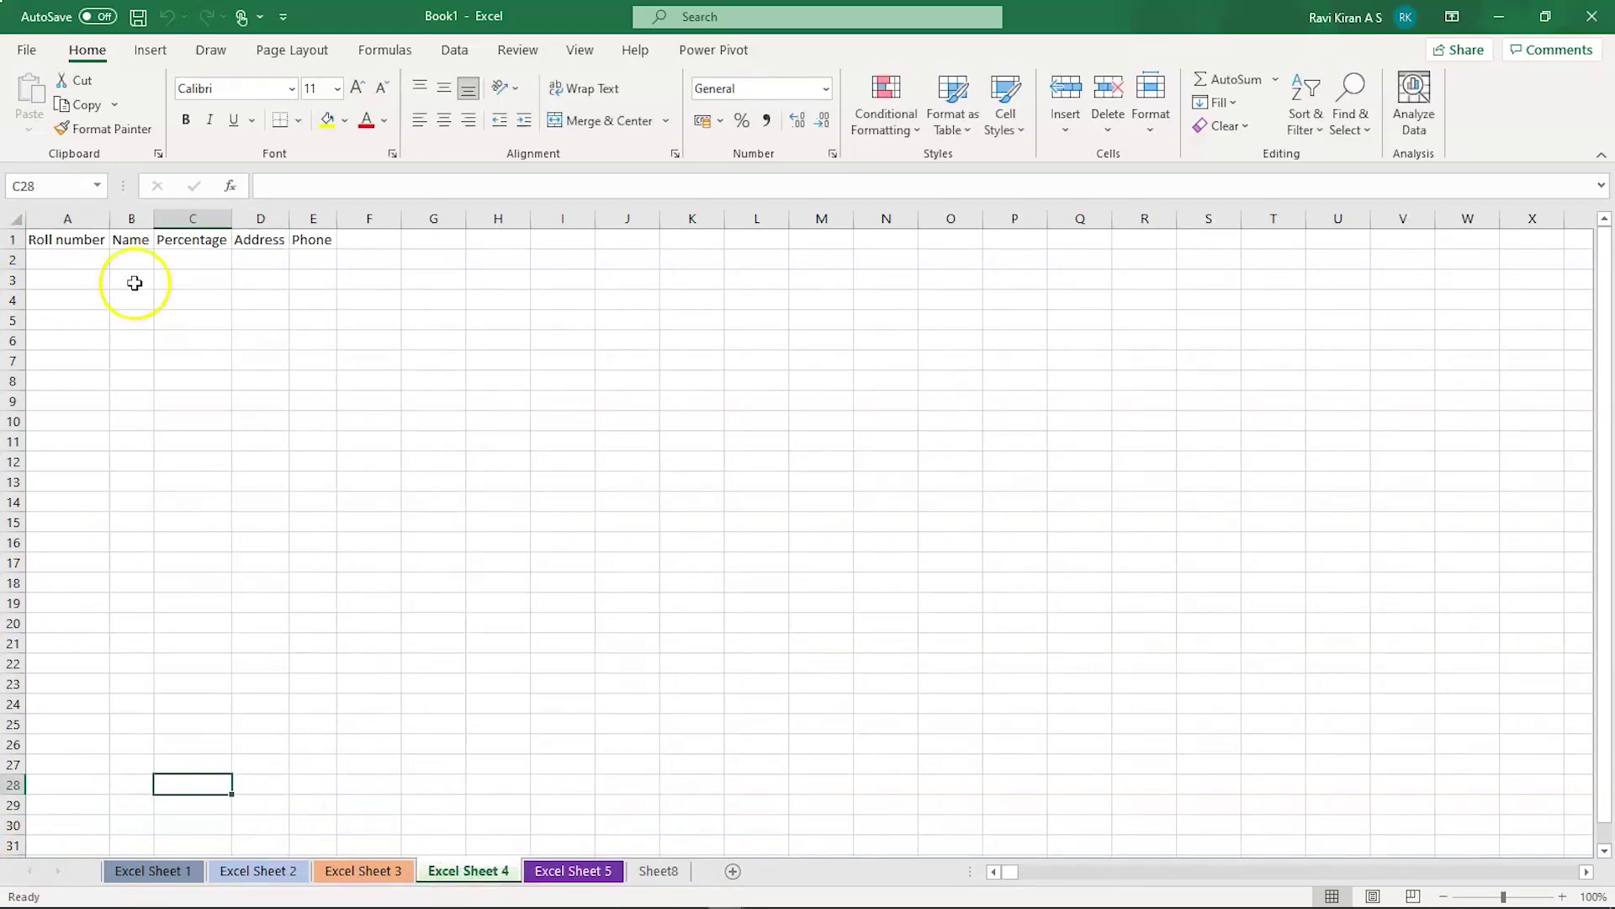
double_click(68, 242)
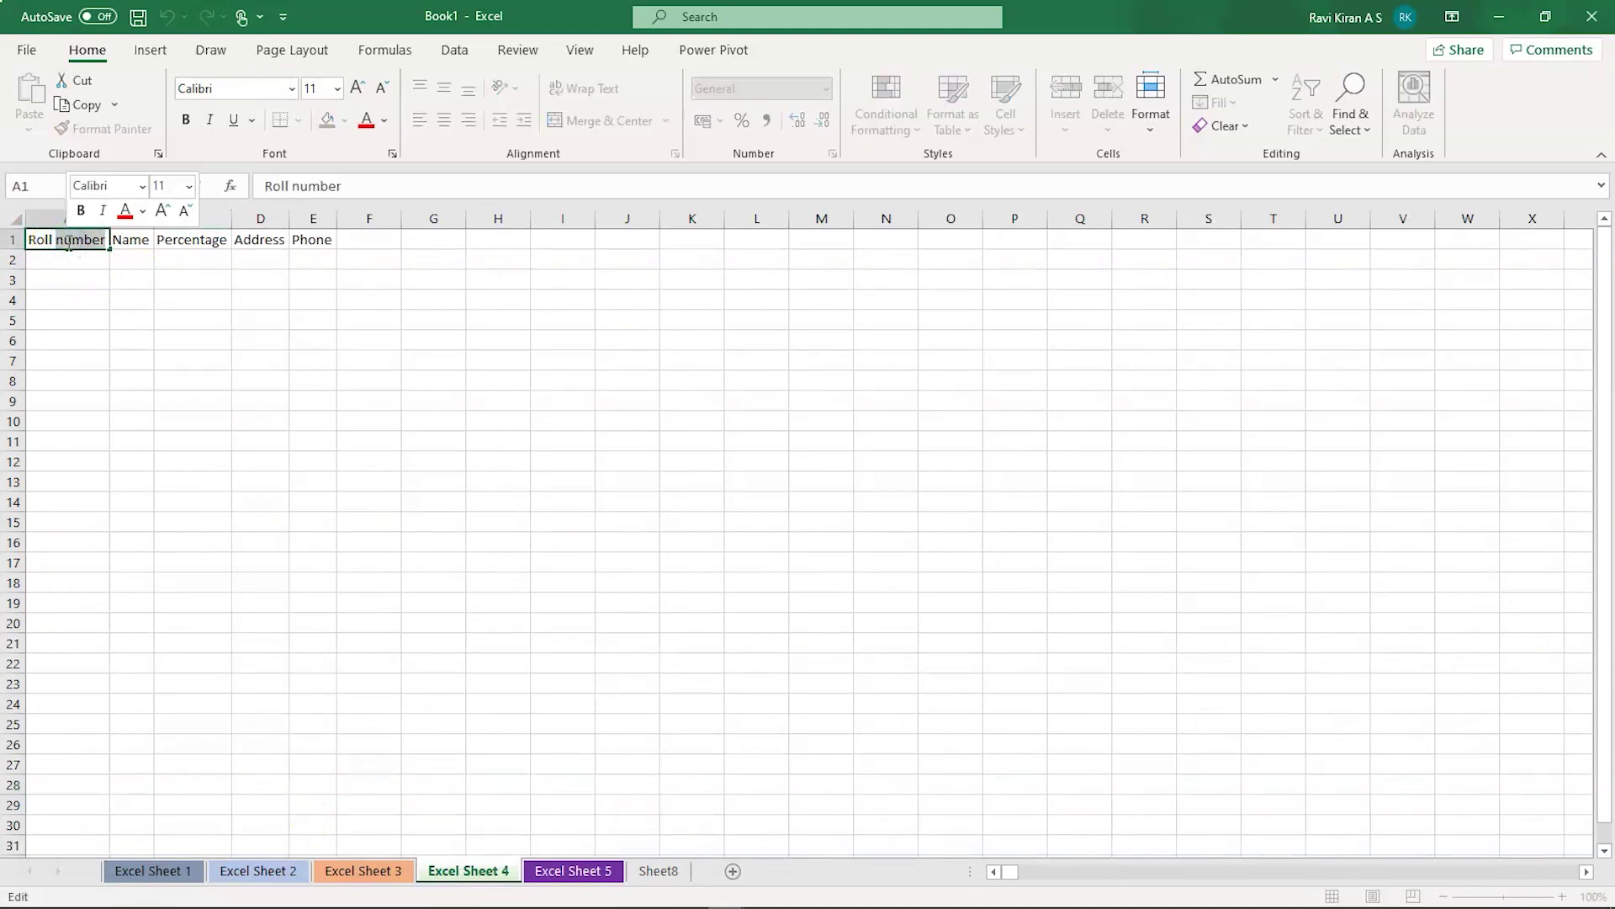
key("BackSpace")
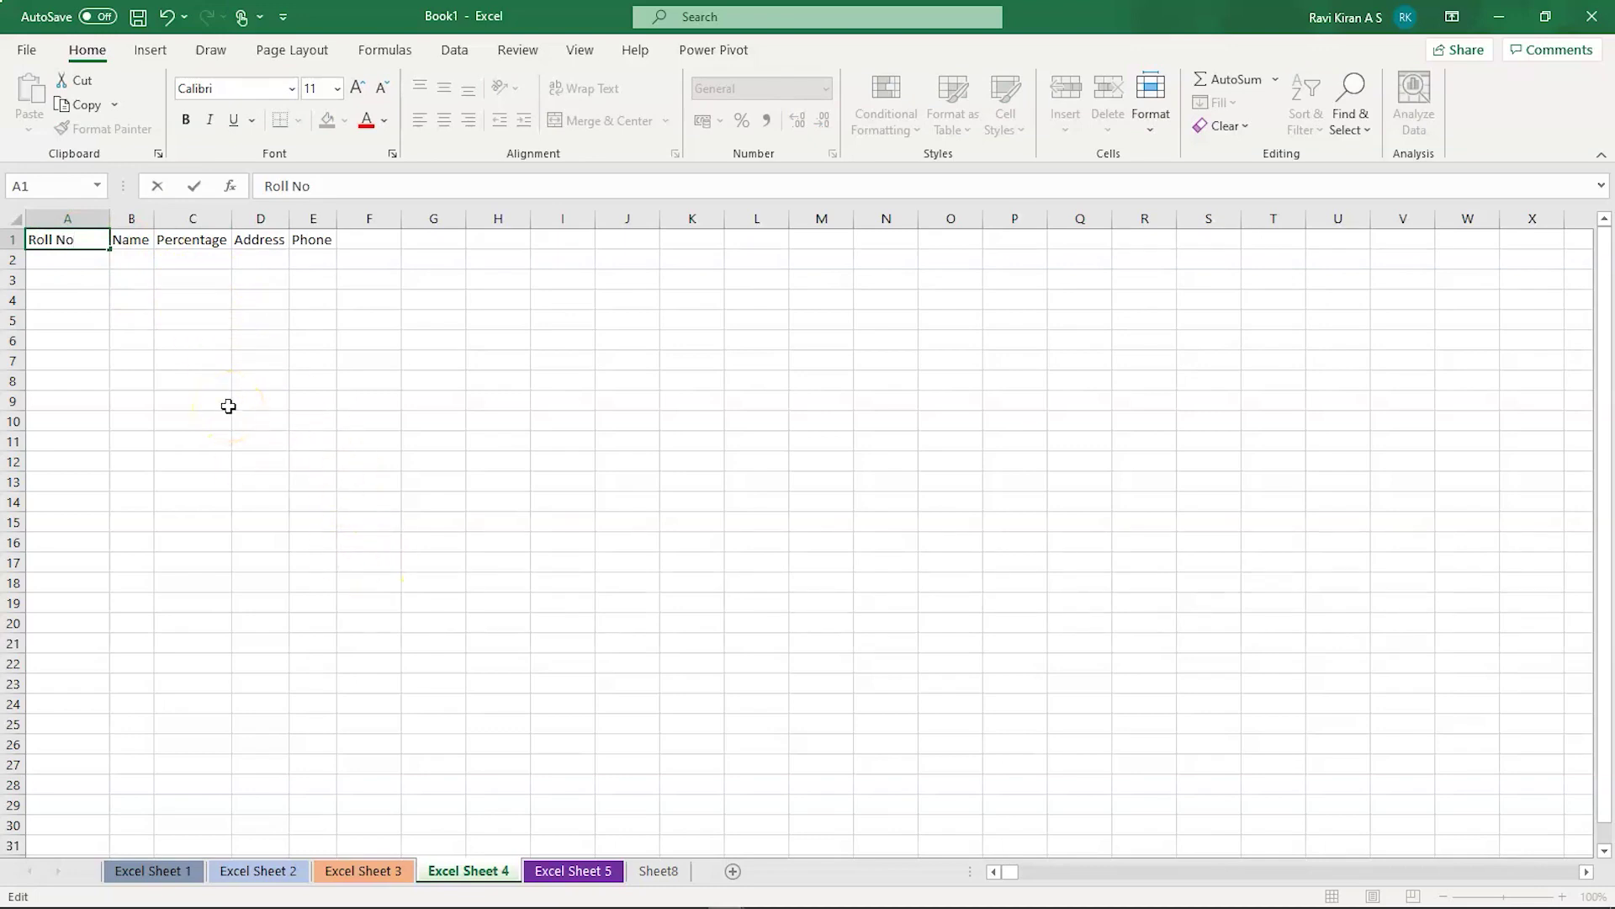
double_click(106, 219)
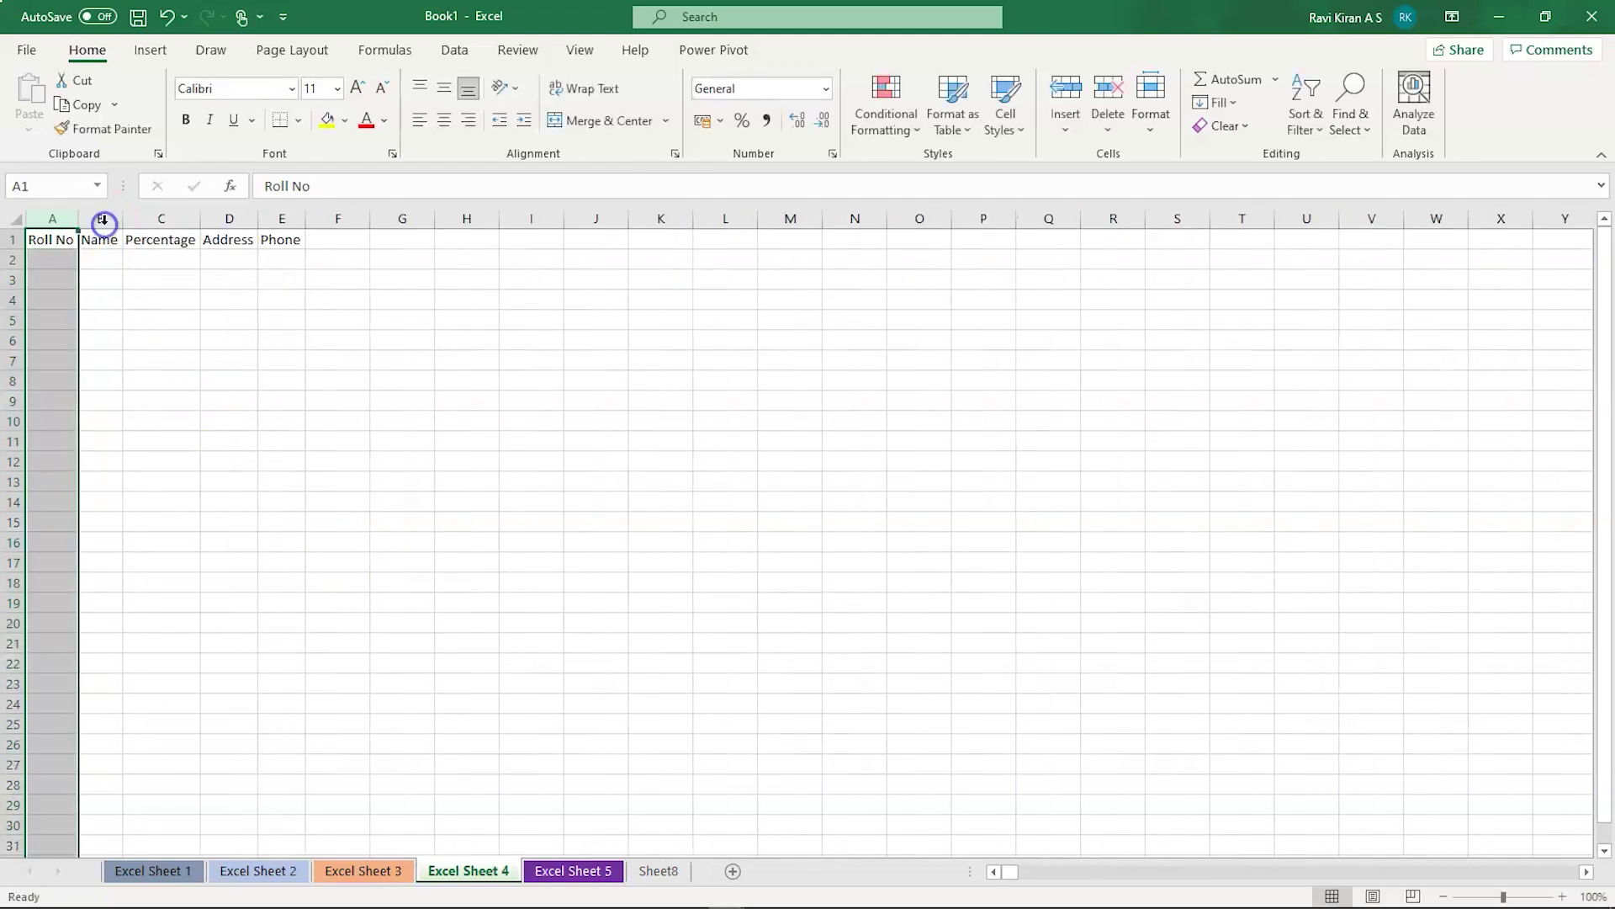
left_click(337, 542)
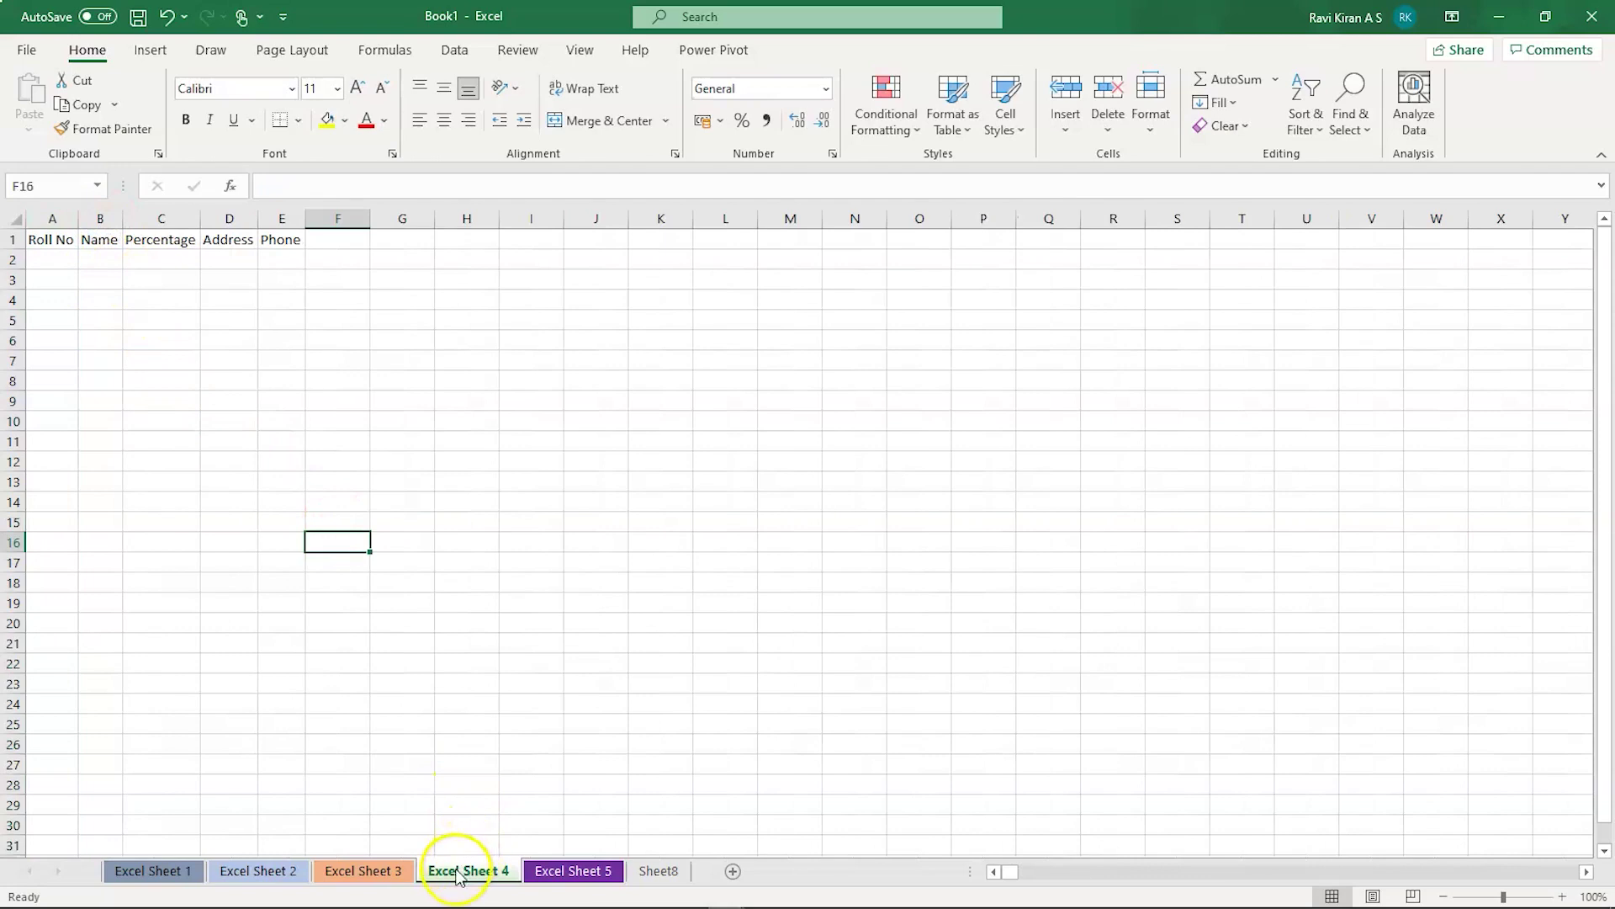
left_click(160, 361)
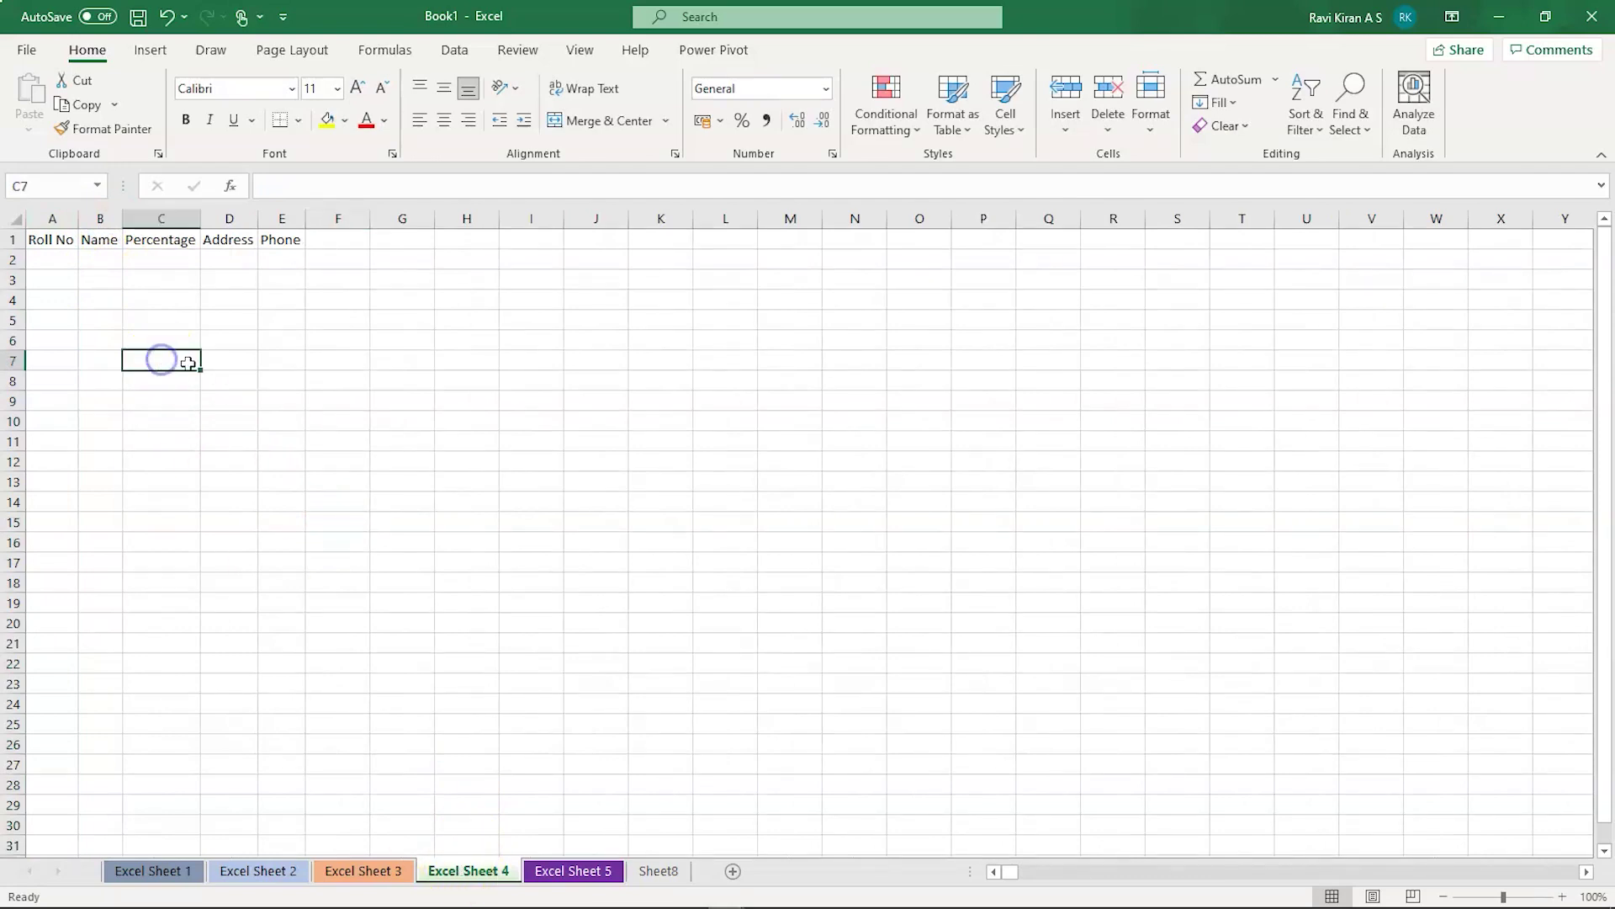
Protect Excel Sheet 4, allowing users only to select locked and unlocked cells
right_click(470, 875)
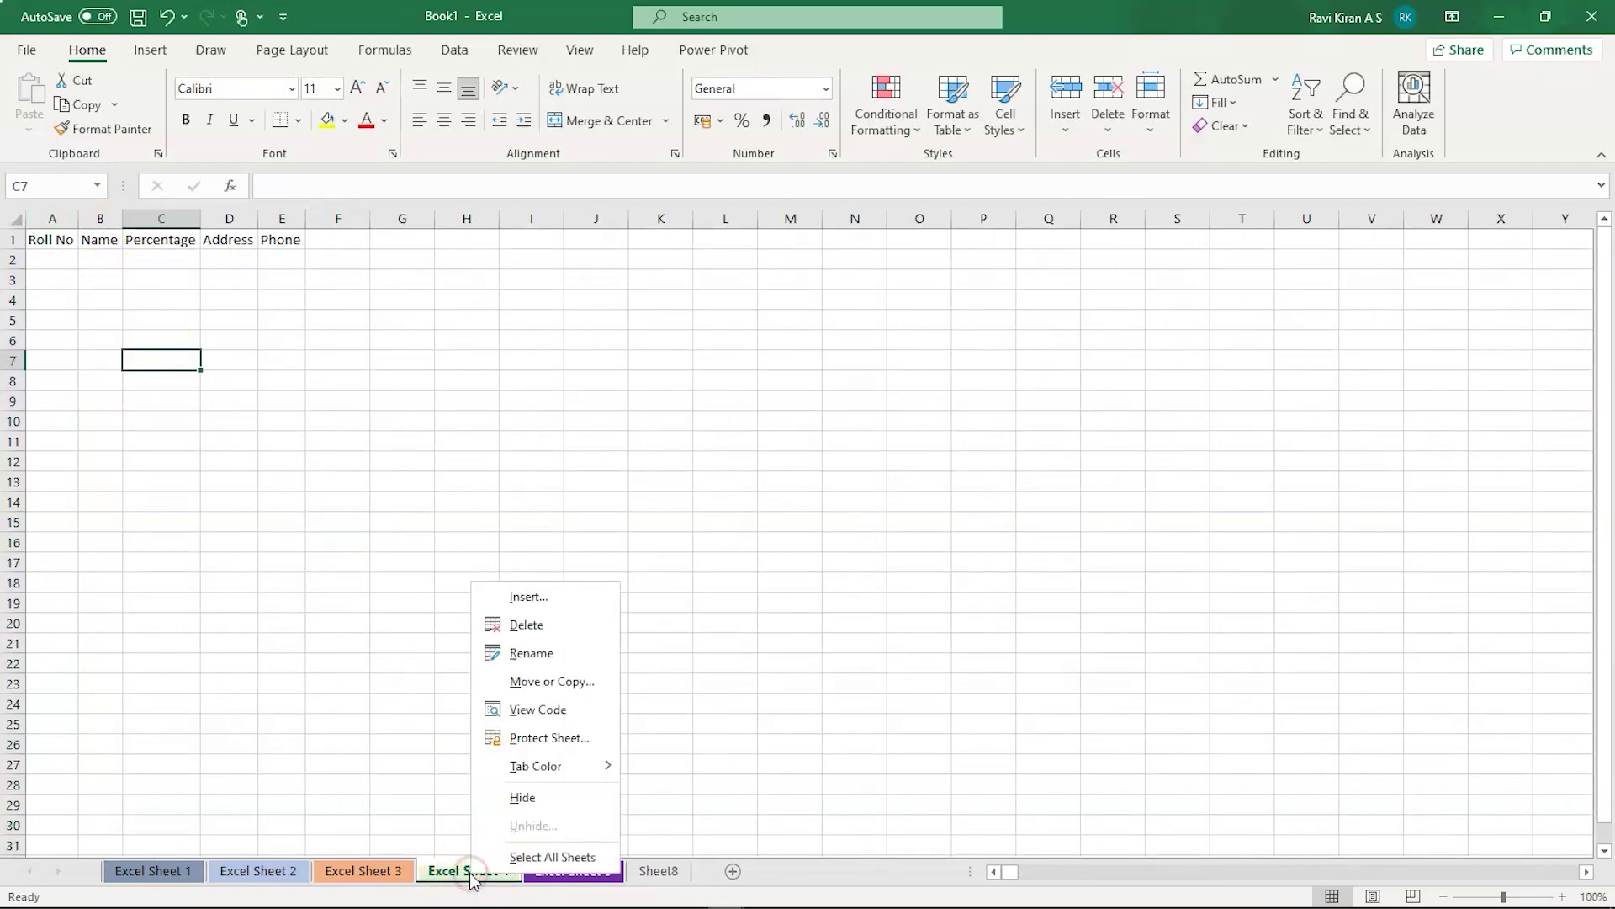
left_click(547, 737)
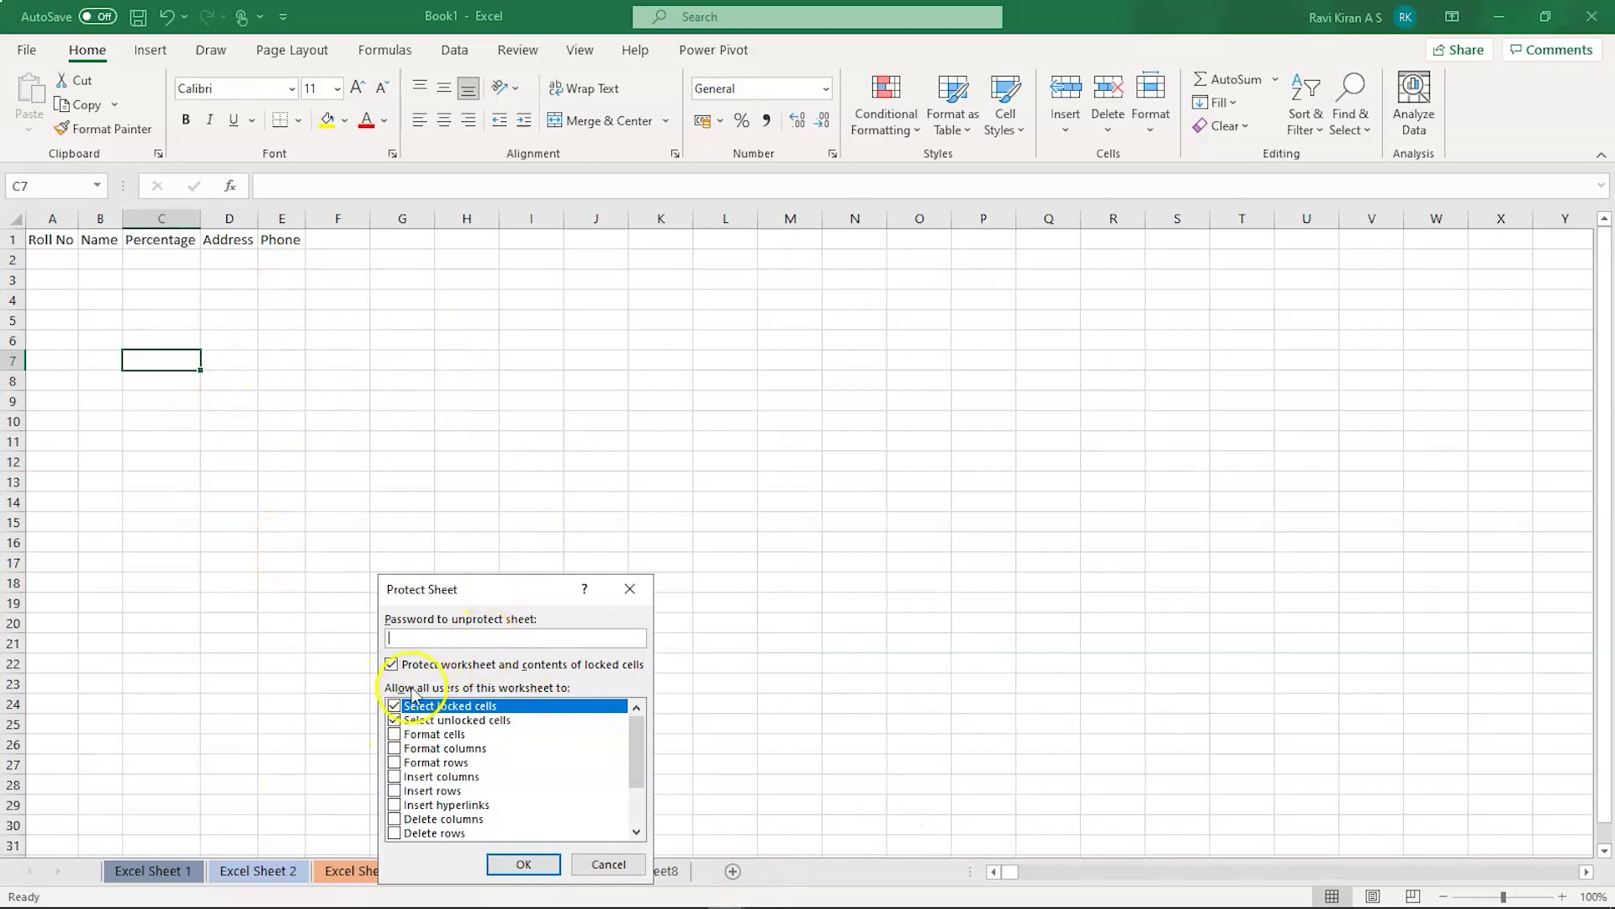
left_click(394, 706)
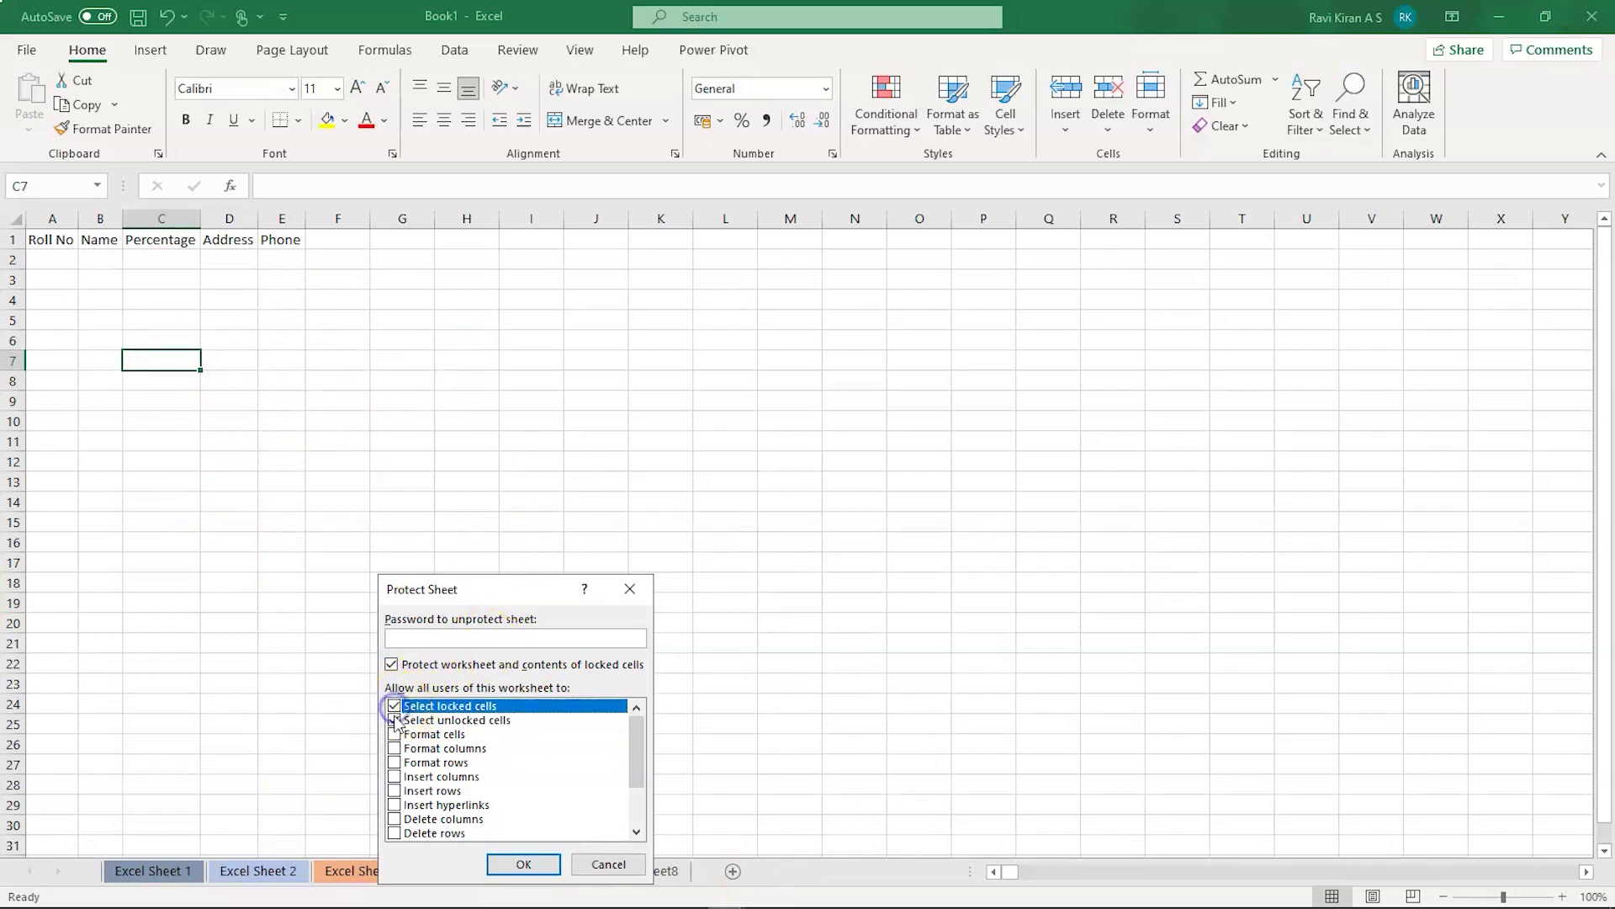
left_click(395, 721)
left_click(395, 706)
left_click(523, 864)
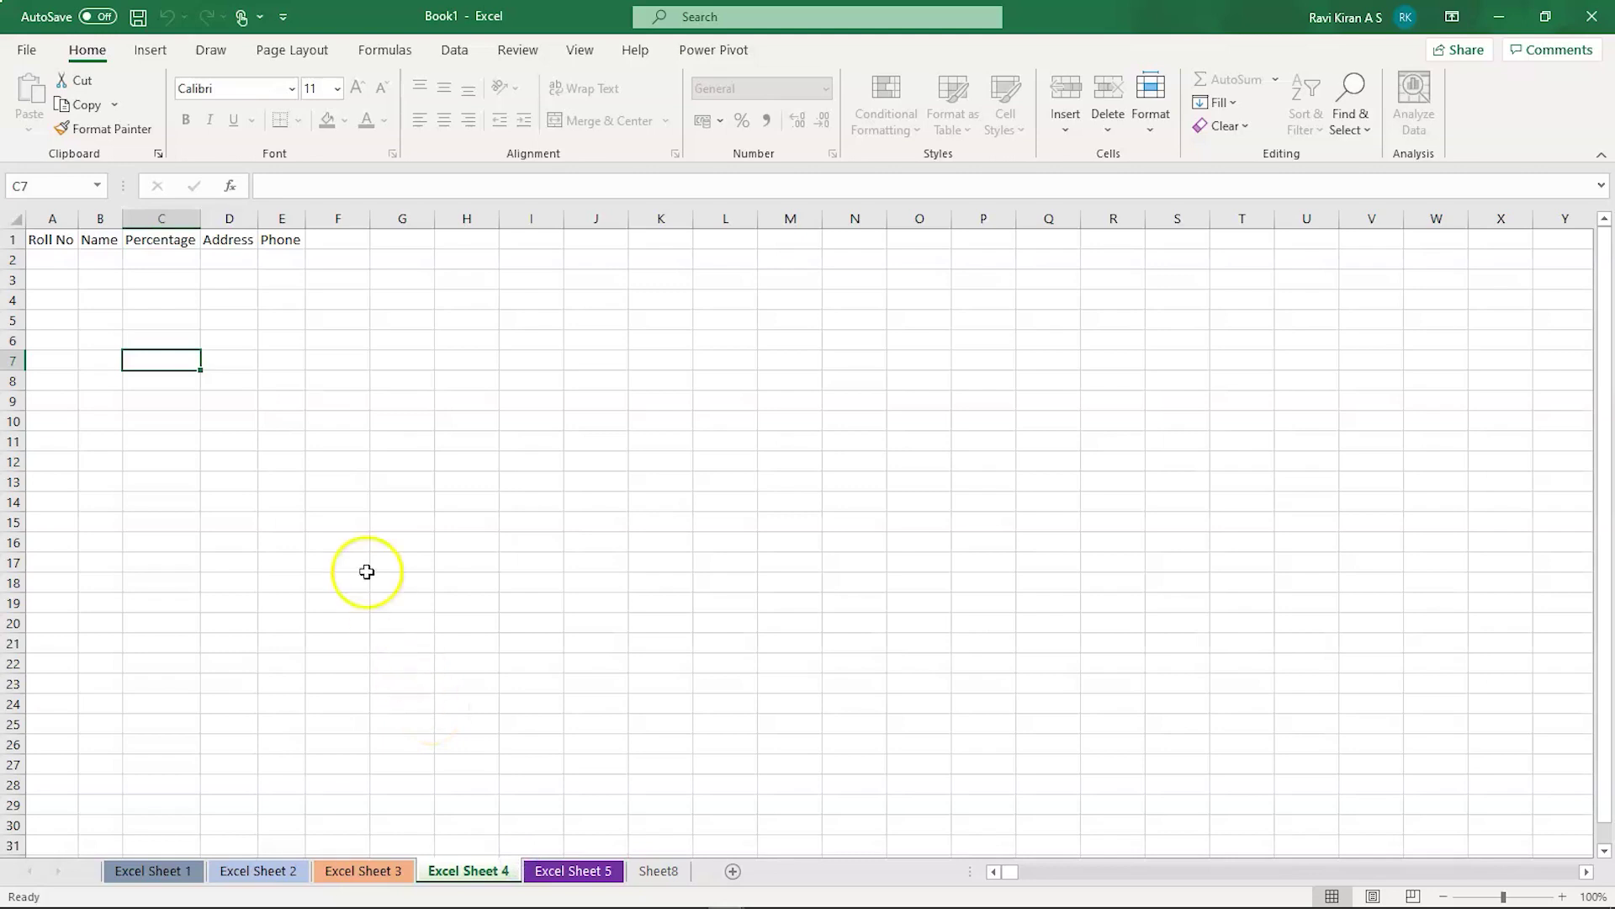
double_click(48, 243)
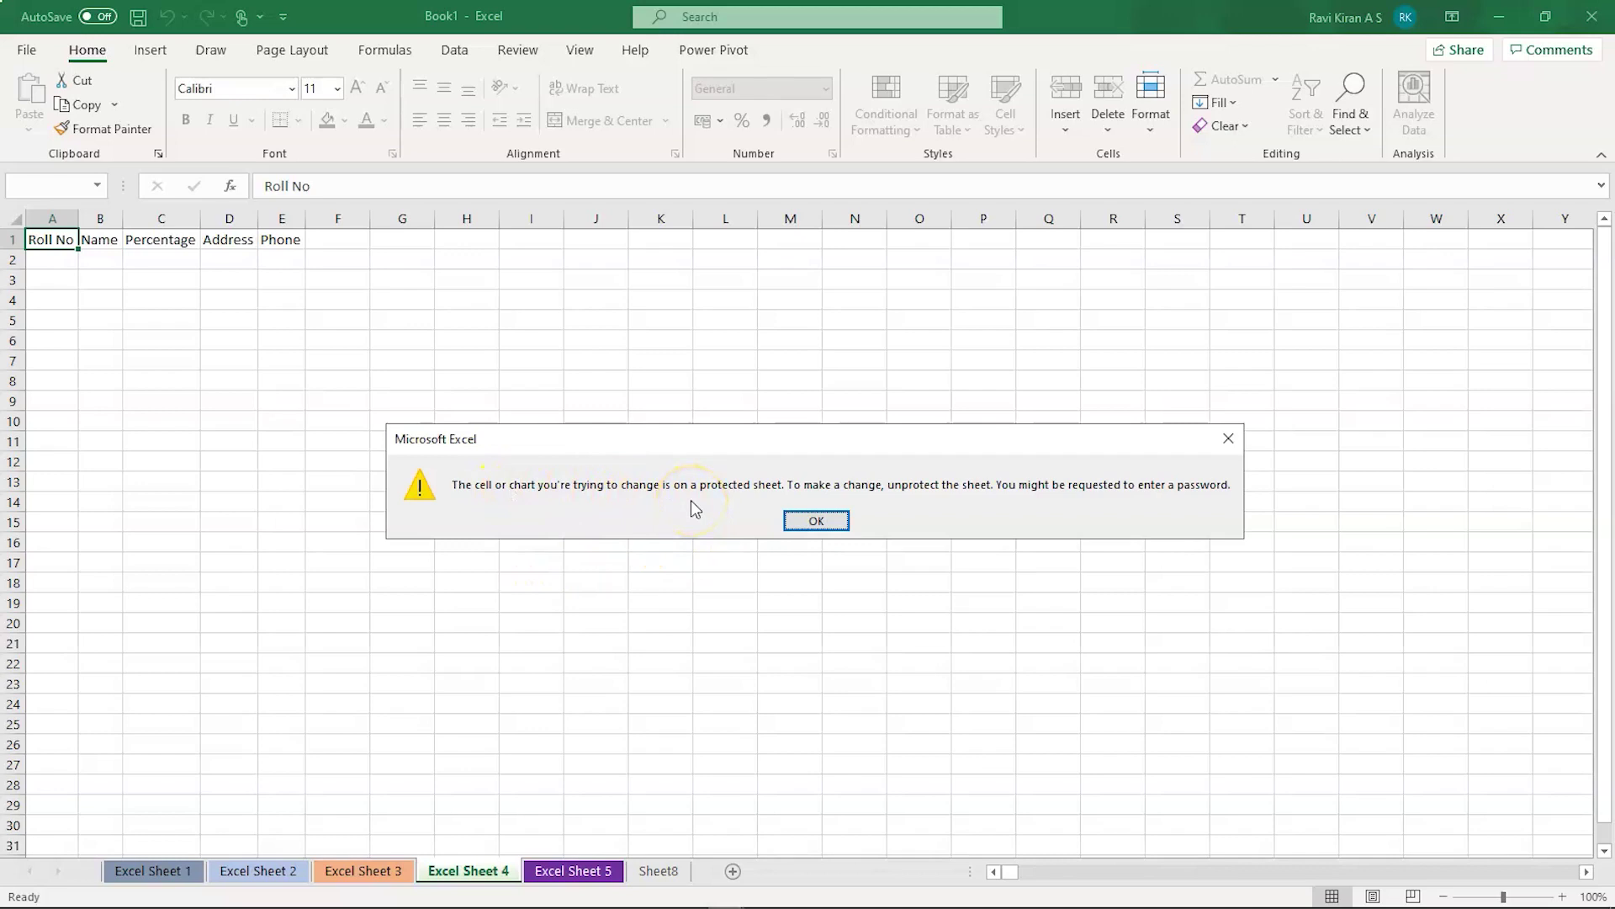
left_click(816, 518)
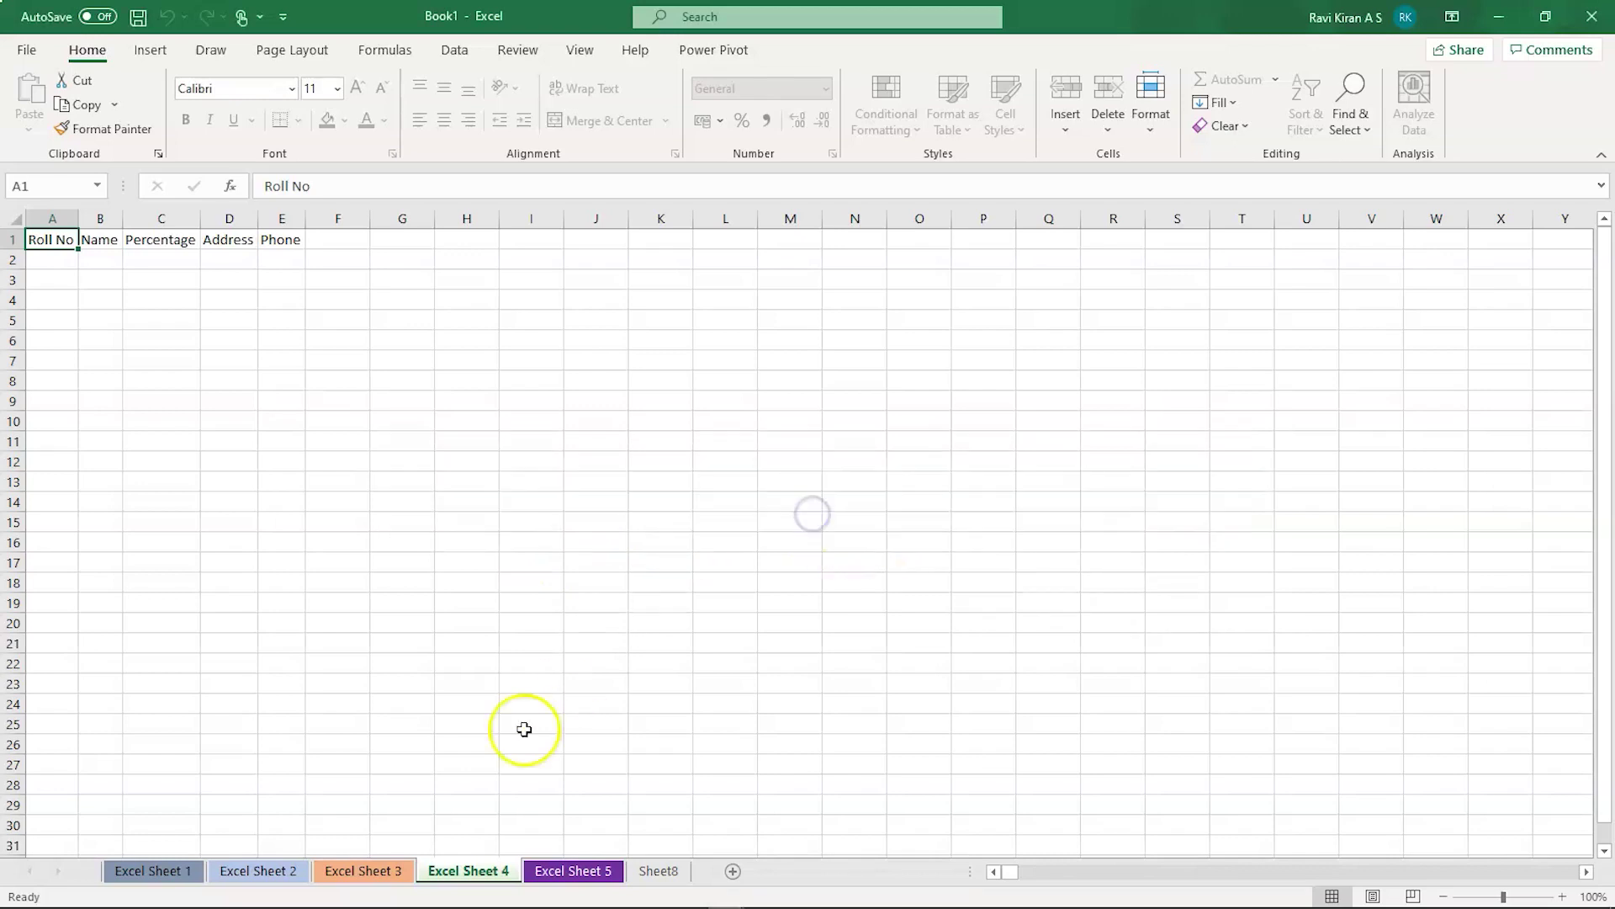
Unprotect Excel Sheet 4, change the A1 header from 'Roll No' to 'Roll Number', and AutoFit column A
right_click(459, 869)
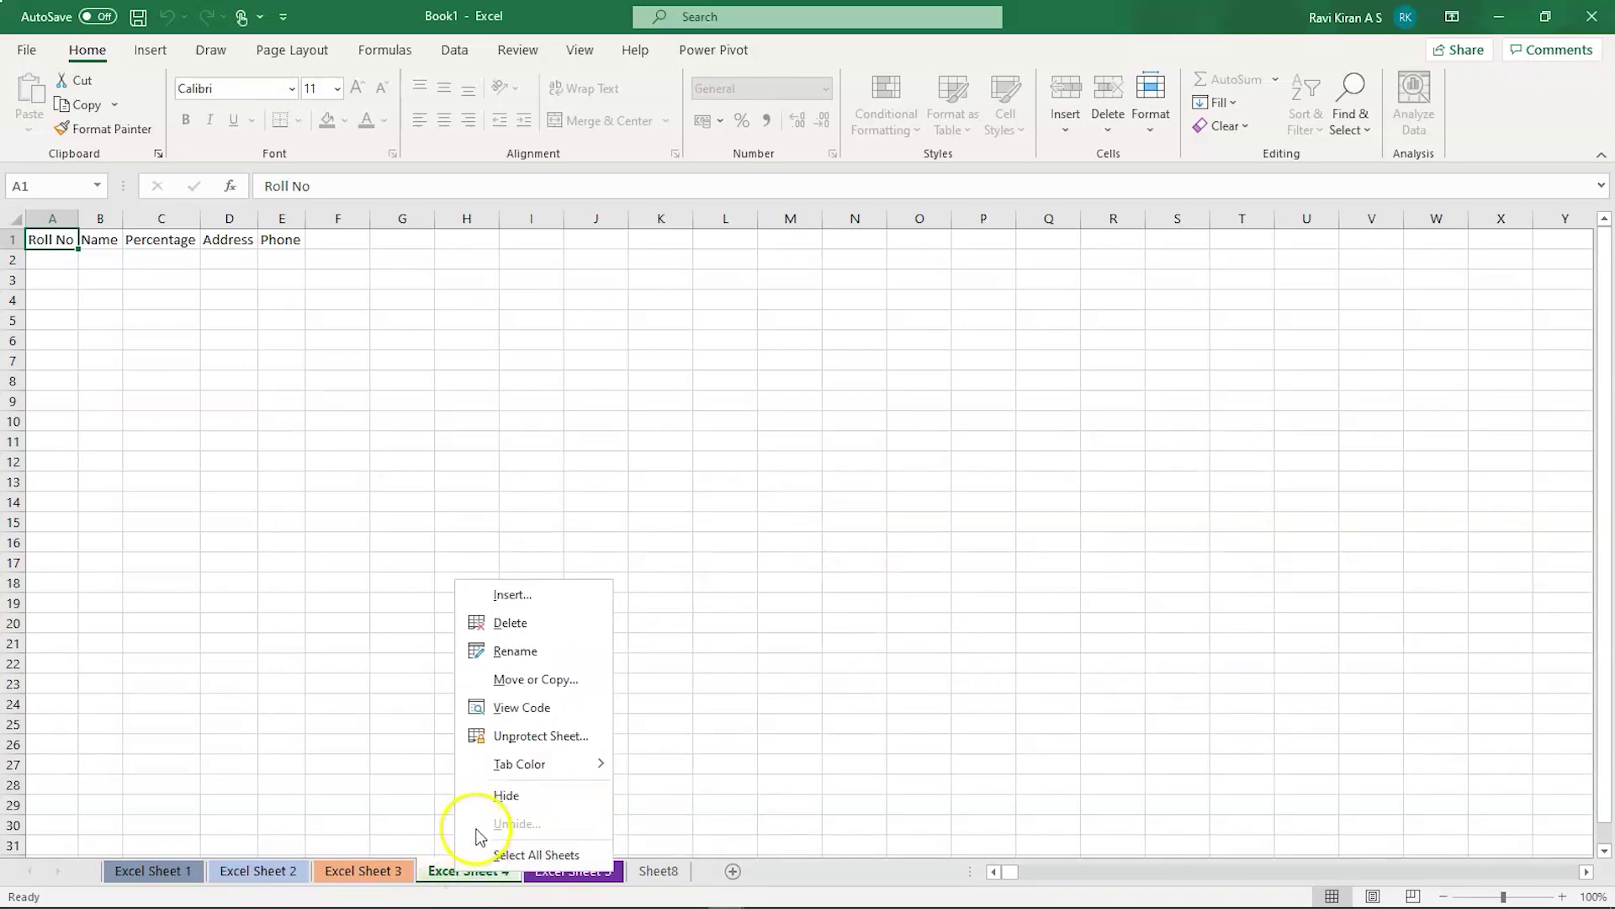
left_click(504, 736)
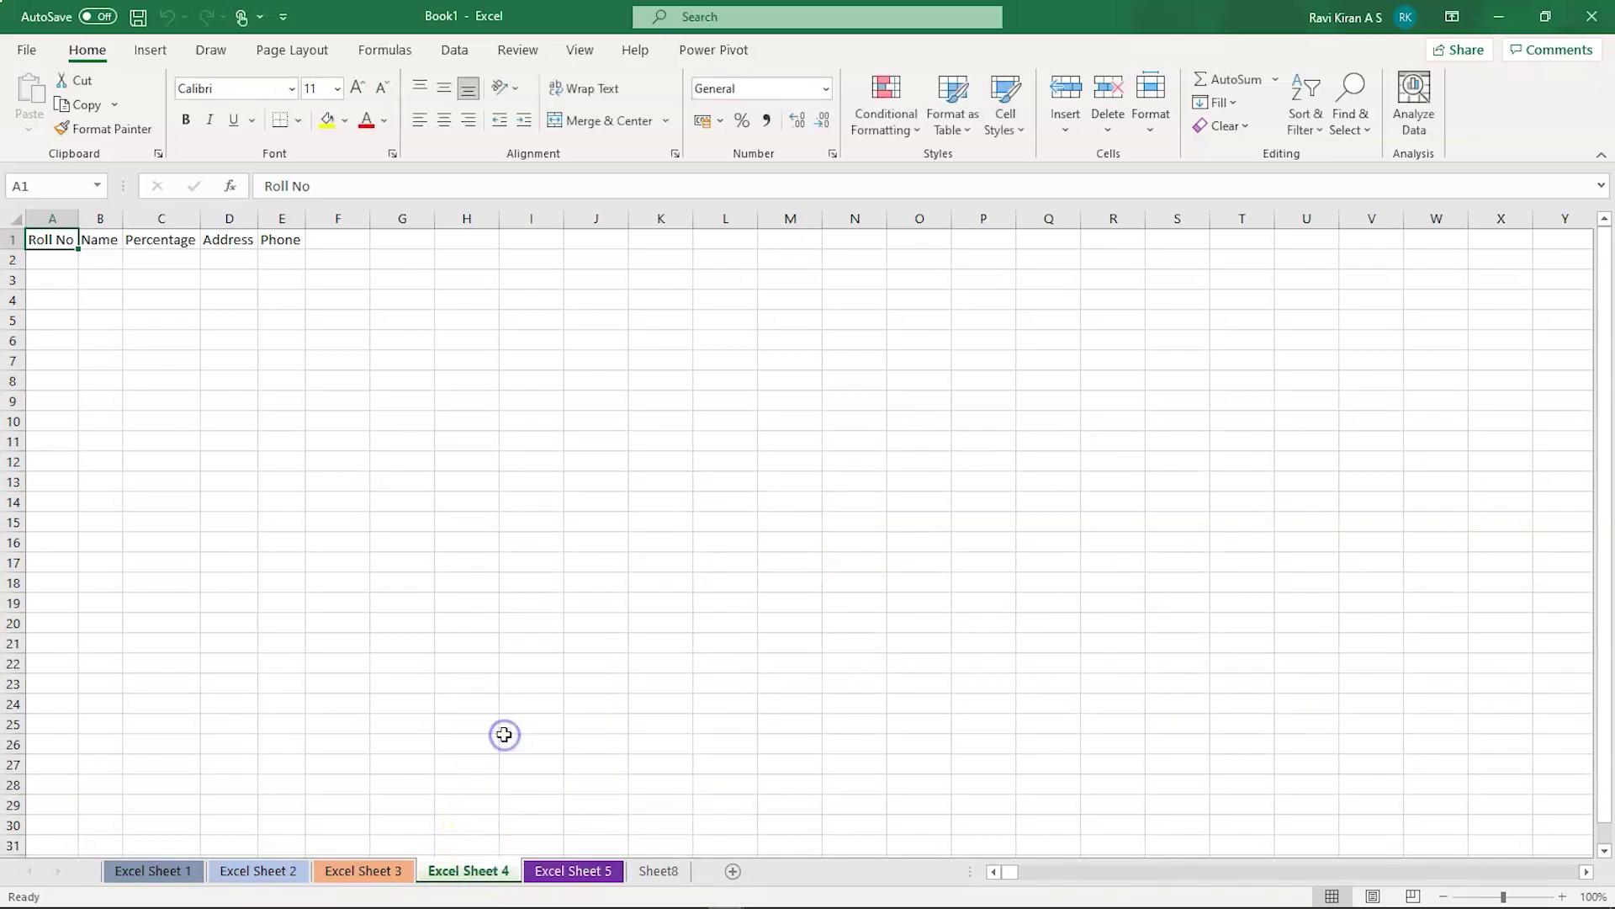
double_click(54, 242)
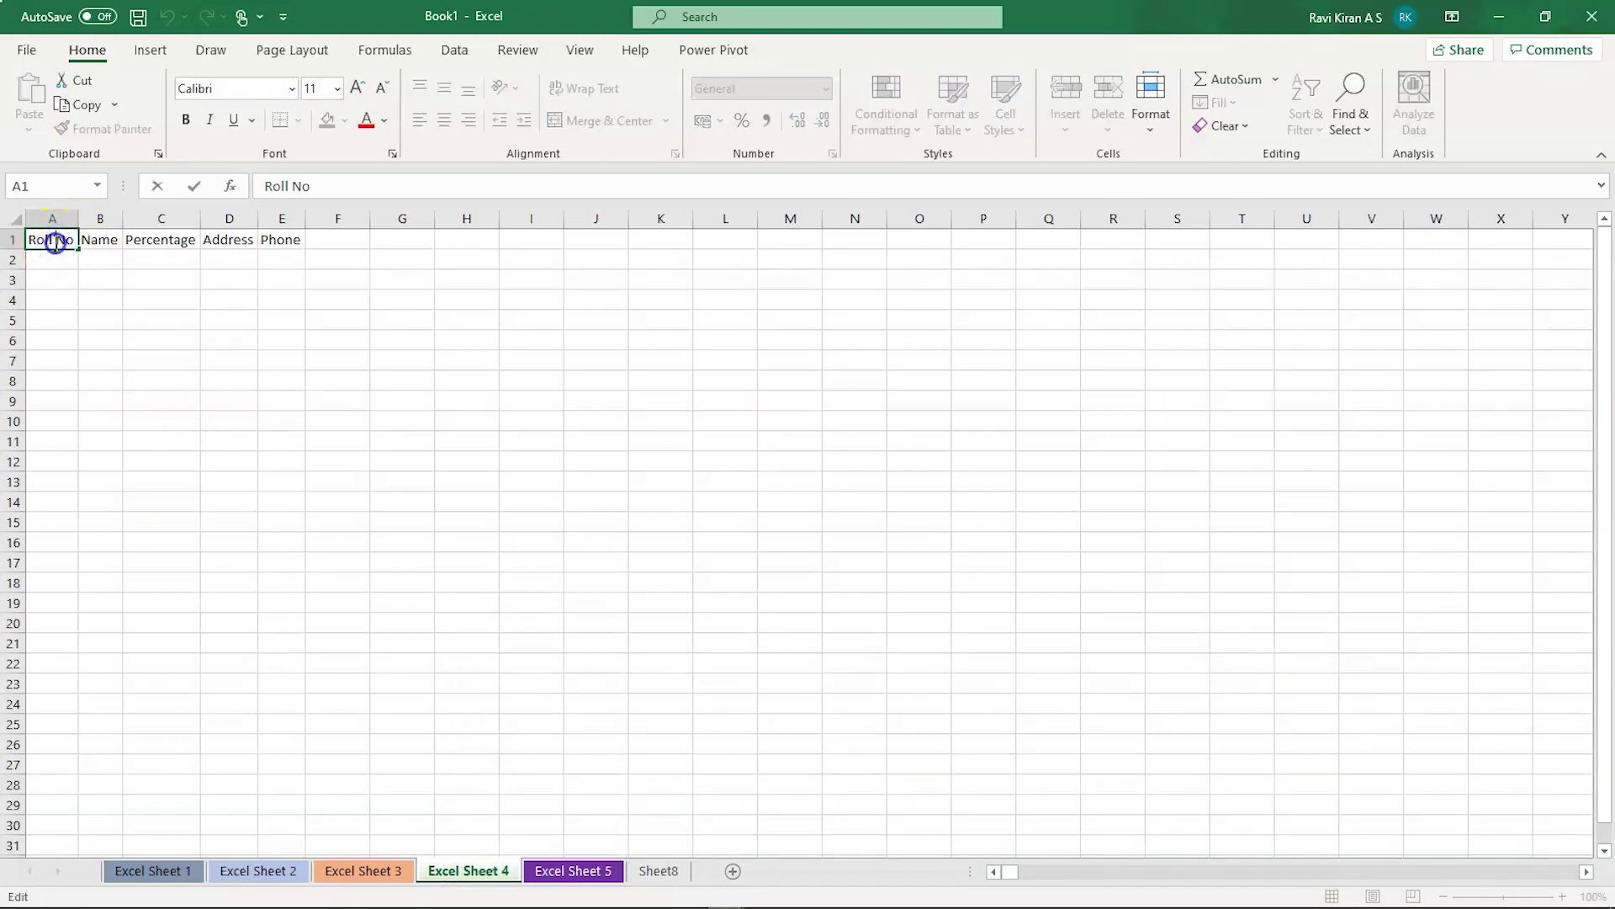
double_click(56, 243)
left_click(108, 320)
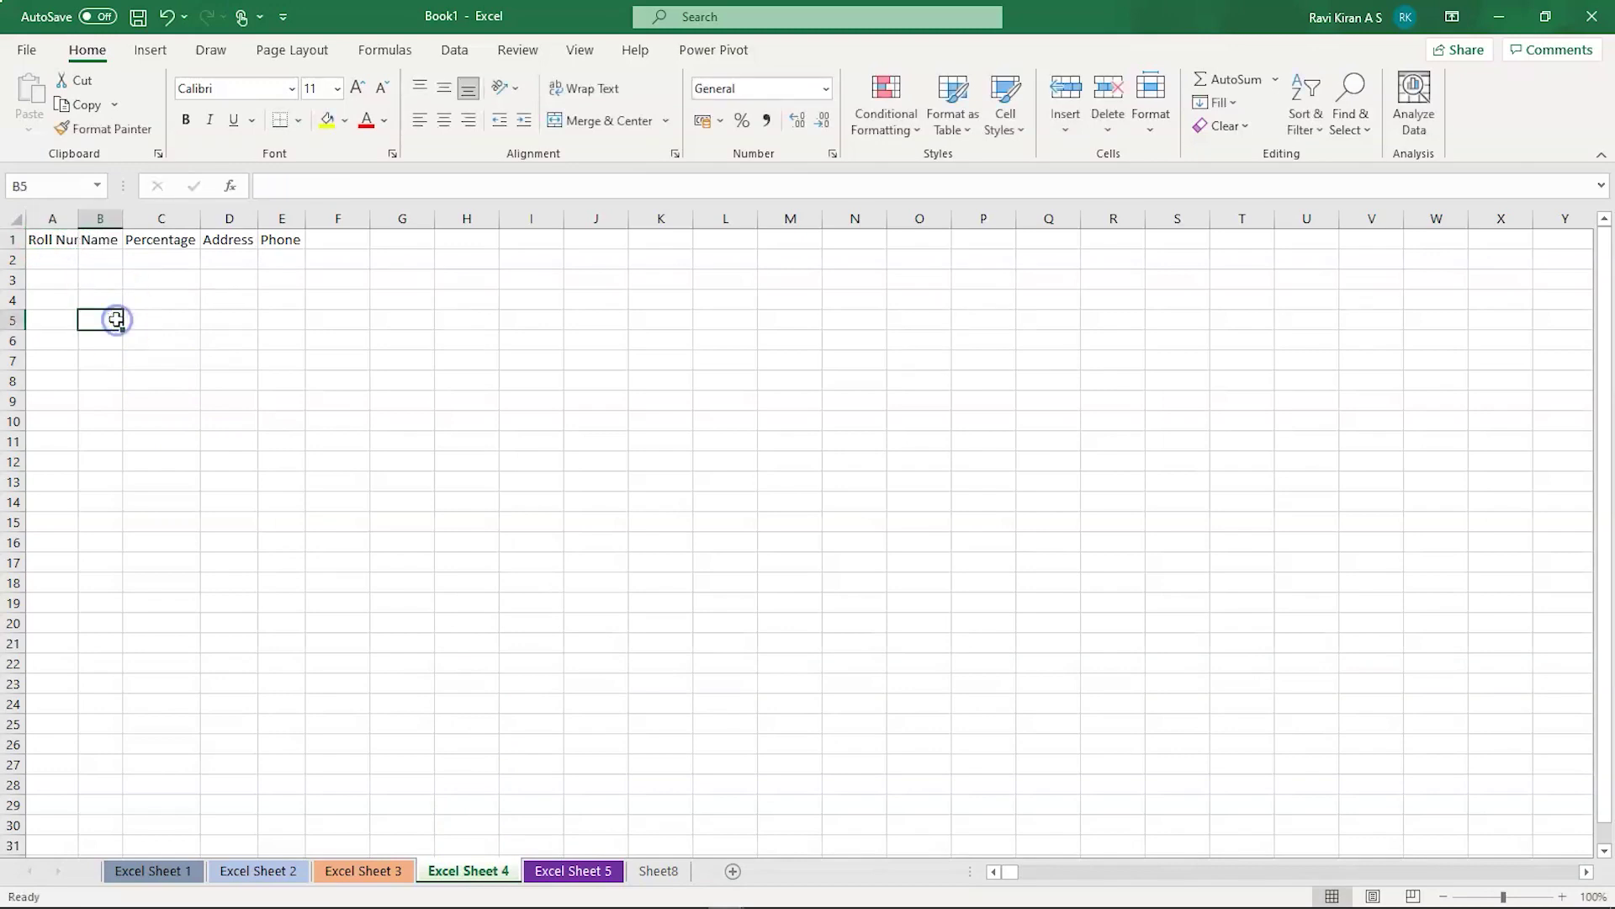
double_click(71, 220)
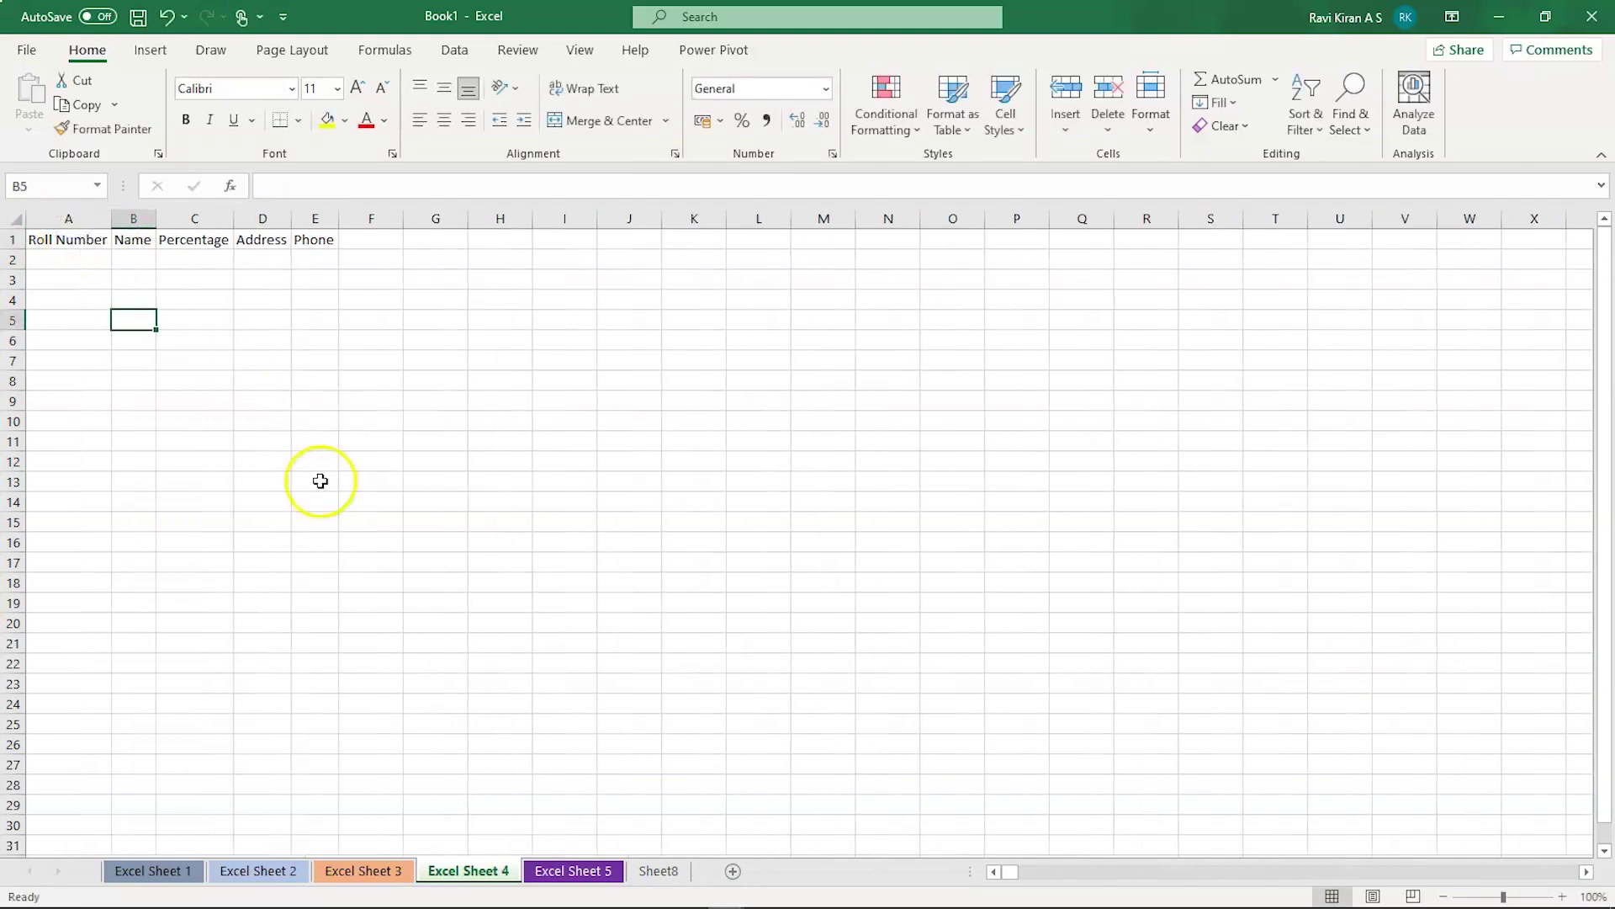